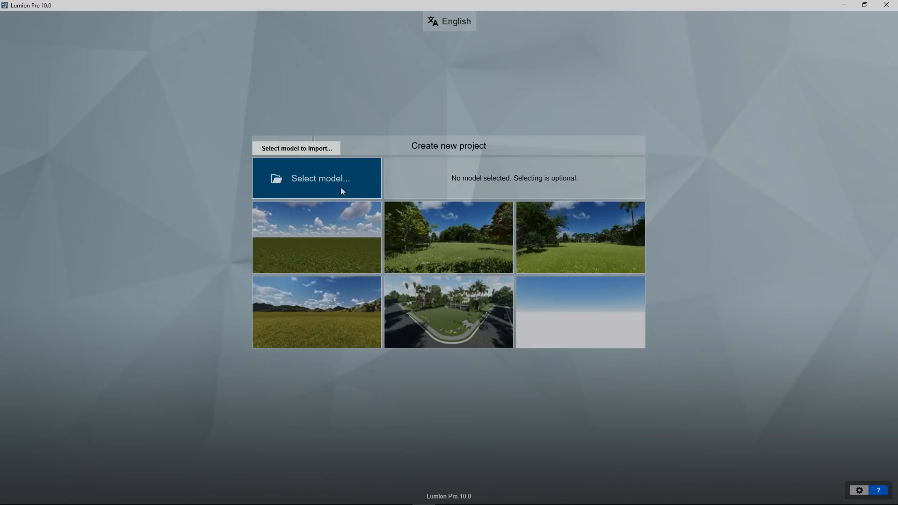
Leave the new-project options and open the example scenes.
click(289, 148)
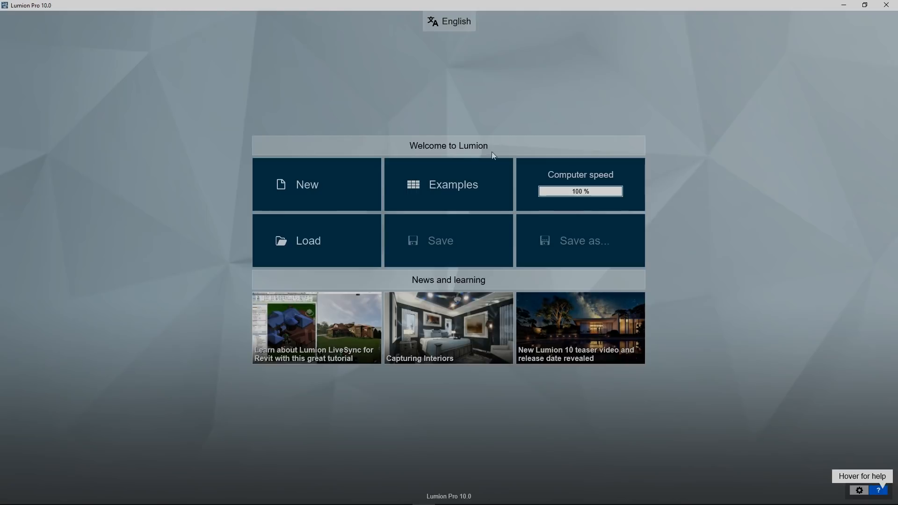
click(476, 159)
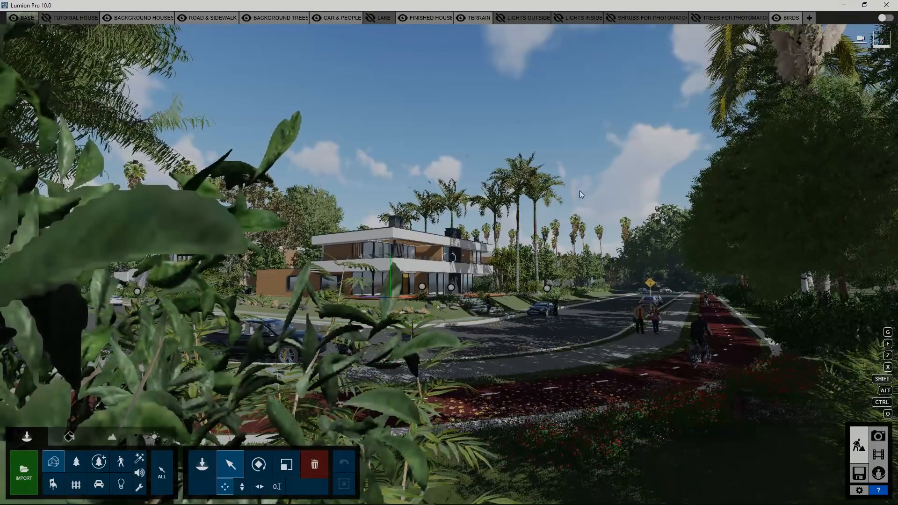
Examine the villa and its surrounding street corner from several heights and angles.
right_drag(579, 190, 526, 206)
key(d)
key(q)
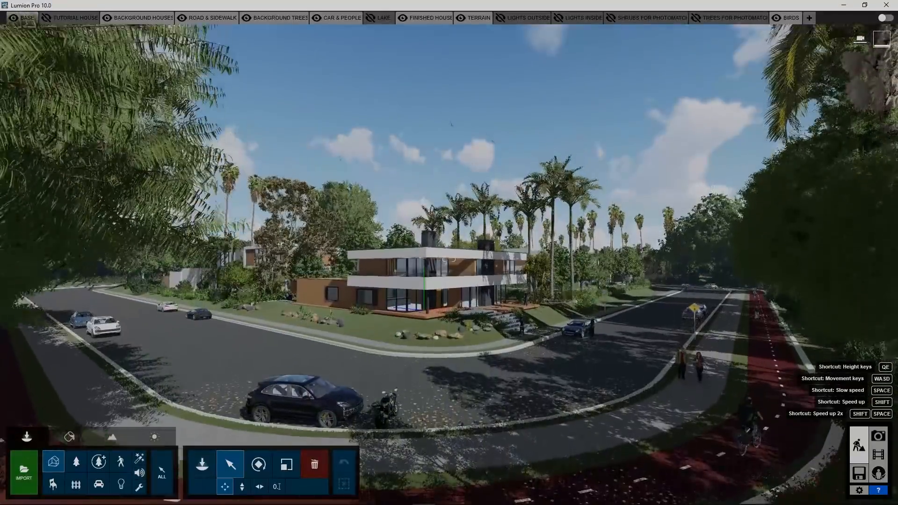
key(w)
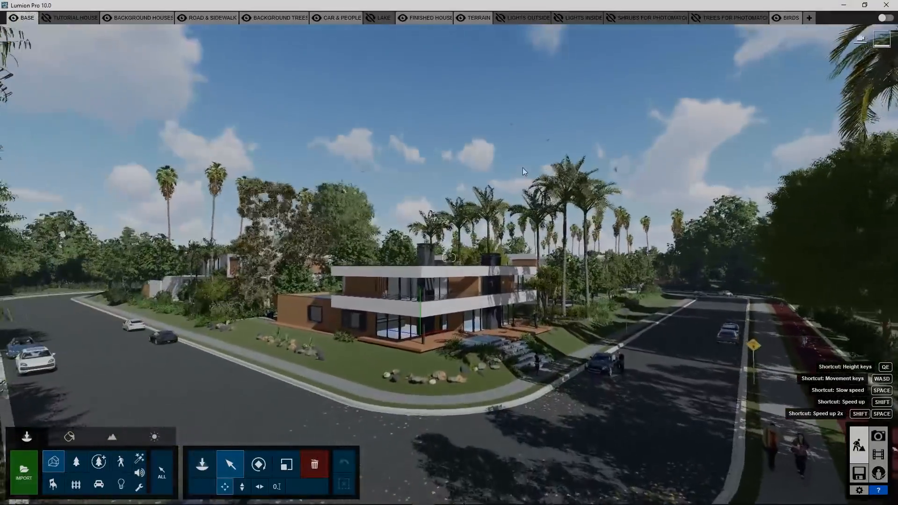
key(d)
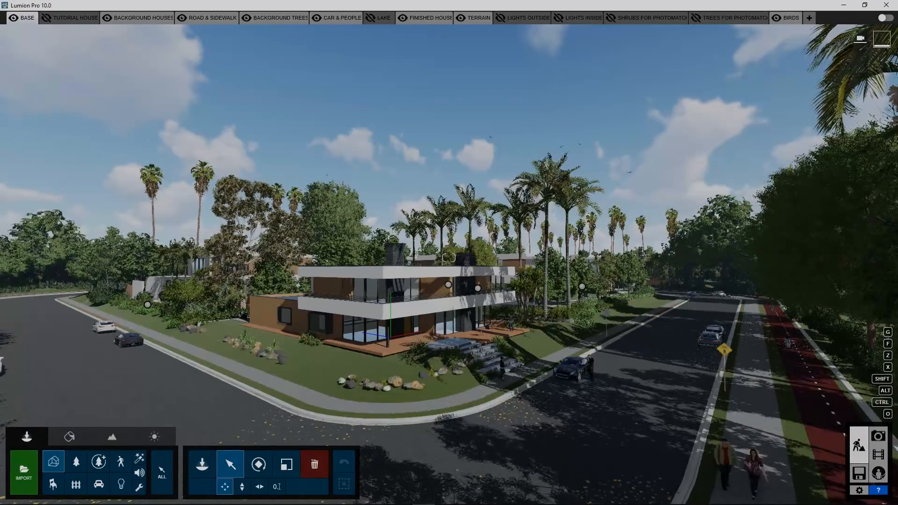
right_drag(517, 231, 358, 250)
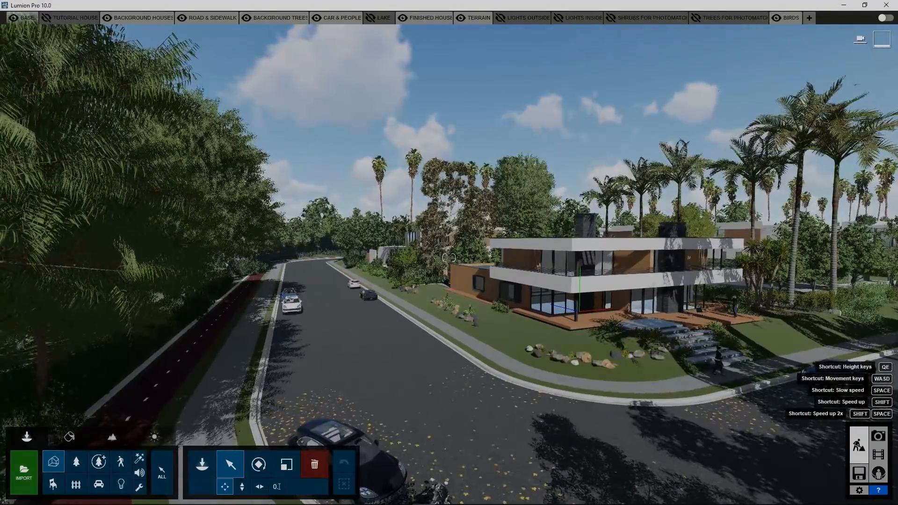
key(d)
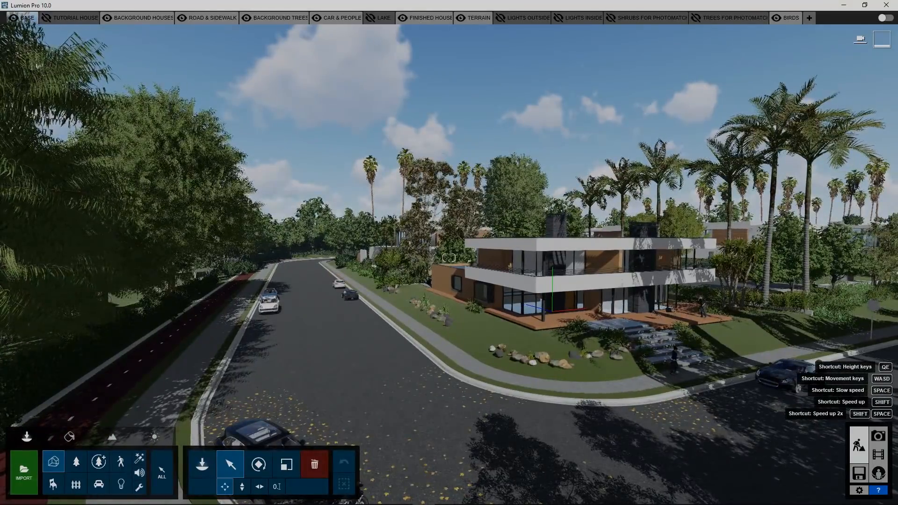
key(e)
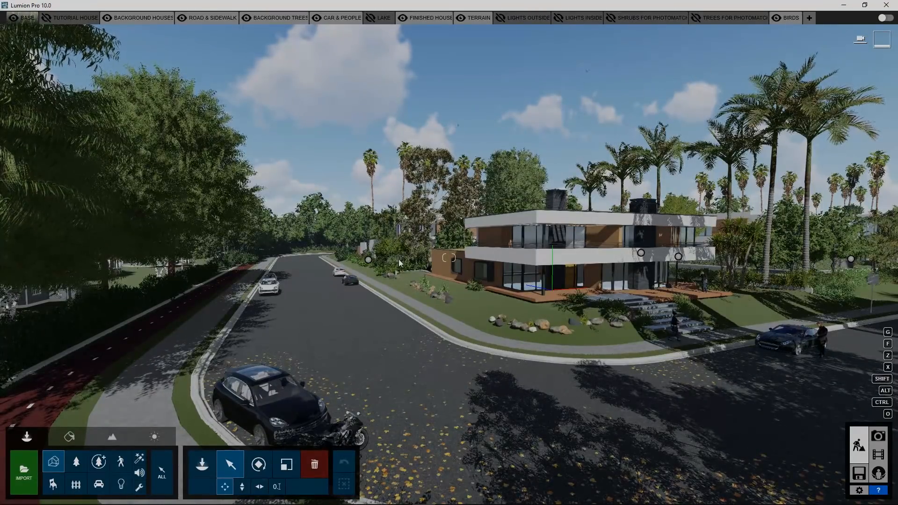
right_drag(712, 69, 735, 70)
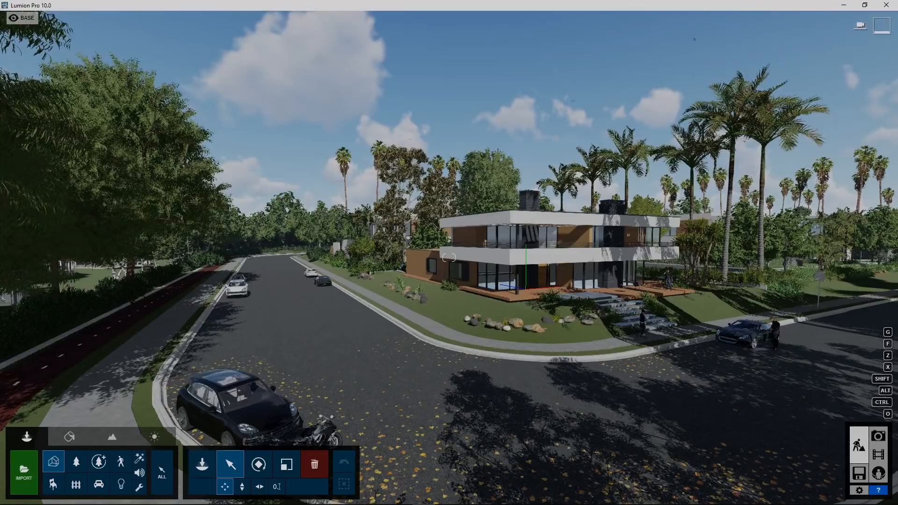
Select the villa model and look through the layers it can be assigned to.
mouse_move(869, 22)
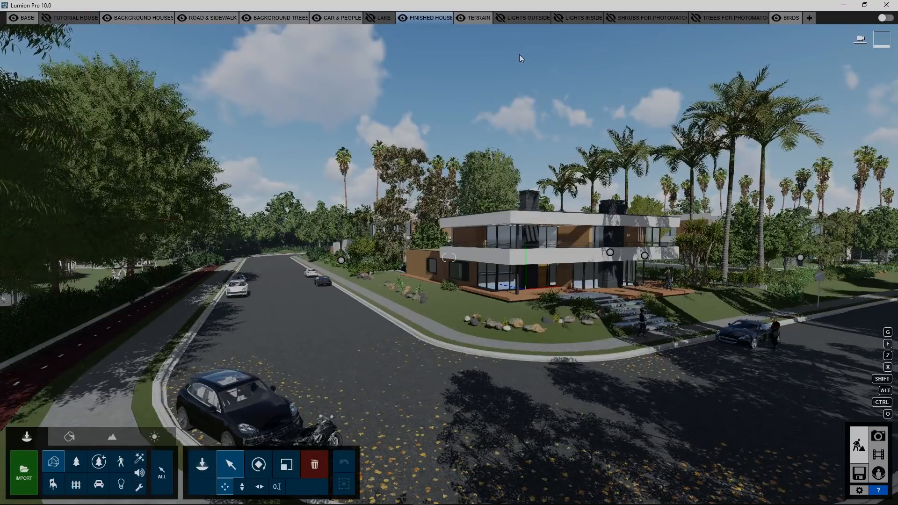
click(560, 248)
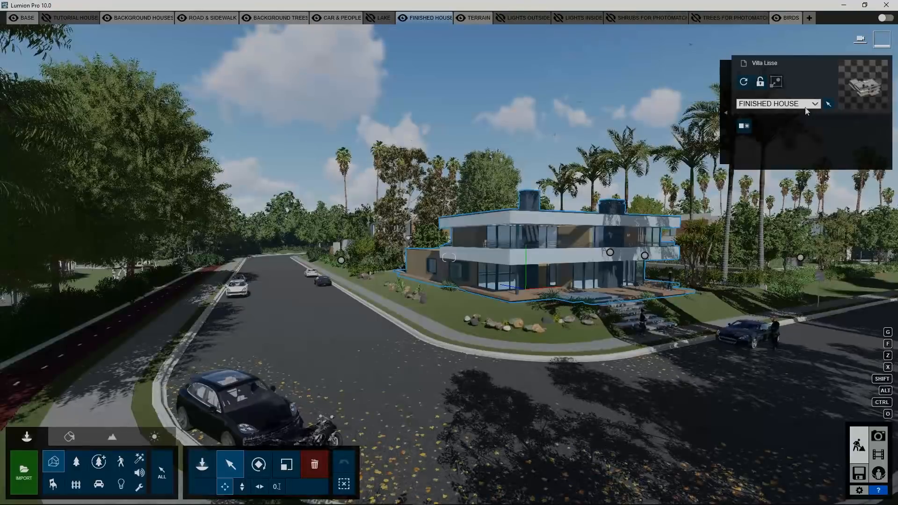
click(789, 104)
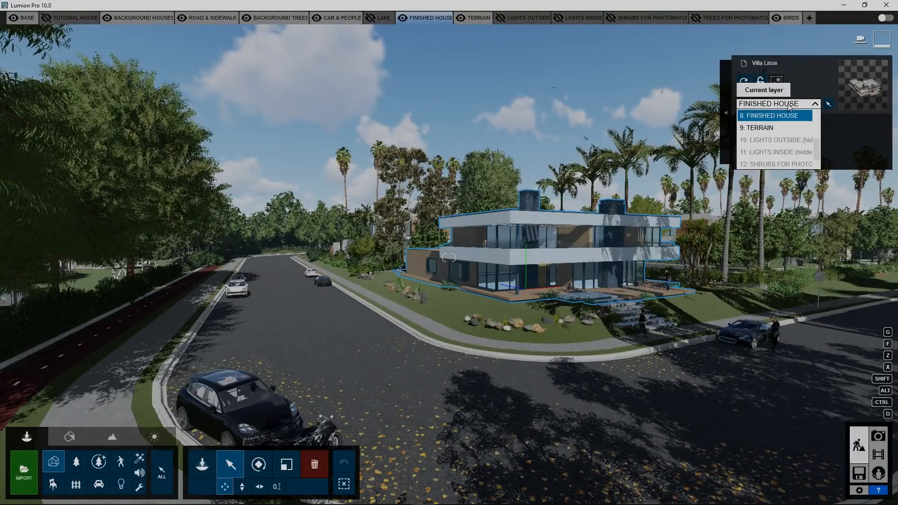
scroll(787, 150, up, 4)
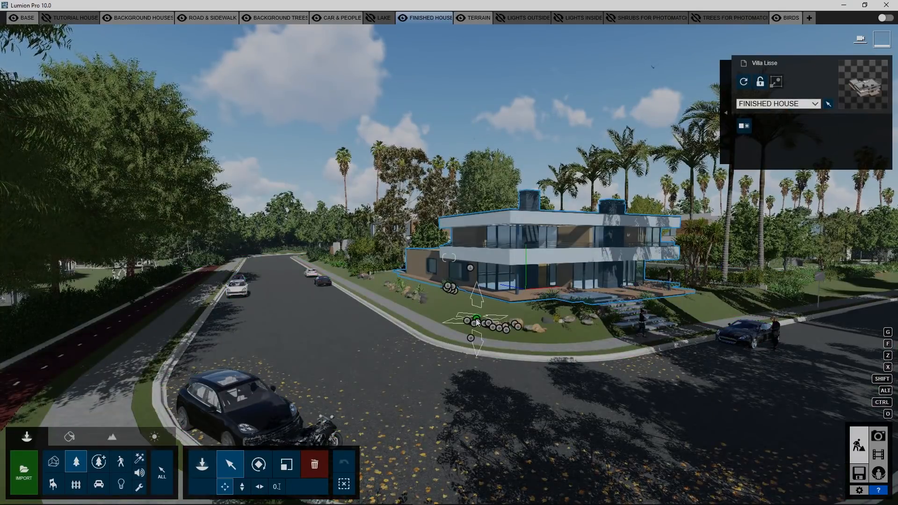
Select a stone in the villa's front yard and look through the layers it can be moved to.
click(474, 322)
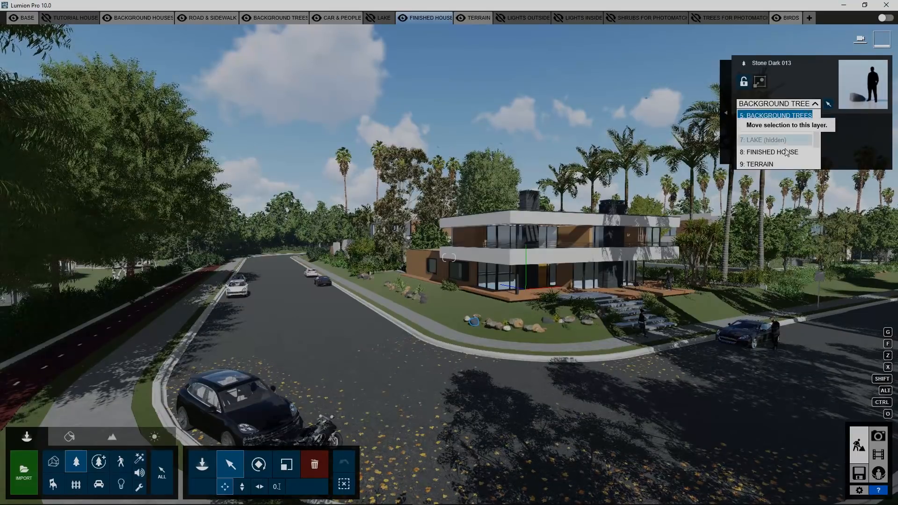
scroll(778, 132, down, 1)
click(779, 132)
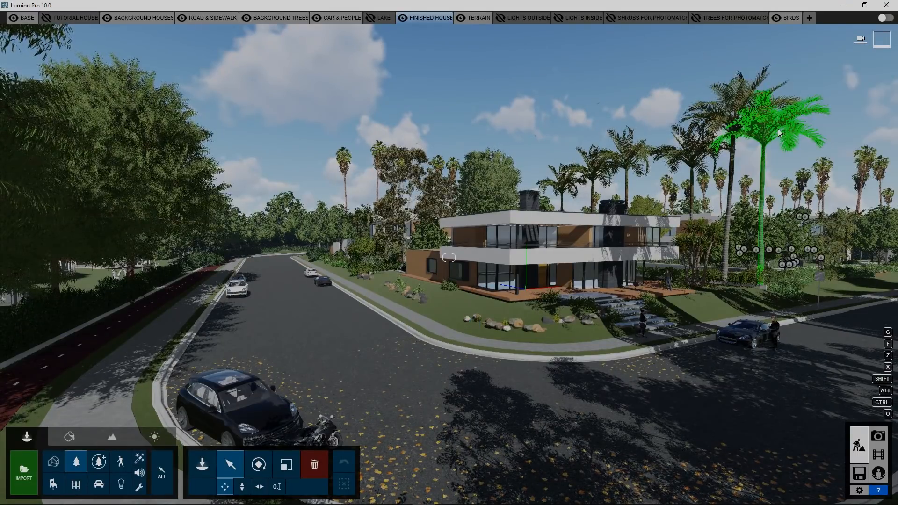
Show the LAKE layer and hide it again.
key(w)
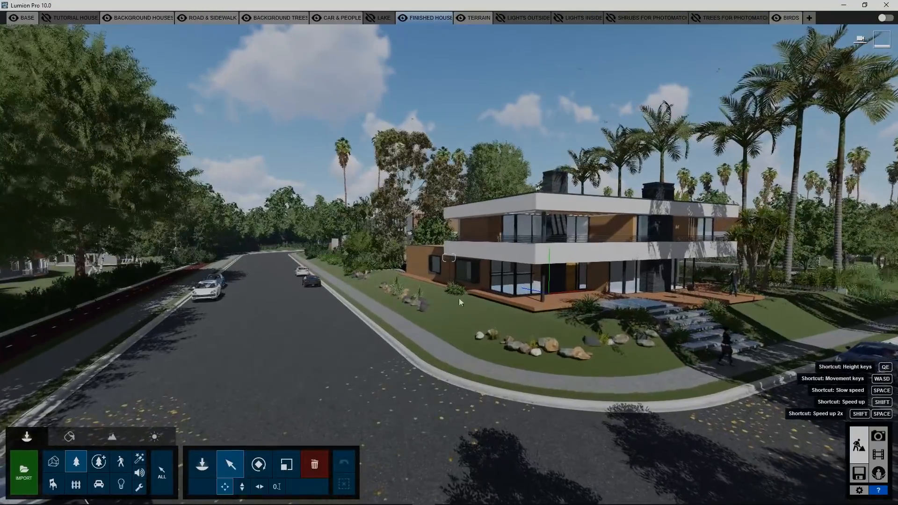
click(370, 18)
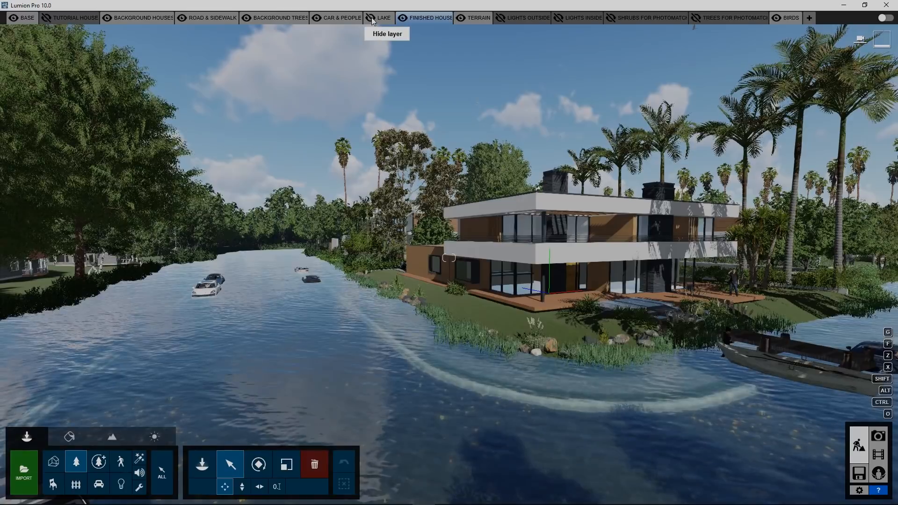
click(371, 18)
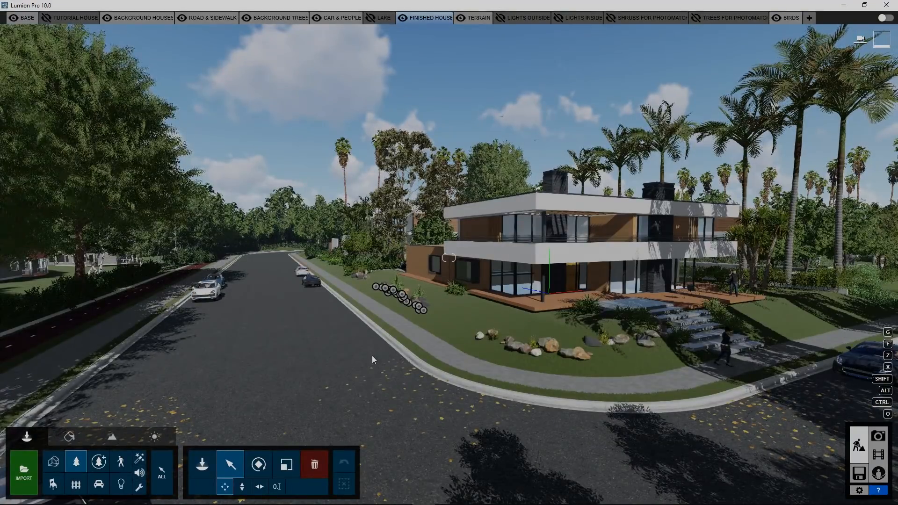
Select a front-yard stone, extend the selection to every object on its layer, and clear the selection.
right_drag(372, 355, 551, 356)
key(a)
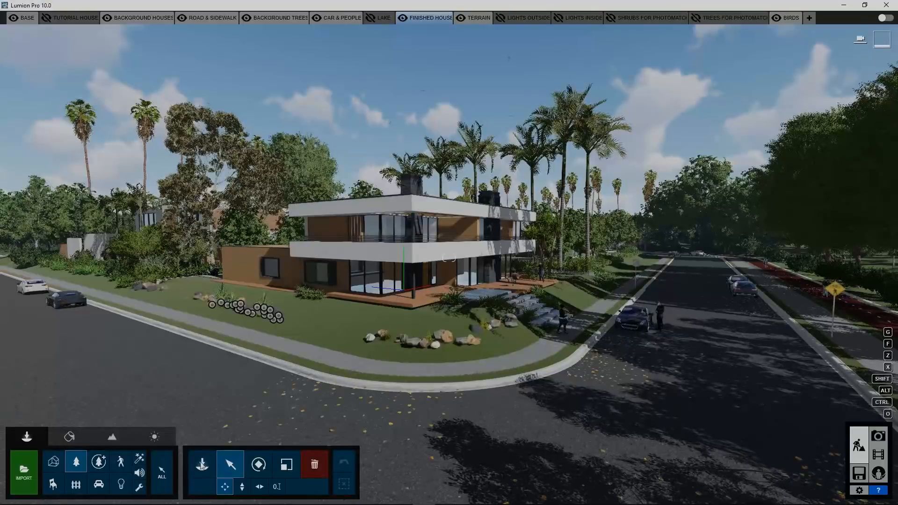
click(373, 342)
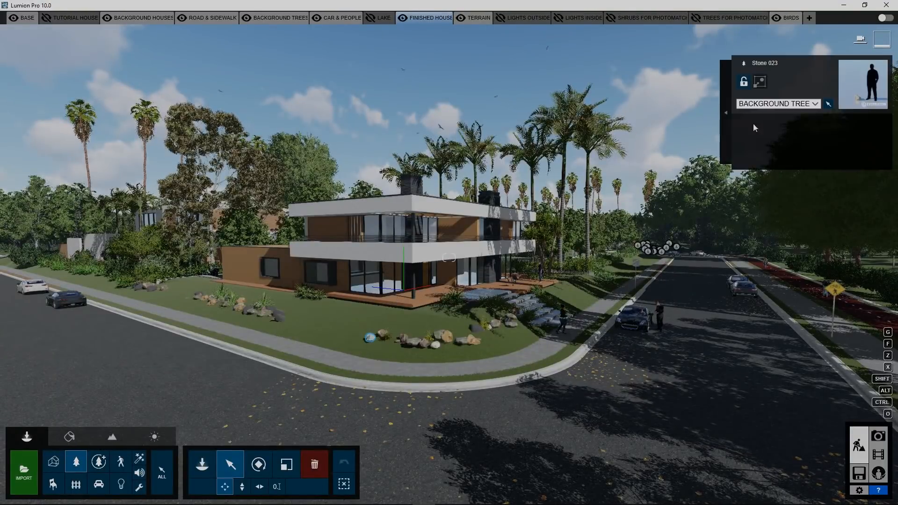
click(828, 104)
right_drag(425, 317, 401, 302)
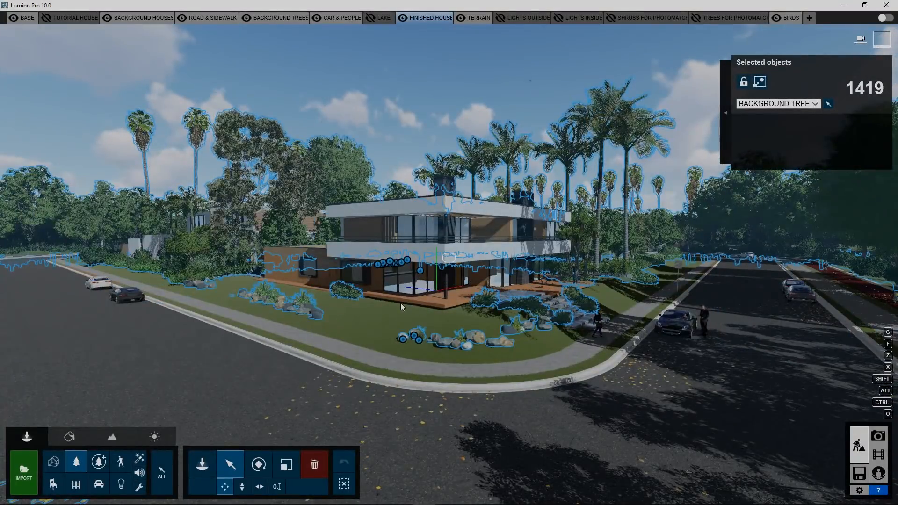
ctrl+click(406, 76)
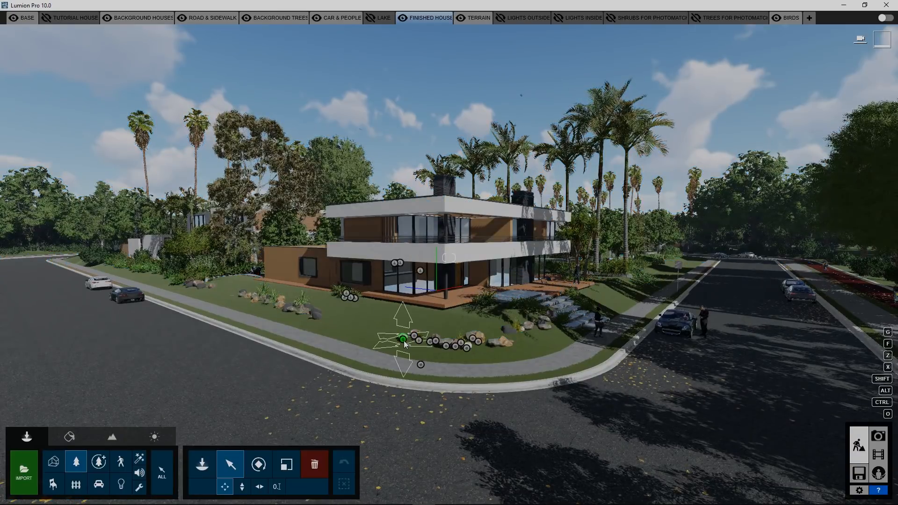
click(402, 336)
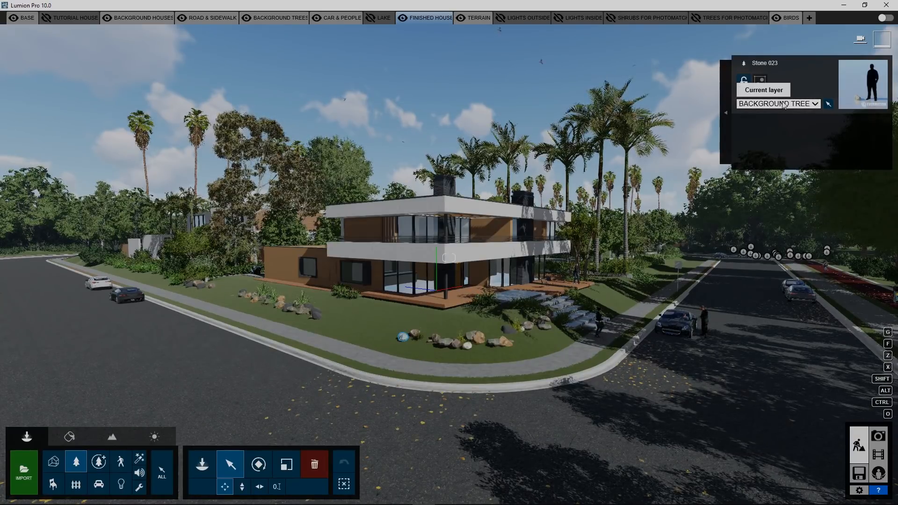
click(435, 77)
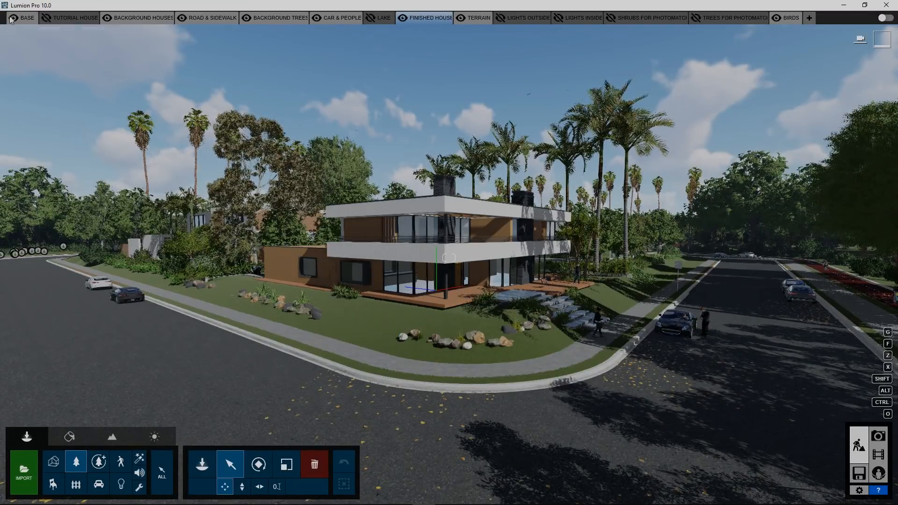
Make BASE the current layer and open the Utilities library for placing objects.
click(27, 17)
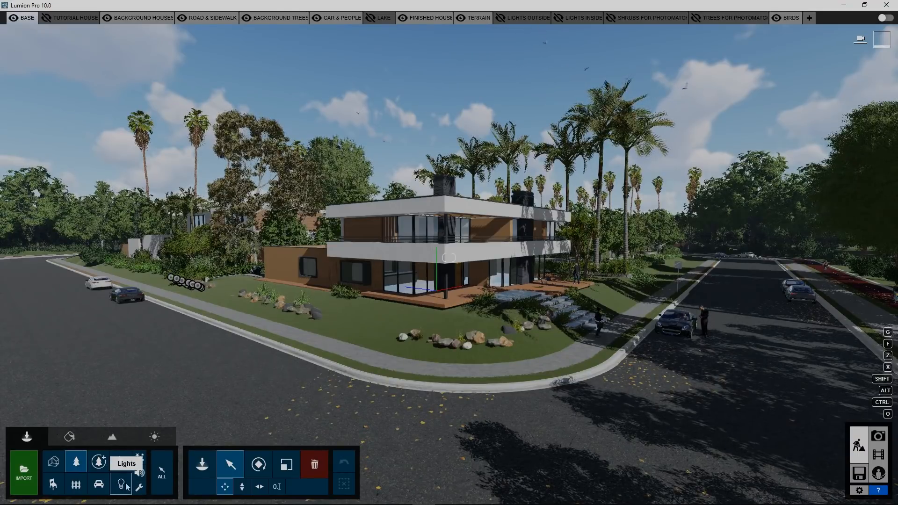
click(141, 487)
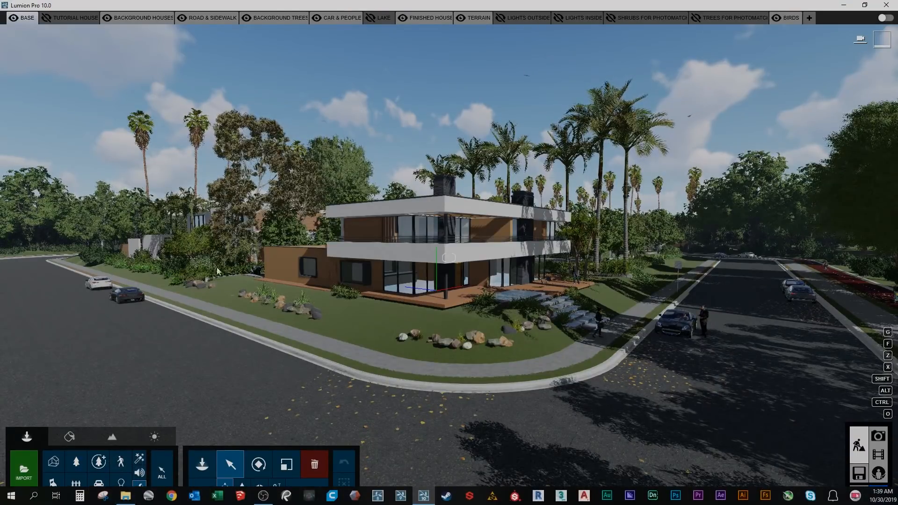
click(202, 464)
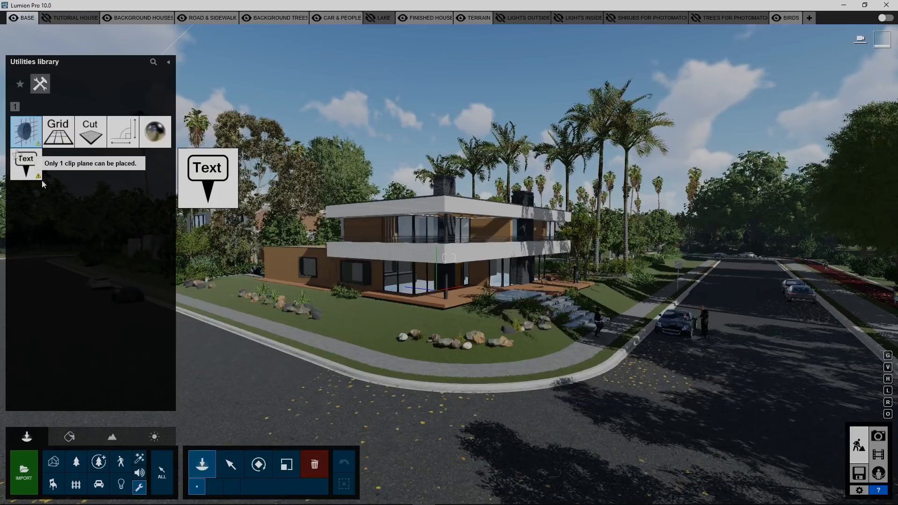
Look through the Lights, Utilities, Sound and Effects object libraries.
click(121, 484)
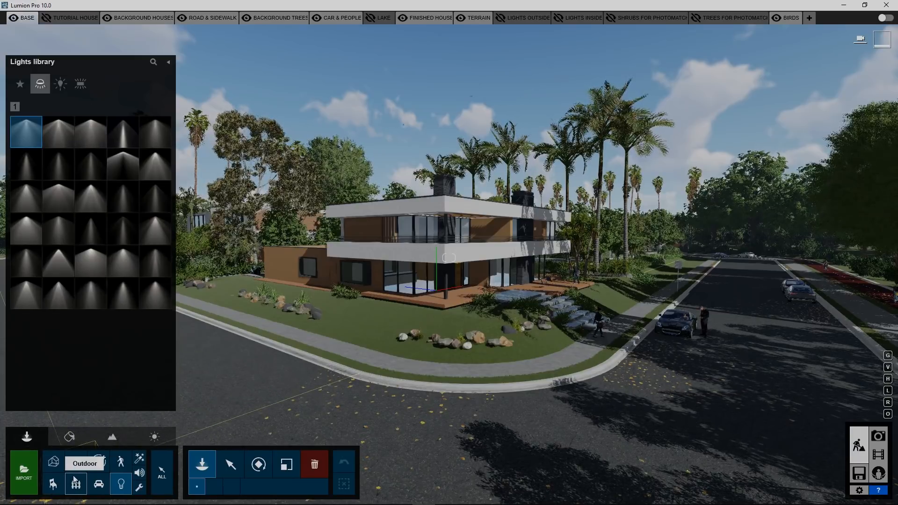
click(139, 487)
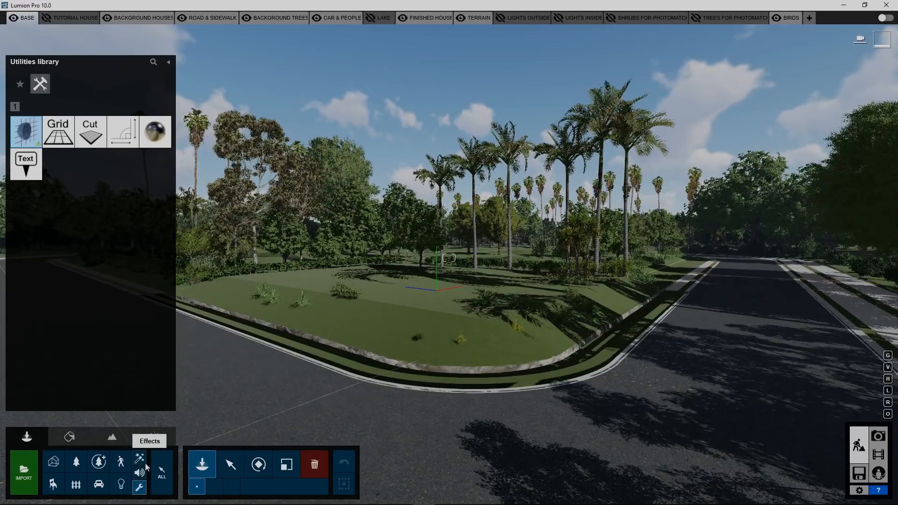
click(140, 473)
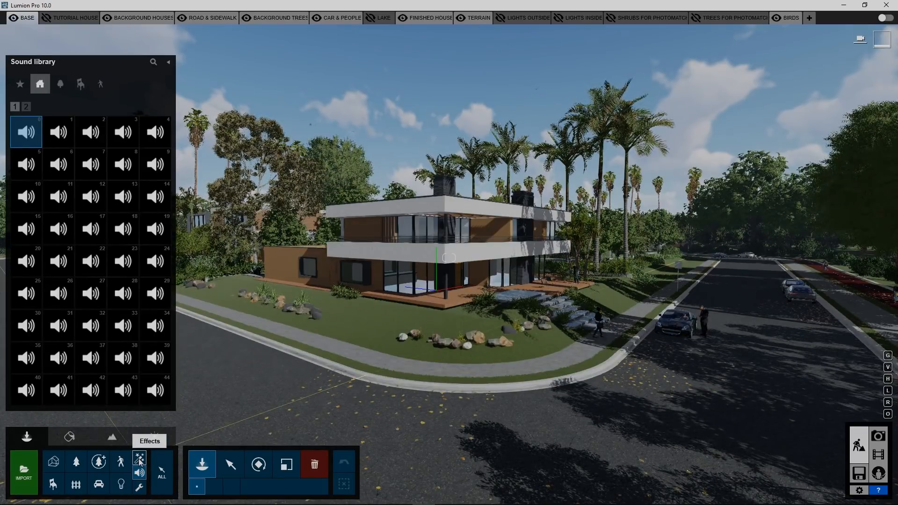
click(140, 461)
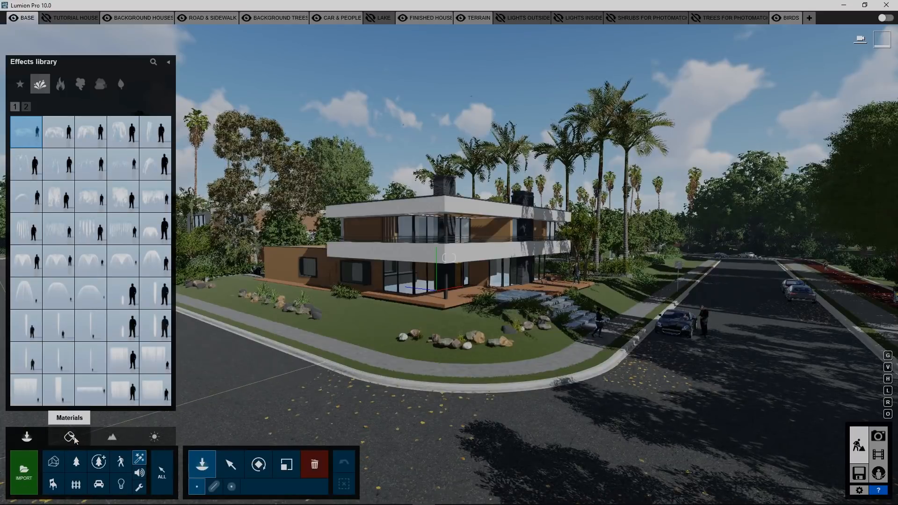
Enable Real Skies in the weather settings and view the villa from closer.
click(132, 438)
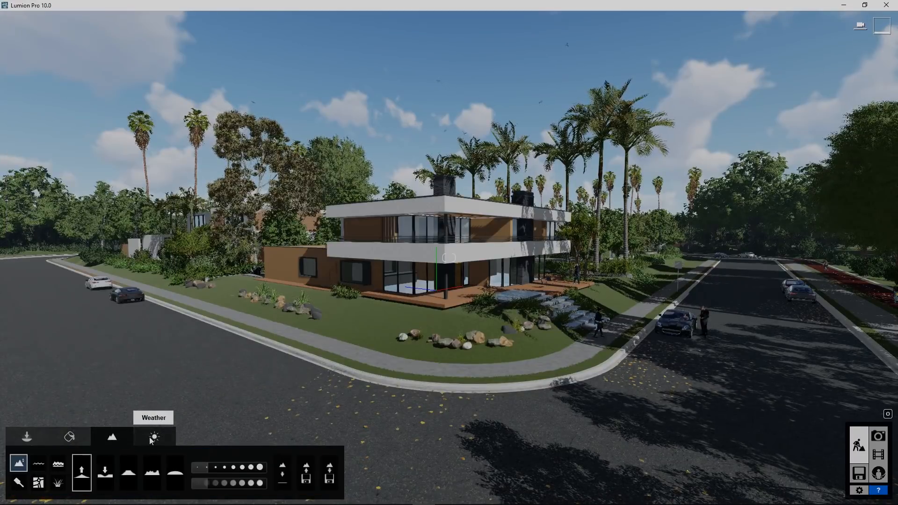
click(151, 437)
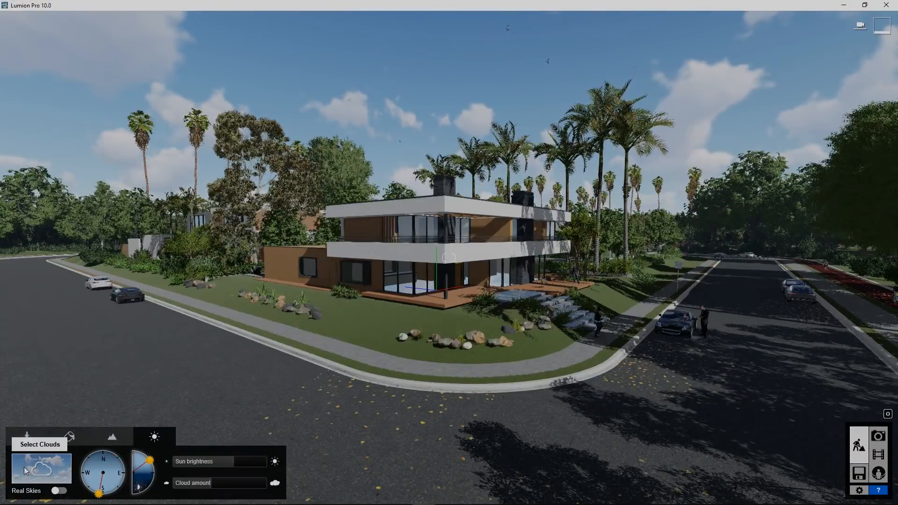
click(56, 490)
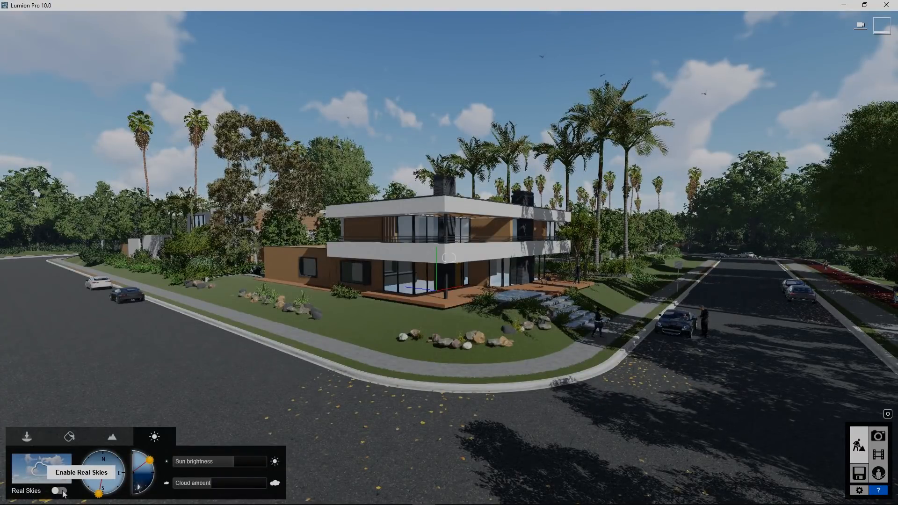
key(w)
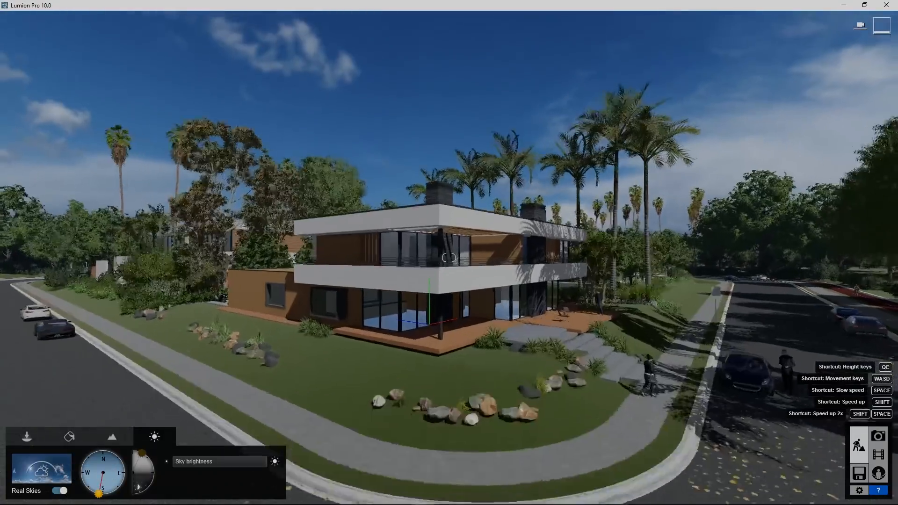
Set the scene's Real Skies preset to the first Cloudy sky, Cloudy 1.
key(s)
key(q)
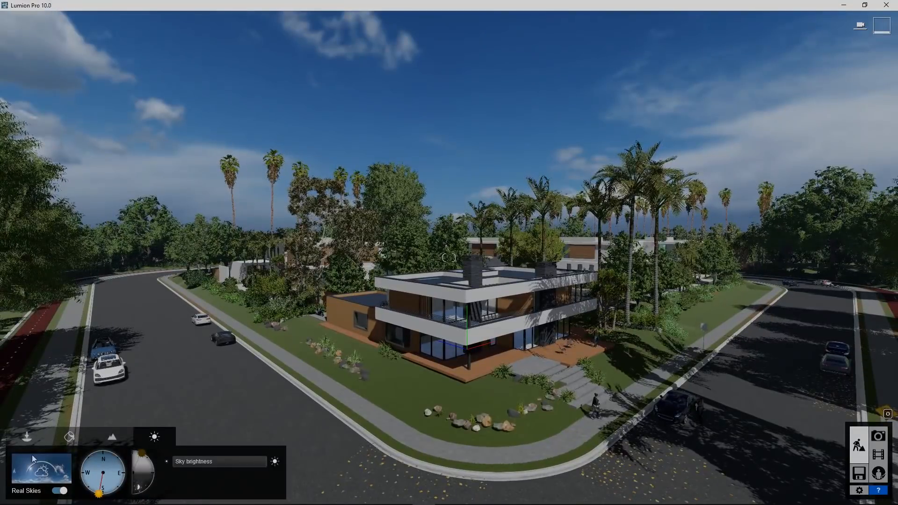
click(52, 465)
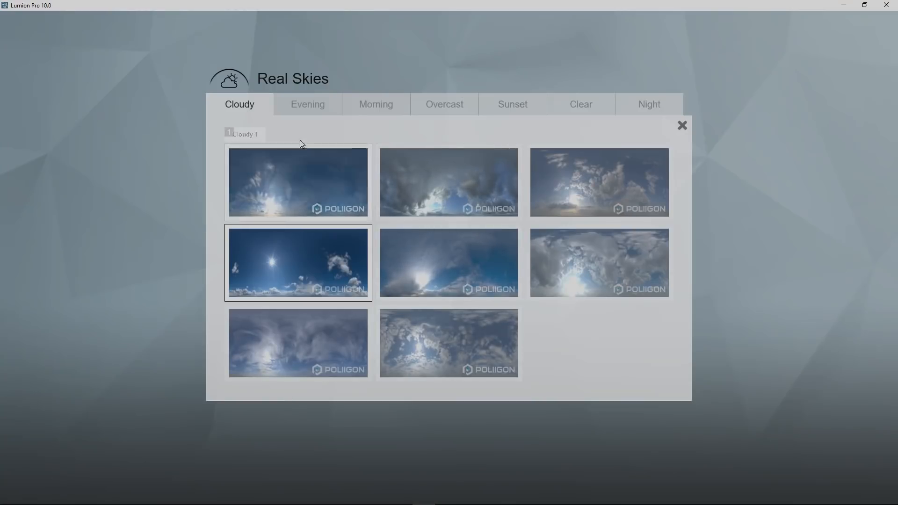
click(329, 185)
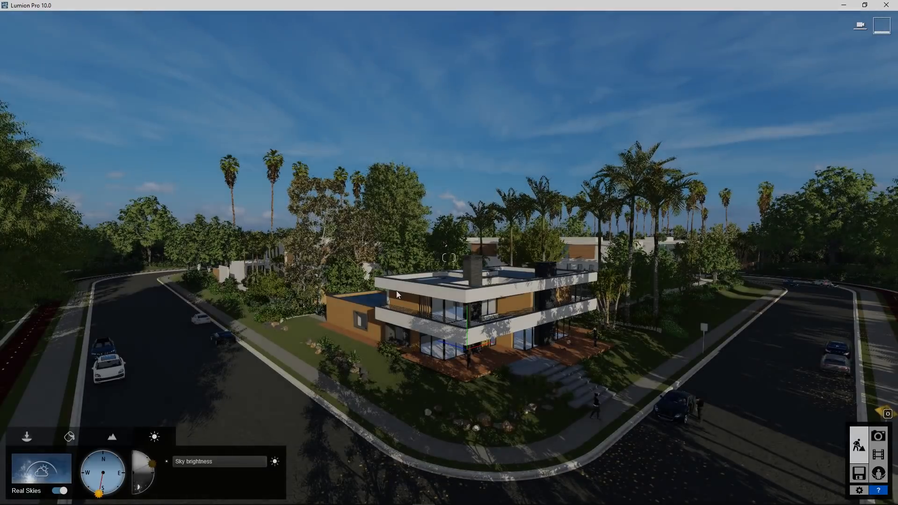
Rotate the sun direction so it points slightly east of south.
key(e)
key(e)
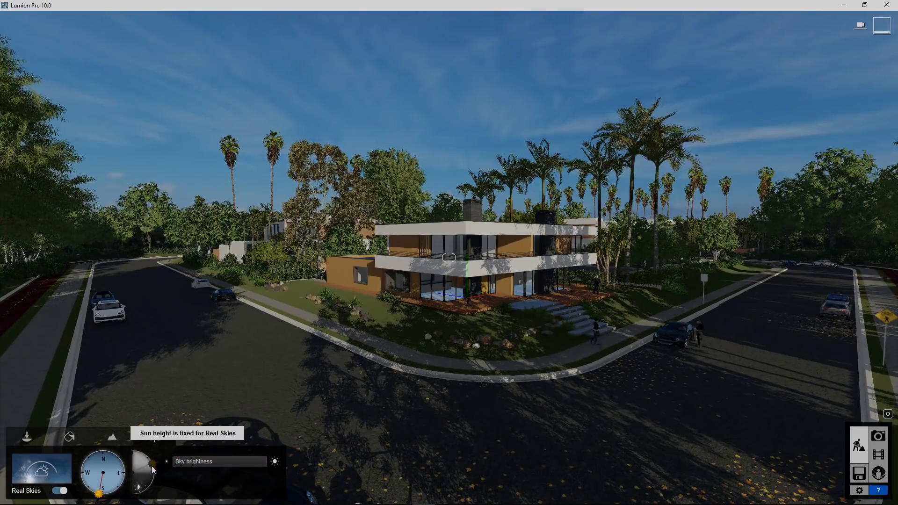
mouse_move(108, 480)
mouse_down()
mouse_move(116, 472)
mouse_move(101, 498)
mouse_up()
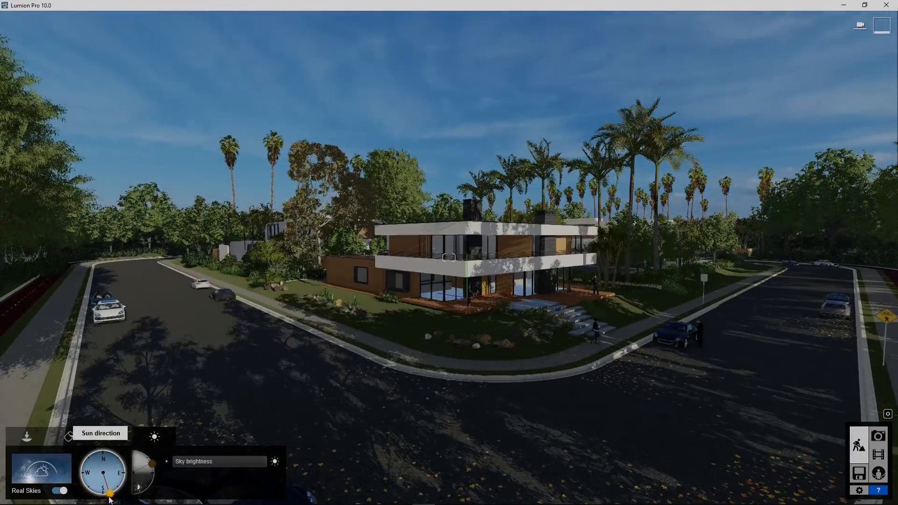
Browse the Evening and Night Real Skies categories, and apply the Cloudy 3 sky to the scene.
click(41, 468)
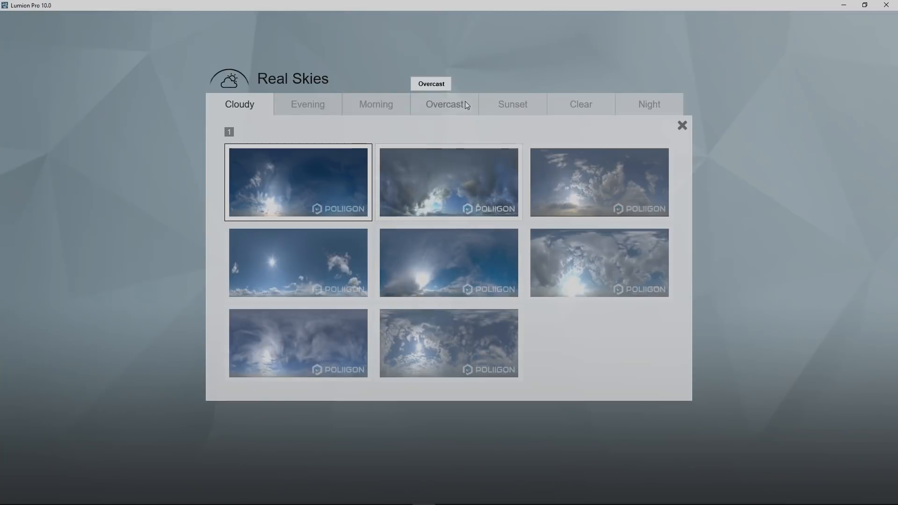
click(310, 105)
click(626, 104)
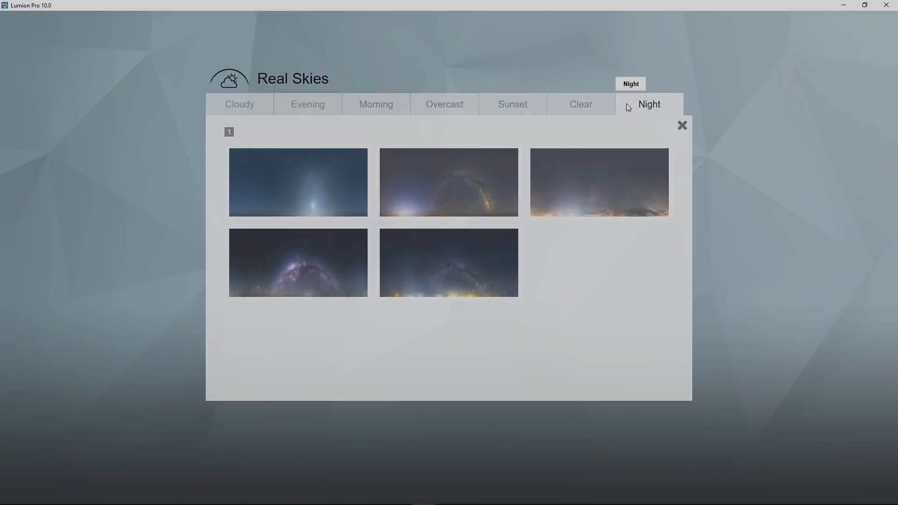
click(276, 100)
click(257, 105)
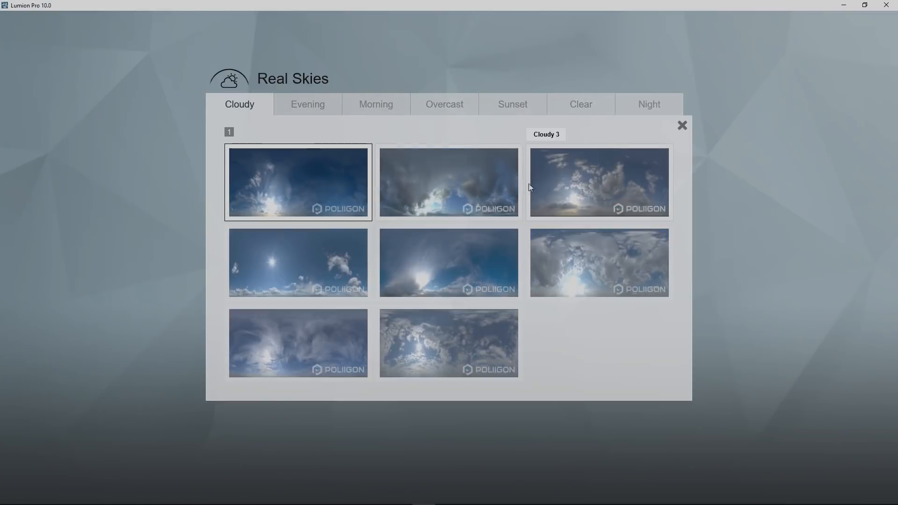
click(540, 184)
scroll(524, 238, up, 3)
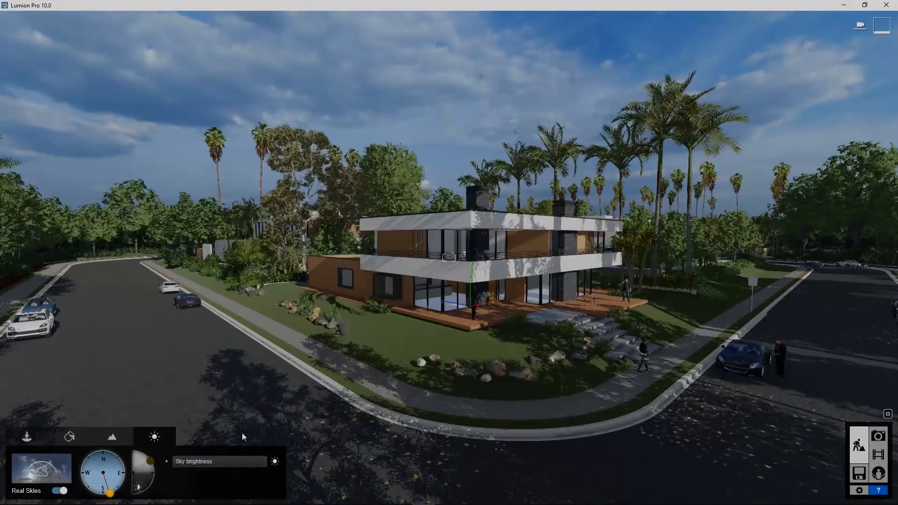
Look over the Landscape tools and switch to the Material Editor.
click(113, 439)
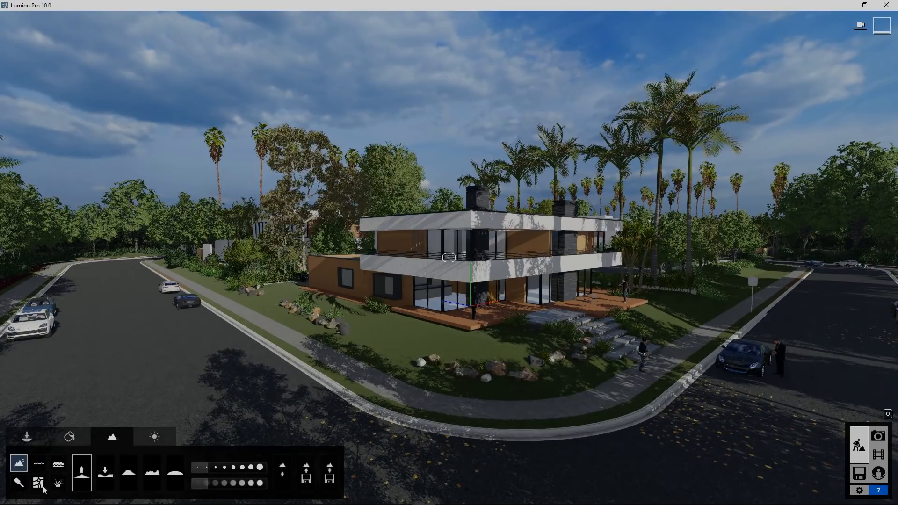
click(88, 432)
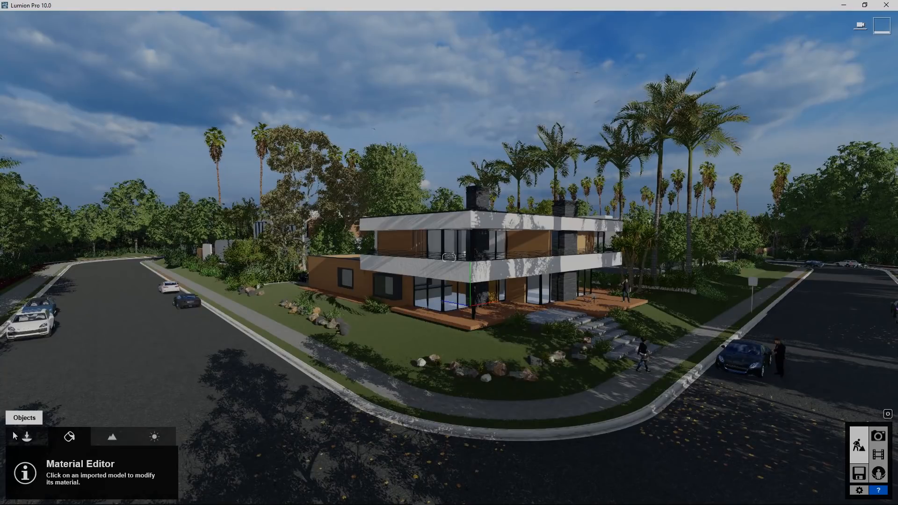
click(26, 436)
click(61, 437)
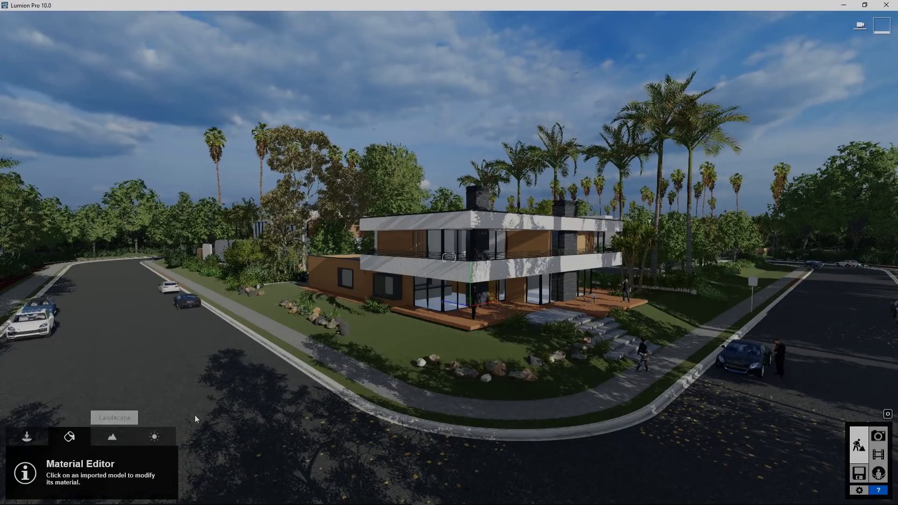
Examine the settings of the villa's wood facade material, Polii Wood Fine 013 VAR1 3K, and save to close the editor.
click(392, 245)
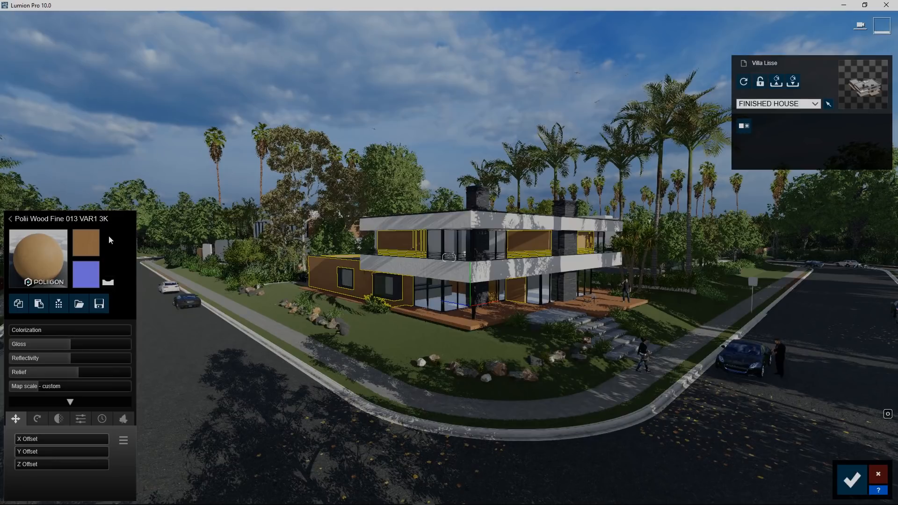
key(s)
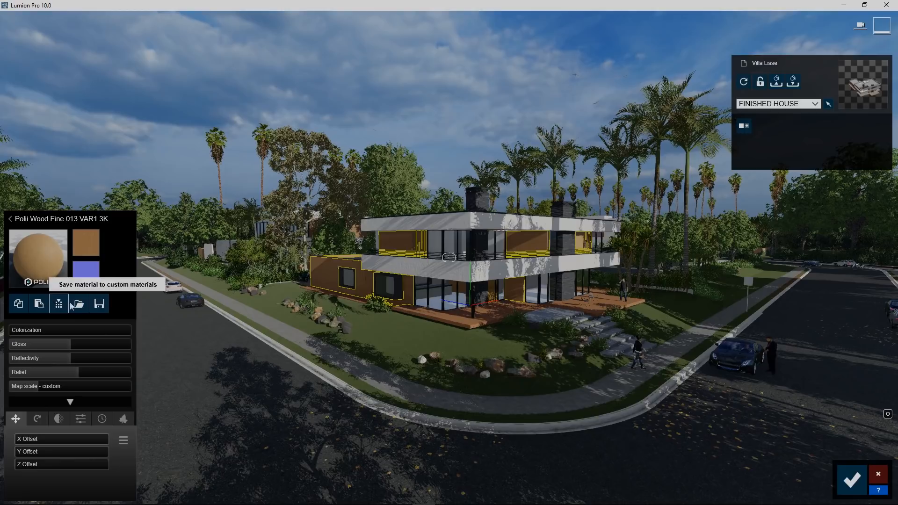
right_drag(470, 305, 451, 317)
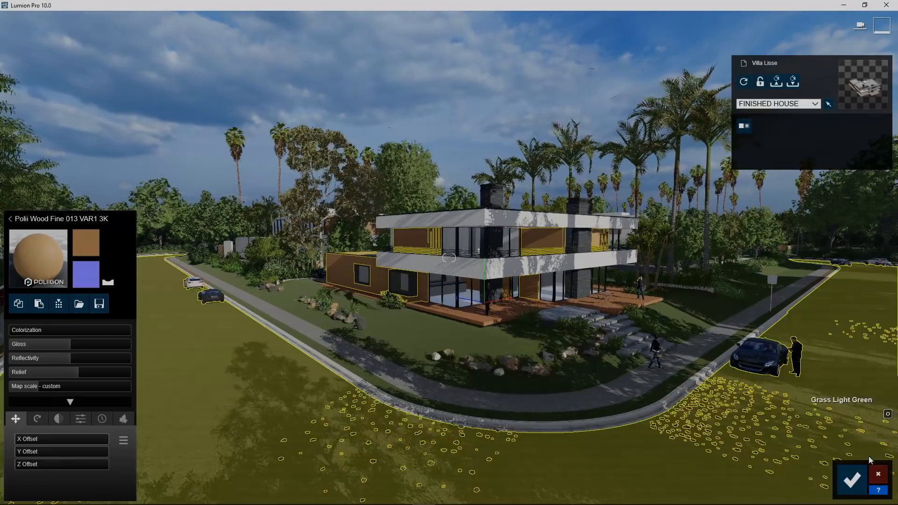
click(850, 480)
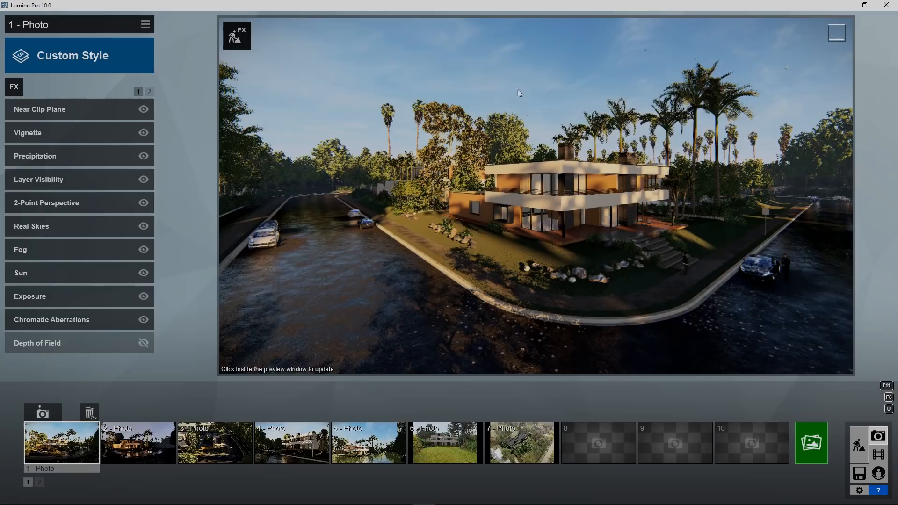
Restore the saved camera view of photo 1 and update its preview.
click(515, 92)
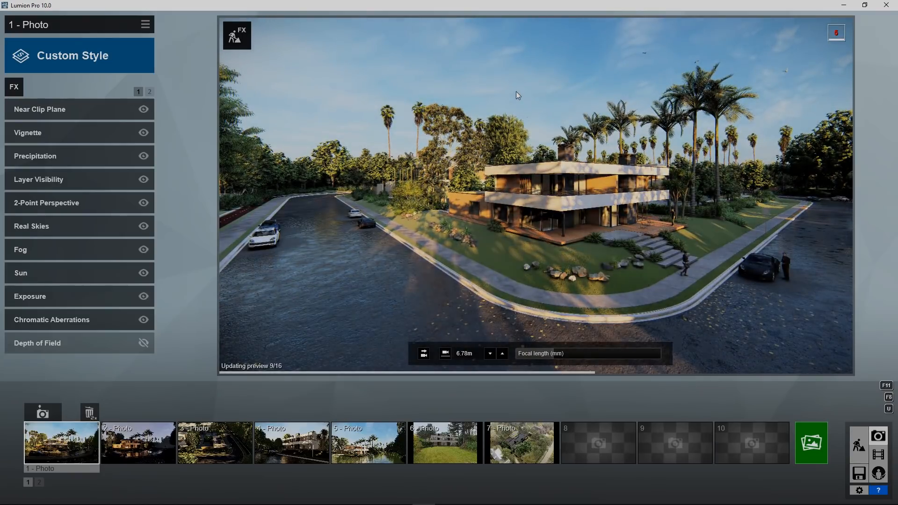
key(shift+1)
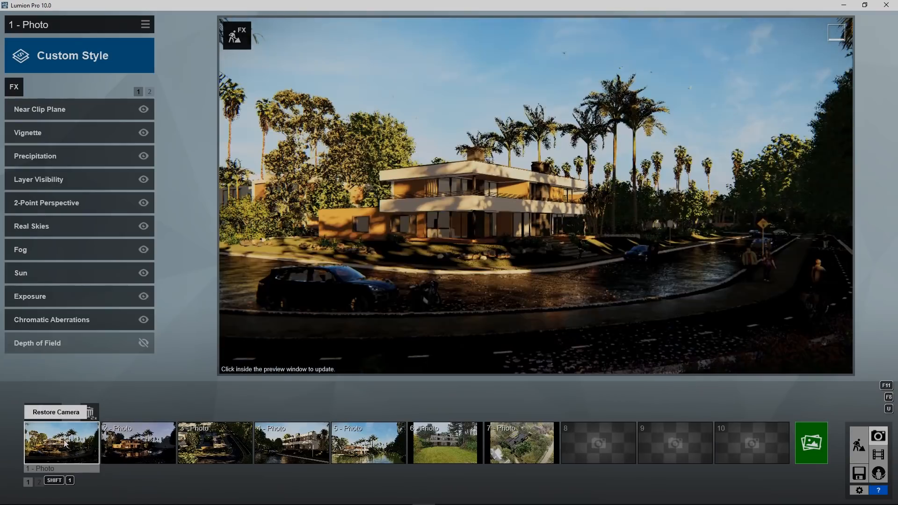
key(shift+3)
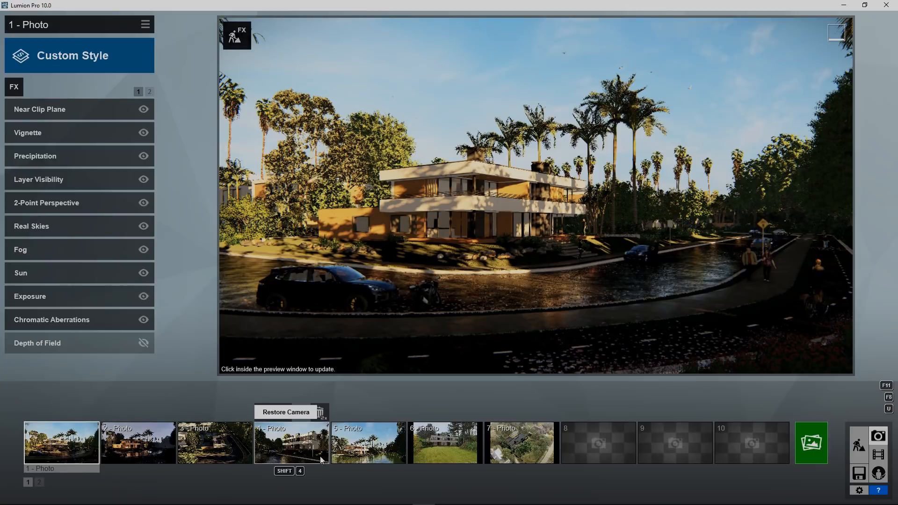
click(546, 214)
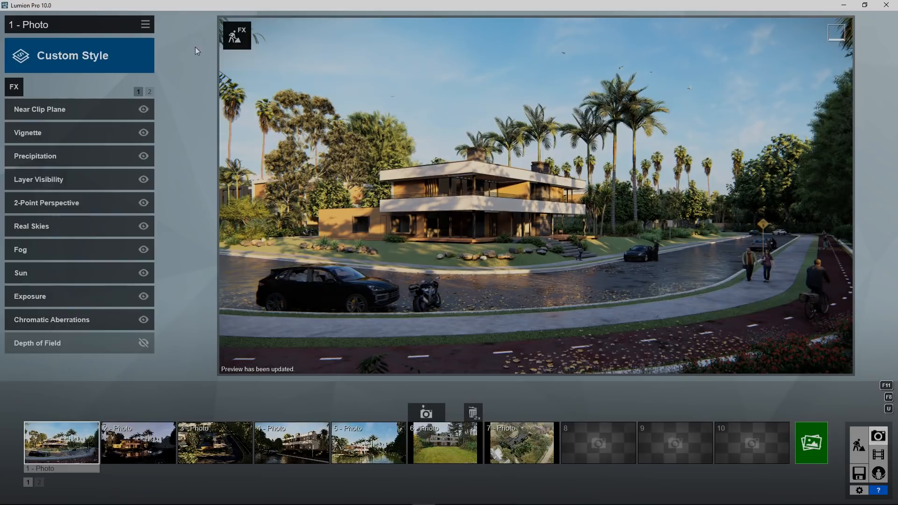
Open the photo effects selection and look through the Weather, Sky, Objects, Artistic 2 and Advanced categories.
click(23, 88)
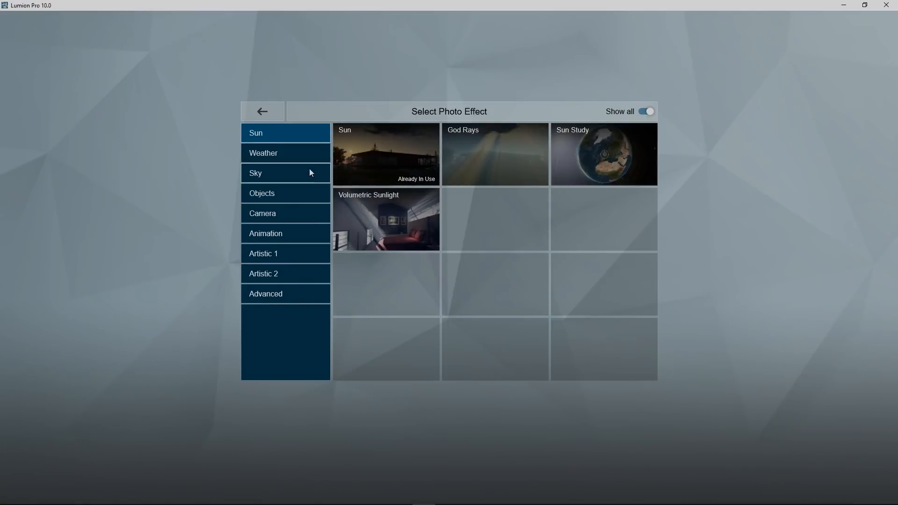
click(277, 154)
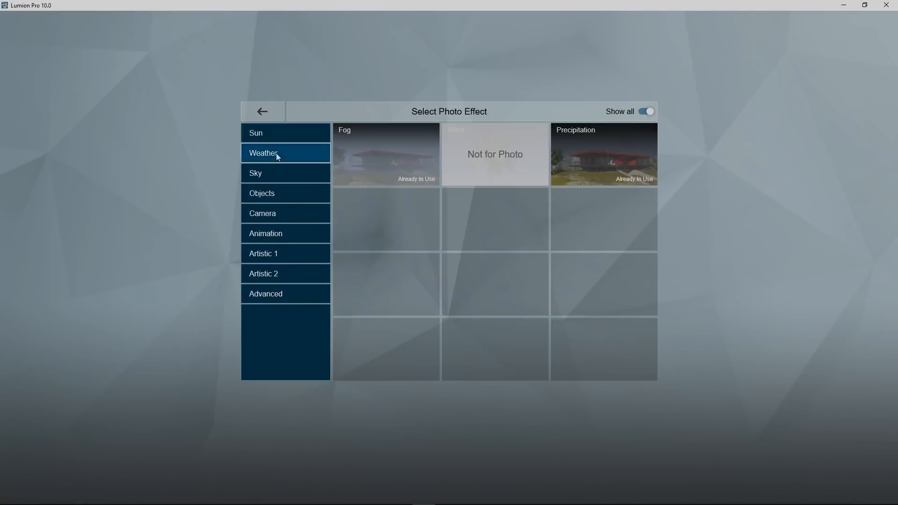
click(277, 175)
click(283, 193)
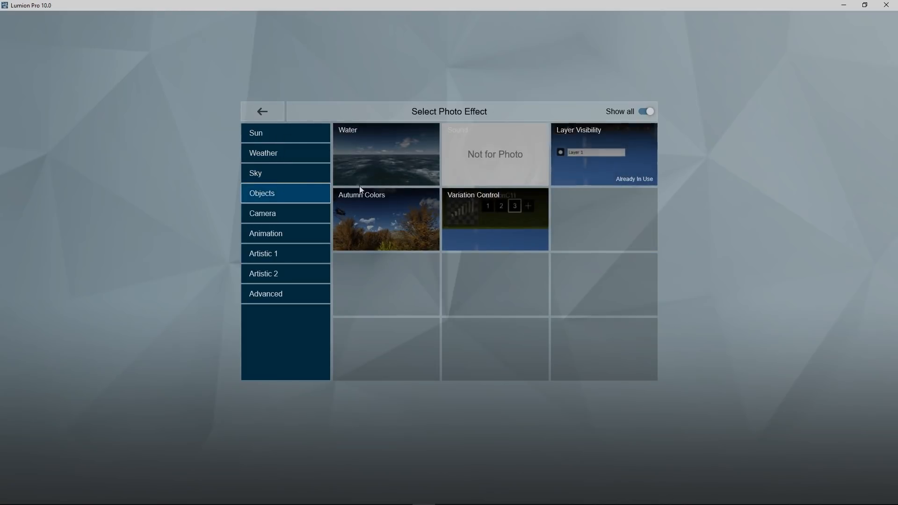
click(304, 299)
click(286, 276)
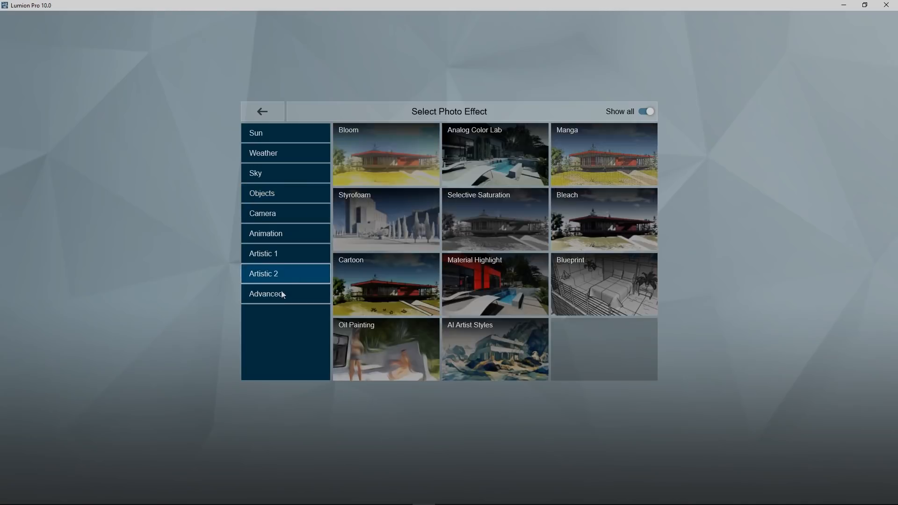
click(282, 295)
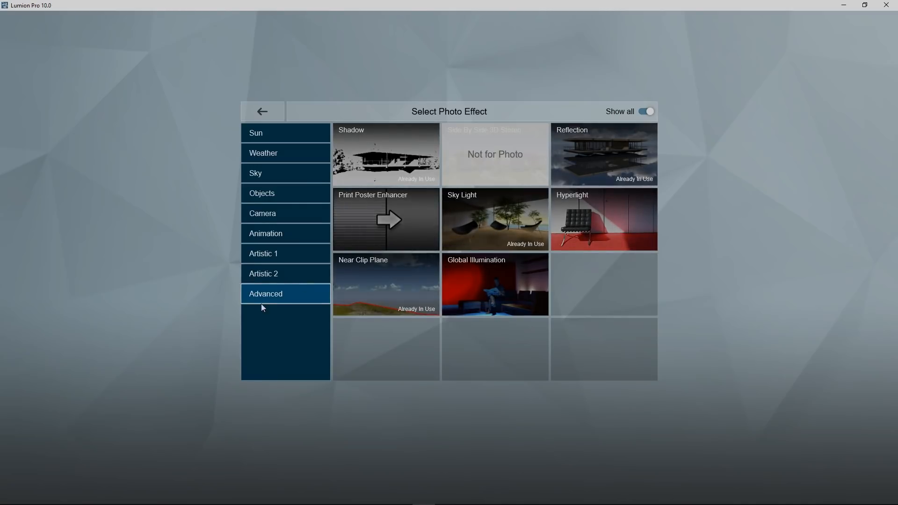
Compare the Artistic 1 and Artistic 2 photo effects and view the Animation effects.
click(264, 277)
click(275, 256)
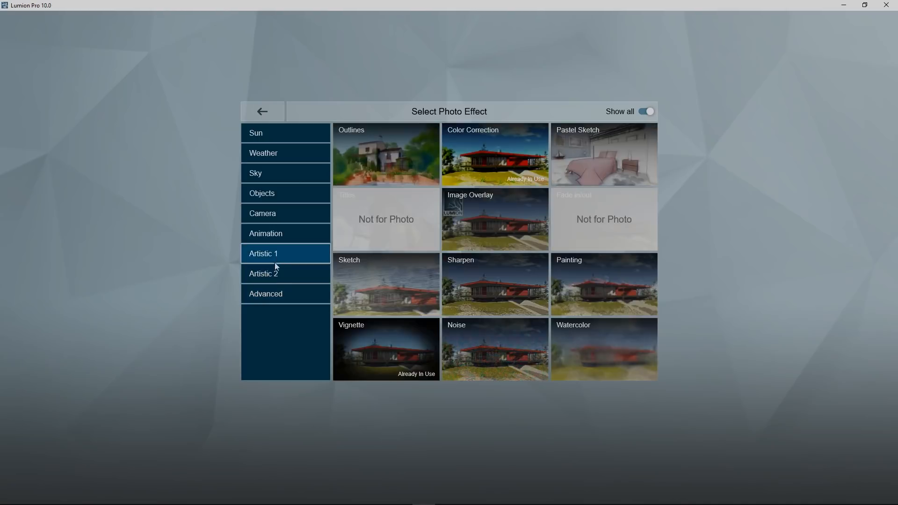
click(273, 266)
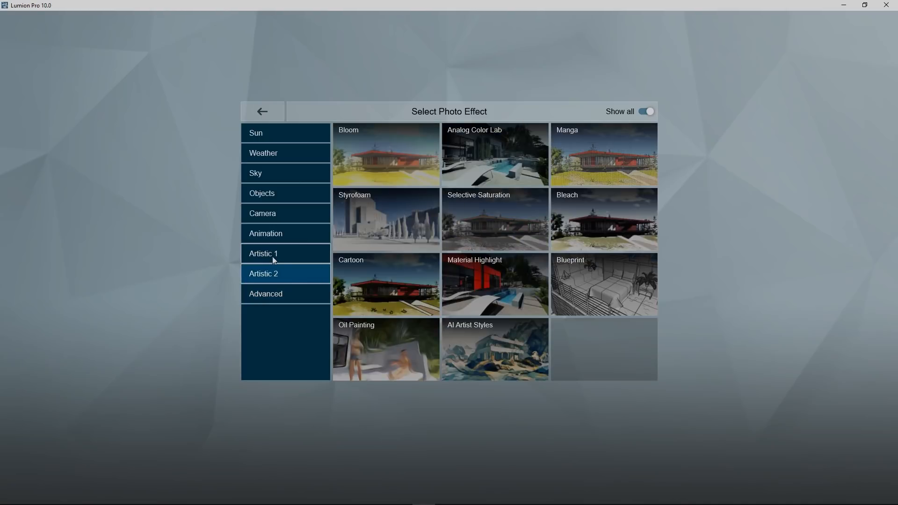
click(299, 248)
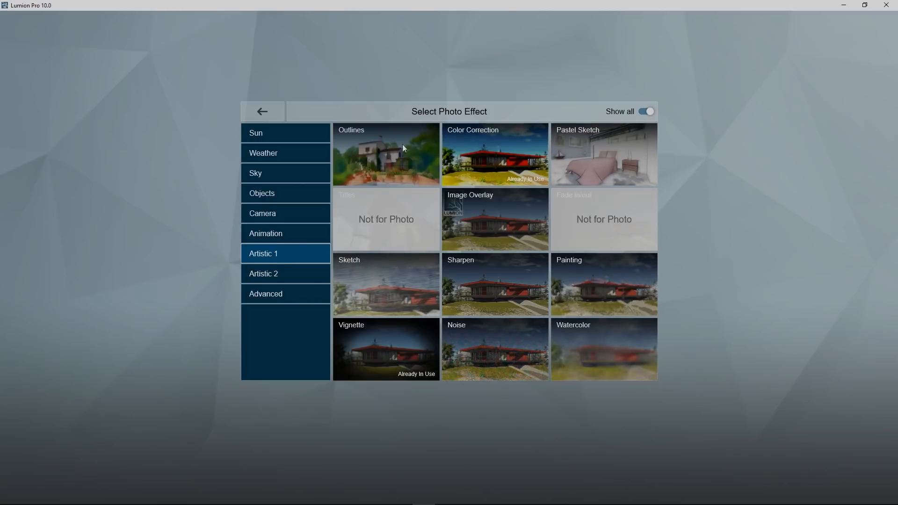
click(288, 237)
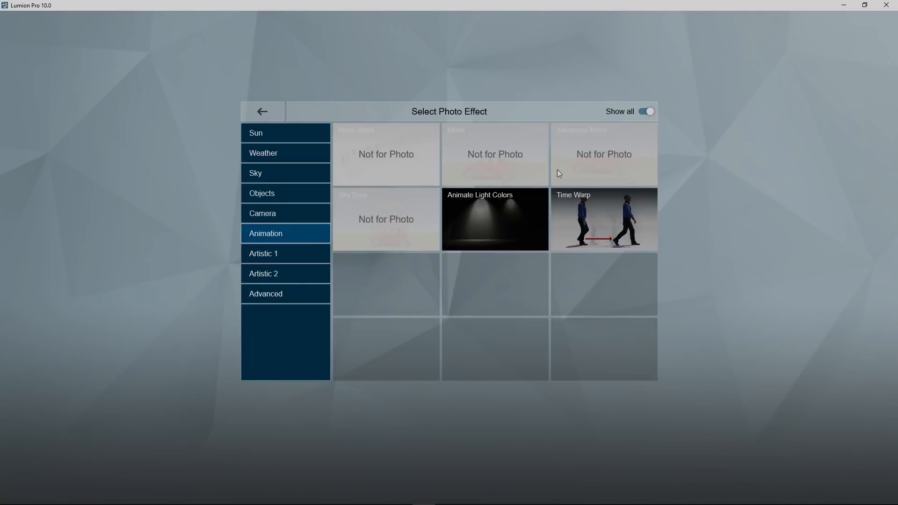
Examine the Camera, Objects, Sky, Weather and Sun photo effects, ending with the Advanced category.
click(268, 215)
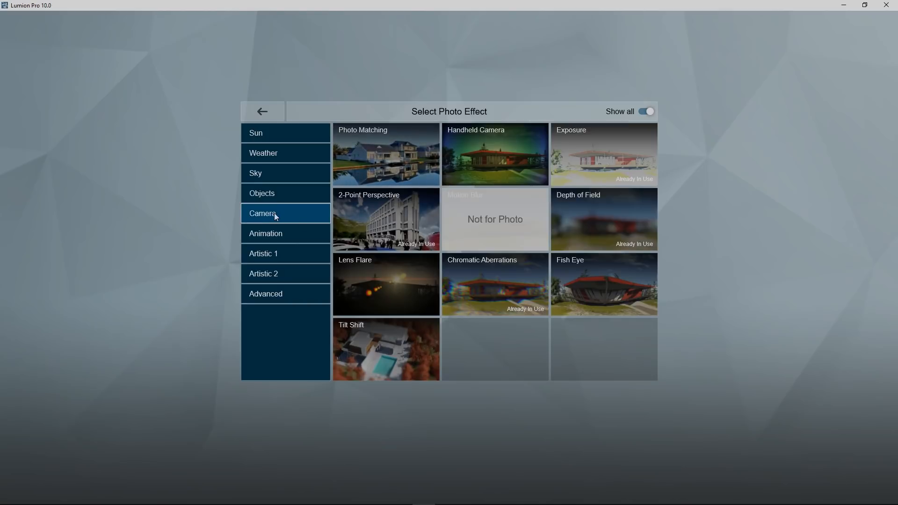
click(282, 192)
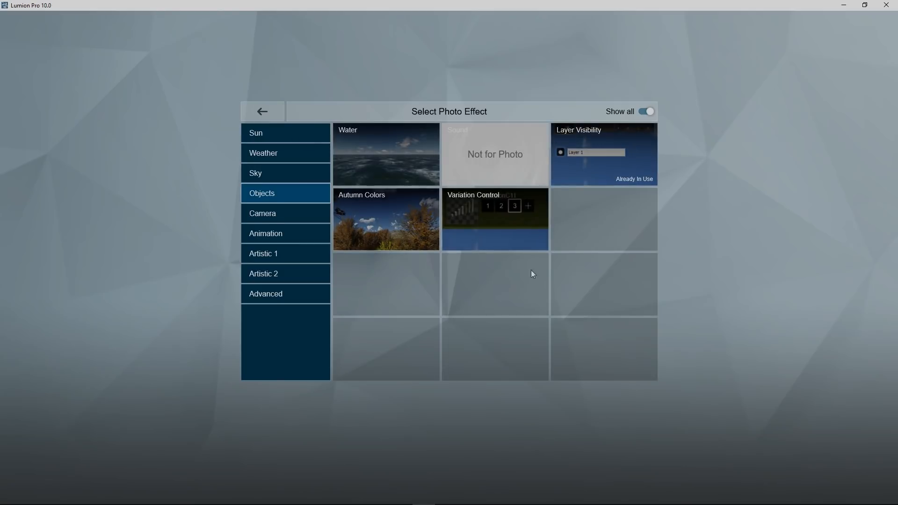
click(275, 179)
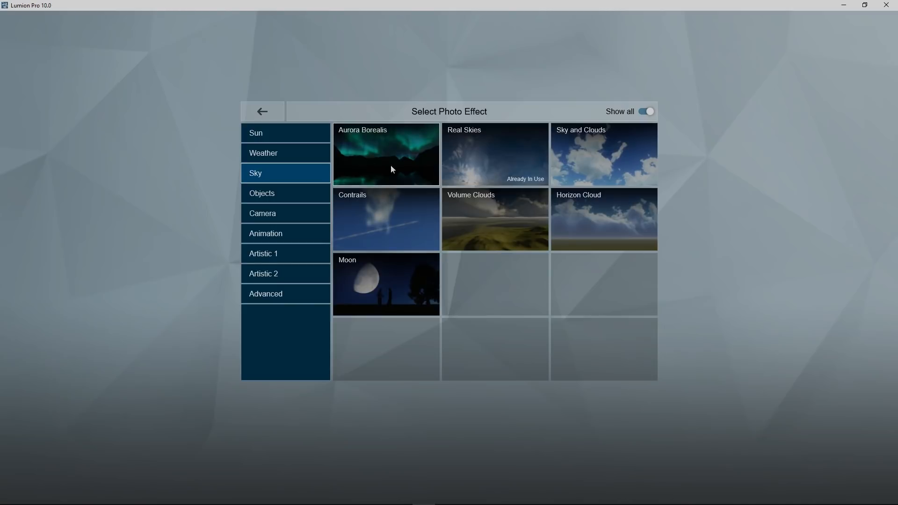
click(283, 152)
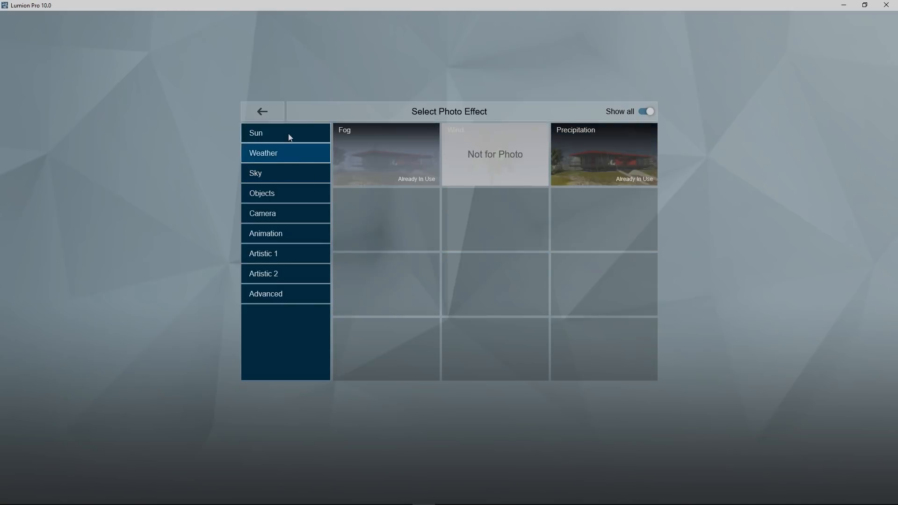
click(289, 135)
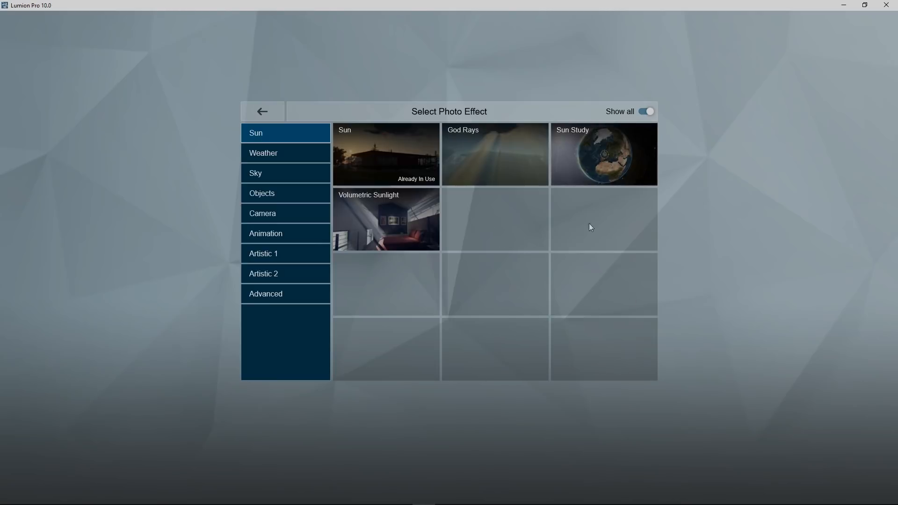
click(290, 296)
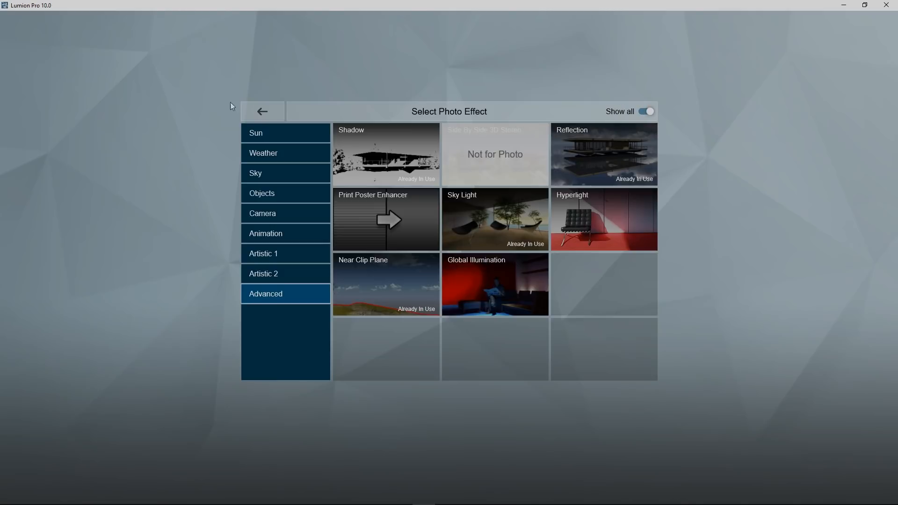
Compare the short list of photo effects with the full list, and close the photo effect selection.
click(648, 112)
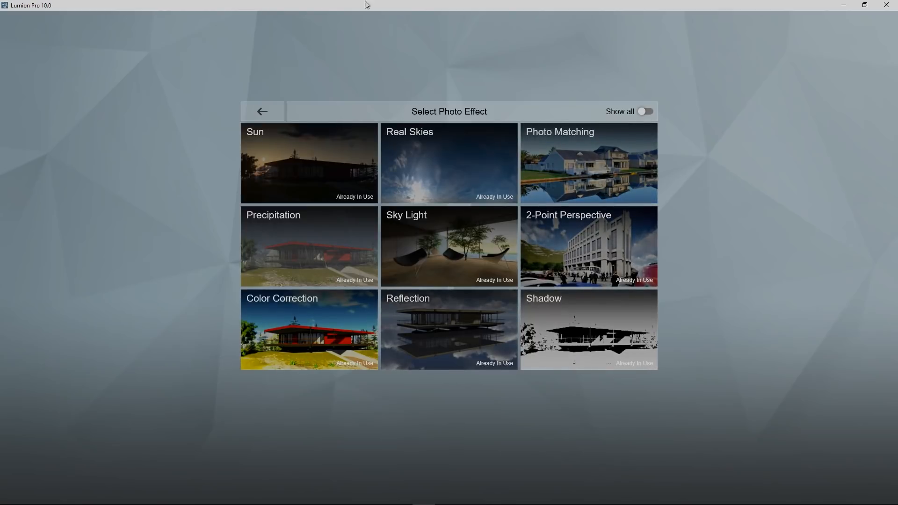
click(650, 115)
click(650, 115)
click(650, 115)
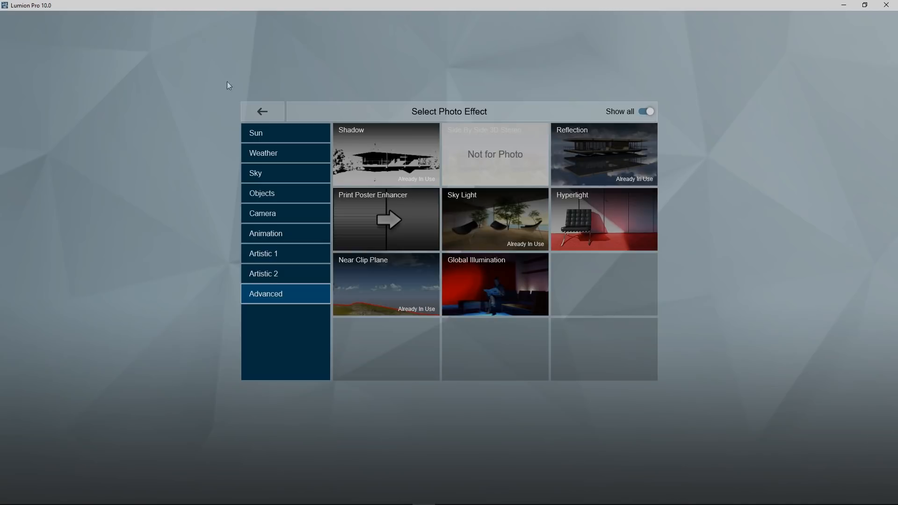
click(270, 107)
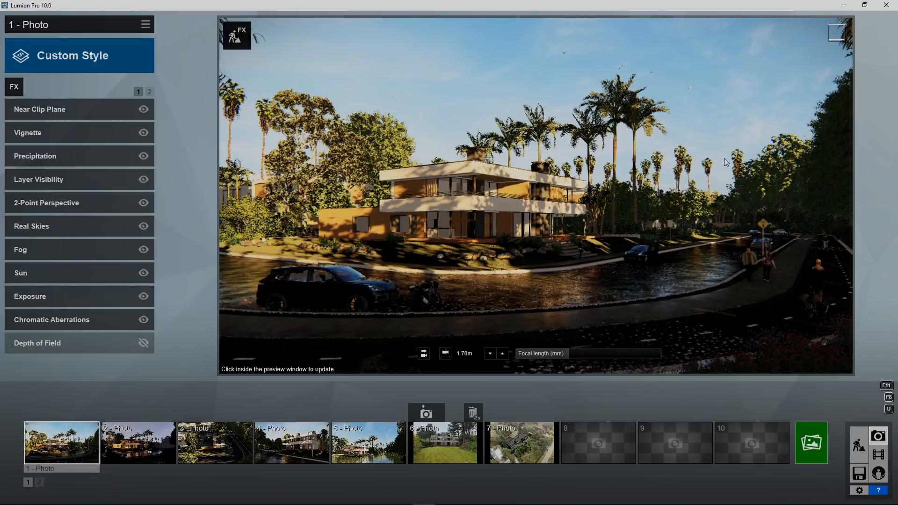
Switch to build mode and back to photo mode, and view the villa from across the street in the preview.
click(859, 445)
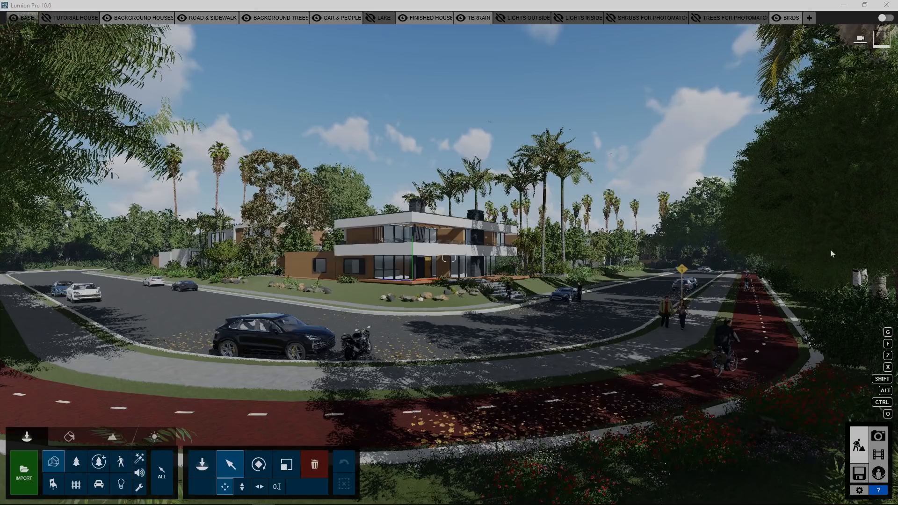
click(879, 437)
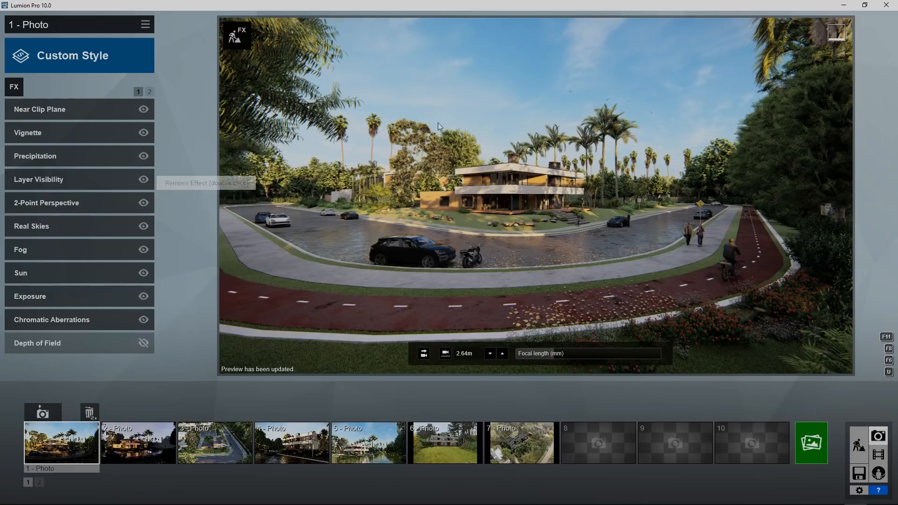
key(w)
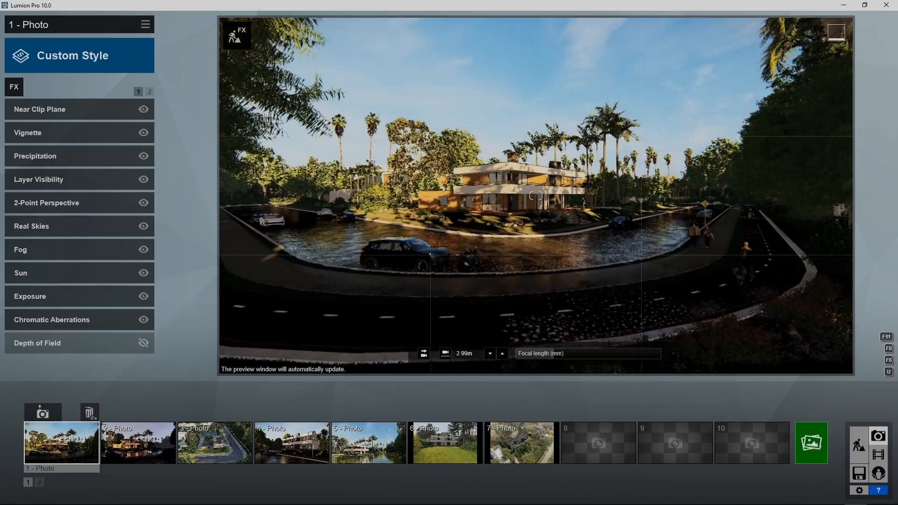
key(d)
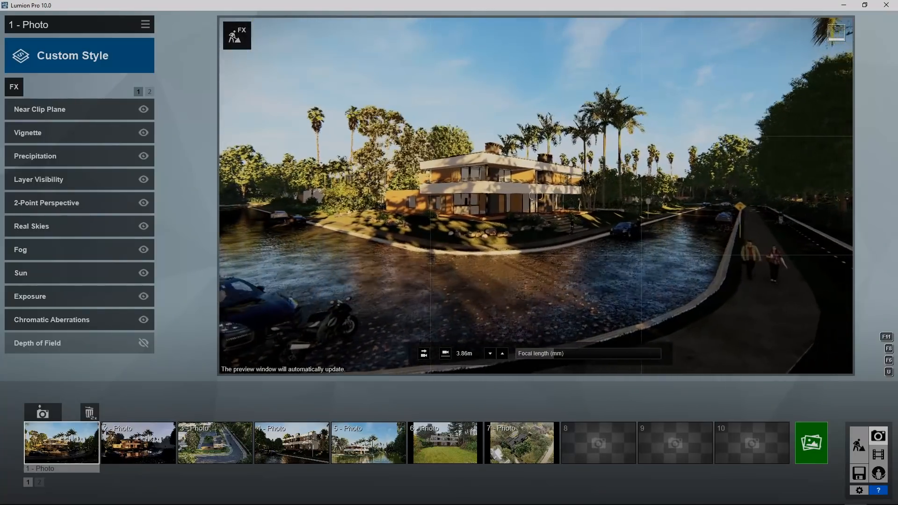
key(s)
key(s)
right_drag(534, 92, 504, 105)
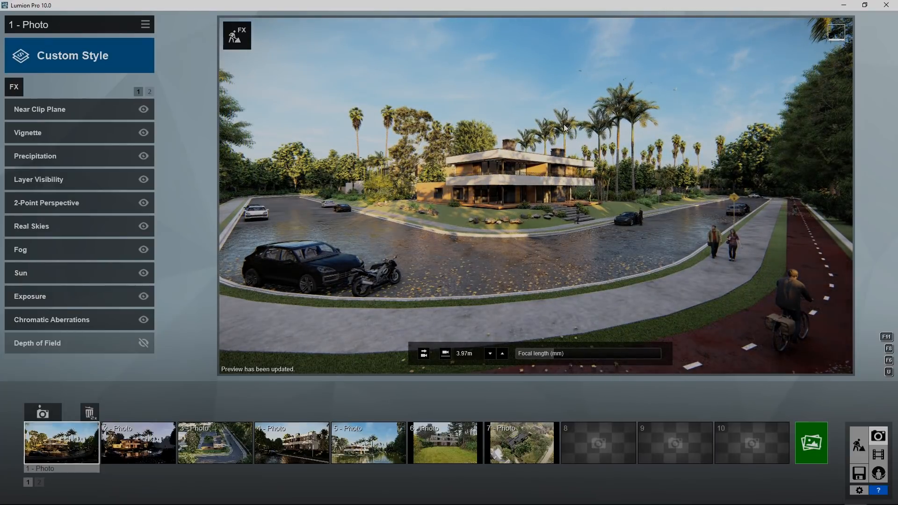
View the villa from several camera positions along the street, ending facing its side, with the preview updating automatically.
key(d)
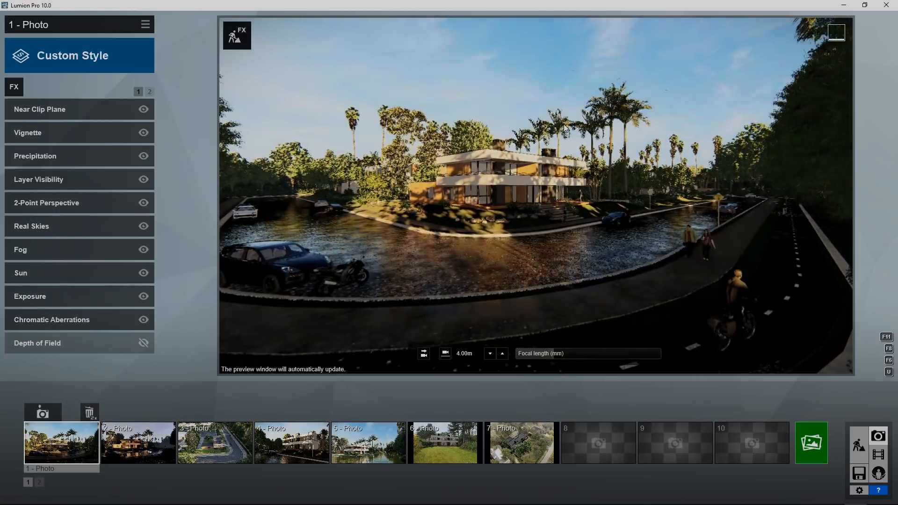
key(w)
key(w)
key(e)
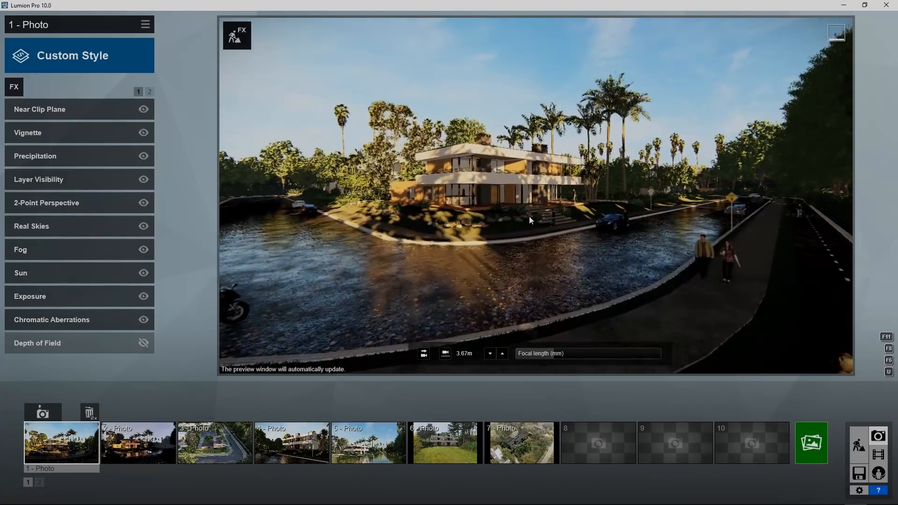
key(s)
key(q)
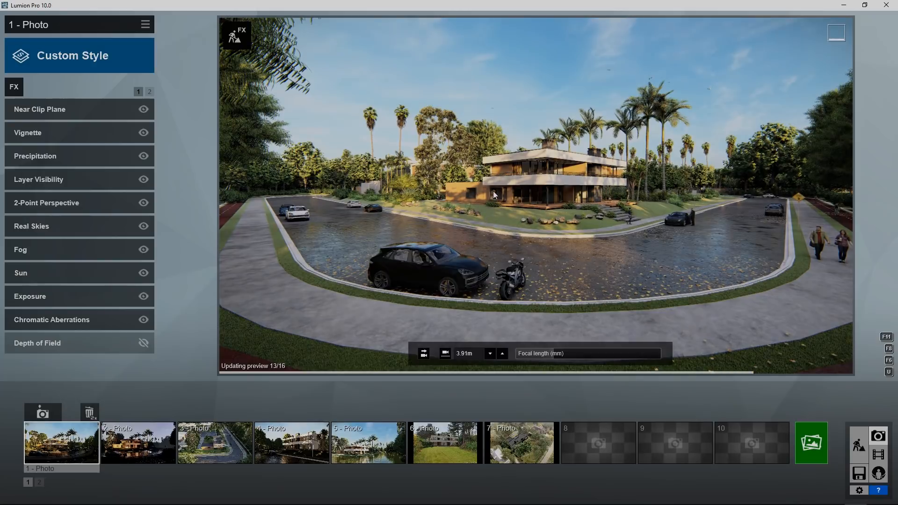
key(w)
right_drag(486, 214, 580, 212)
key(a)
key(s)
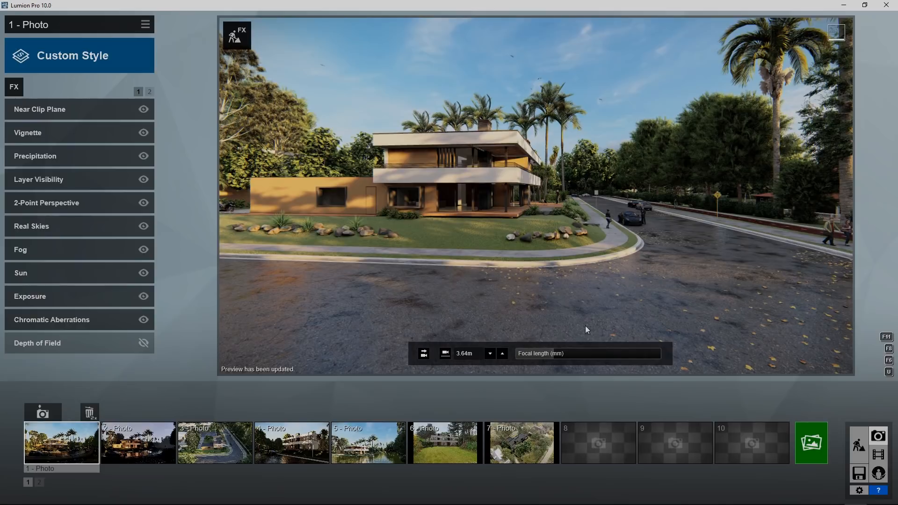
key(d)
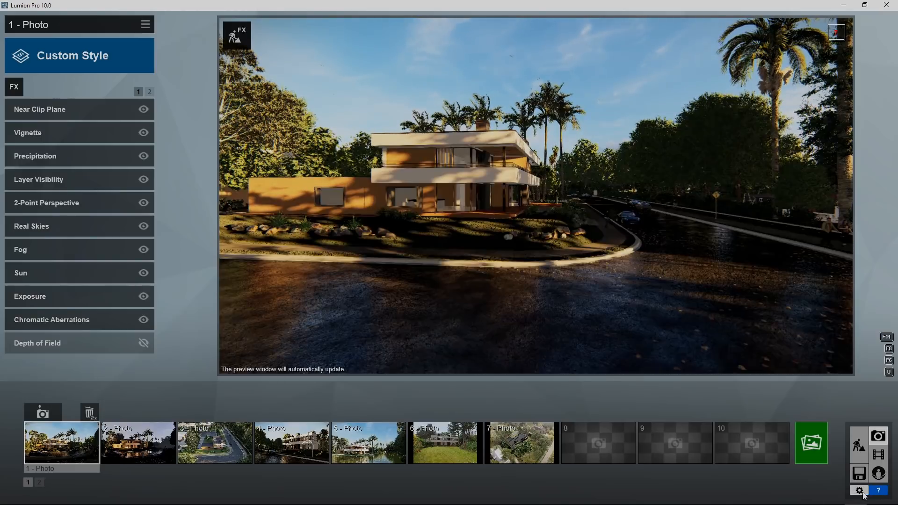
Turn off the automatic high quality preview in the settings and update the photo 1 preview manually.
click(860, 491)
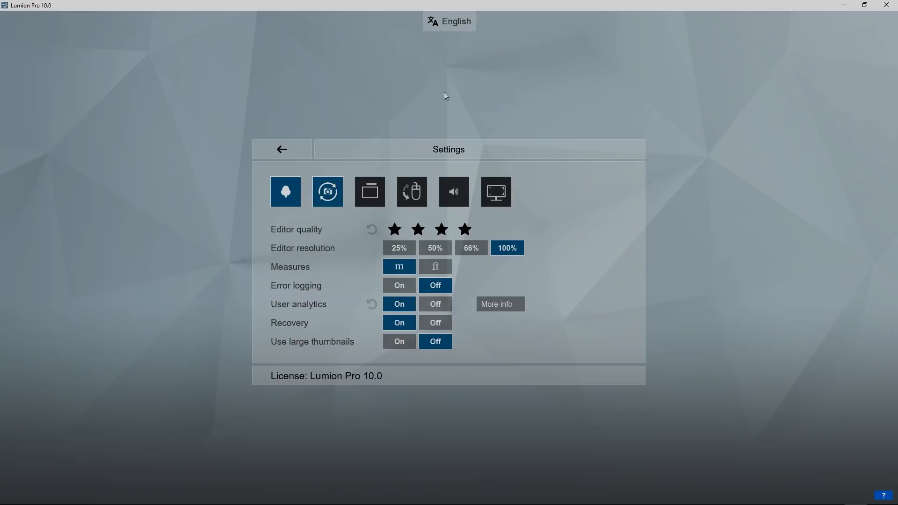
click(337, 194)
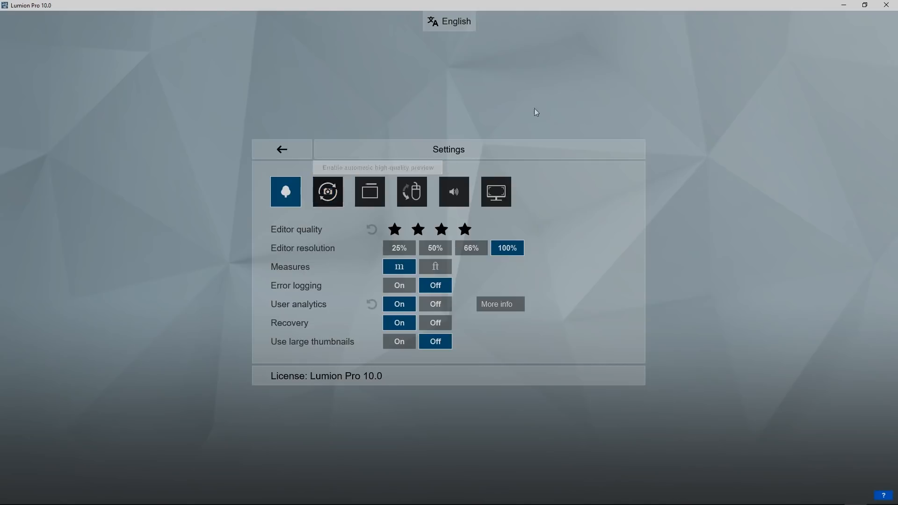
click(282, 150)
click(490, 203)
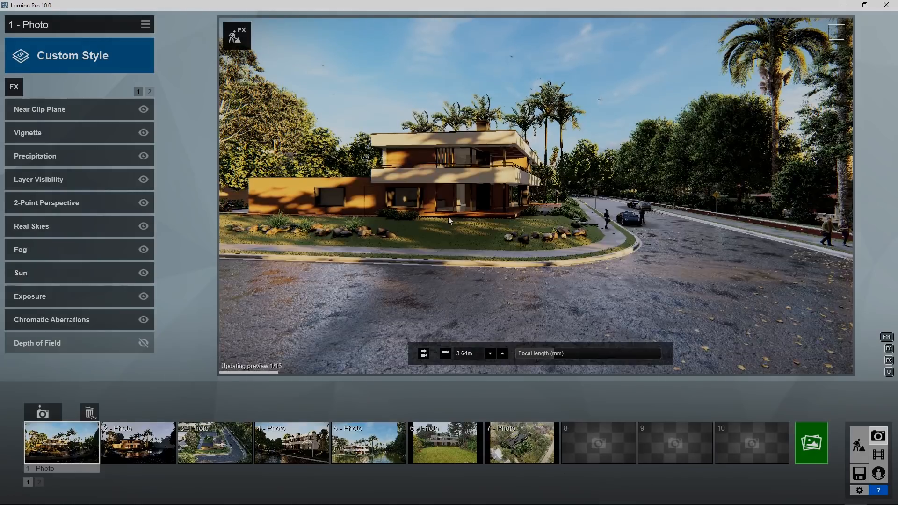
Bring the camera to the street corner in front of the villa and update the photo preview on demand.
right_drag(448, 216, 387, 213)
key(s)
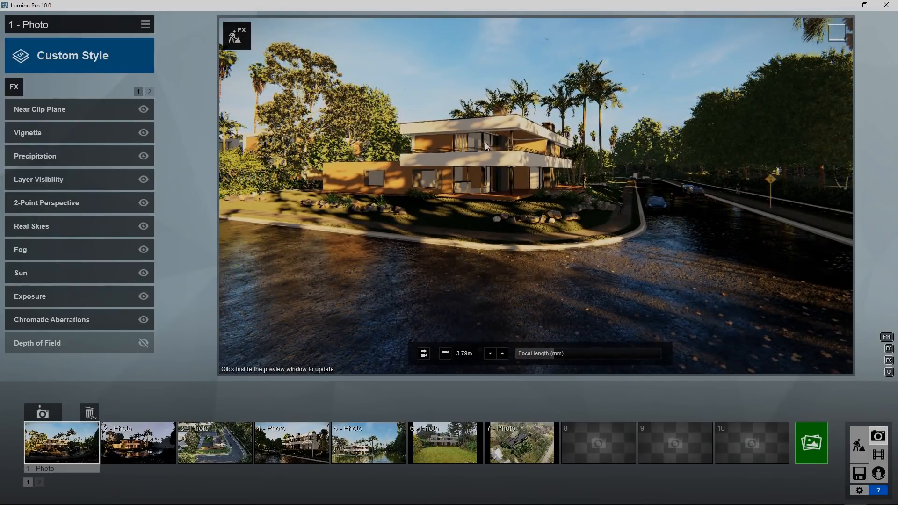
key(d)
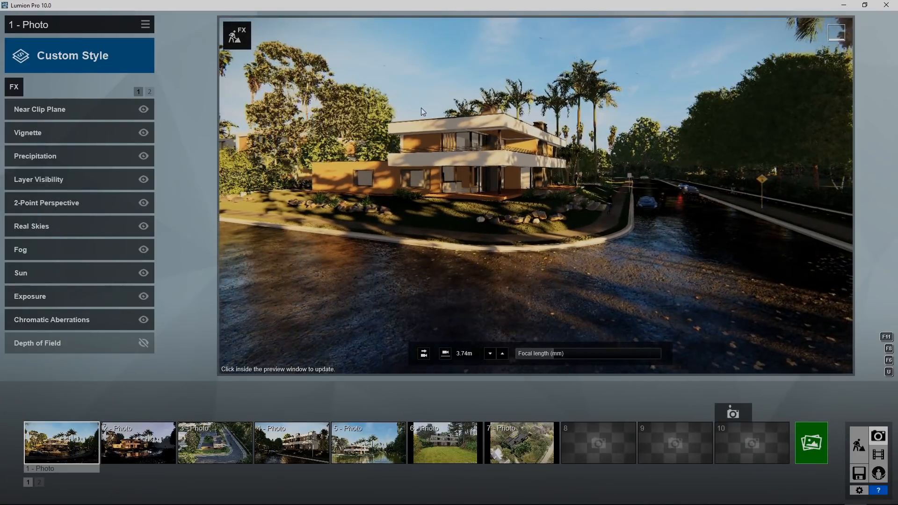
right_drag(421, 108, 388, 109)
right_drag(486, 113, 453, 113)
key(w)
key(s)
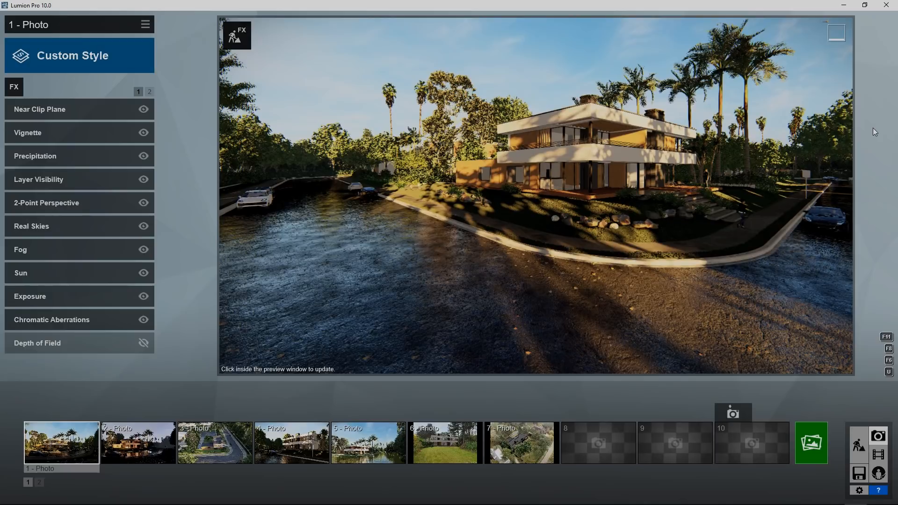
click(402, 244)
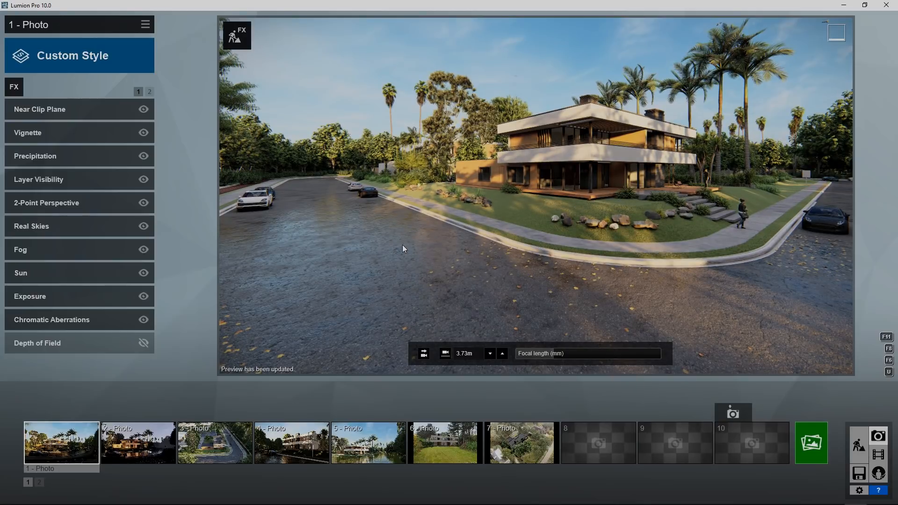
right_click(325, 229)
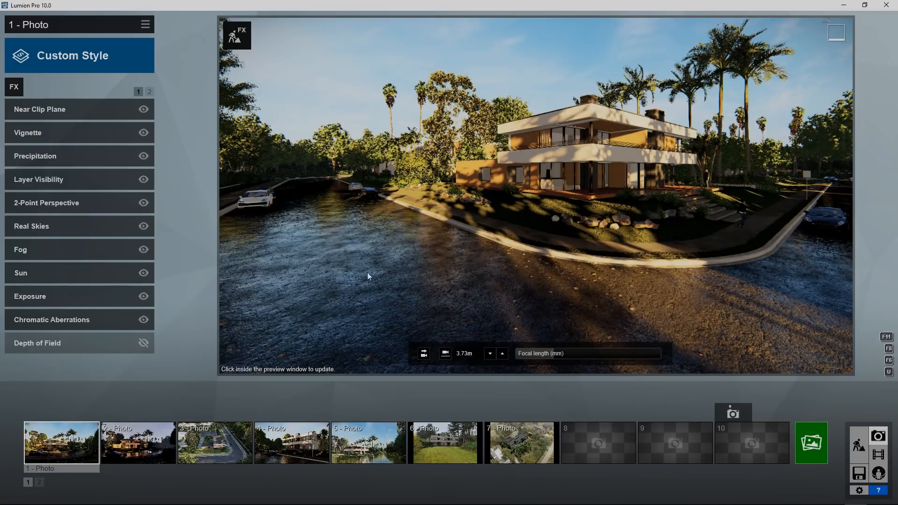
click(369, 257)
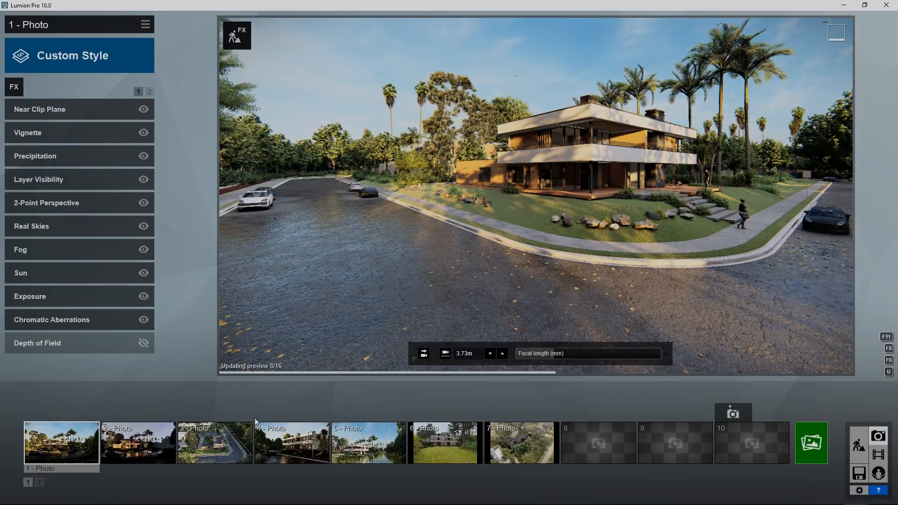
Frame a closer corner view of the villa with a longer focal length and save it in photo slot 9.
click(675, 437)
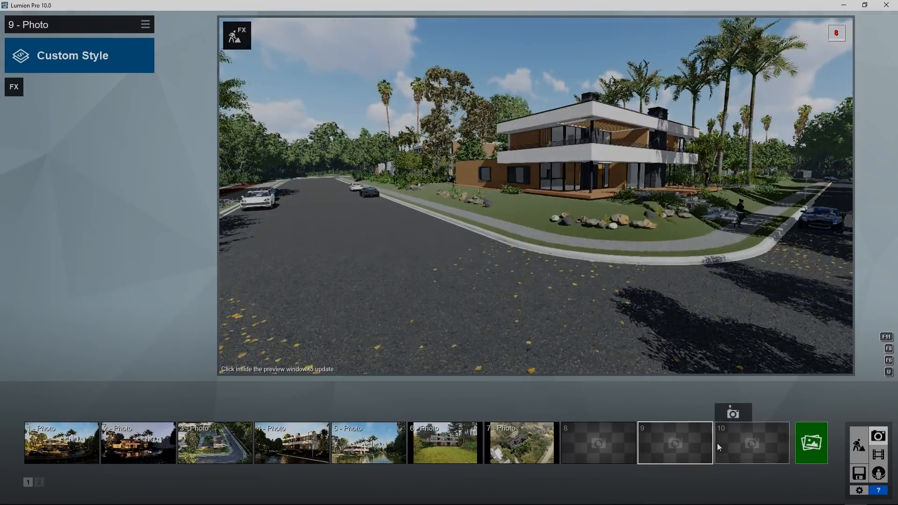
key(d)
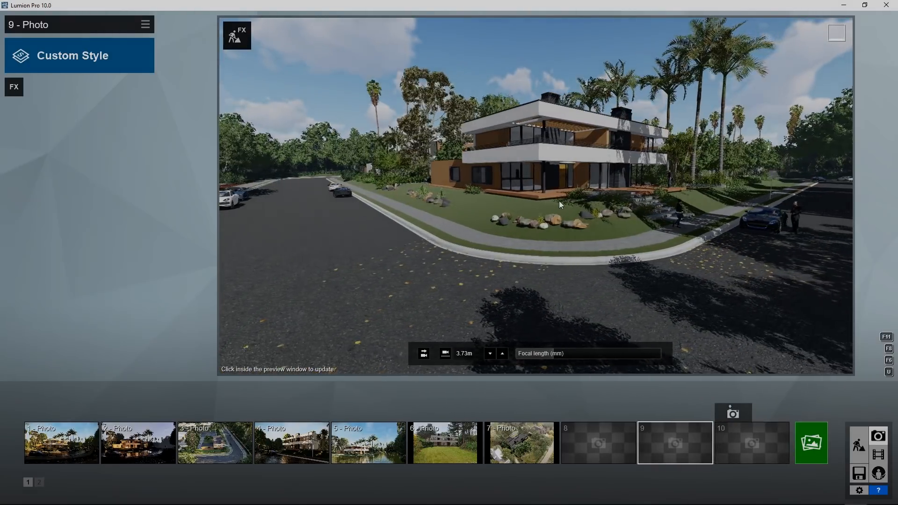
key(w)
right_drag(559, 203, 569, 192)
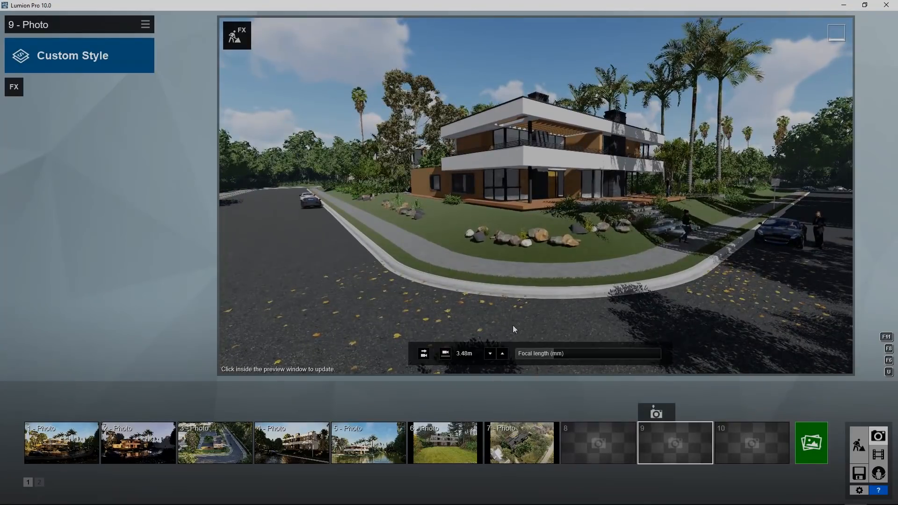
drag(582, 354, 562, 355)
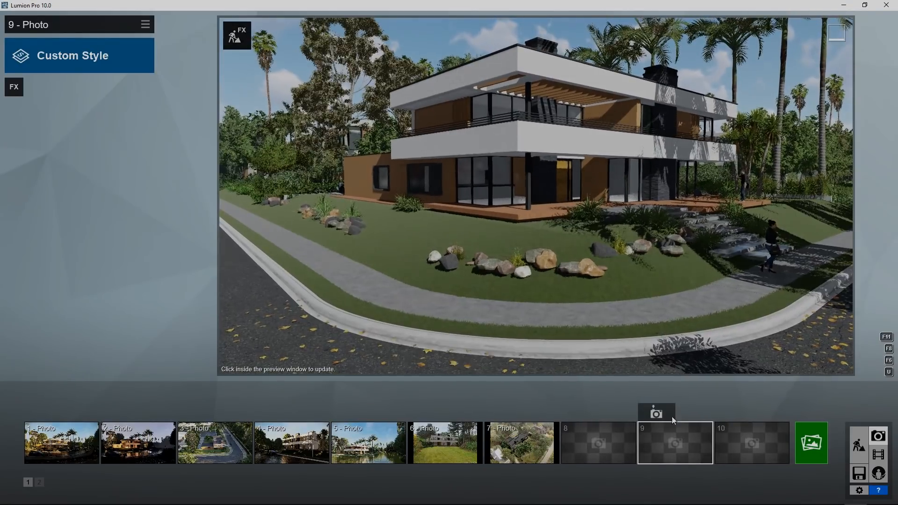
click(672, 416)
Add the Sky Light and Hyperlight effects from the Advanced category to photo 9.
click(15, 88)
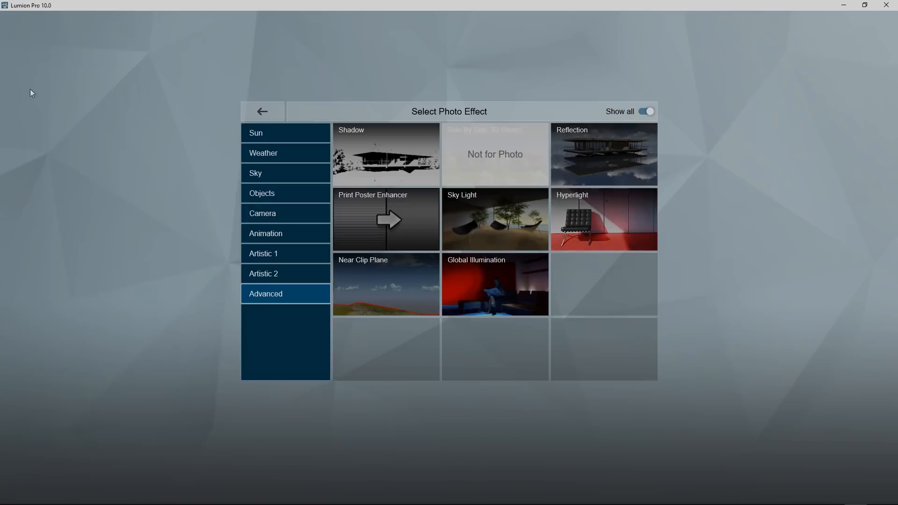
click(492, 214)
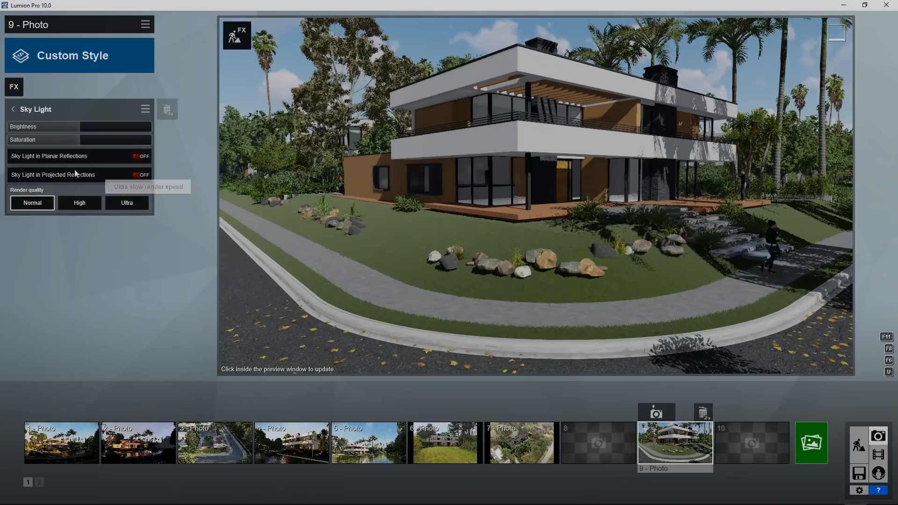
click(14, 87)
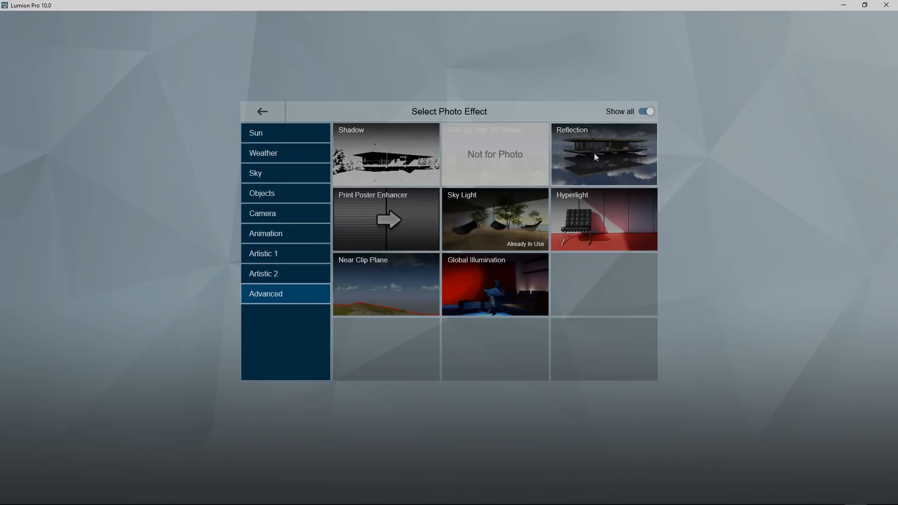
click(604, 218)
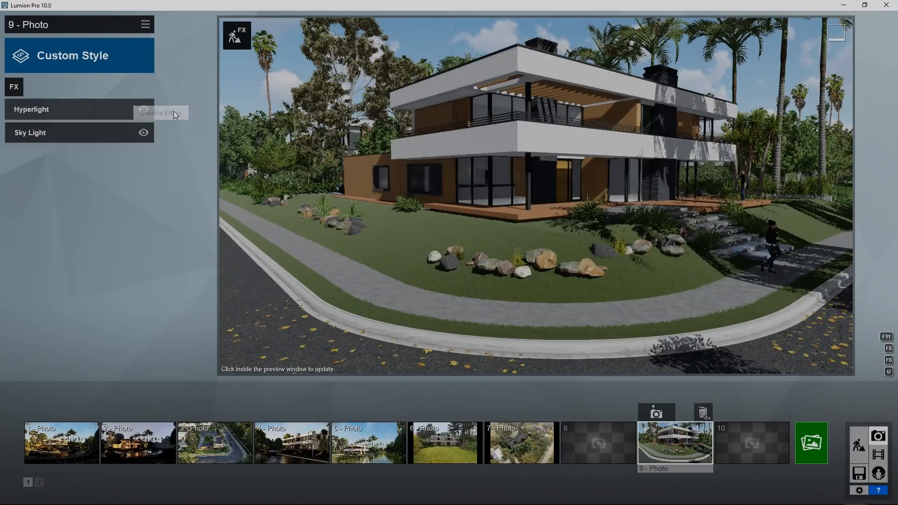
Open the Hyperlight settings, check the rendered preview from a slightly shifted view, and return to the effects list.
click(100, 113)
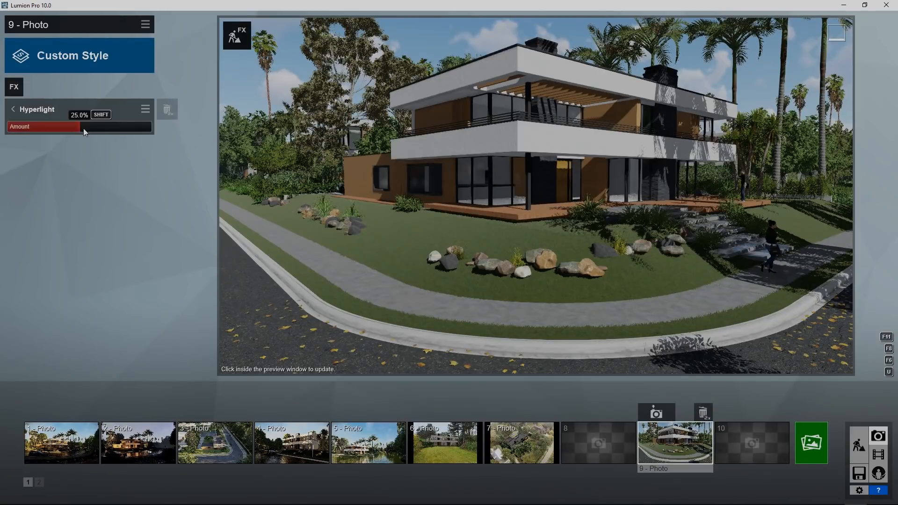
click(450, 133)
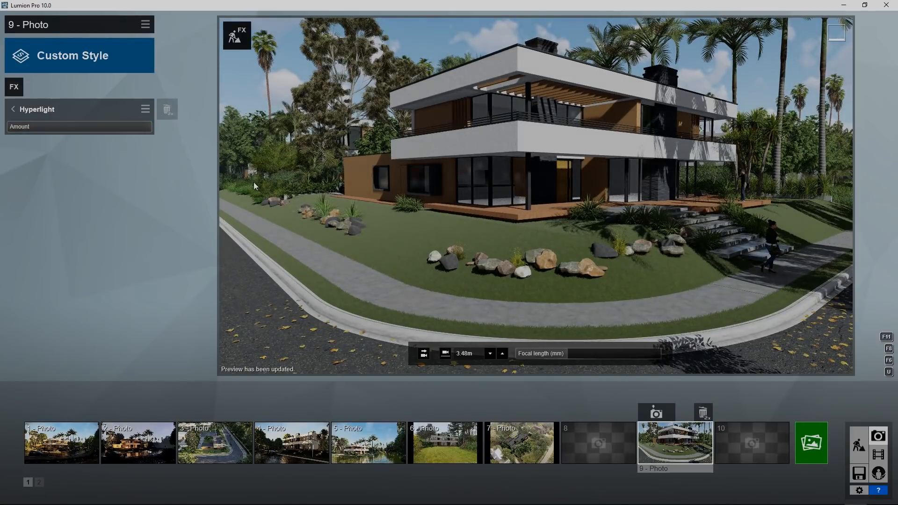
right_drag(330, 235, 505, 193)
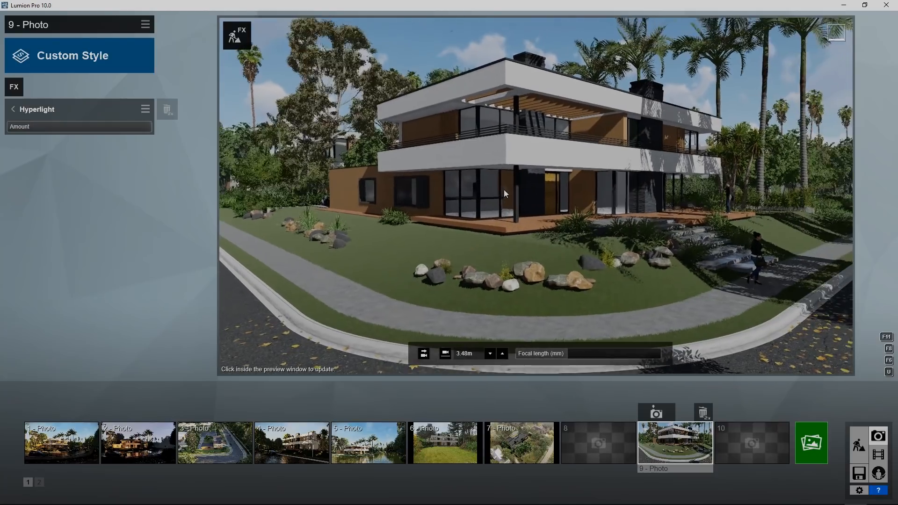
click(503, 189)
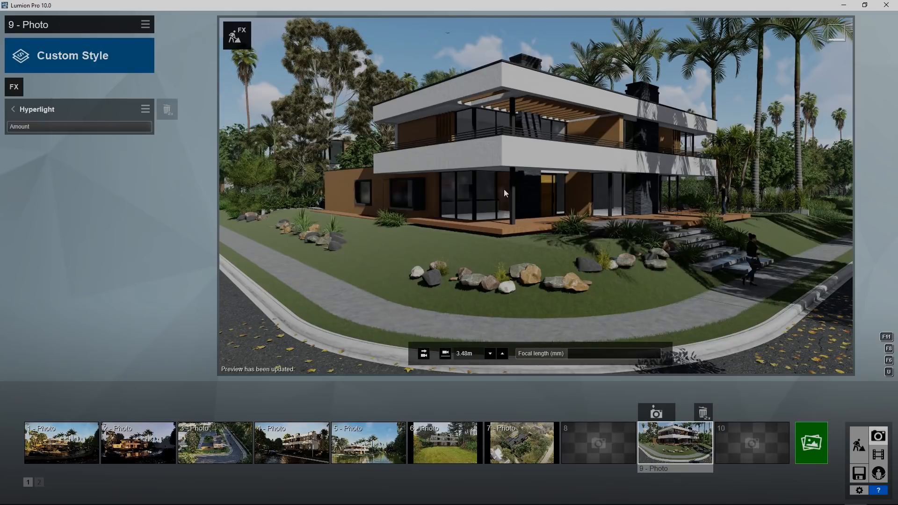
click(13, 109)
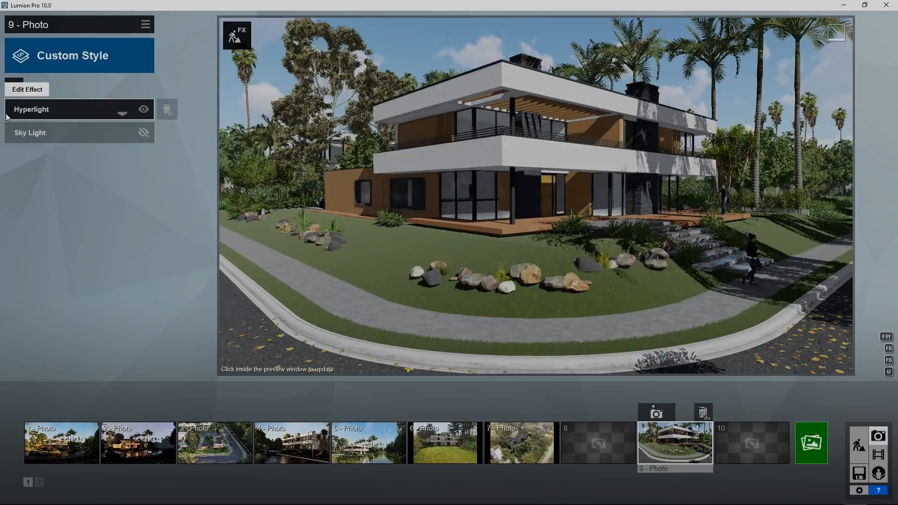
Raise the Sky Light brightness to 2.0 and saturation to 1.6, and check the result from across the street.
click(89, 132)
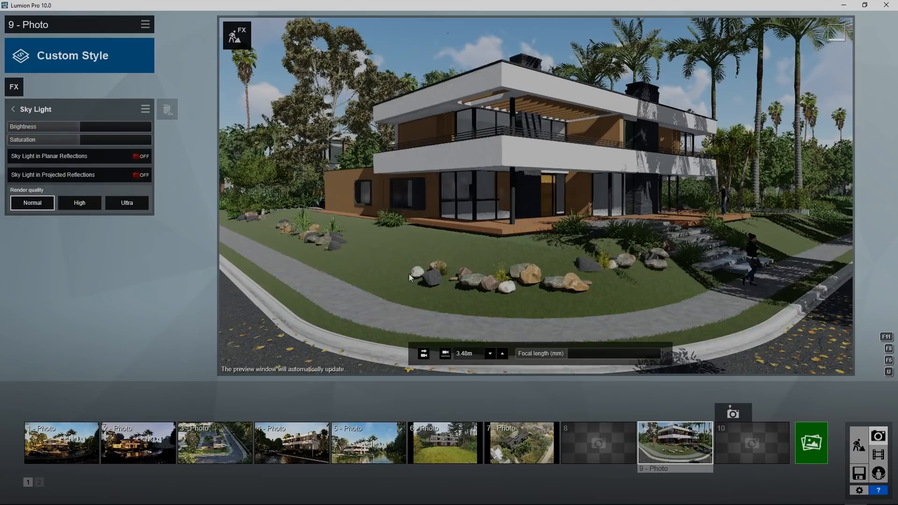
drag(91, 126, 151, 126)
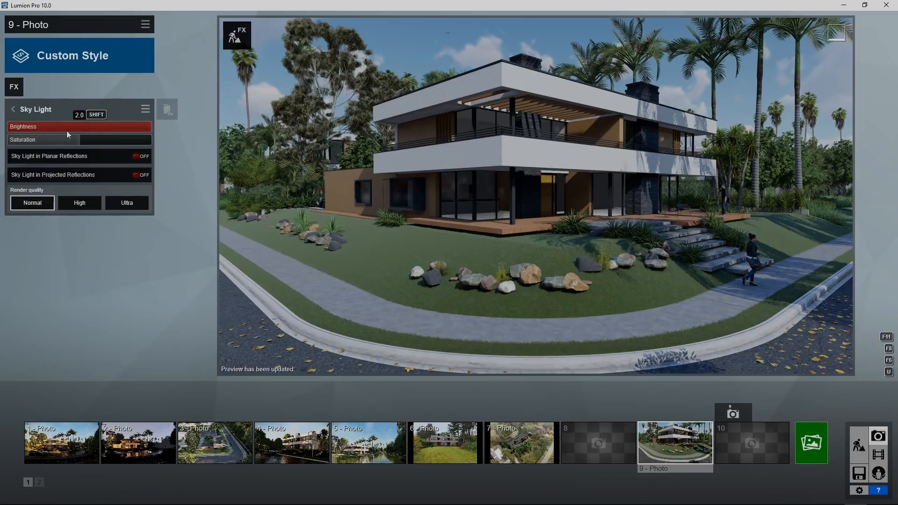
drag(68, 139, 123, 141)
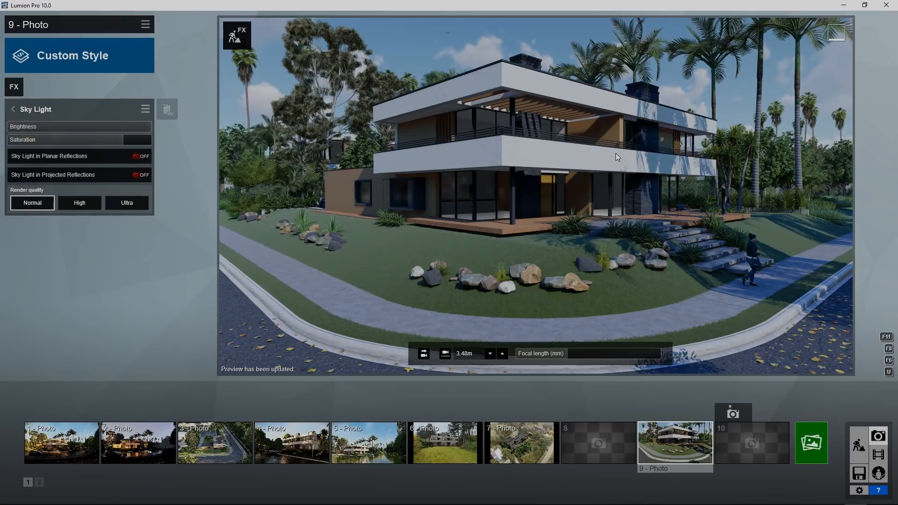
key(s)
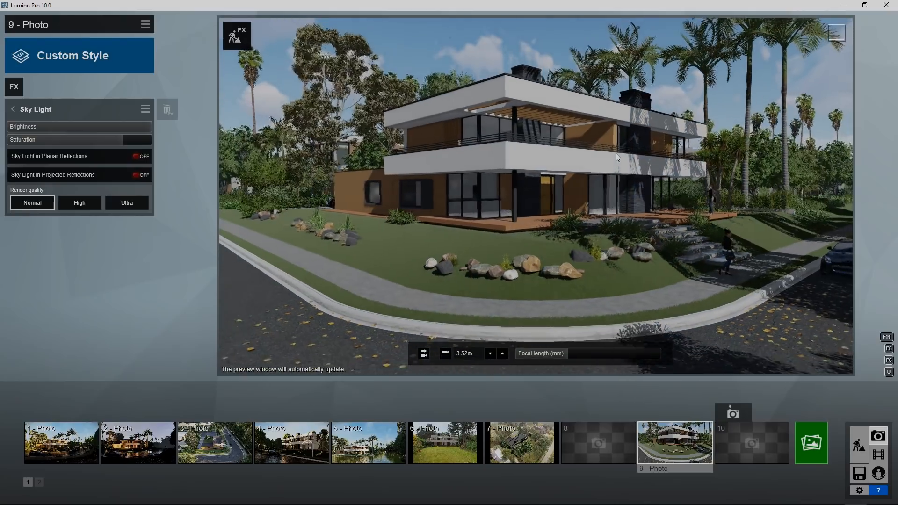
key(s)
right_drag(613, 153, 575, 147)
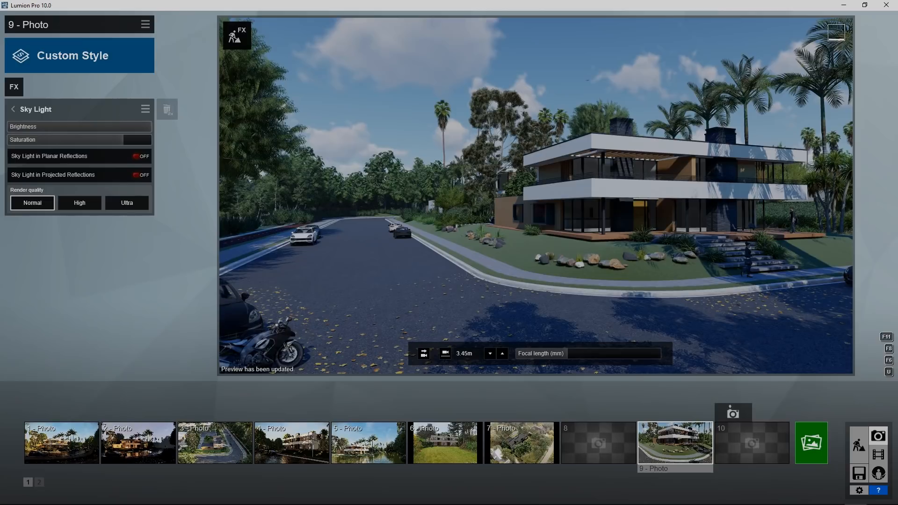
right_drag(529, 148, 538, 150)
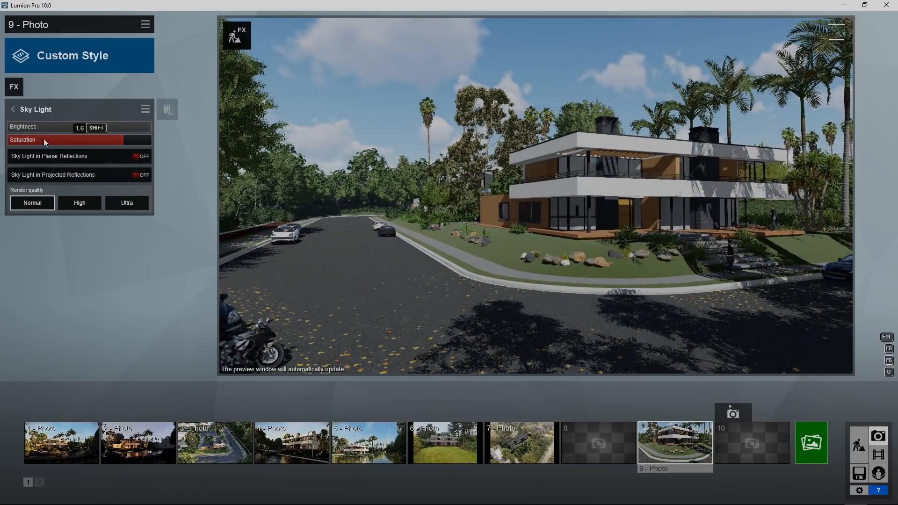
Compare low and high Sky Light saturation from several street views, and settle saturation slightly below and brightness slightly above the middle.
click(45, 142)
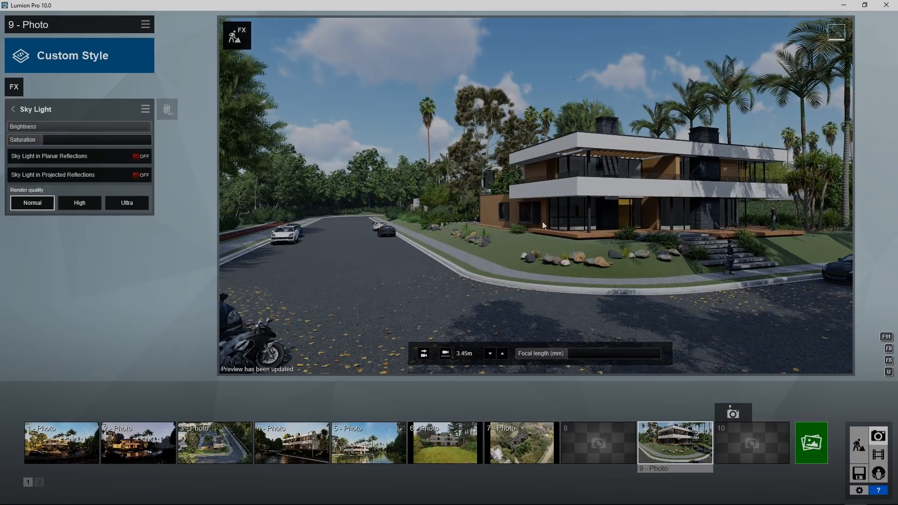
right_drag(746, 224, 819, 237)
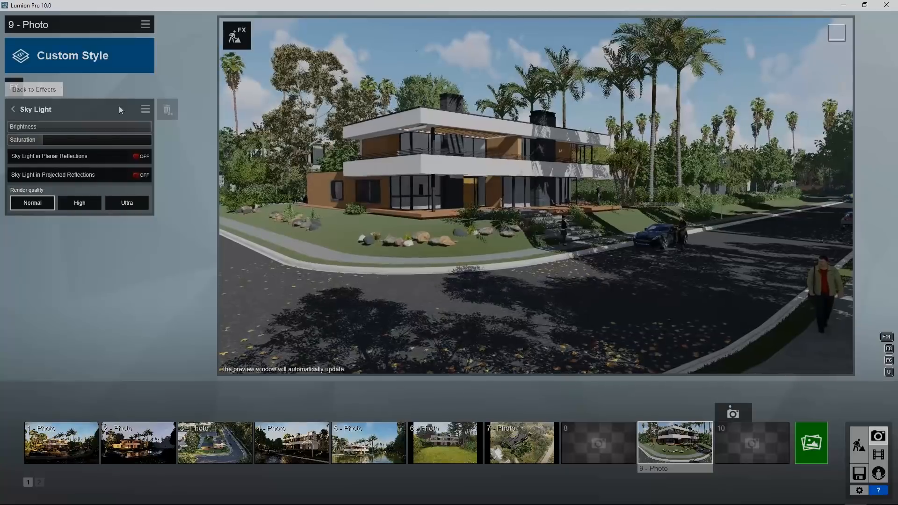
drag(75, 140, 111, 140)
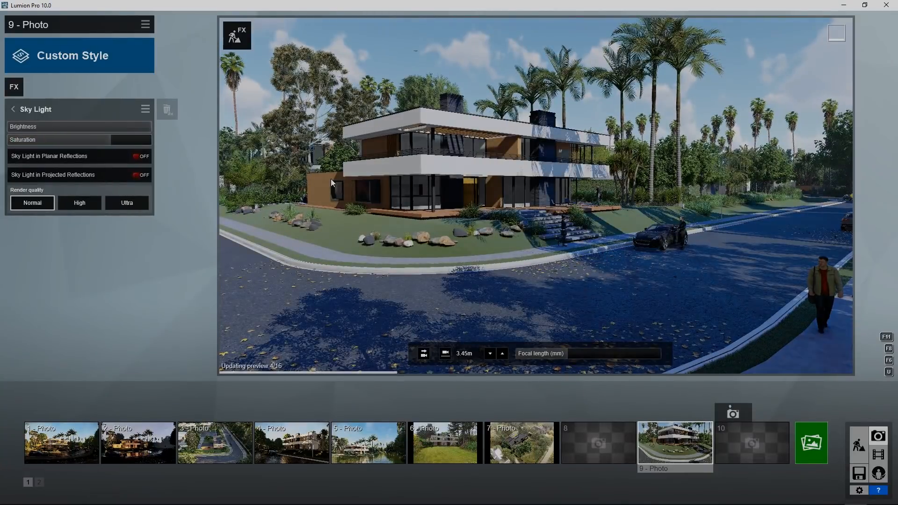
right_drag(398, 175, 402, 175)
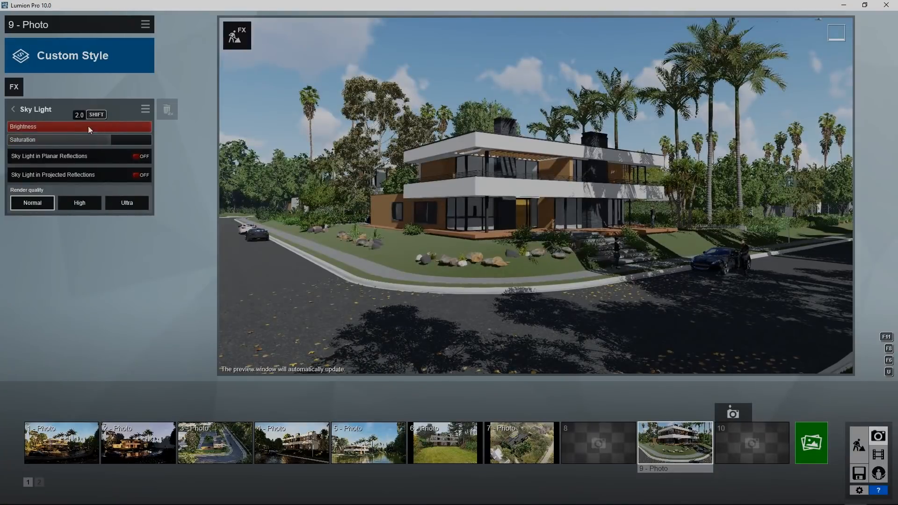
click(93, 127)
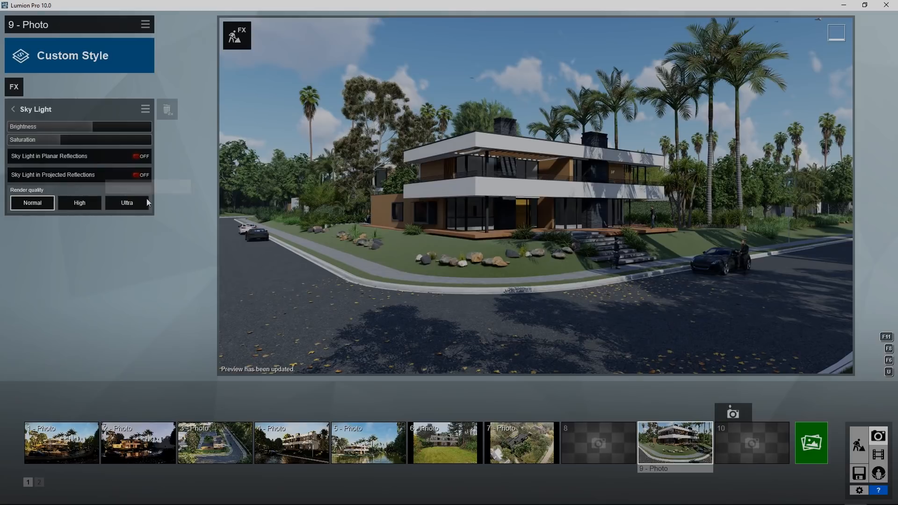
scroll(531, 184, up, 2)
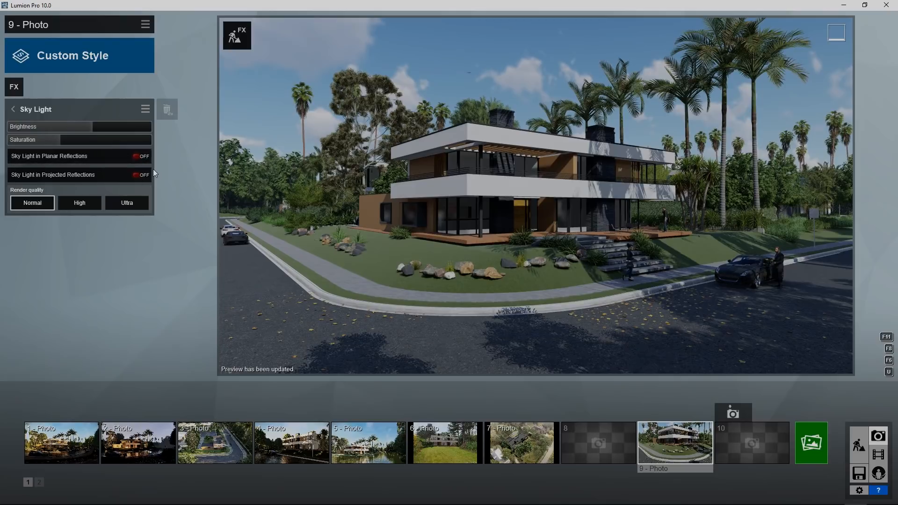
Turn on Sky Light in Planar Reflections, check the villa from a closer view, and turn the option off again.
click(145, 158)
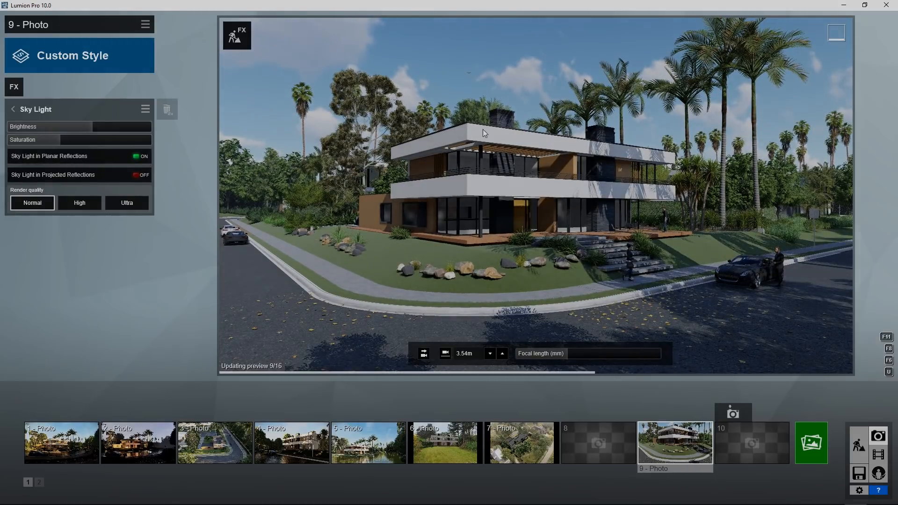
right_drag(489, 242, 444, 251)
key(w)
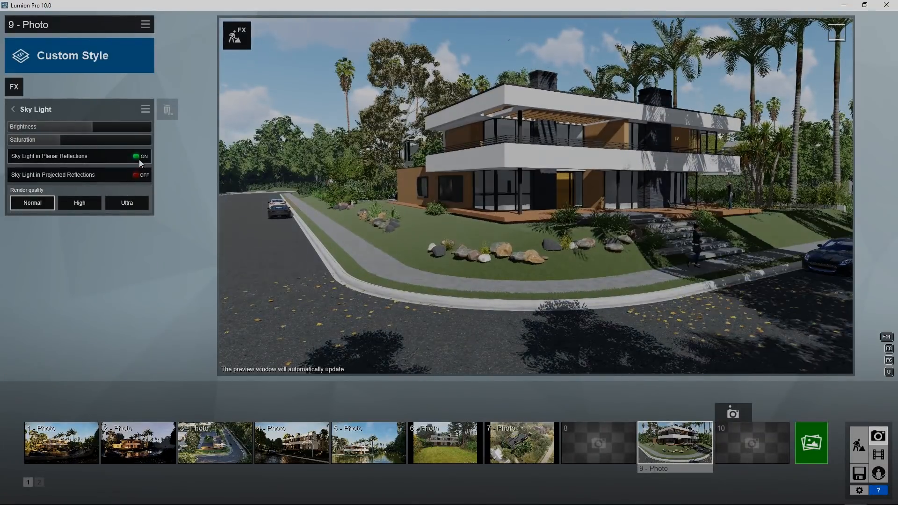
click(139, 159)
key(s)
right_drag(497, 204, 507, 205)
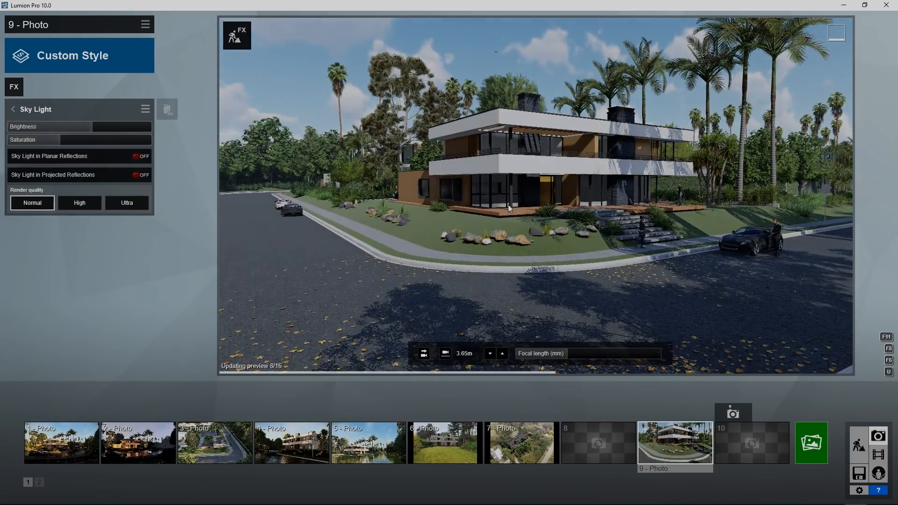
Recall photos 2, 3 and 4 to review their styled previews.
click(119, 413)
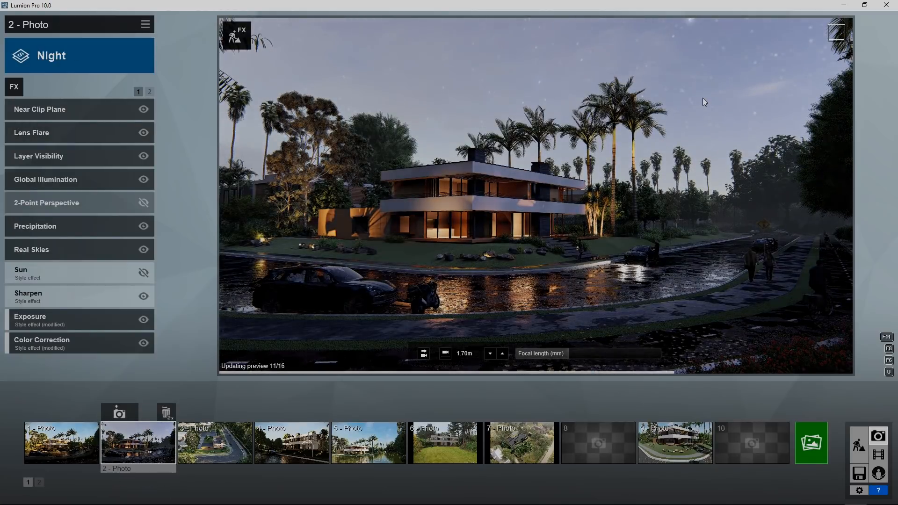
click(217, 442)
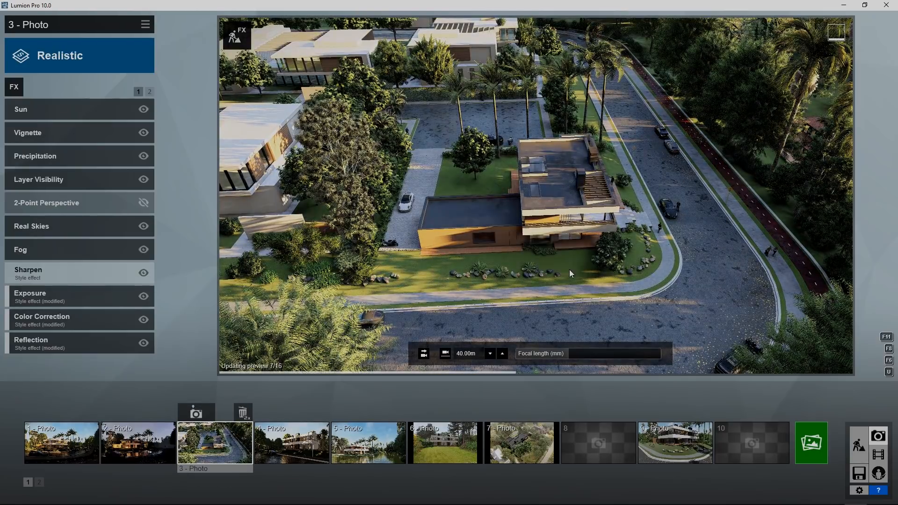
click(282, 451)
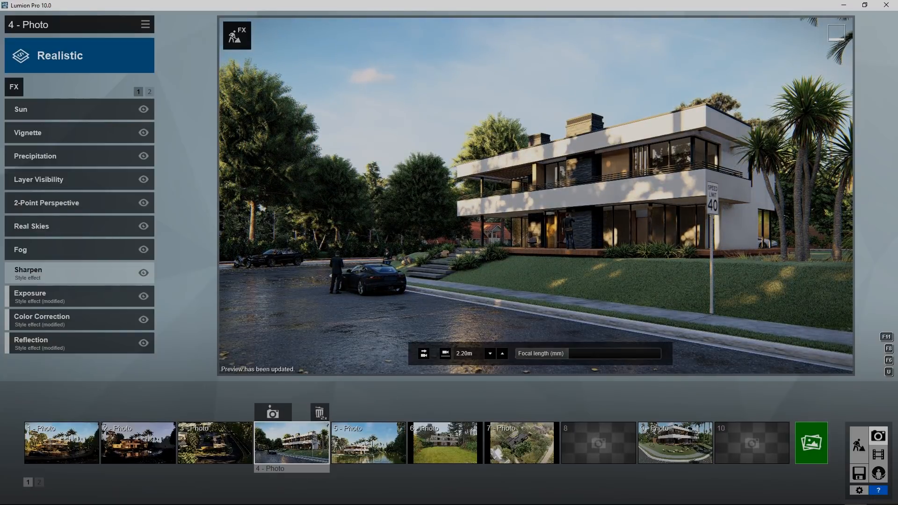
mouse_move(491, 242)
right_down()
mouse_move(506, 241)
mouse_move(495, 241)
right_up()
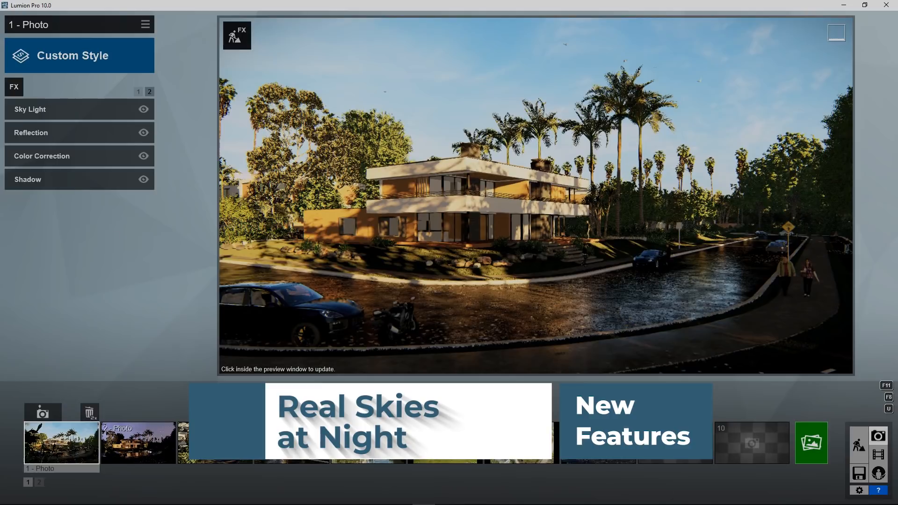
Load photo 2, update its preview, and open the sky selection of its Real Skies effect.
click(138, 444)
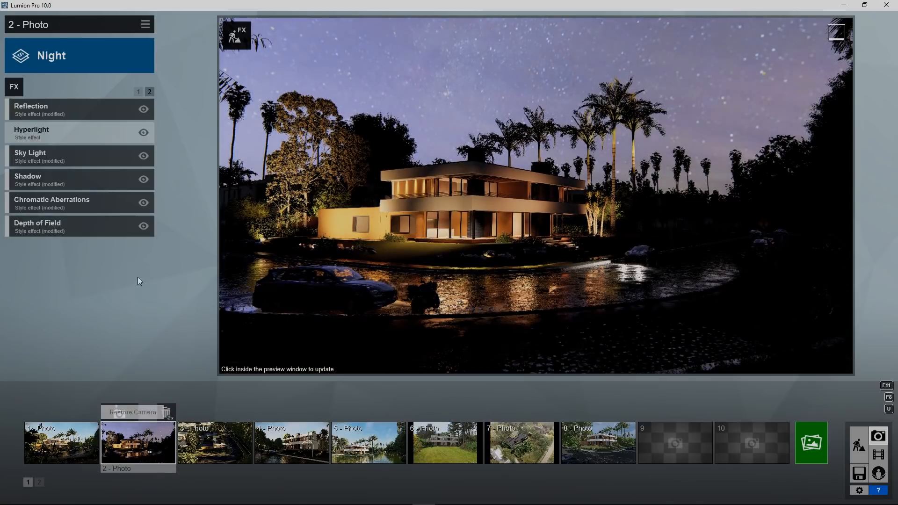
click(450, 102)
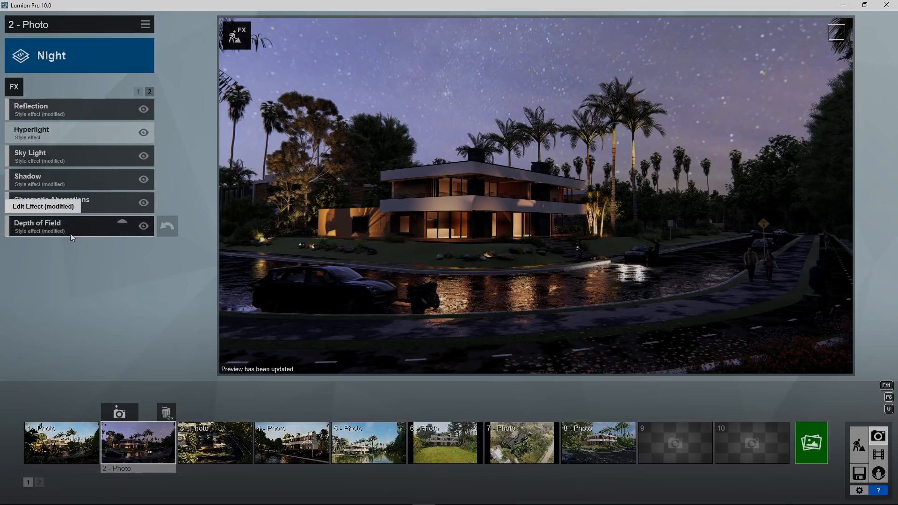
click(143, 92)
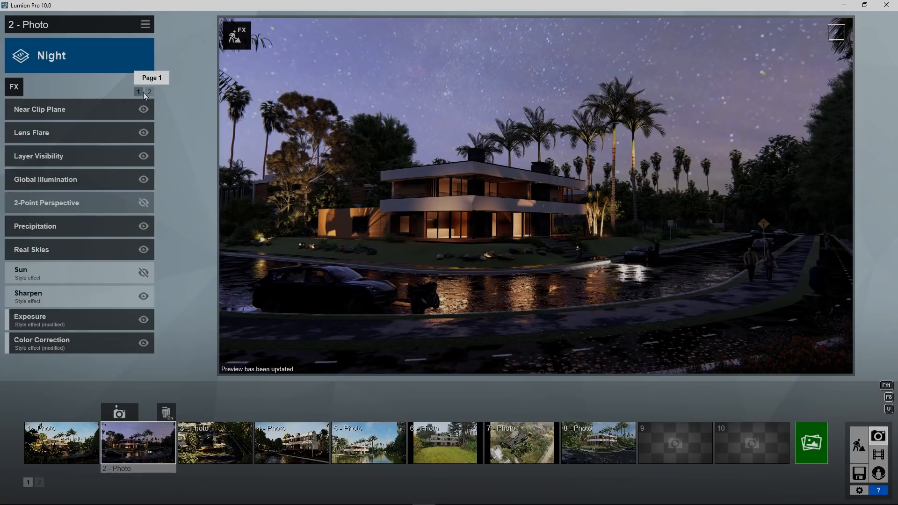
click(101, 256)
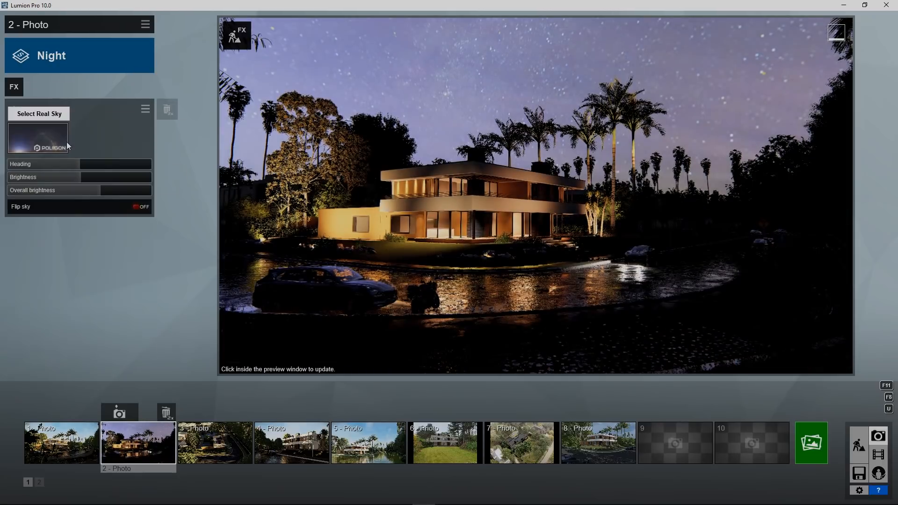
click(41, 144)
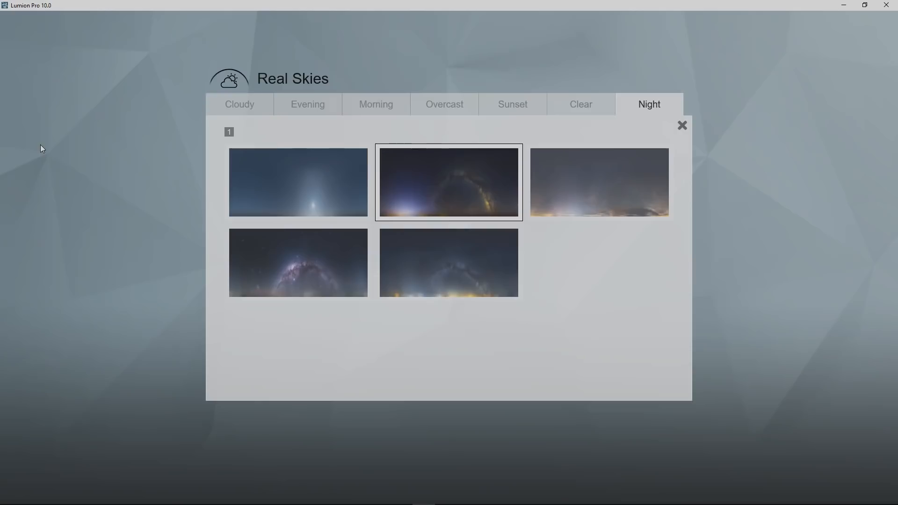
Browse the Real Skies categories from Cloudy through Clear and return to the Night category.
click(245, 103)
click(291, 106)
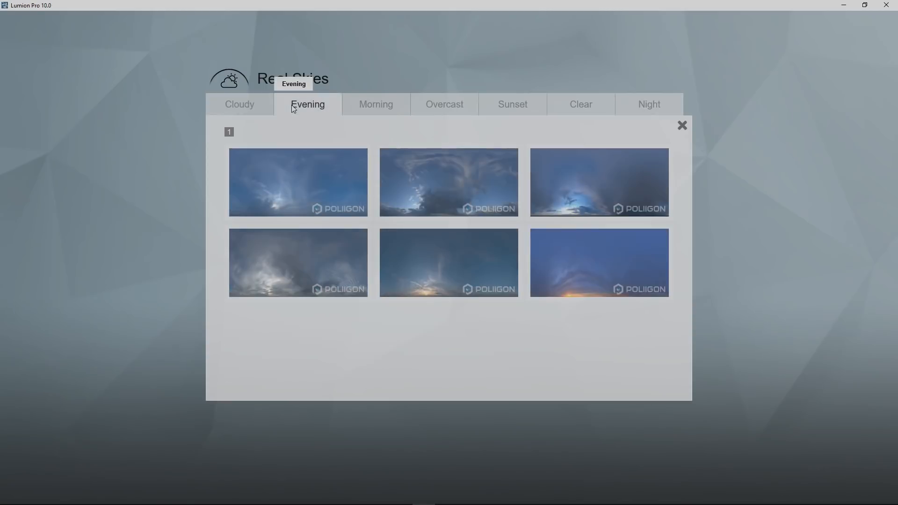
click(386, 112)
click(437, 102)
click(501, 99)
click(572, 103)
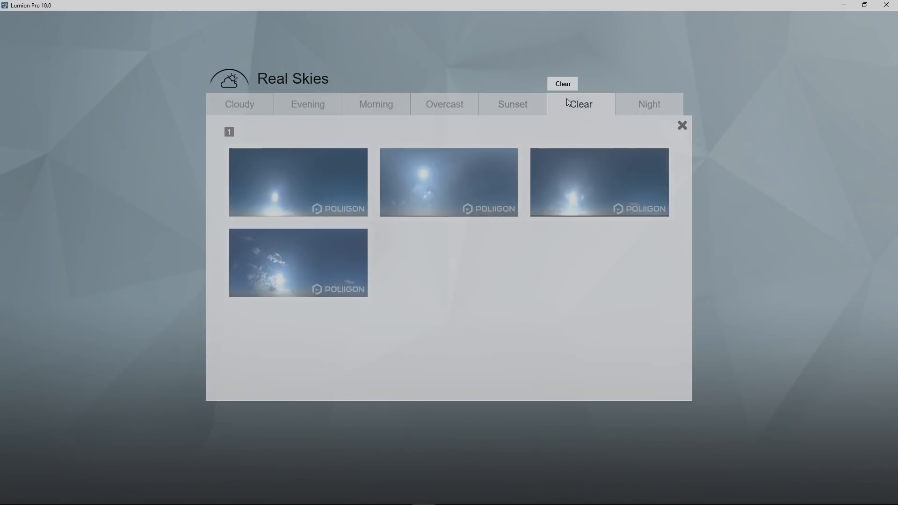
click(648, 115)
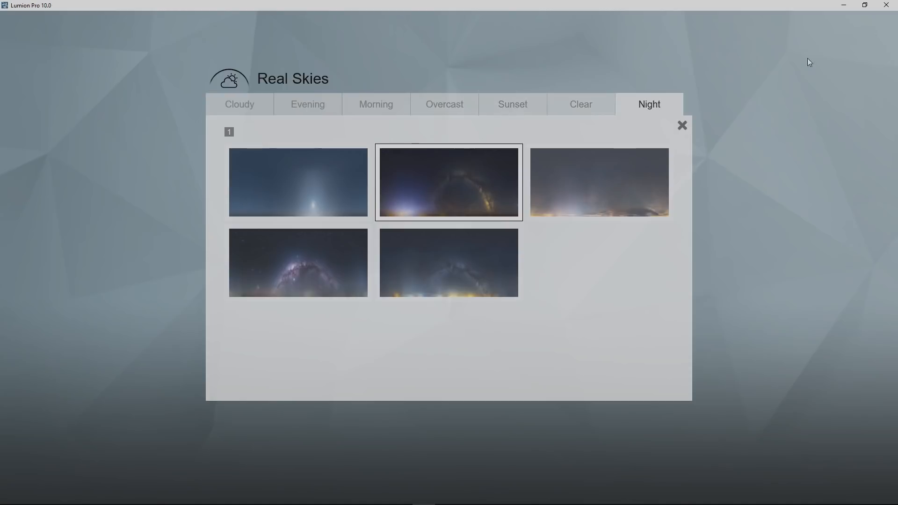
Try the first Night sky, then return to the second one with a heading of 111.0° and update the preview.
click(290, 190)
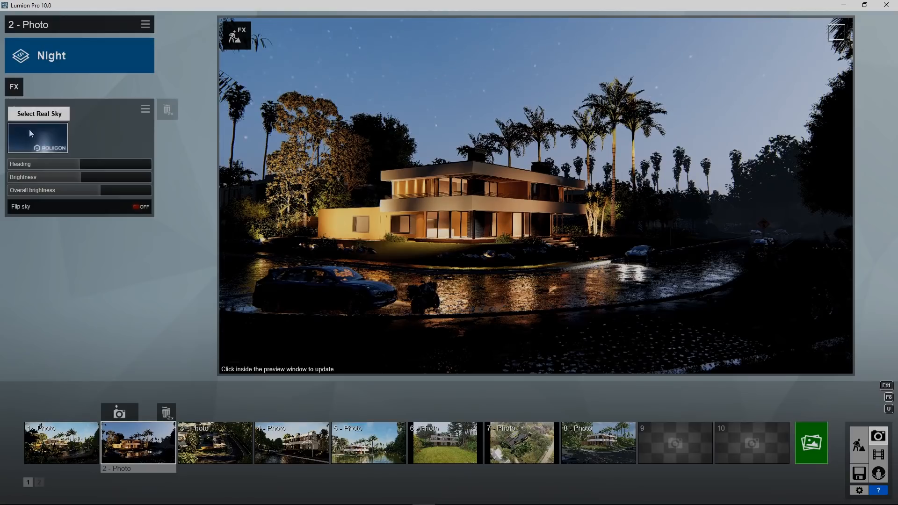
click(29, 130)
click(471, 154)
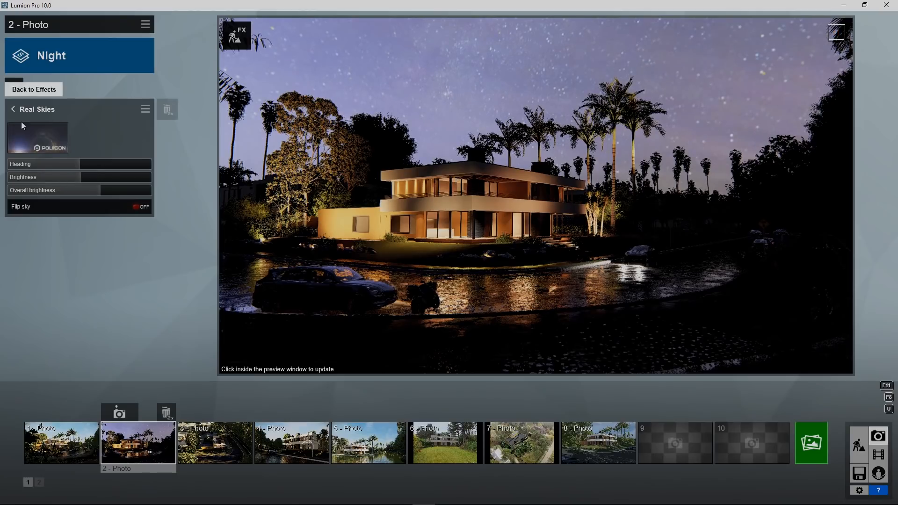
drag(89, 168, 124, 170)
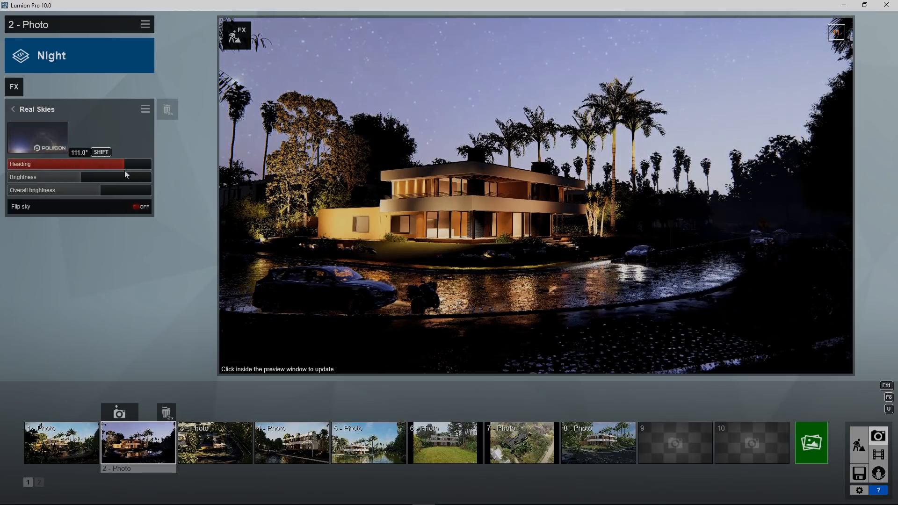
click(545, 157)
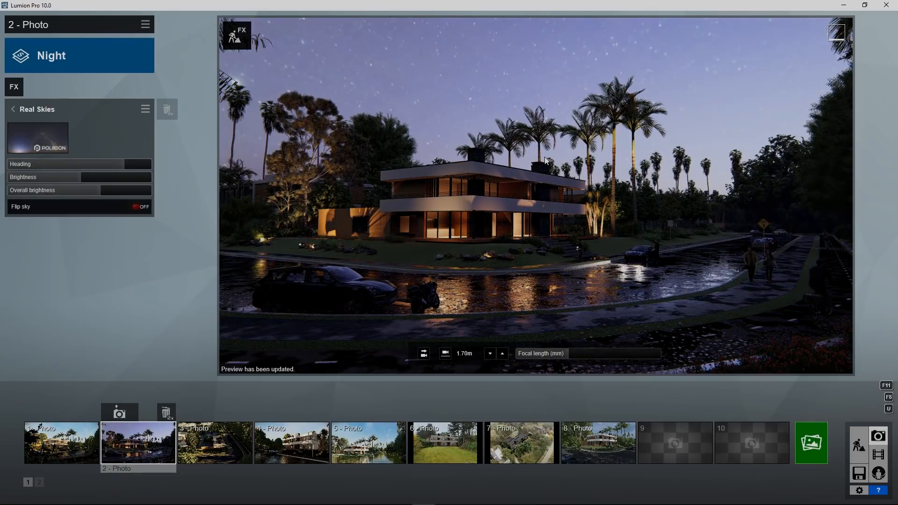
Apply the purple Milky Way sky from the Night category and set its heading near the middle, with slightly lower brightness and higher overall brightness.
click(37, 137)
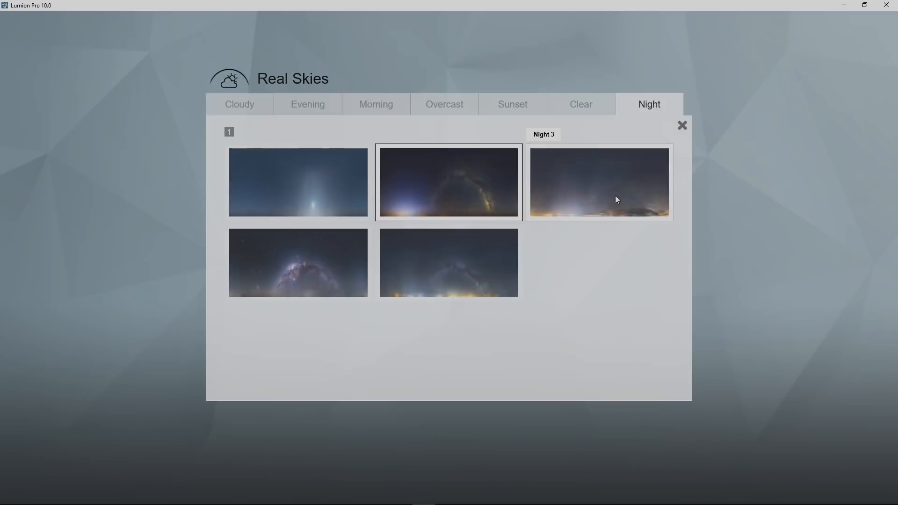
click(315, 249)
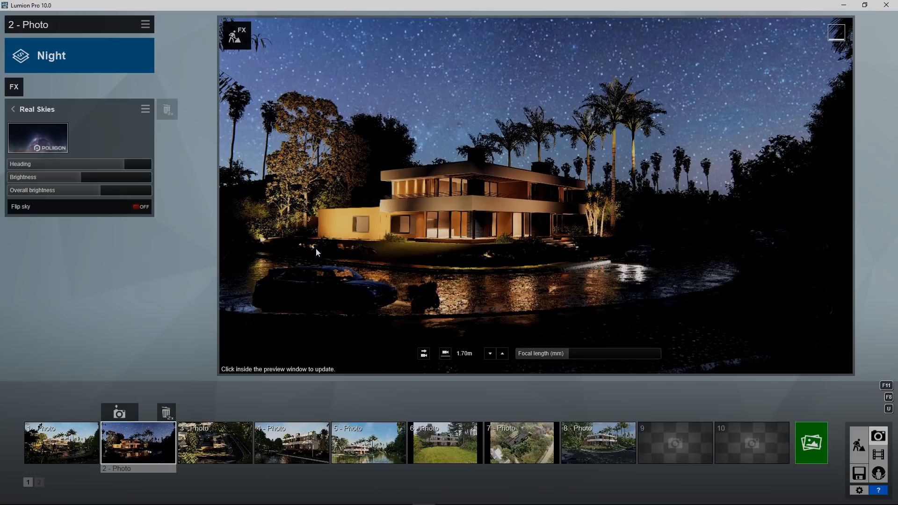
drag(96, 164, 82, 166)
click(559, 52)
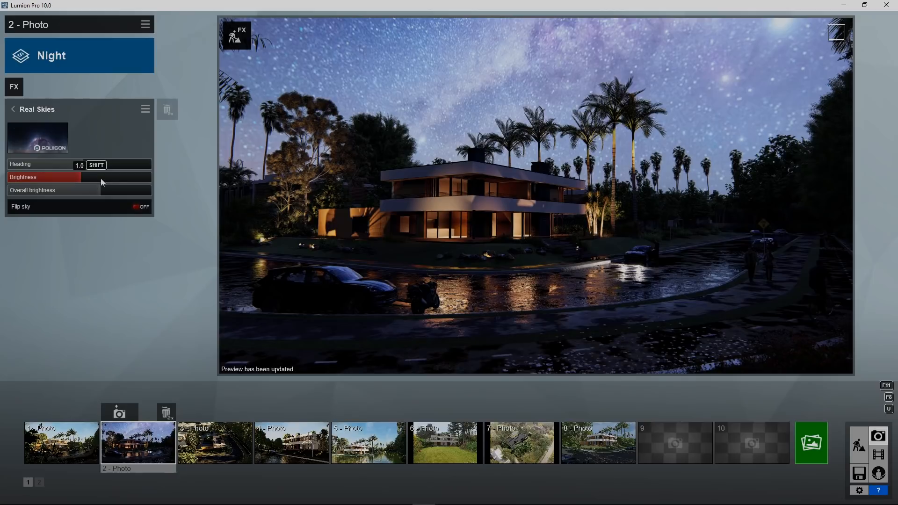
mouse_move(126, 179)
mouse_down()
mouse_move(78, 182)
mouse_move(150, 190)
mouse_move(119, 192)
mouse_up()
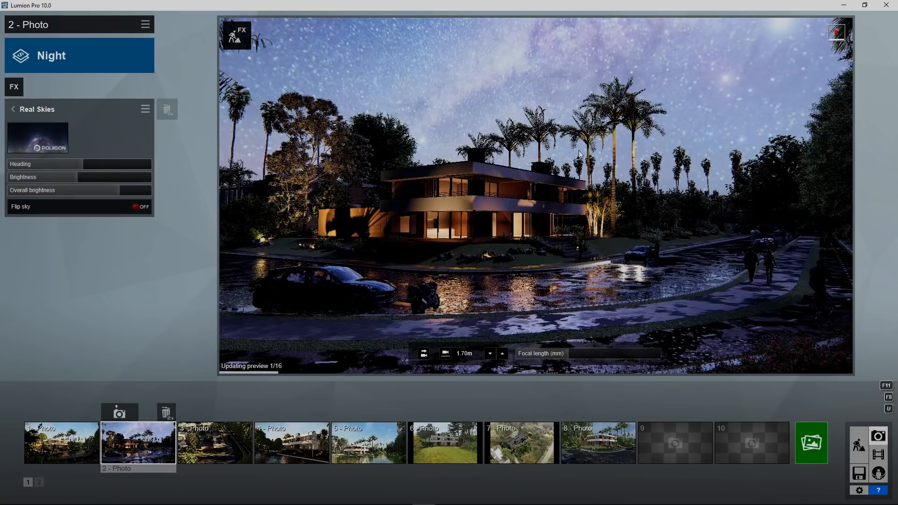
Raise the Real Skies brightness to 1.6, try flipping the sky on and off again, and update the preview.
click(121, 176)
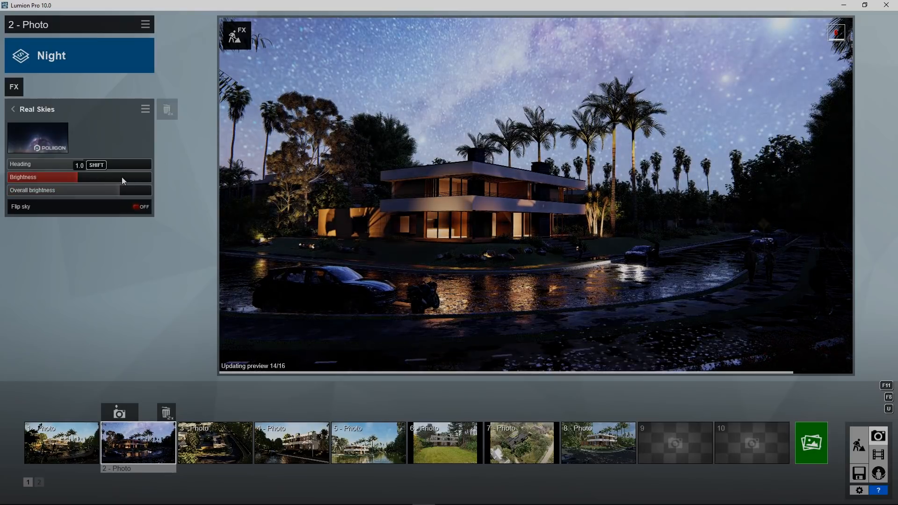
click(478, 187)
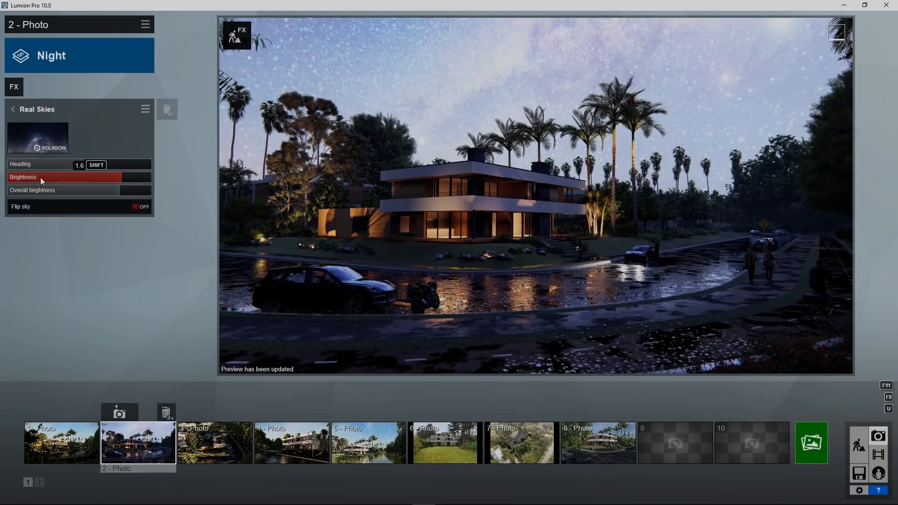
click(138, 210)
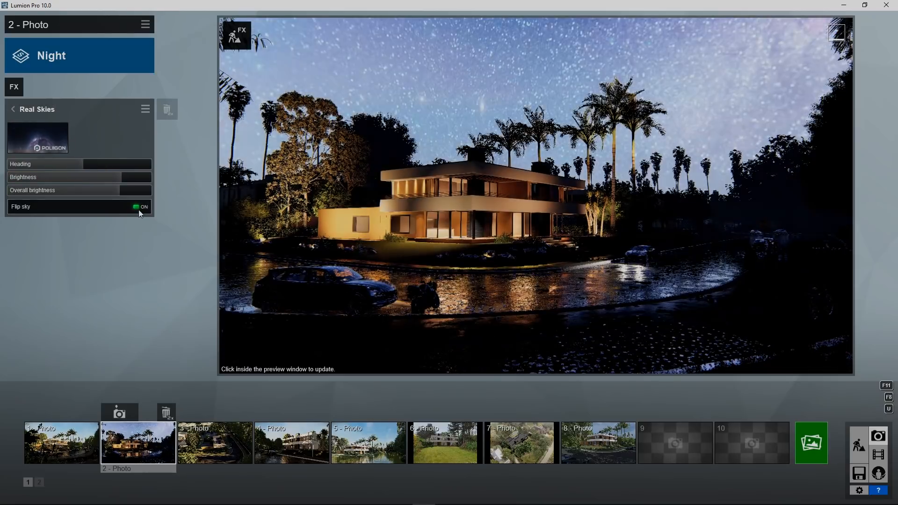
click(139, 210)
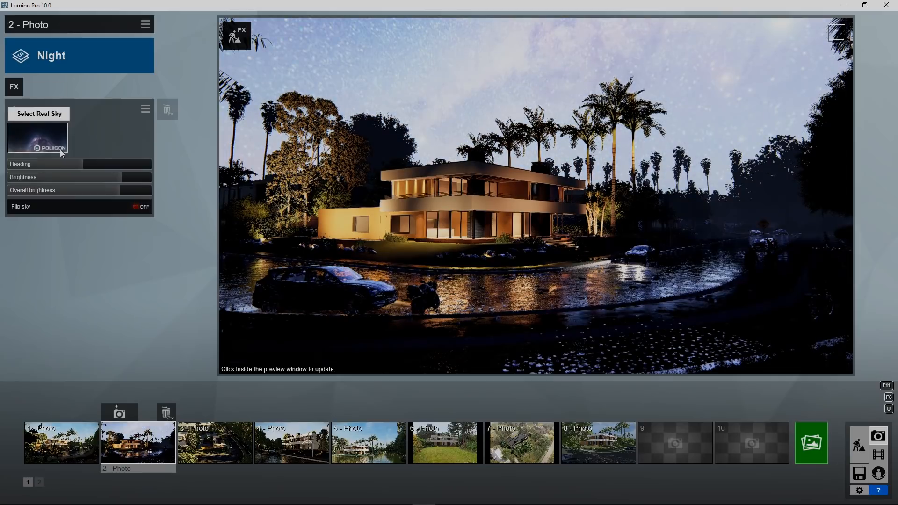
click(685, 176)
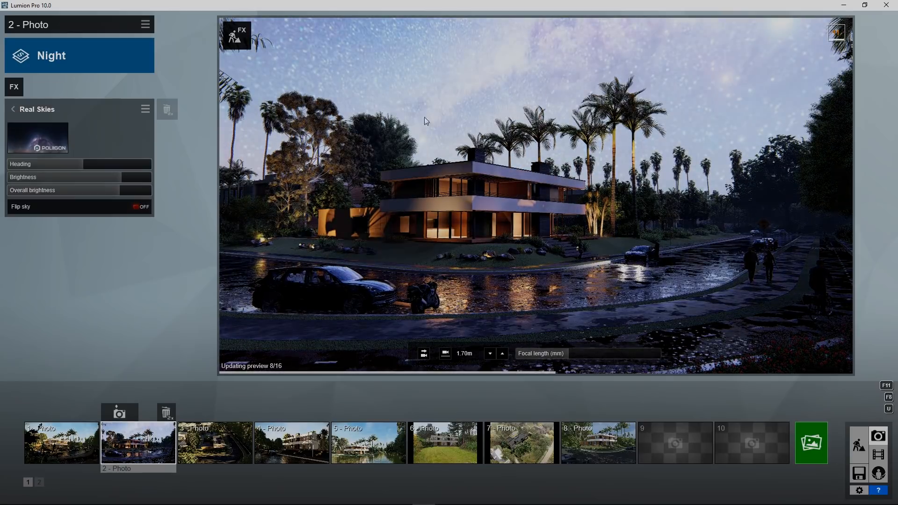
Switch to the third Night sky, set brightness near the middle and overall brightness to 1.0, and update the preview.
click(25, 136)
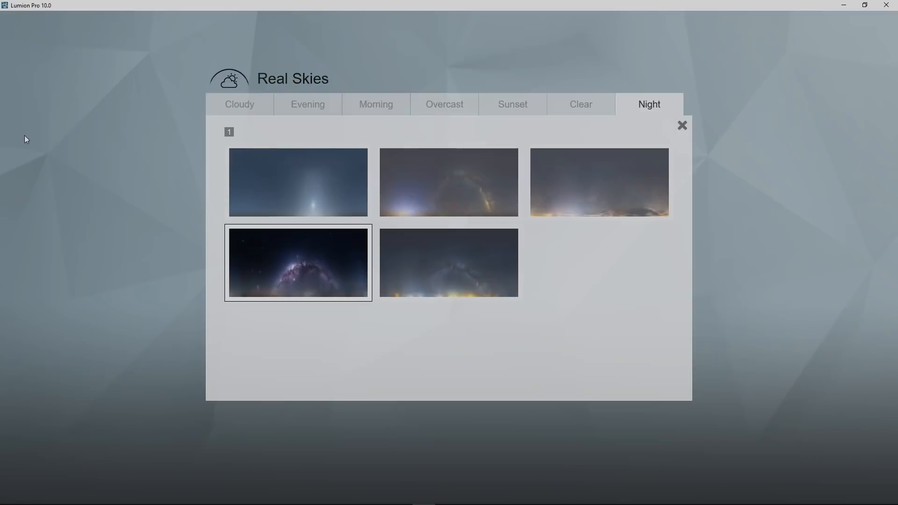
click(604, 201)
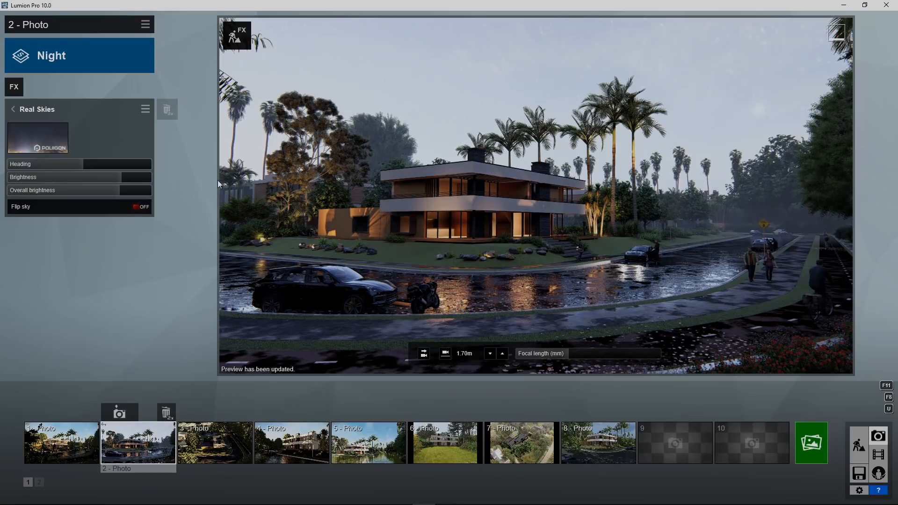
click(81, 177)
click(80, 190)
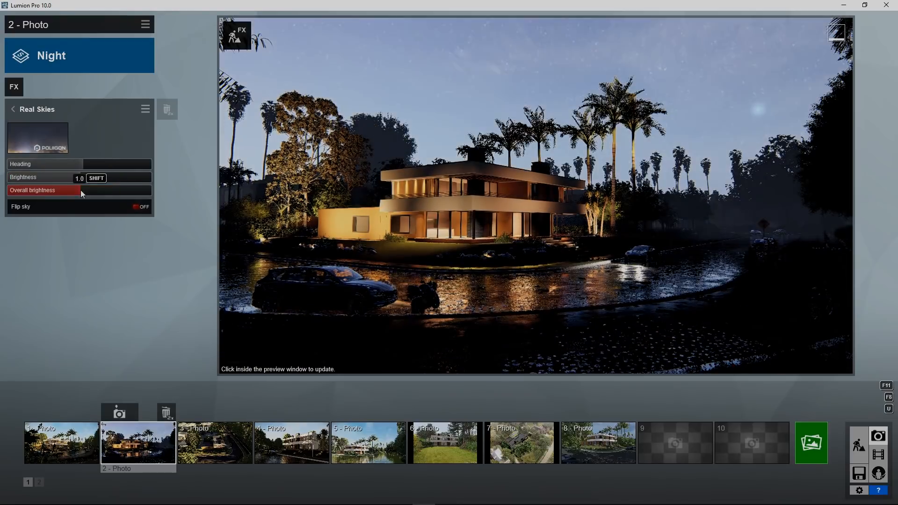
click(758, 126)
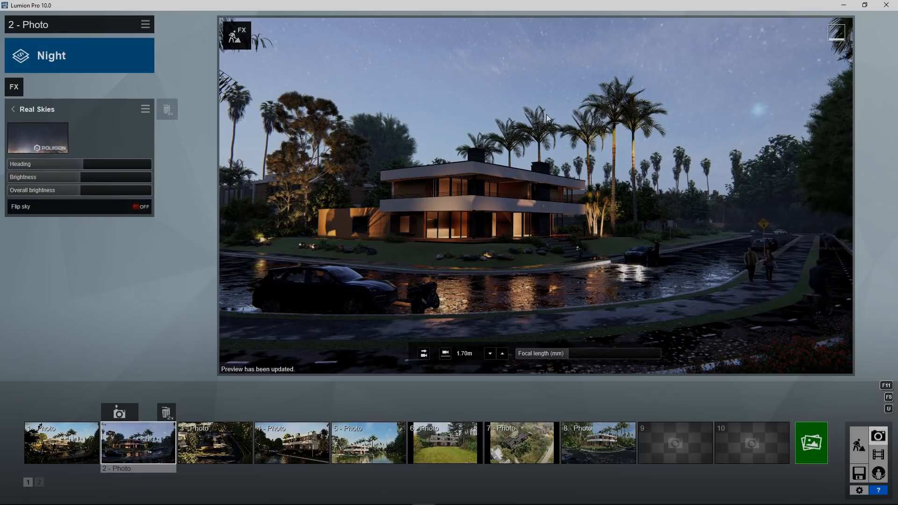
right_drag(546, 114, 538, 212)
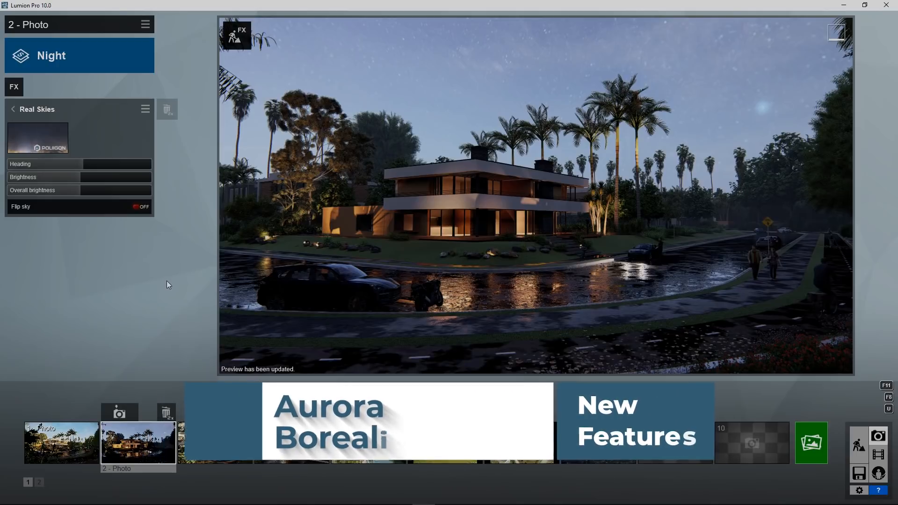
Add the Aurora Borealis effect from the Sky category to photo 2.
click(14, 87)
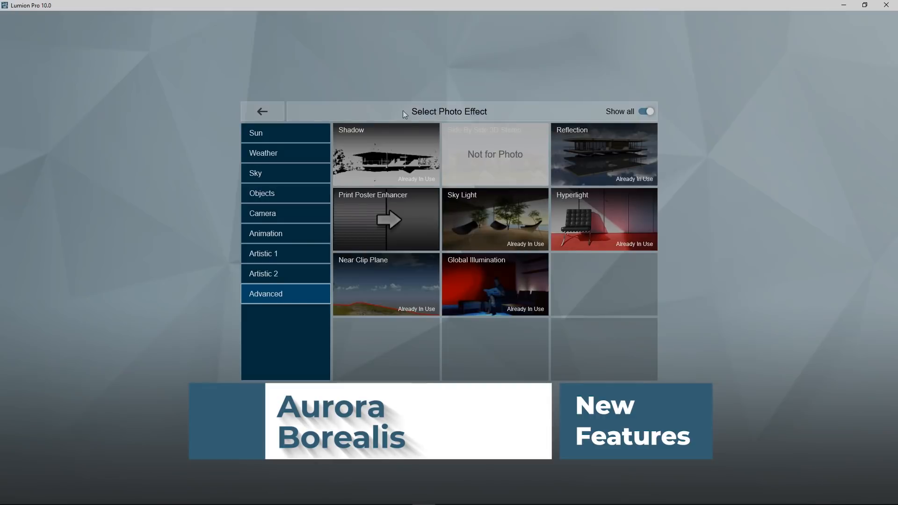
click(282, 259)
click(274, 271)
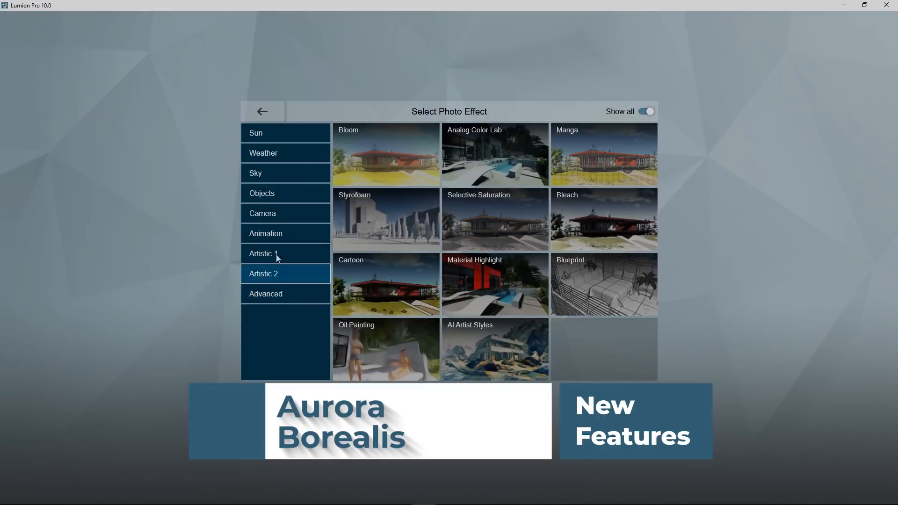
click(275, 233)
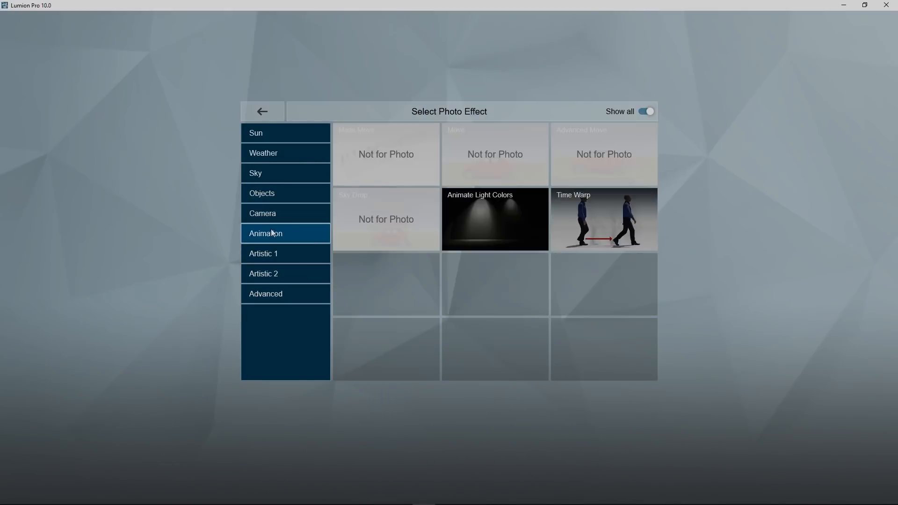
click(290, 137)
click(279, 155)
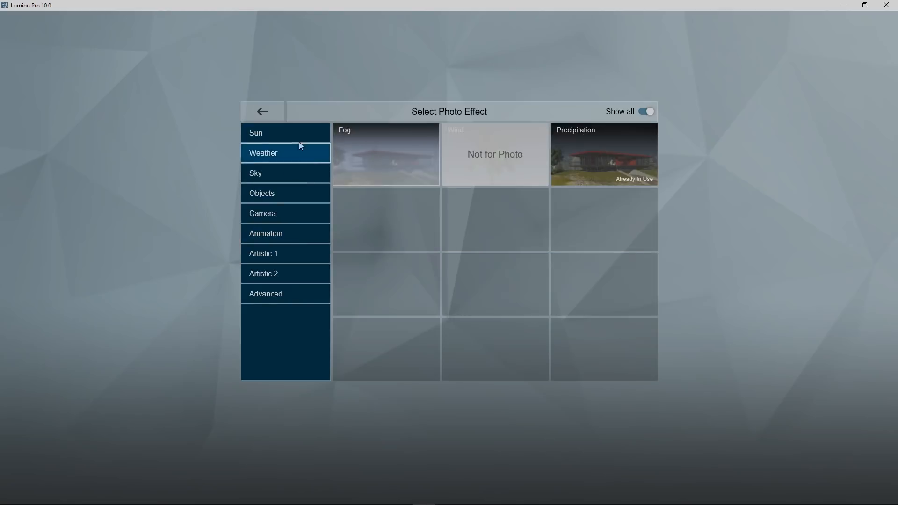
click(263, 172)
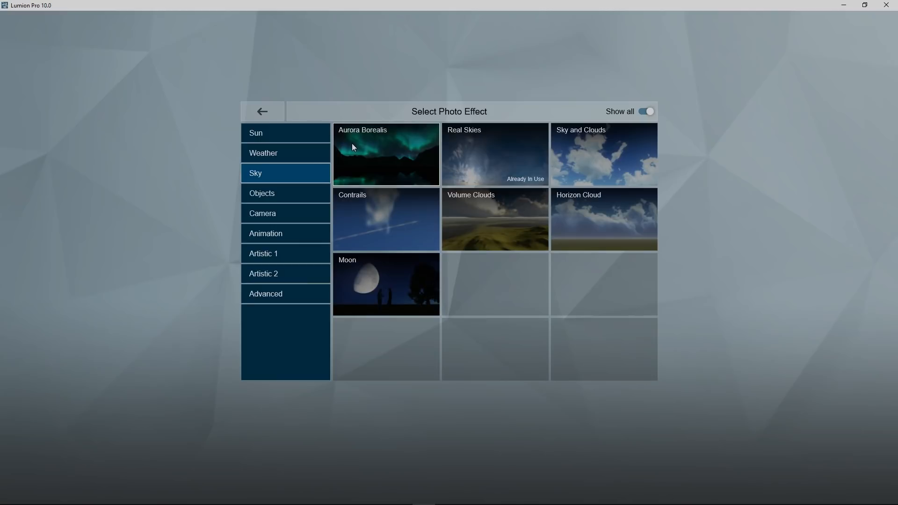
click(352, 144)
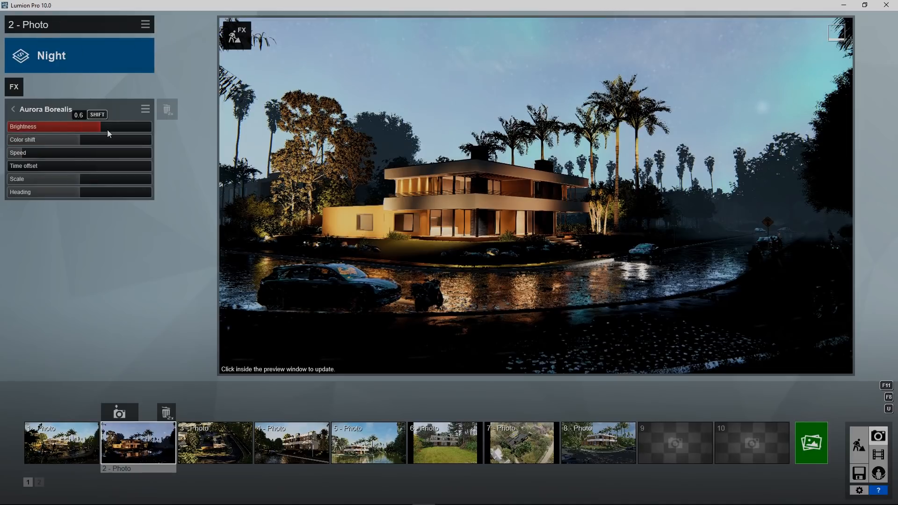
Set the aurora's brightness to 0.5 and color shift to 0.2, increase its speed, and update the preview.
drag(71, 127, 126, 140)
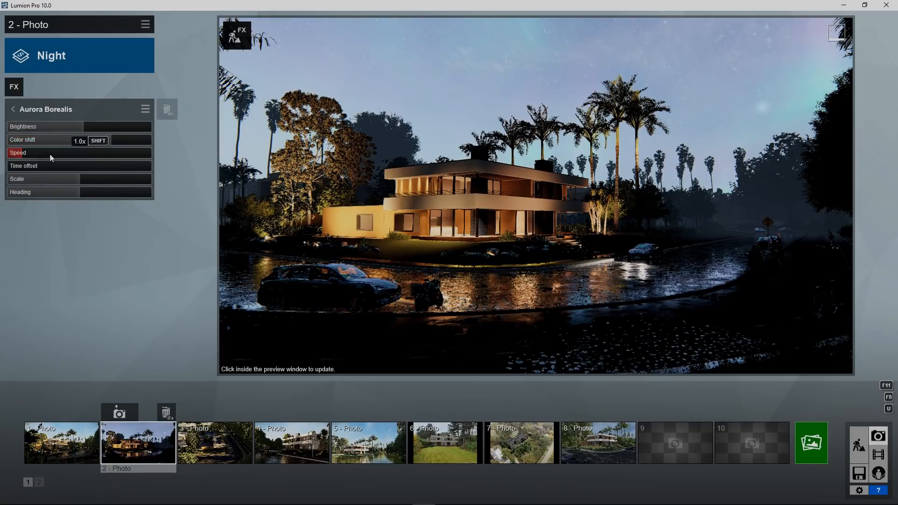
drag(129, 154, 58, 154)
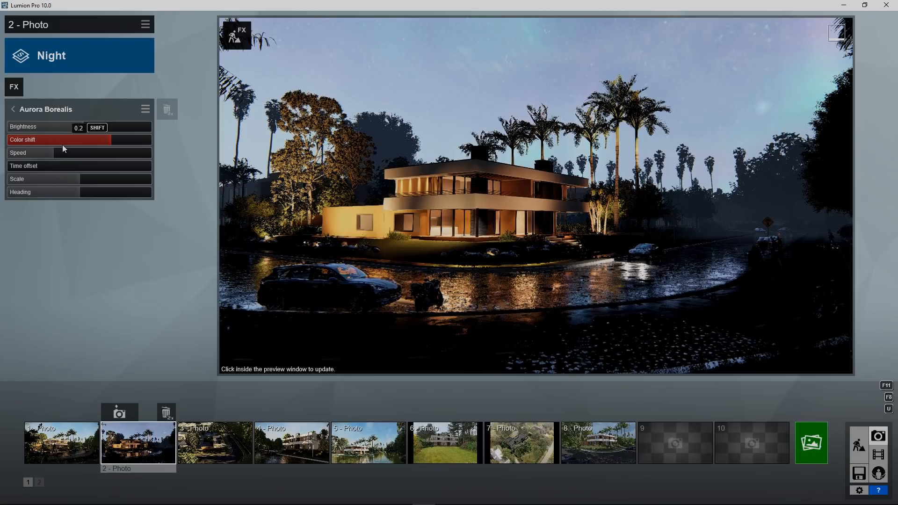
click(744, 114)
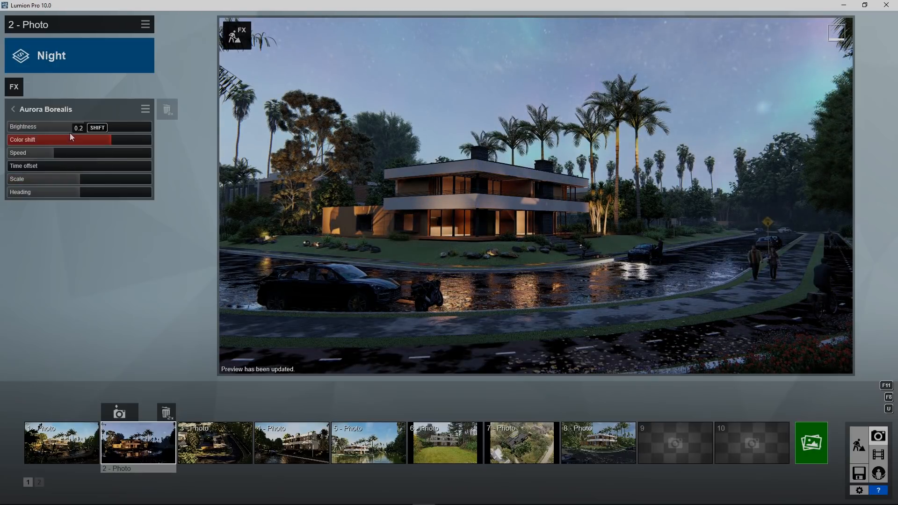
Increase the aurora's speed, time offset, scale and heading, readjust the color shift to 0.2, and update the preview.
drag(85, 127, 102, 193)
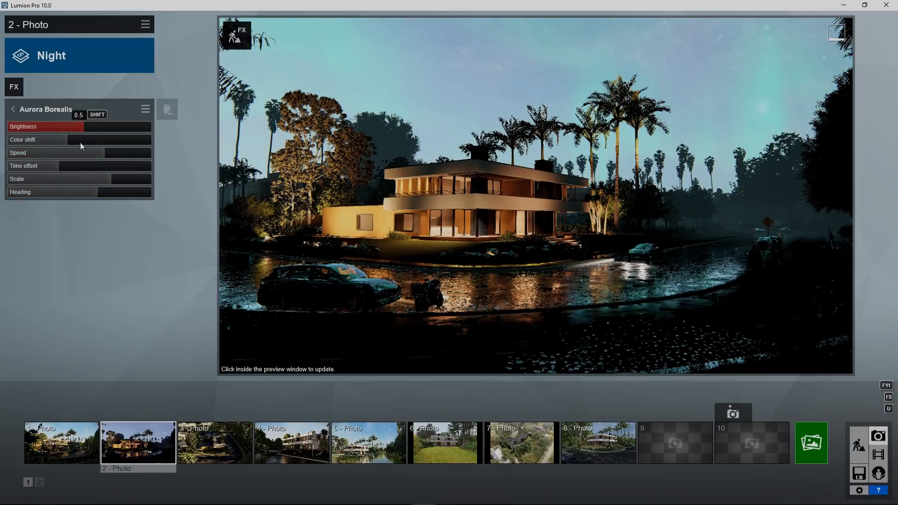
drag(80, 142, 101, 142)
click(454, 176)
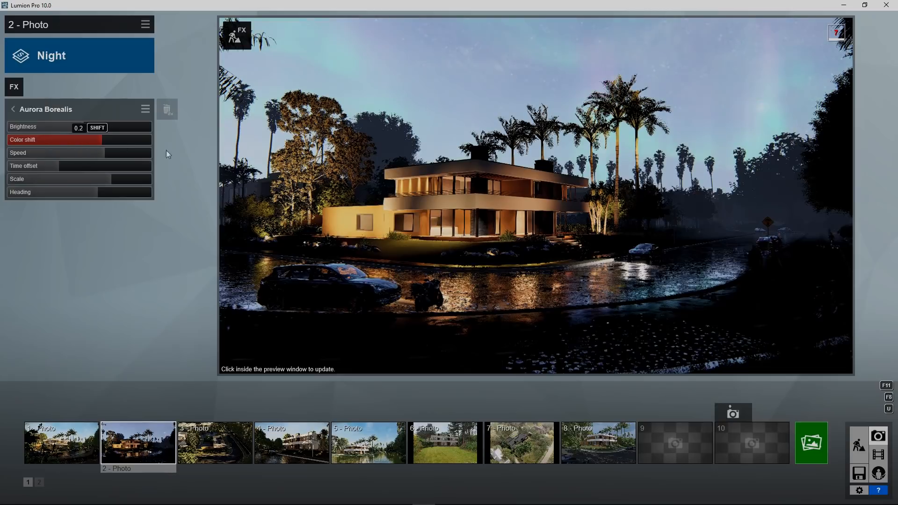
click(683, 94)
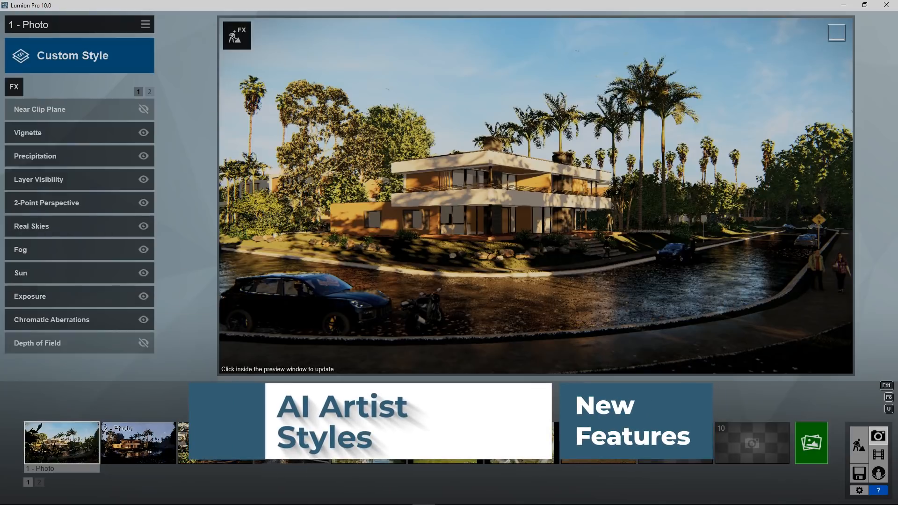
Store the current camera view as photo 9 and add the AI Artist Styles effect from the Artistic 2 category.
click(675, 442)
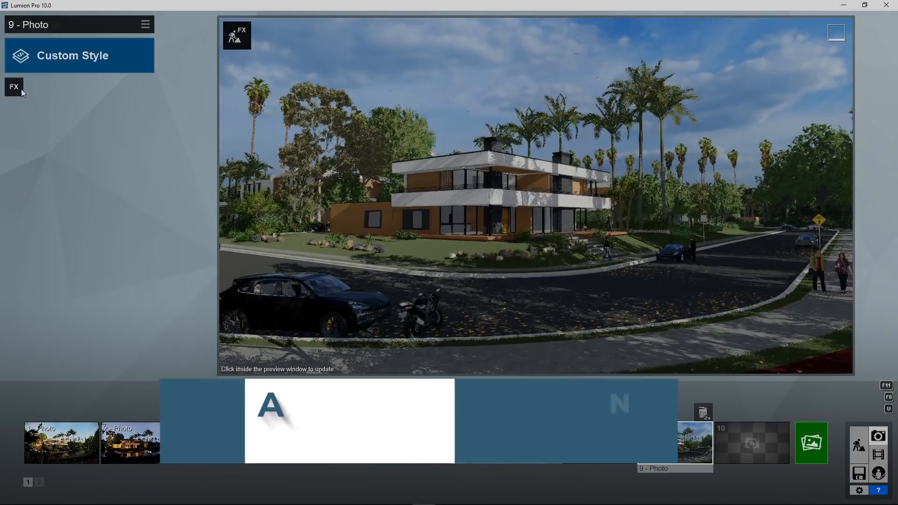
click(18, 88)
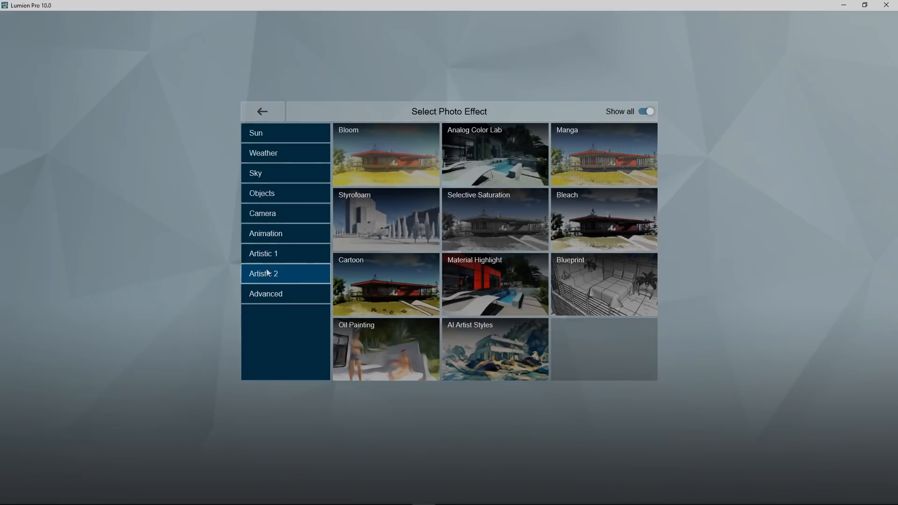
click(466, 340)
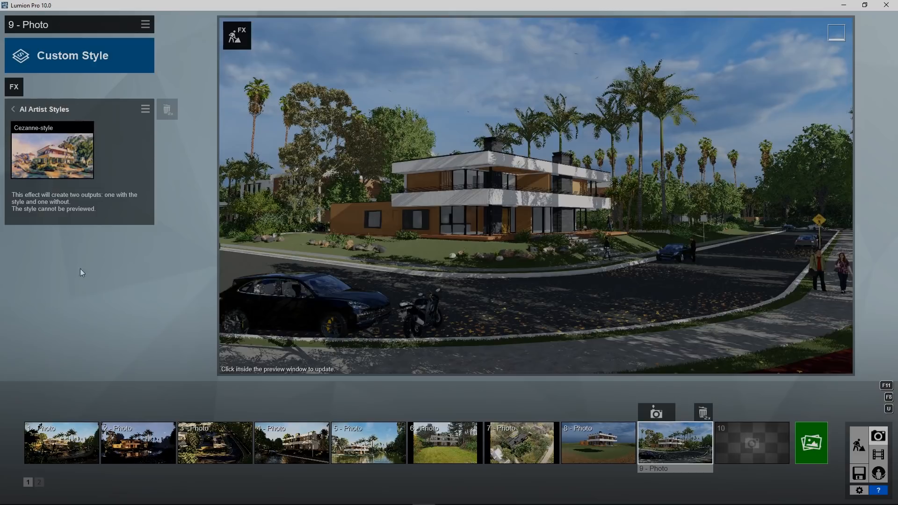
Set the artist style to Monet-style and render the current shot at Desktop size, 1920x1080.
click(45, 174)
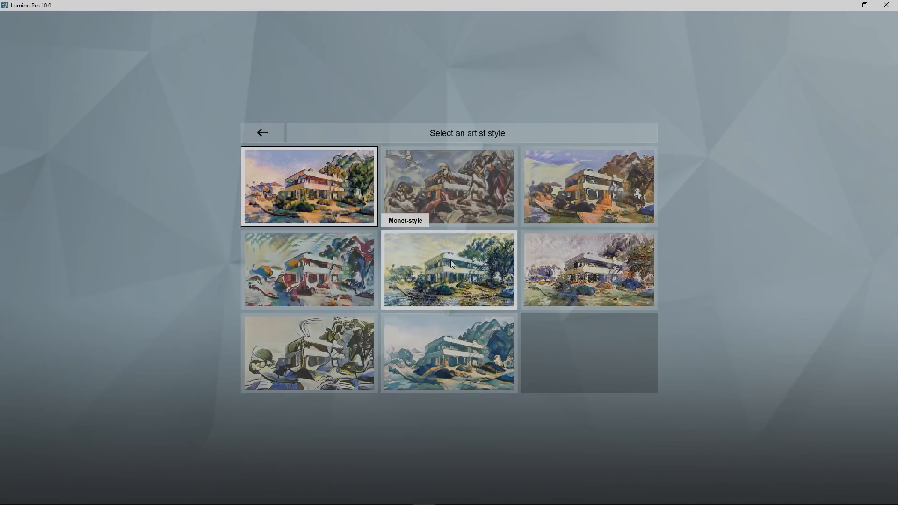
click(450, 260)
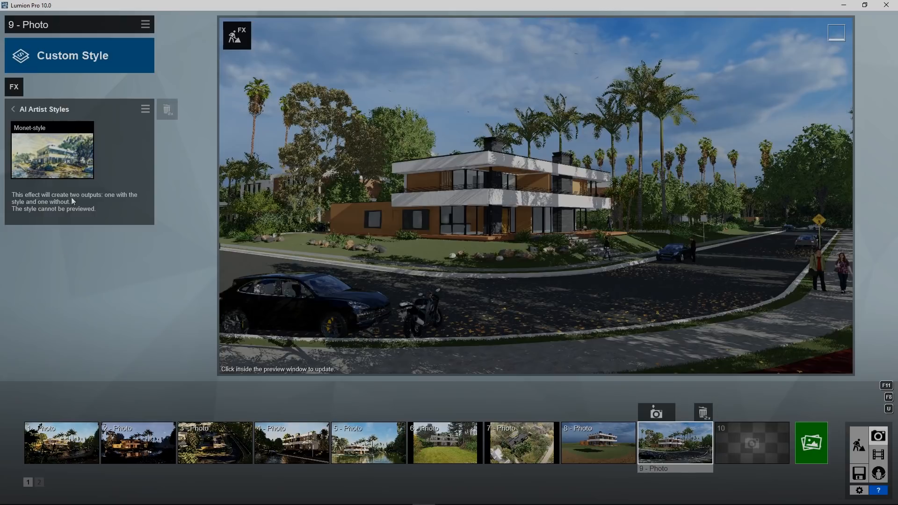
click(811, 443)
click(403, 388)
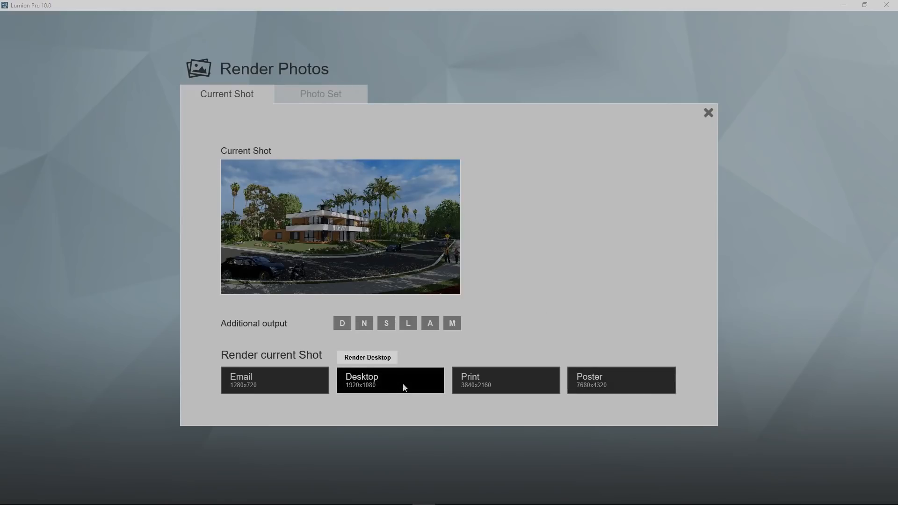
key(Return)
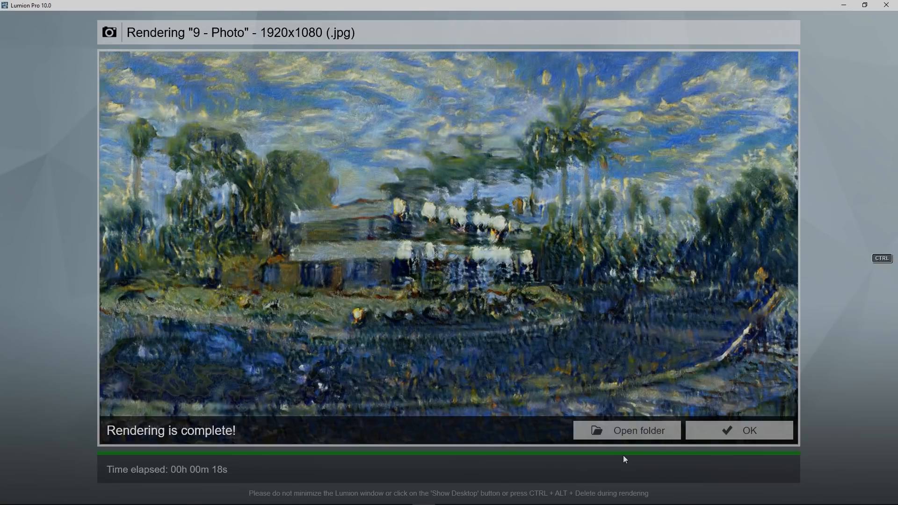
click(739, 429)
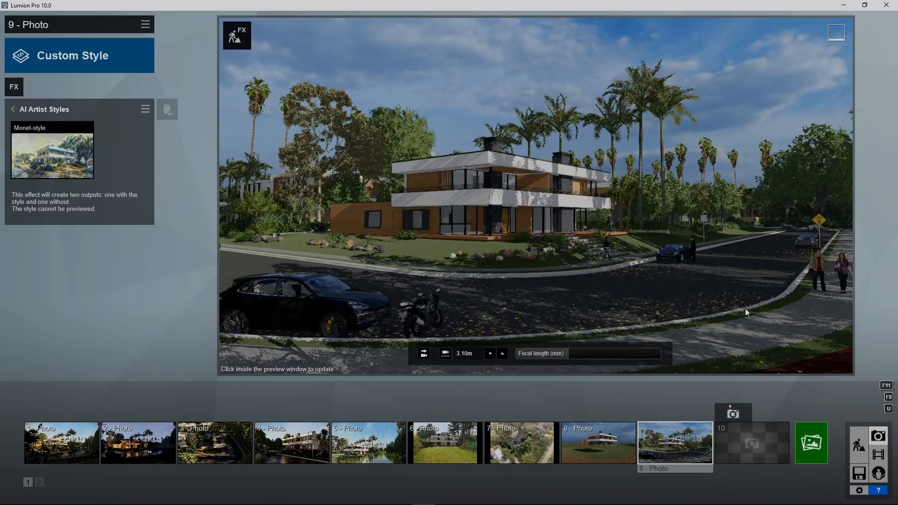
Change the artist style to El-Greco-style and render the current shot at Desktop size, 1920x1080, as "ts".
click(47, 145)
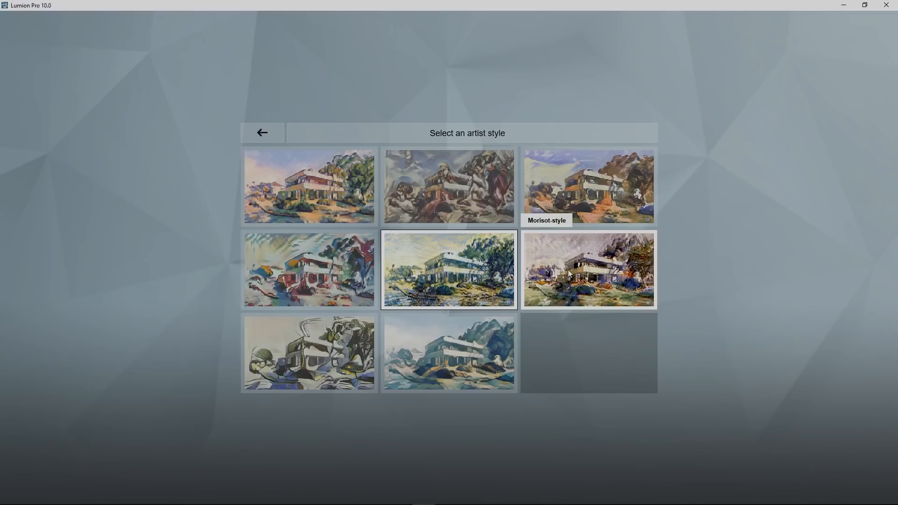
click(449, 200)
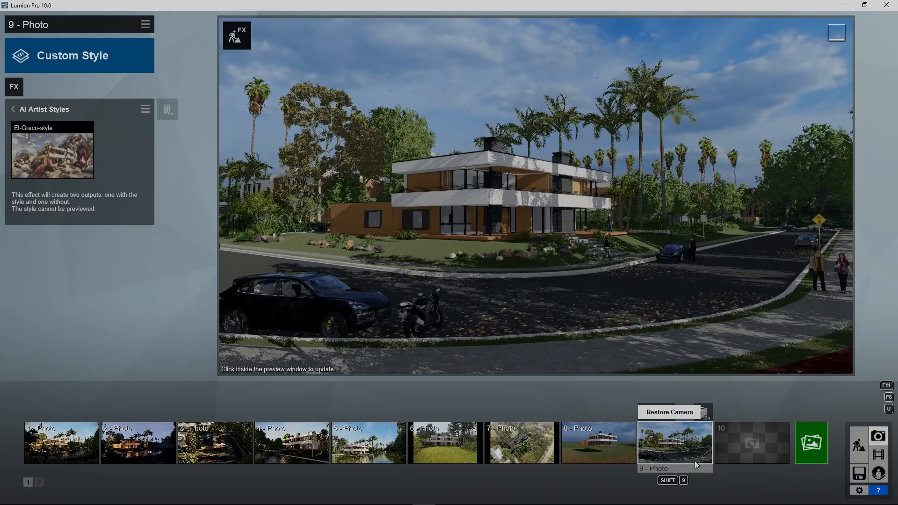
click(817, 449)
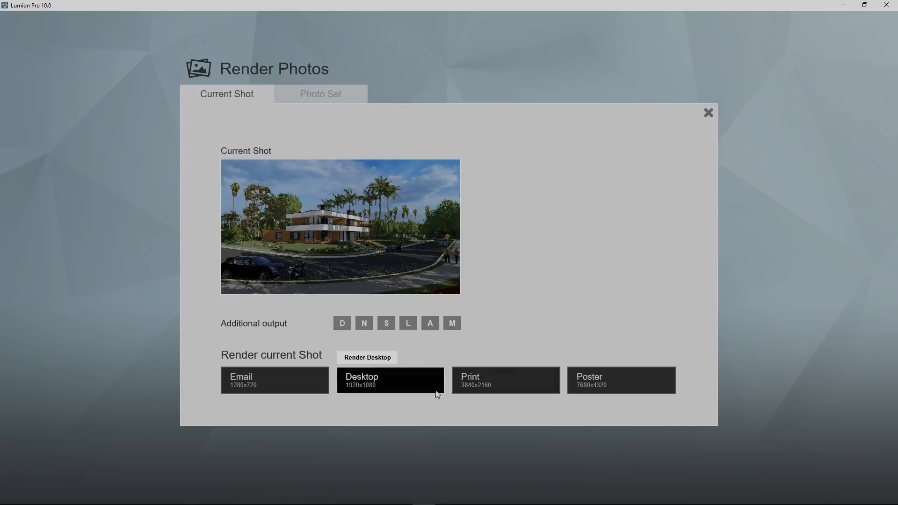
click(435, 390)
text(ts)
key(Return)
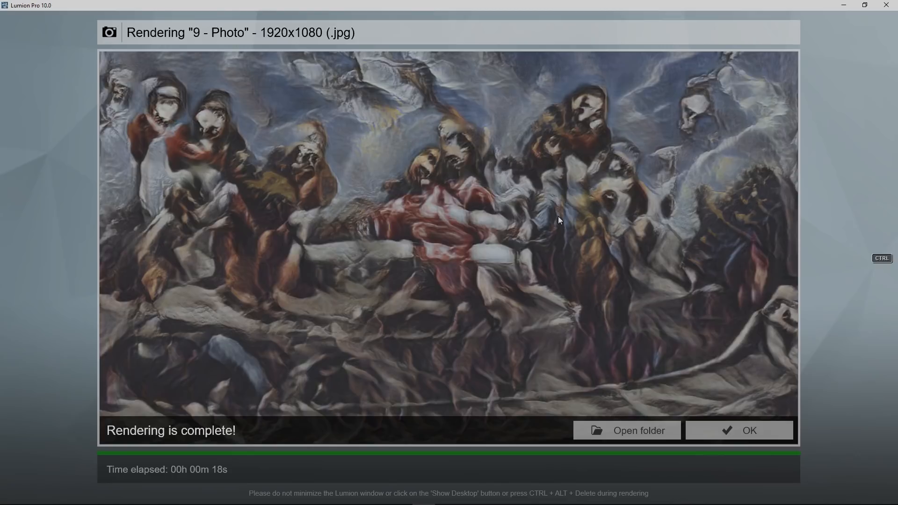
click(727, 428)
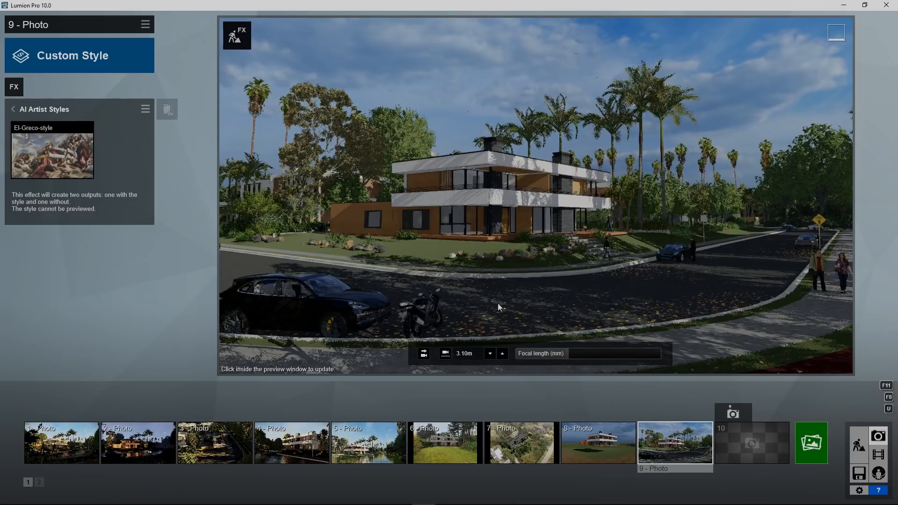
Add the Photo Matching effect from the Camera category to photo 8 and open it for editing.
mouse_move(678, 447)
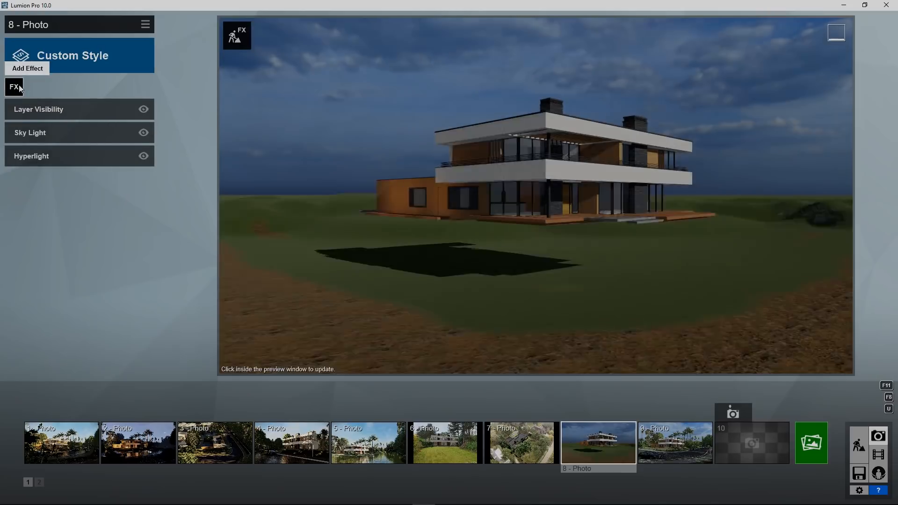
click(19, 87)
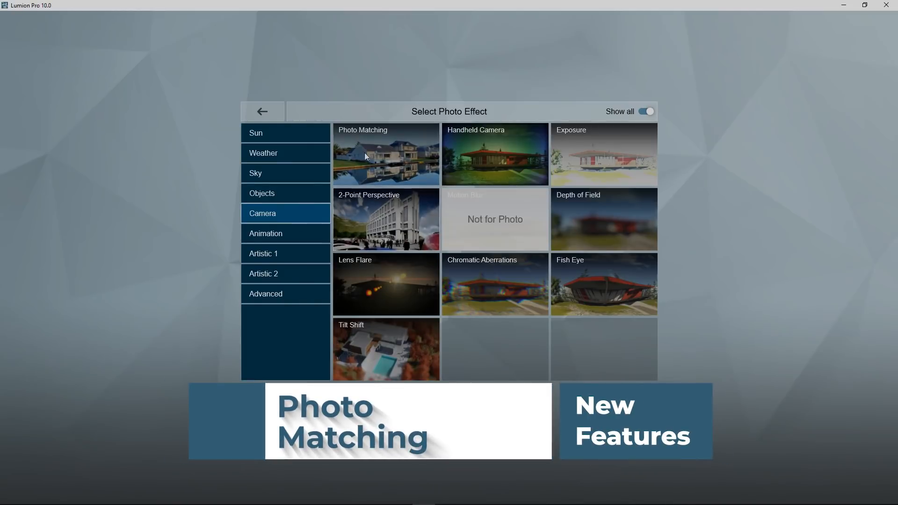
click(415, 148)
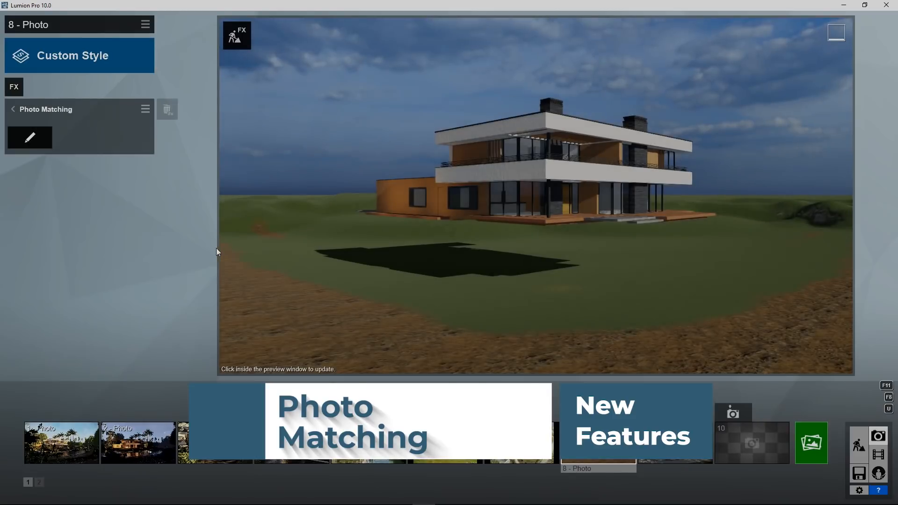
click(22, 136)
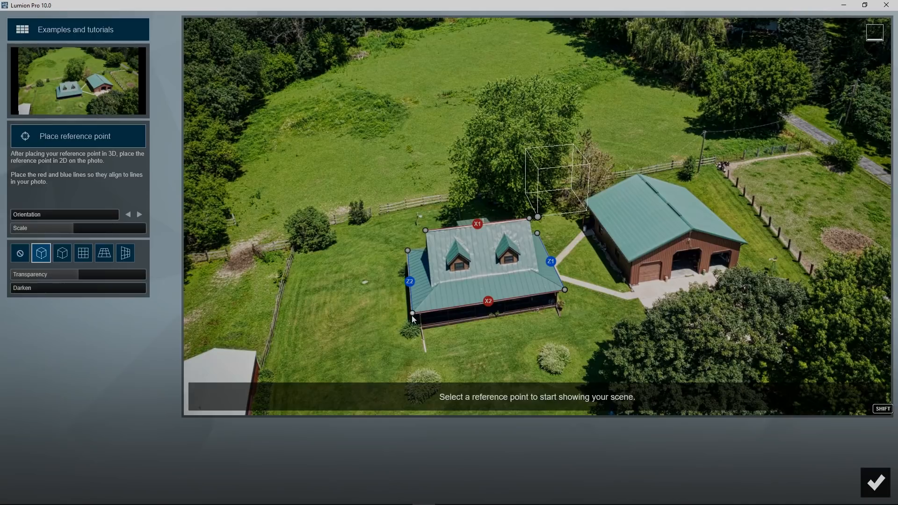
Test moving a Z2 line end, realign it with the farmhouse edge, and move the reference point onto the grass field behind the house.
drag(413, 315, 396, 316)
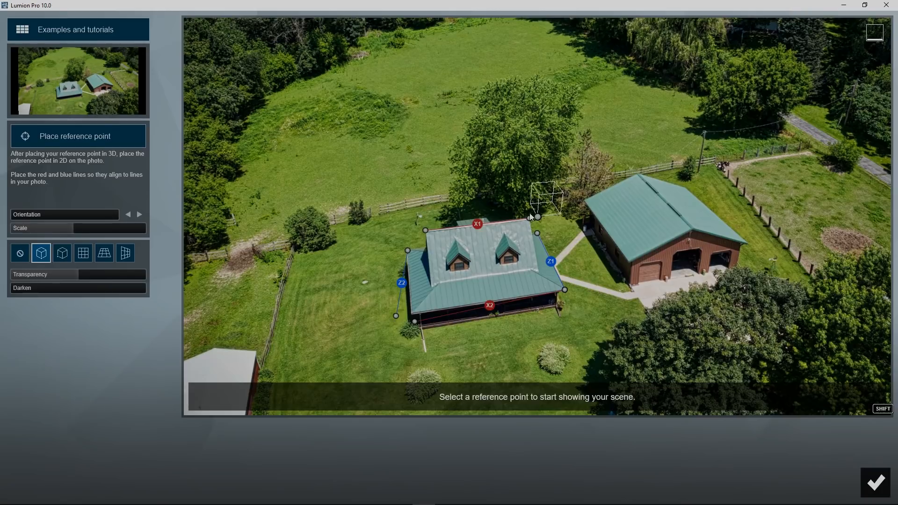
mouse_move(411, 321)
mouse_down()
mouse_move(411, 312)
mouse_move(382, 303)
mouse_move(412, 311)
mouse_up()
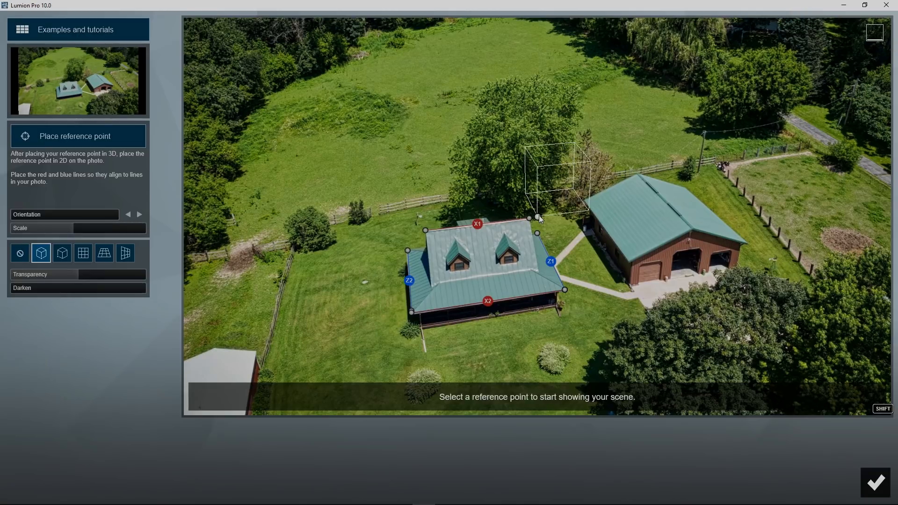
drag(538, 216, 427, 188)
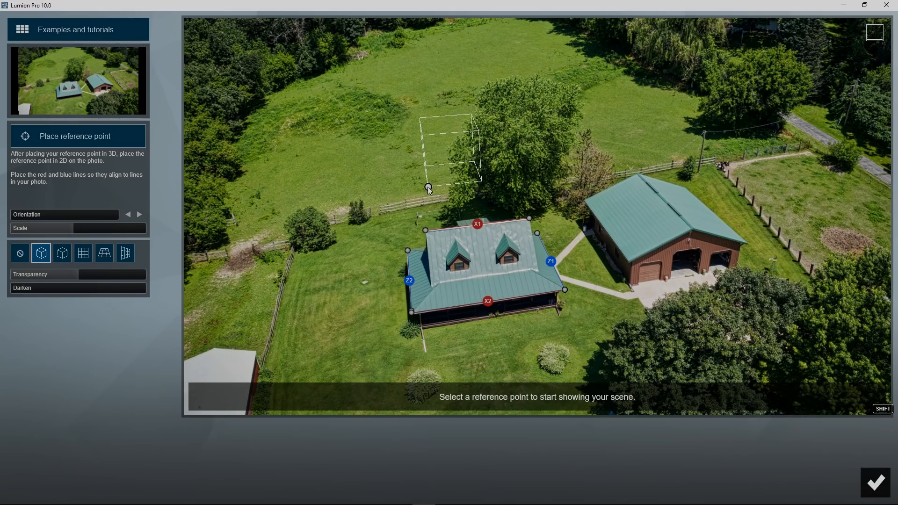
Place the 3D reference point on the villa deck's outer corner, shift its matching point on the photo slightly, and accept the photo match.
click(88, 137)
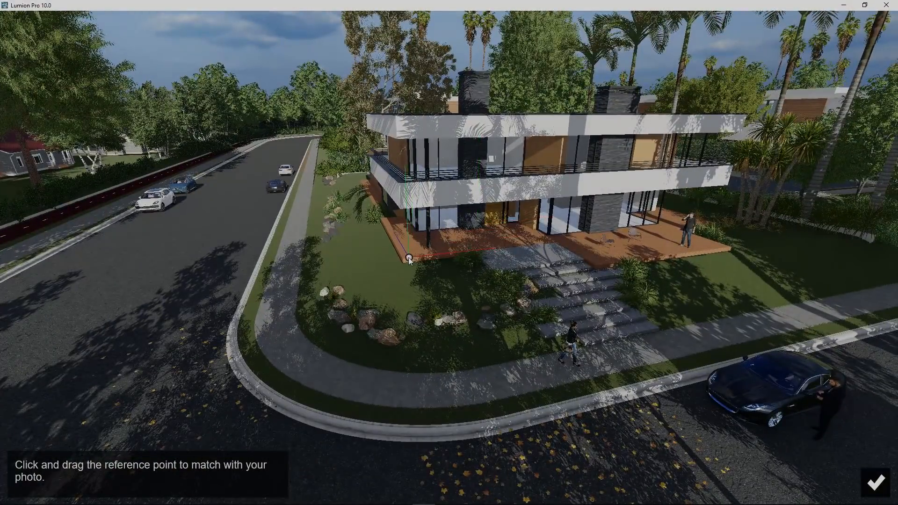
drag(409, 258, 401, 260)
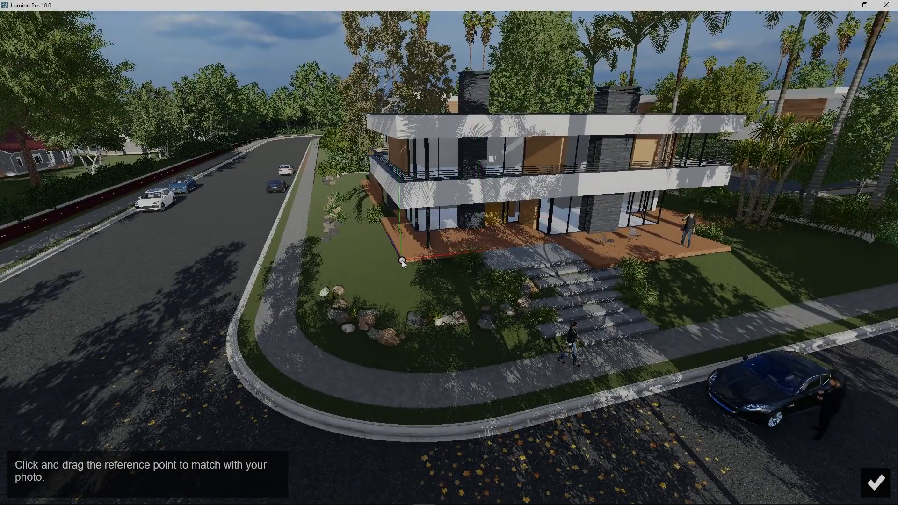
click(875, 481)
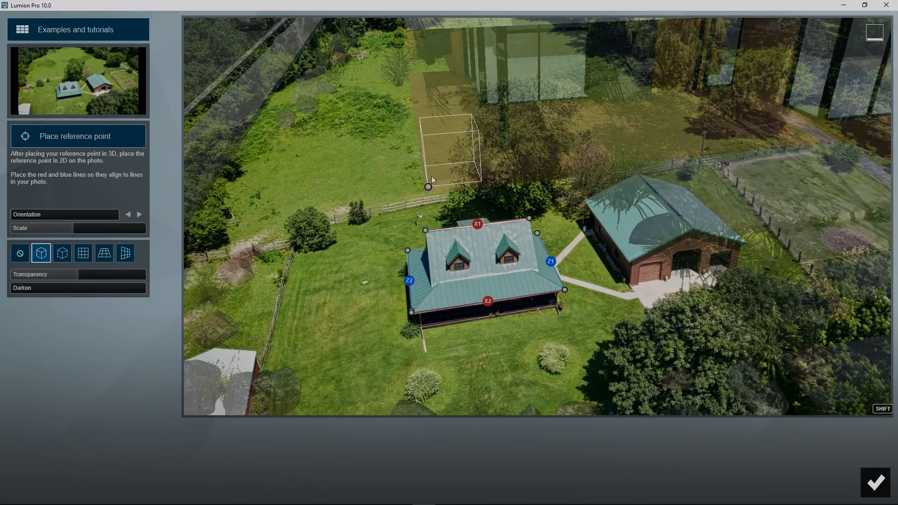
drag(428, 187, 446, 199)
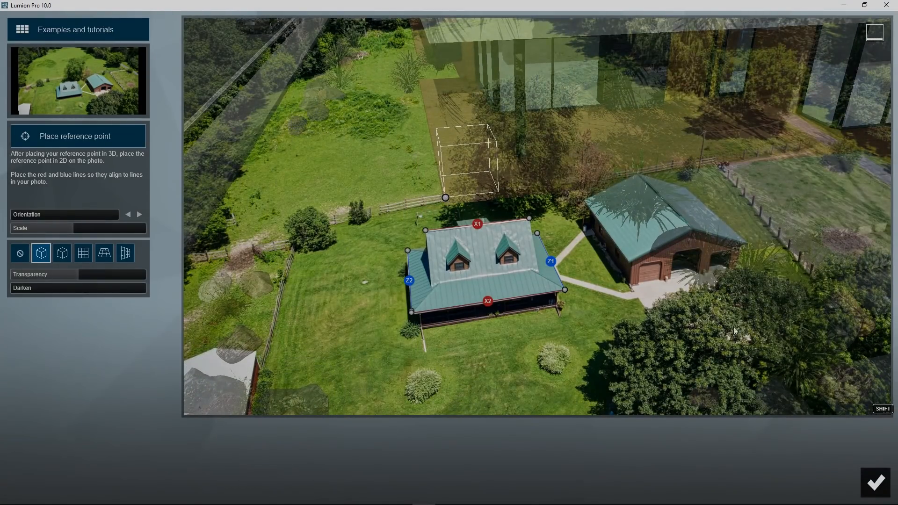
click(874, 482)
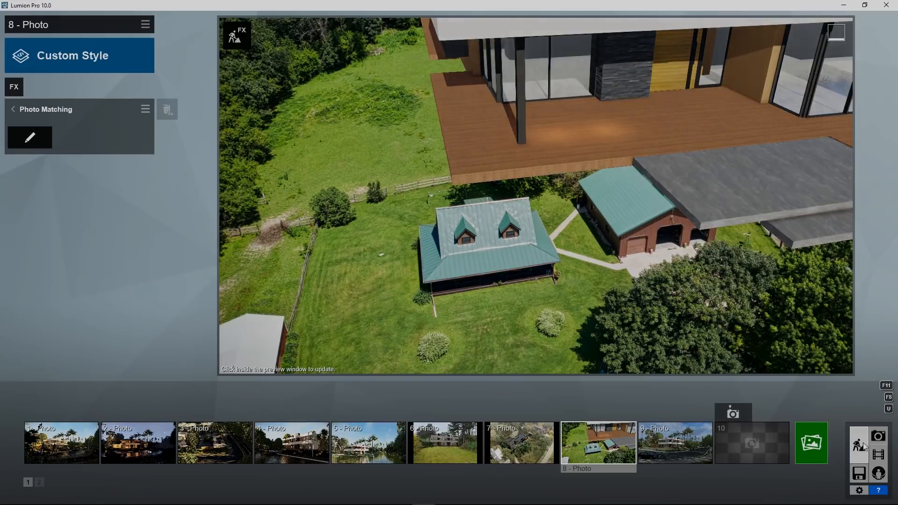
In Build mode, hide the background houses, road and sidewalk, background trees, car and people, and birds layers, and return to Photo mode.
click(864, 447)
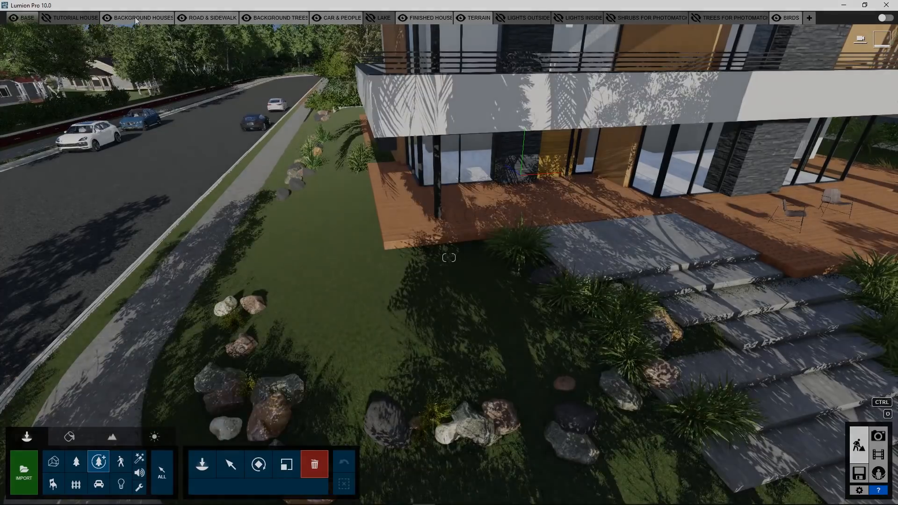
click(107, 18)
click(182, 18)
click(246, 17)
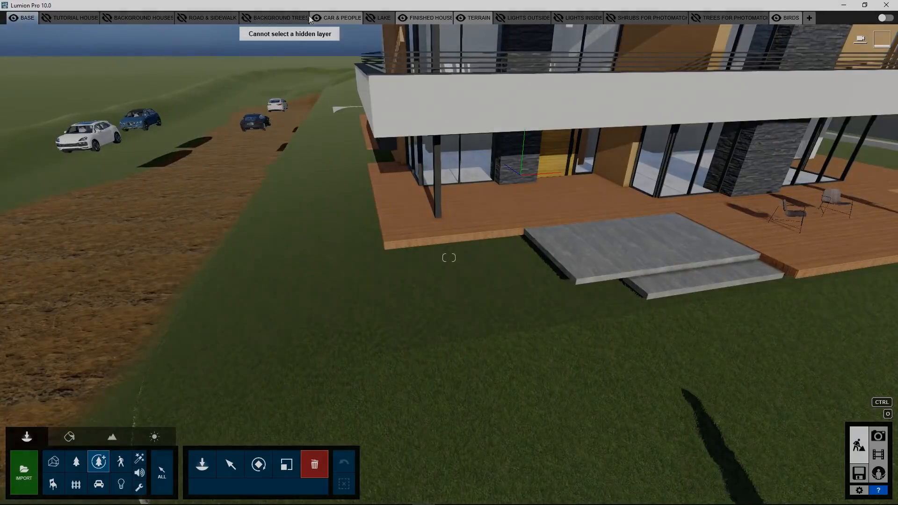
click(316, 18)
click(403, 18)
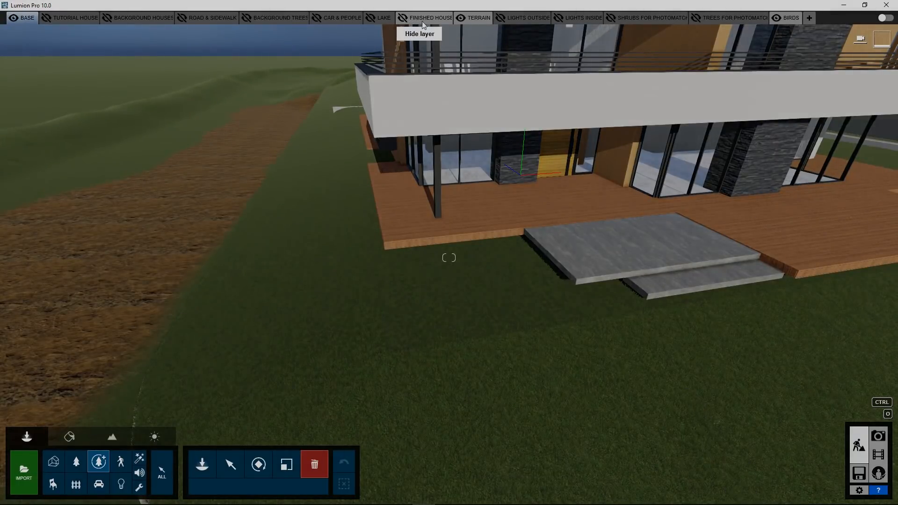
click(403, 18)
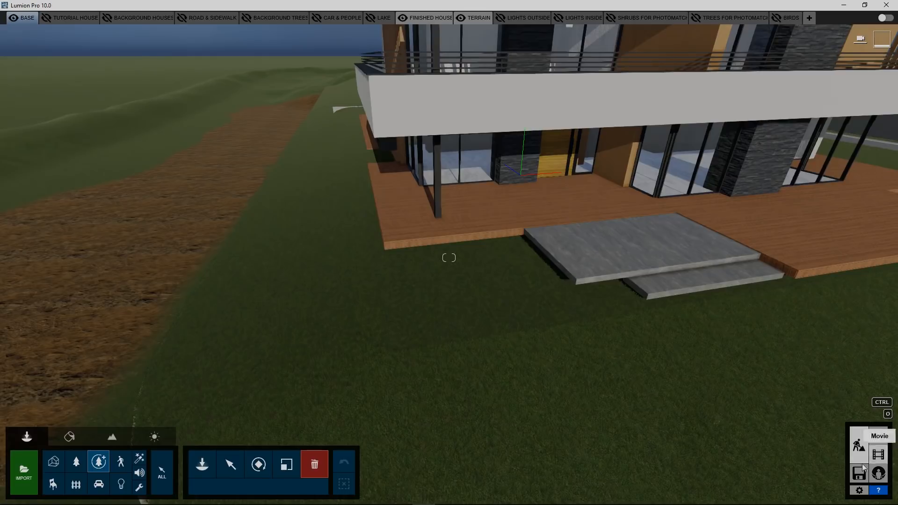
click(878, 436)
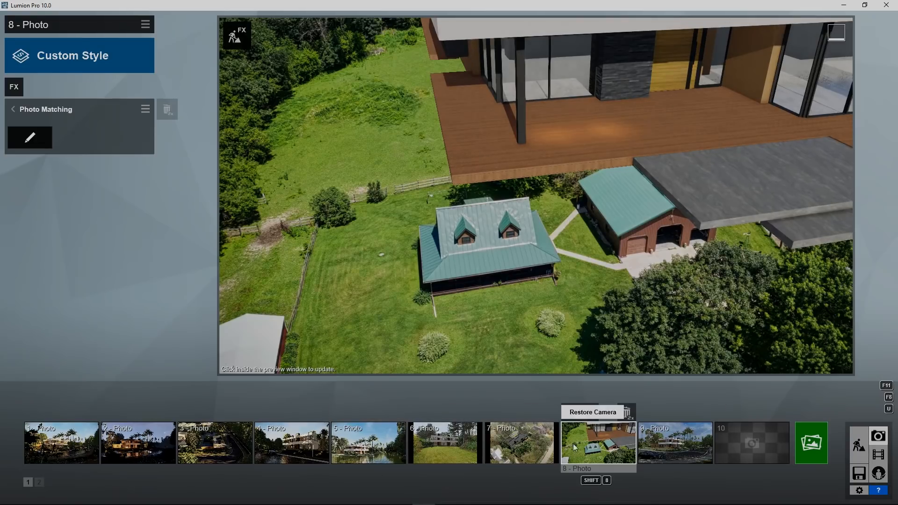
Reopen the photo match, move the reference point in front of the farmhouse's near corner, and scale the villa down to cover the farmhouse.
click(34, 139)
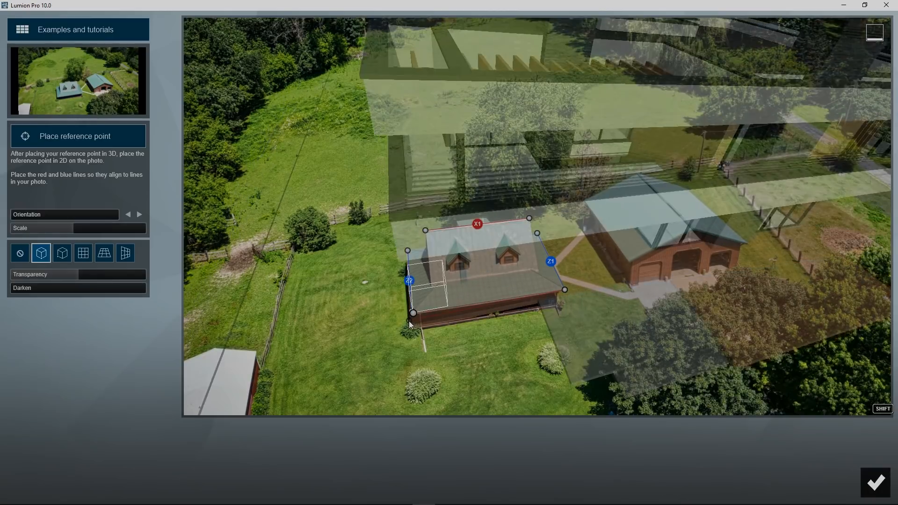
drag(409, 321, 372, 337)
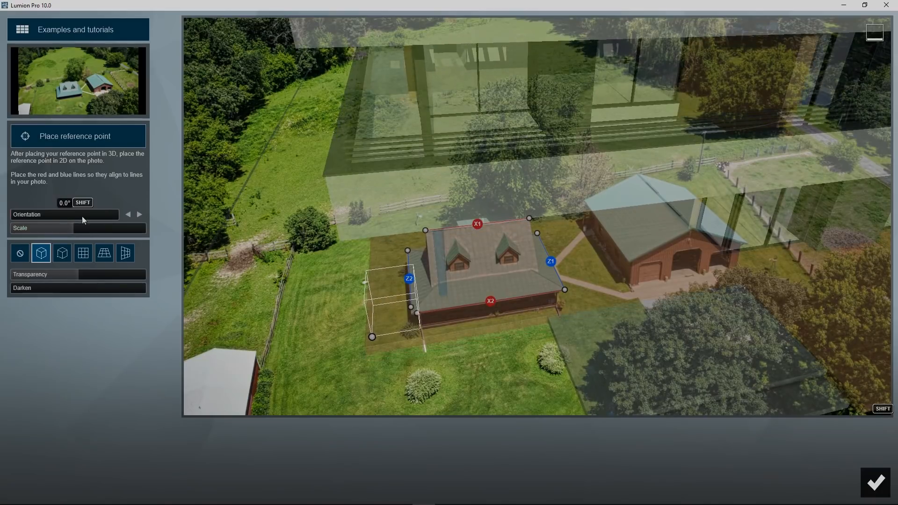
drag(76, 227, 56, 231)
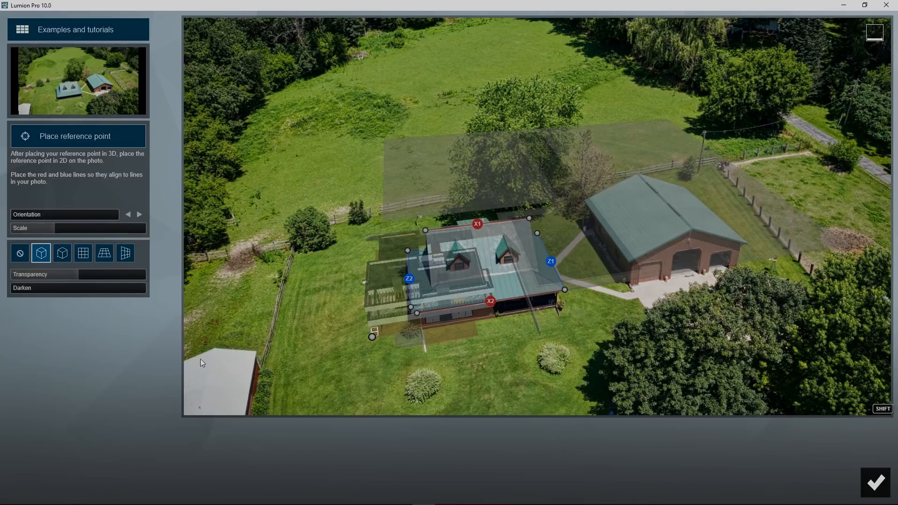
drag(373, 336, 400, 347)
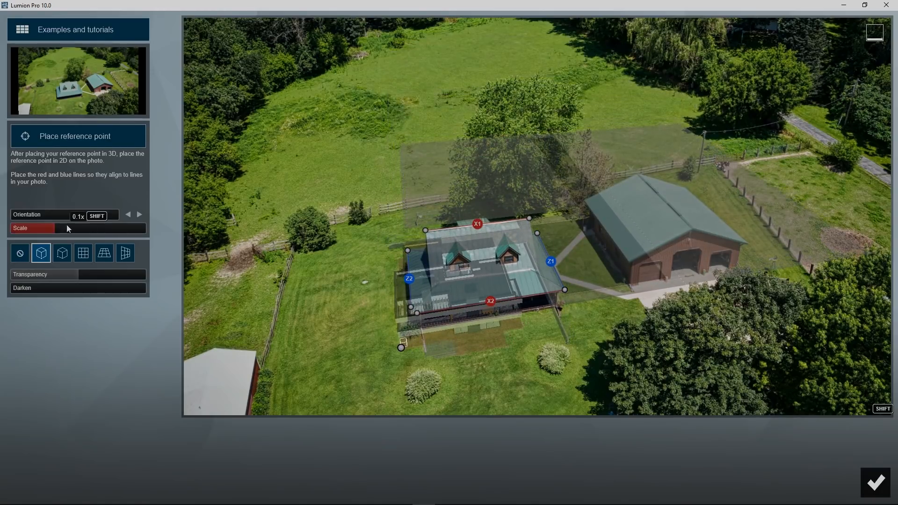
drag(58, 231, 1, 226)
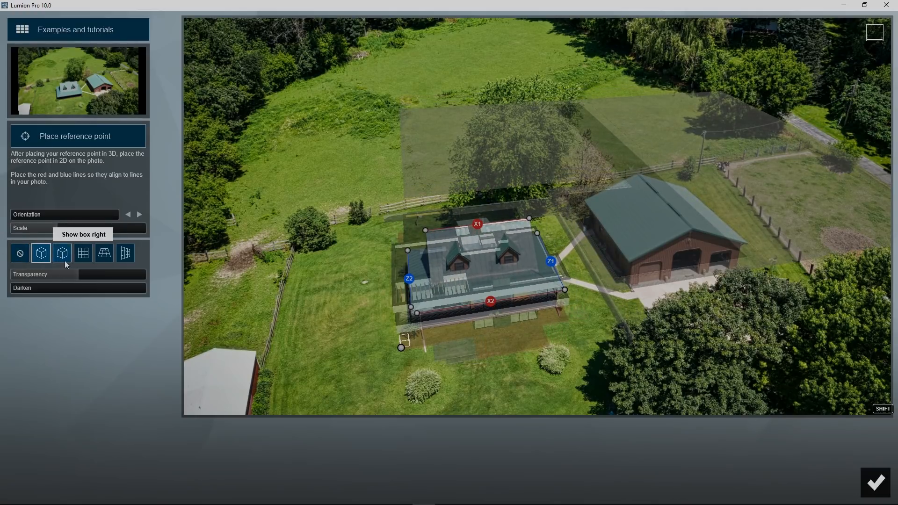
Compare the grid-plane and box guides around the reference point, ending with the left box guide.
click(103, 256)
click(121, 258)
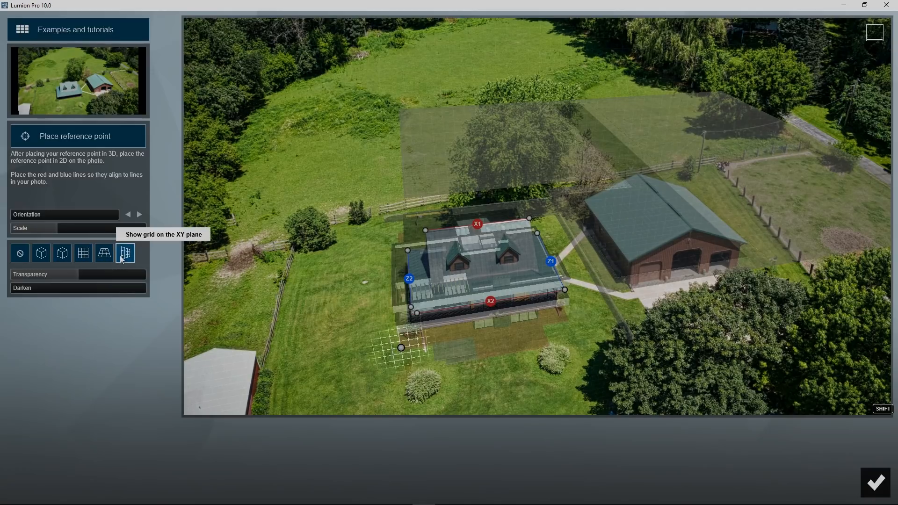
click(110, 258)
click(89, 255)
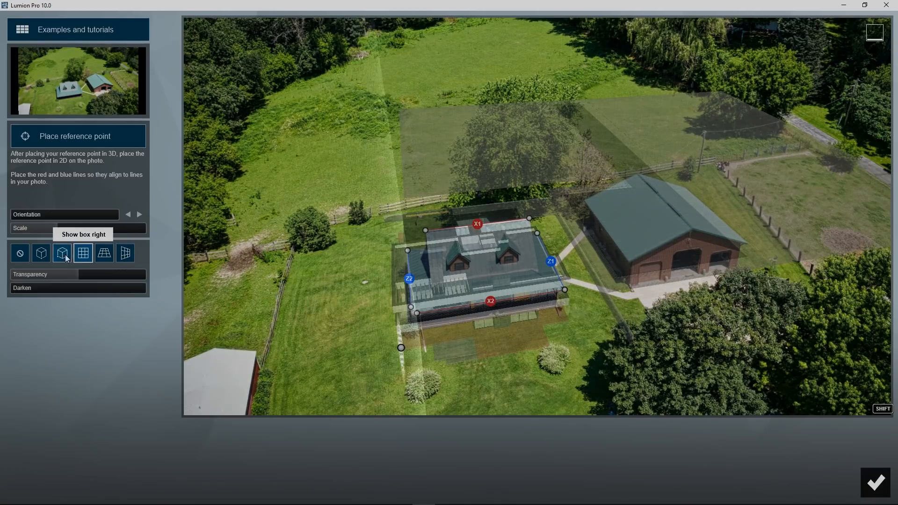
click(64, 255)
click(44, 256)
Lower the villa overlay's transparency setting and accept the photo match.
drag(74, 274, 23, 299)
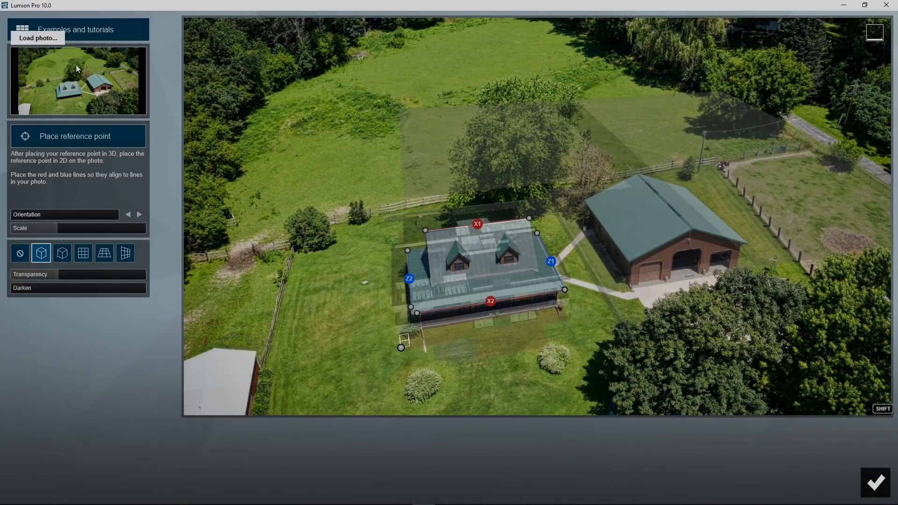
click(875, 483)
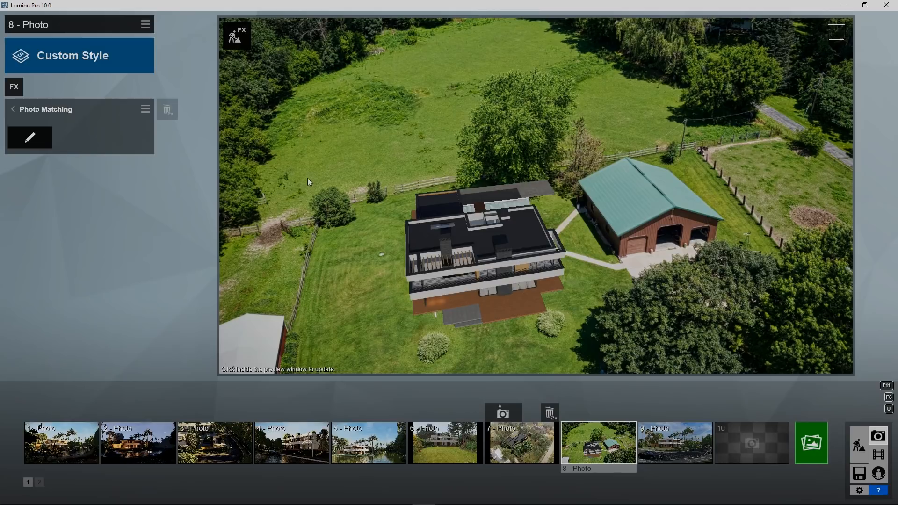
Load the drone photo DJI_0064.JPG into Photo Matching and reduce the overlay's transparency and darken settings to their minimum.
click(30, 136)
click(91, 111)
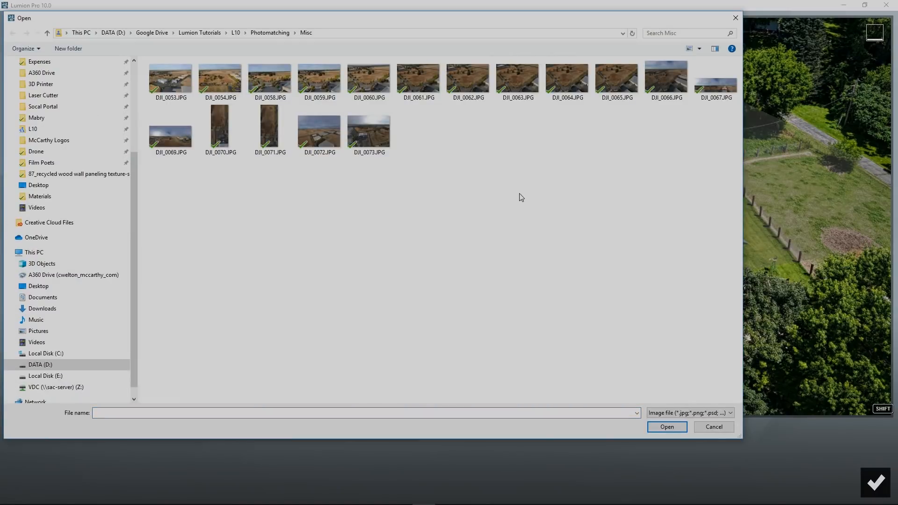
click(567, 78)
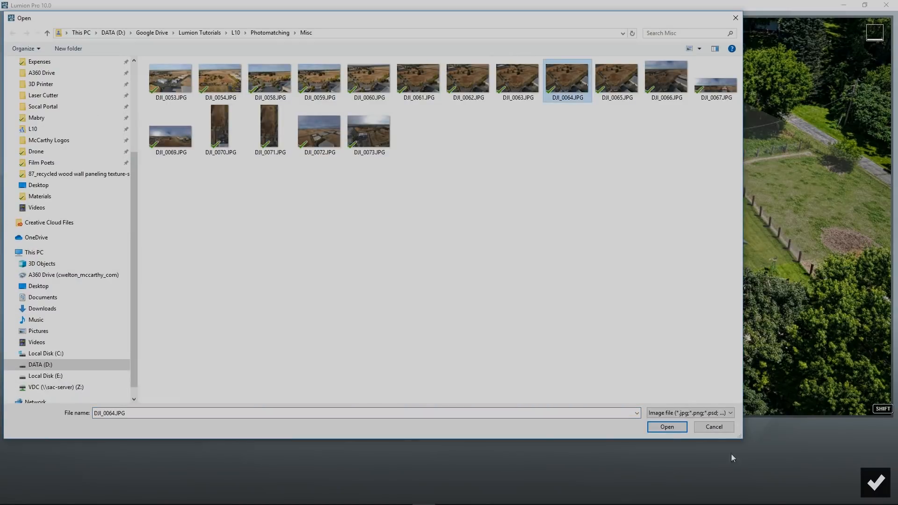
click(667, 426)
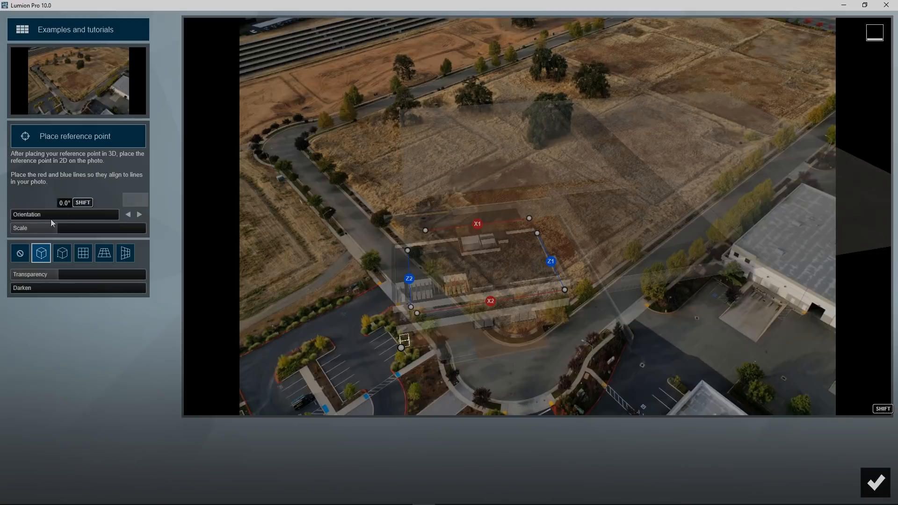
click(19, 274)
drag(16, 284, 2, 287)
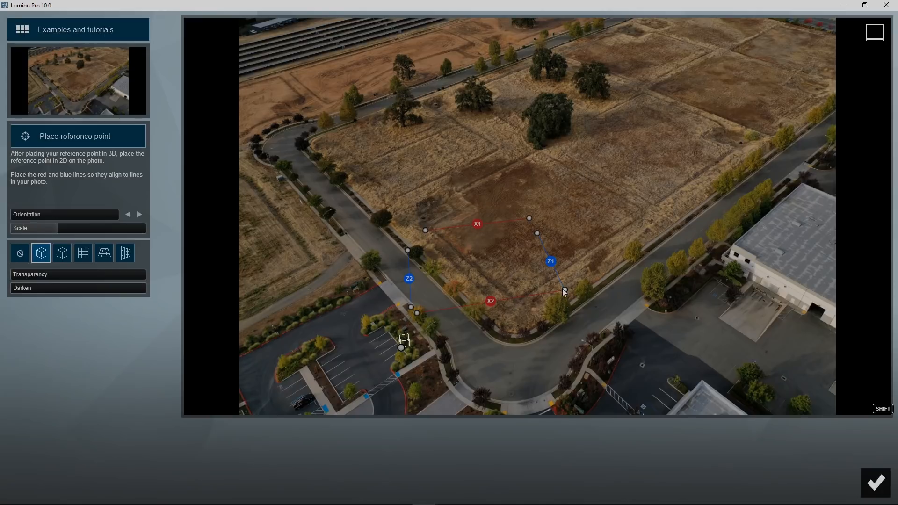
Align the blue Z1 and Z2 lines with the far and near parallel edges of the brown empty lot.
drag(564, 290, 645, 211)
drag(537, 233, 542, 206)
drag(542, 153, 542, 152)
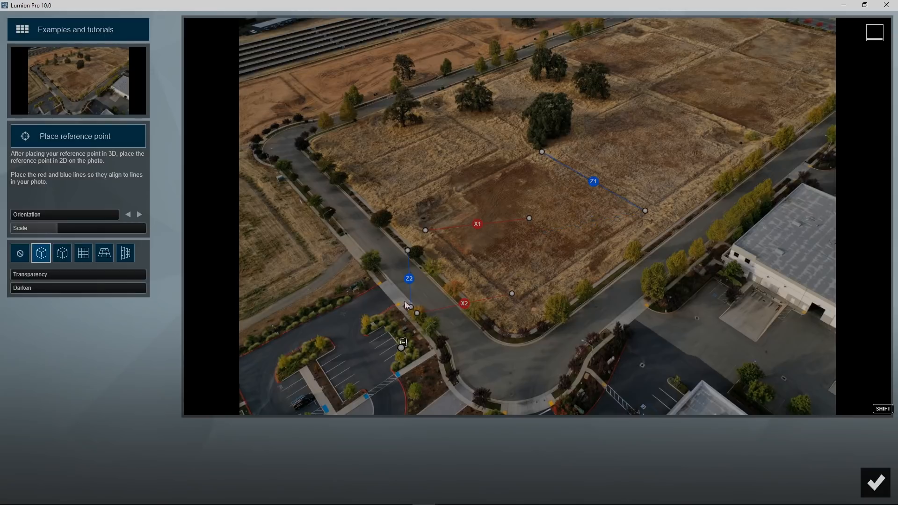
drag(405, 306, 515, 301)
drag(408, 251, 458, 194)
Align the red X1 and X2 lines with the lot's other two edges and move the reference point to its near street corner.
drag(527, 220, 537, 151)
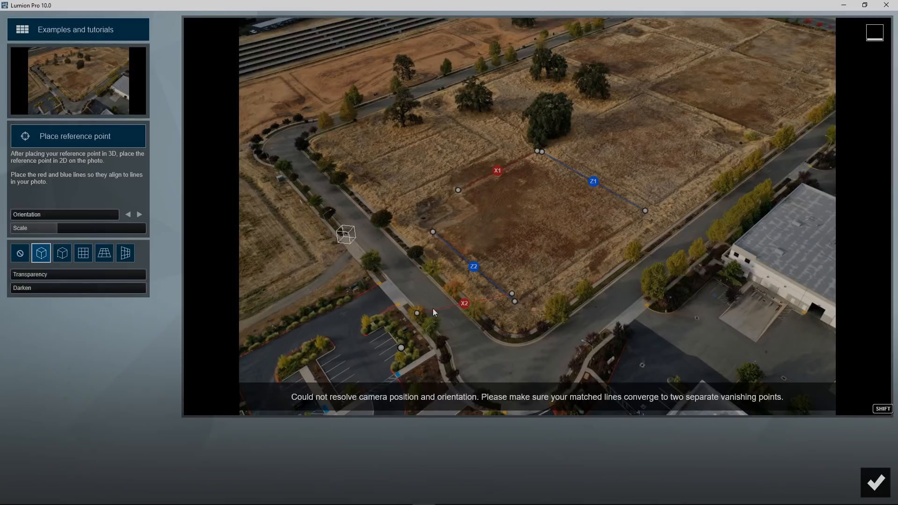
drag(417, 312, 514, 303)
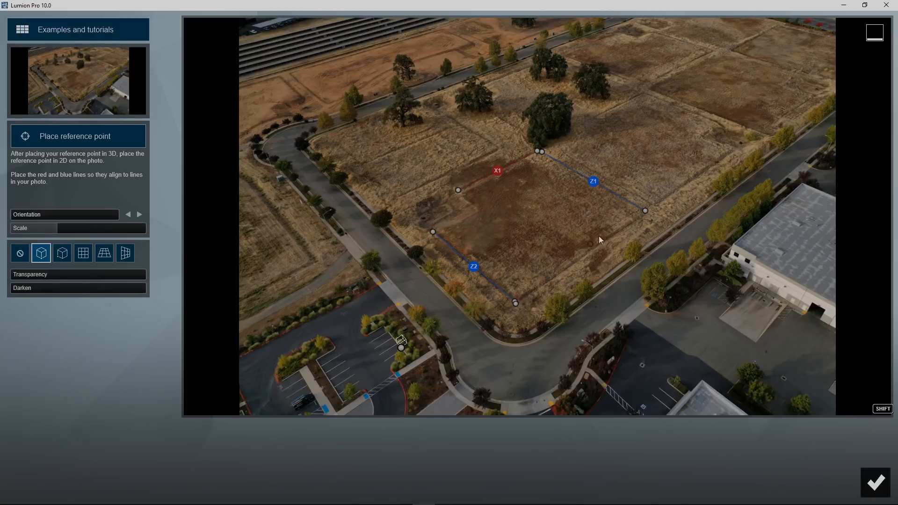
drag(599, 236, 644, 214)
mouse_move(515, 304)
mouse_down()
mouse_move(528, 294)
mouse_move(511, 295)
mouse_up()
drag(510, 296, 510, 296)
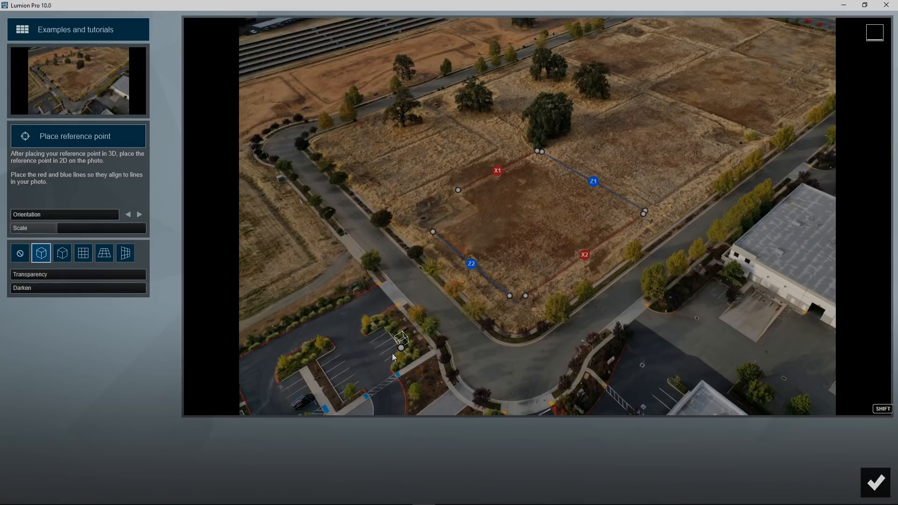
mouse_move(402, 349)
mouse_down()
mouse_move(511, 265)
mouse_move(517, 304)
mouse_up()
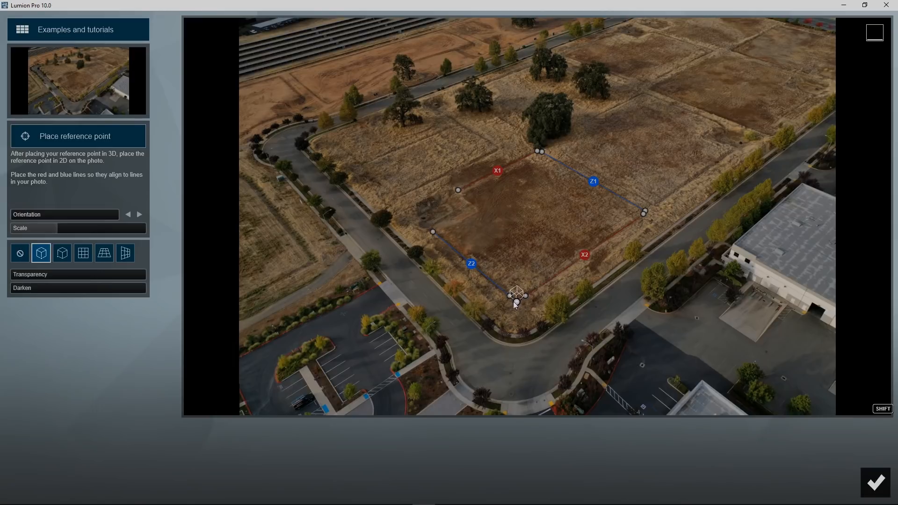
Raise the villa overlay's transparency, reduce the model's scale slightly to fit the brown lot, and accept the photo match.
click(40, 139)
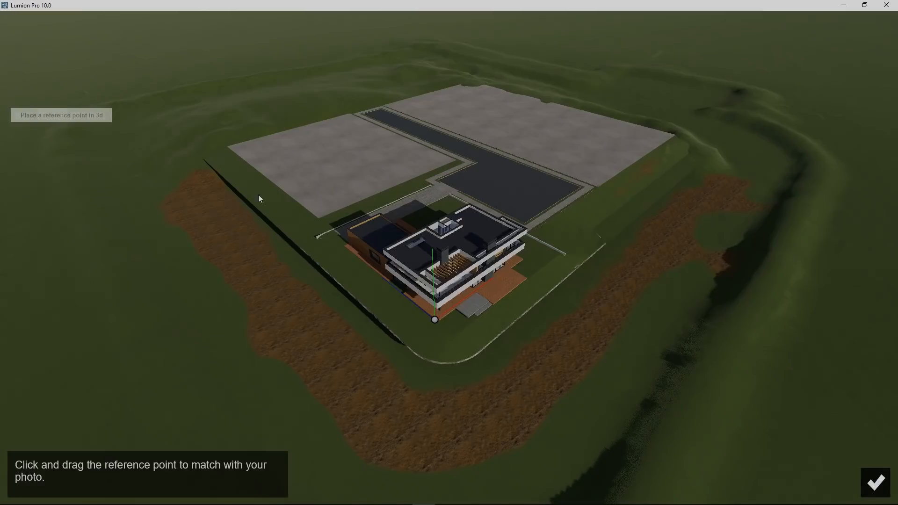
click(875, 482)
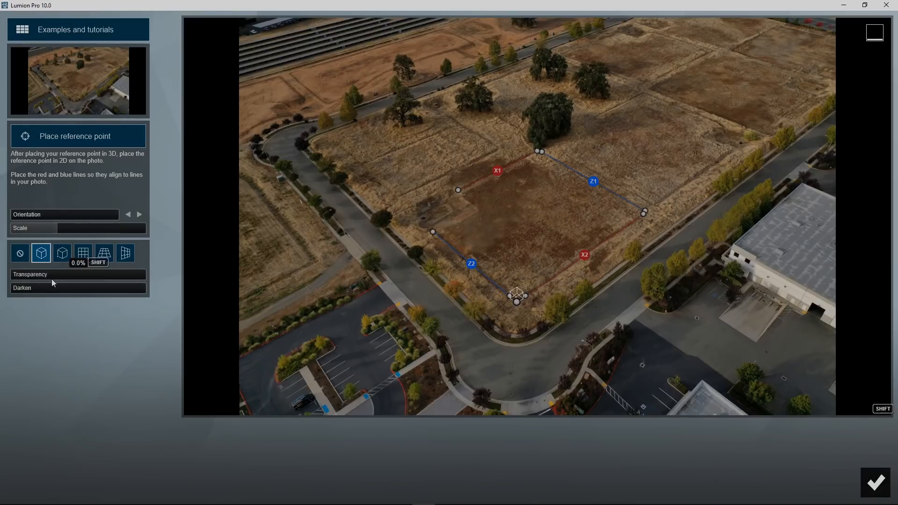
drag(52, 279, 97, 266)
drag(63, 227, 50, 235)
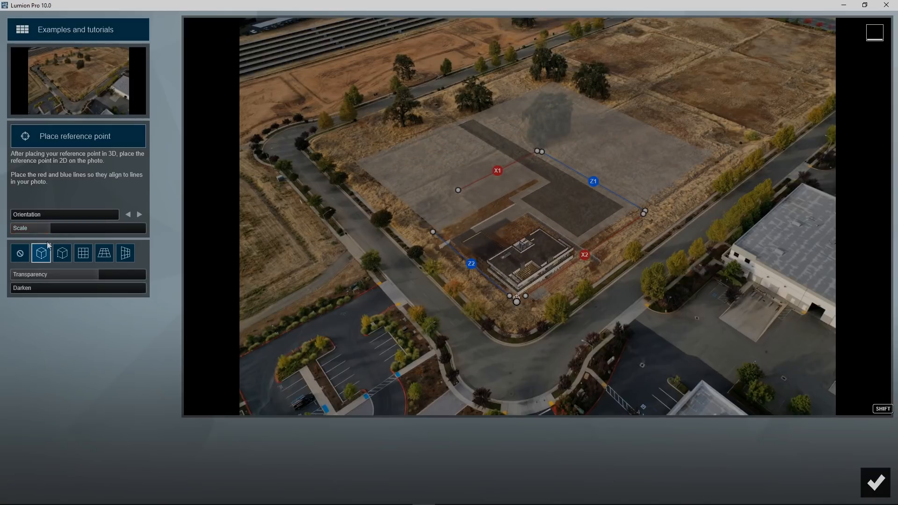
click(874, 481)
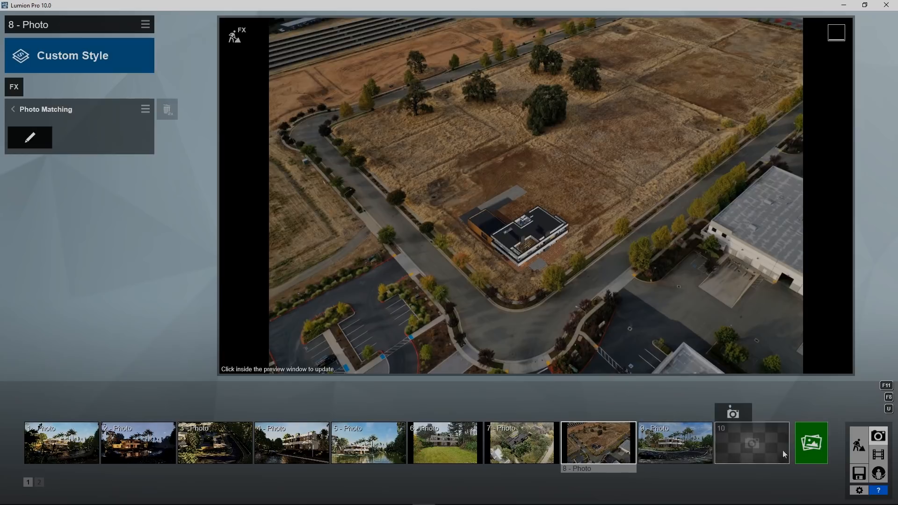
Render the photo-matched view at 1920x1080 as a JPG file named test.
click(811, 442)
click(376, 378)
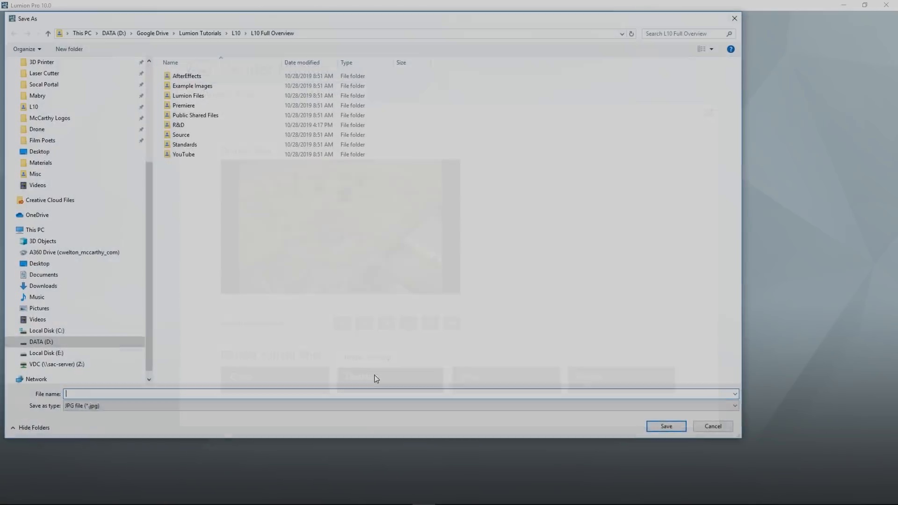
text(t)
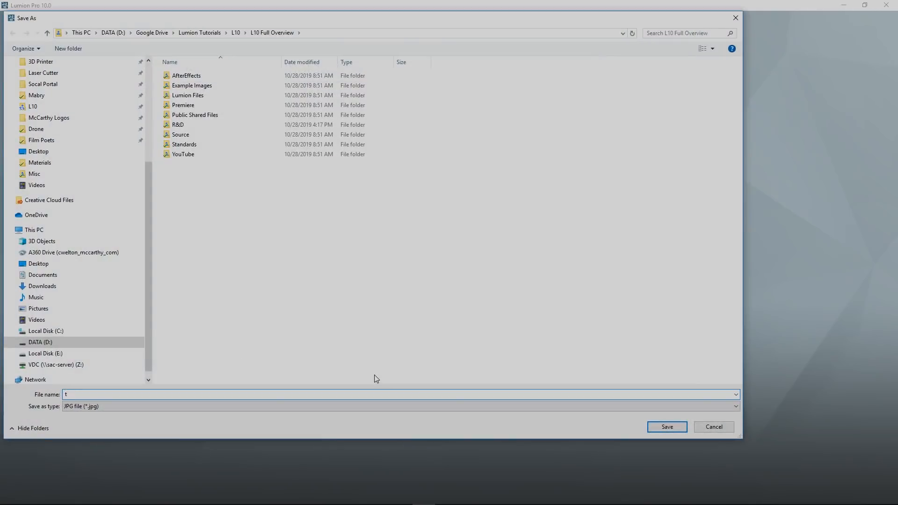
text(est)
key(Return)
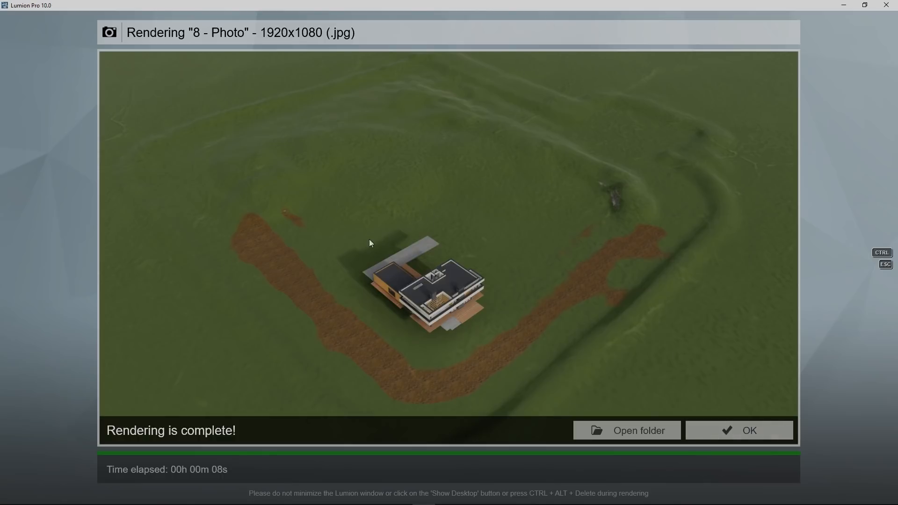
click(729, 429)
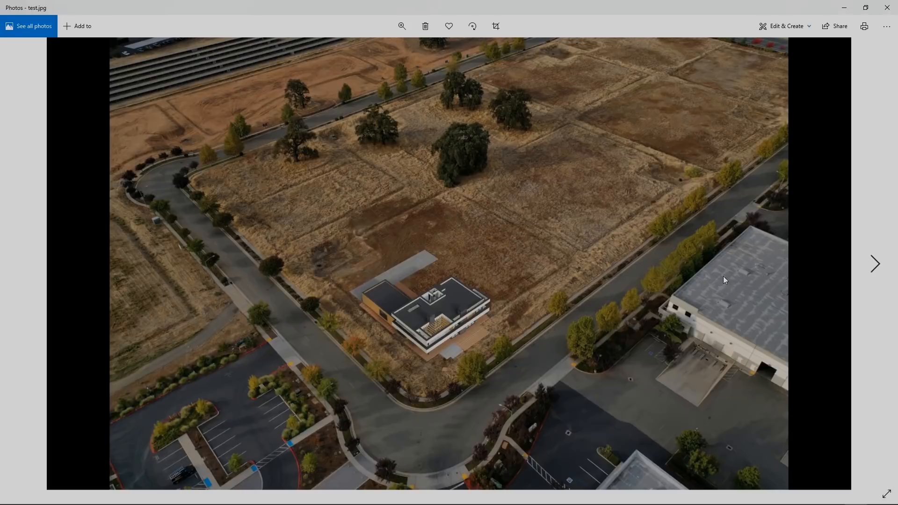
Compare test.jpg with its test_lumion and test_PhotoMask versions in Photos, and return to Lumion to refresh the photo preview.
click(882, 268)
click(882, 269)
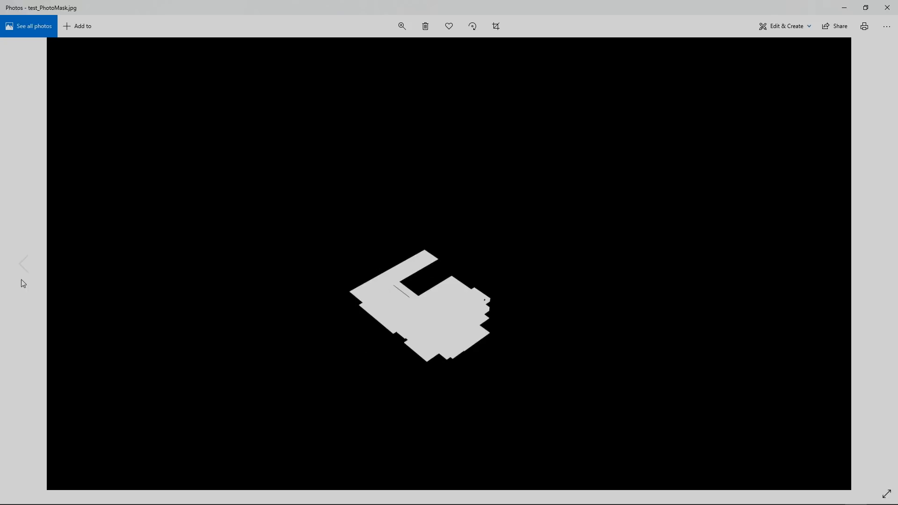
click(23, 264)
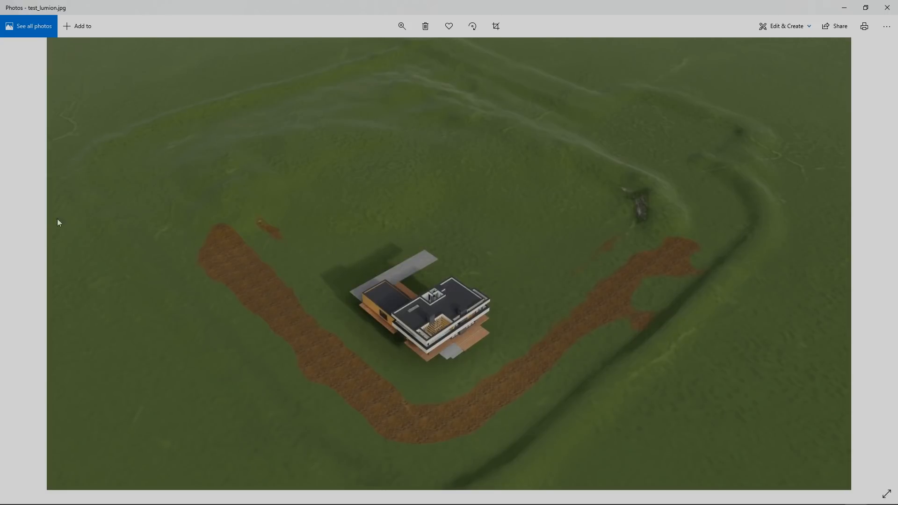
click(19, 263)
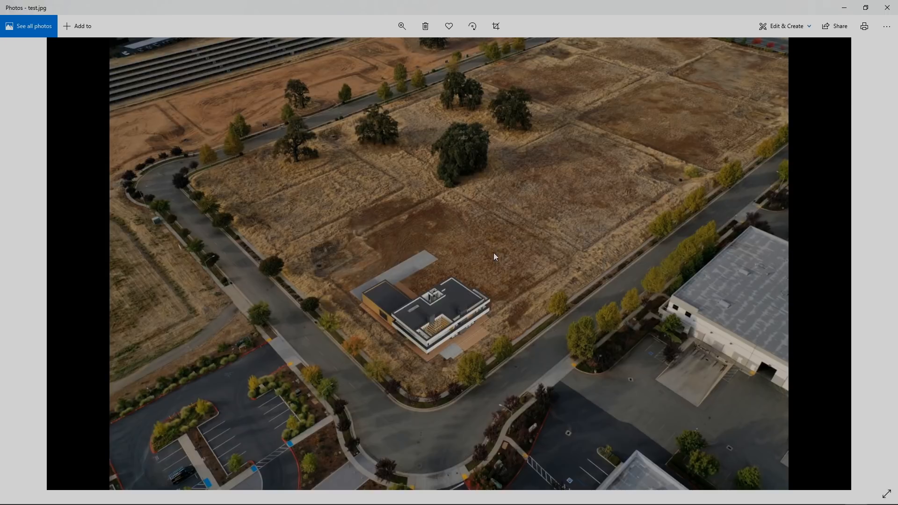
click(888, 7)
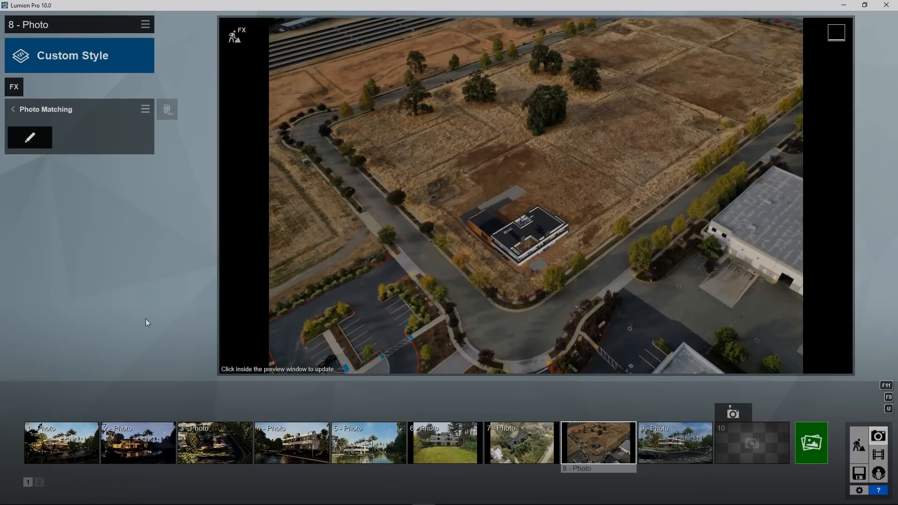
click(766, 167)
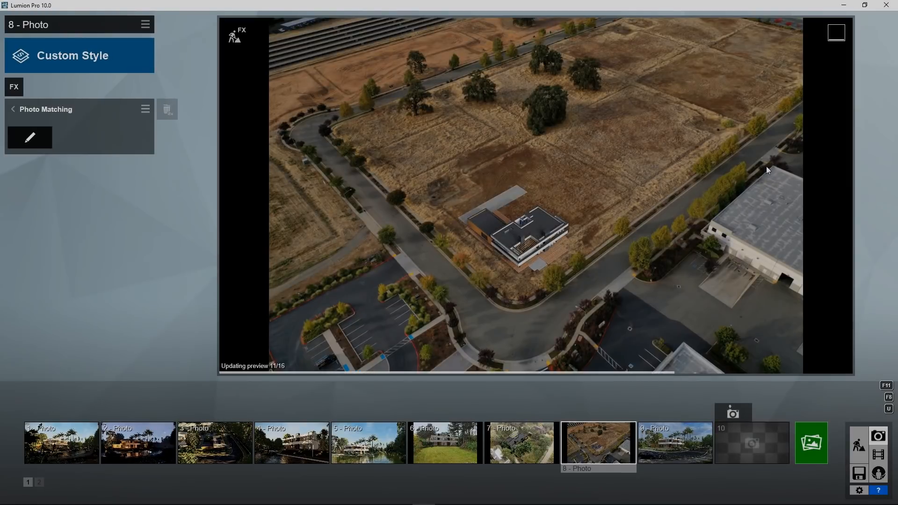
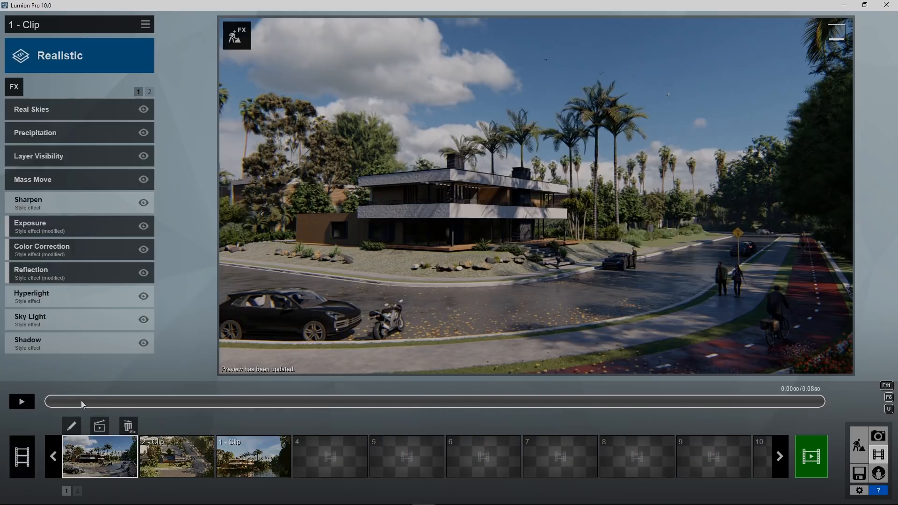
Record a new clip in slot 5 with one camera keyframe from the street corner and one closer to the villa's side facade.
click(443, 468)
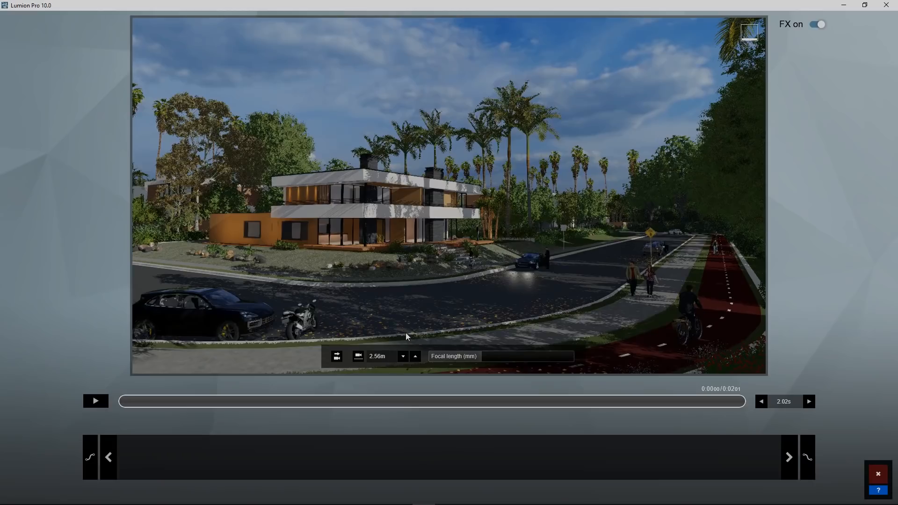
click(406, 328)
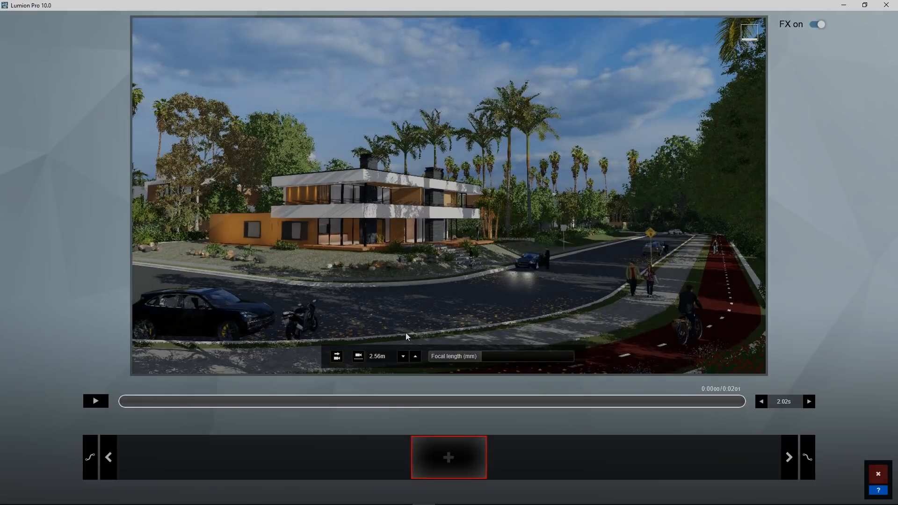
click(452, 458)
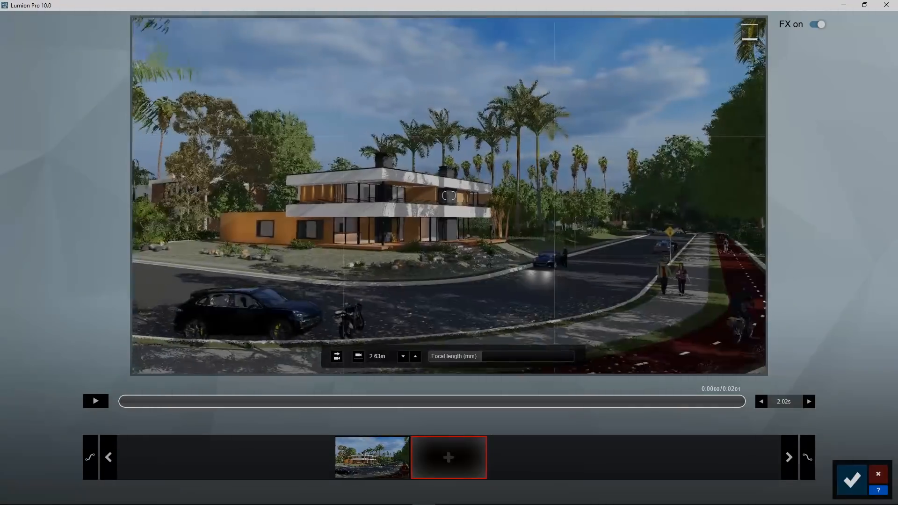
key(w)
key(s)
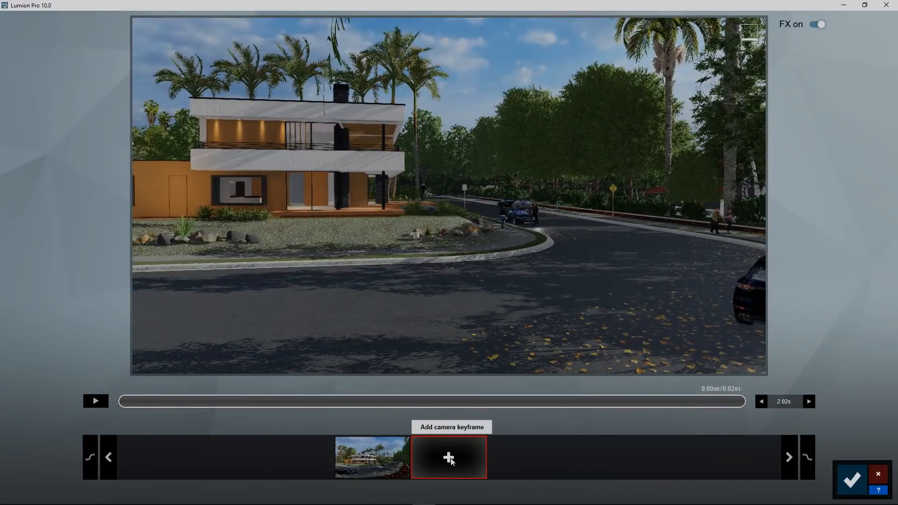
click(451, 461)
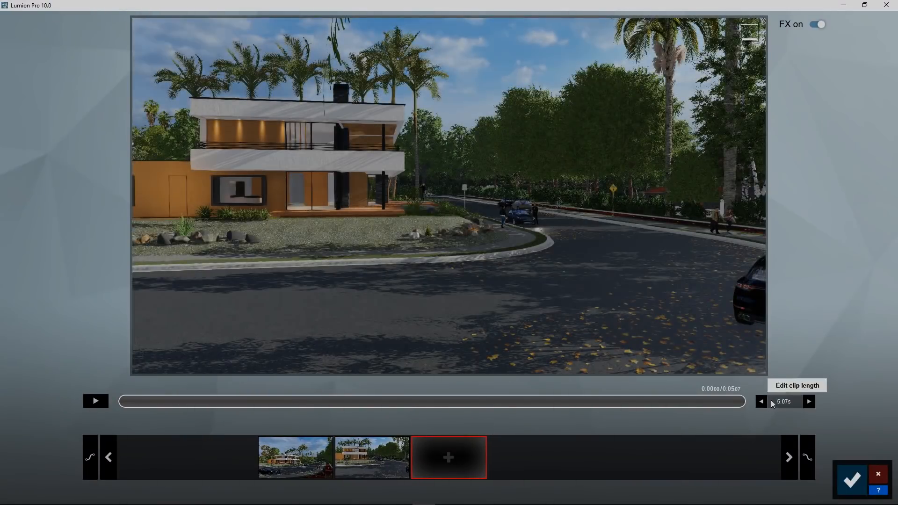
Set the new clip's length to 9 seconds.
click(774, 402)
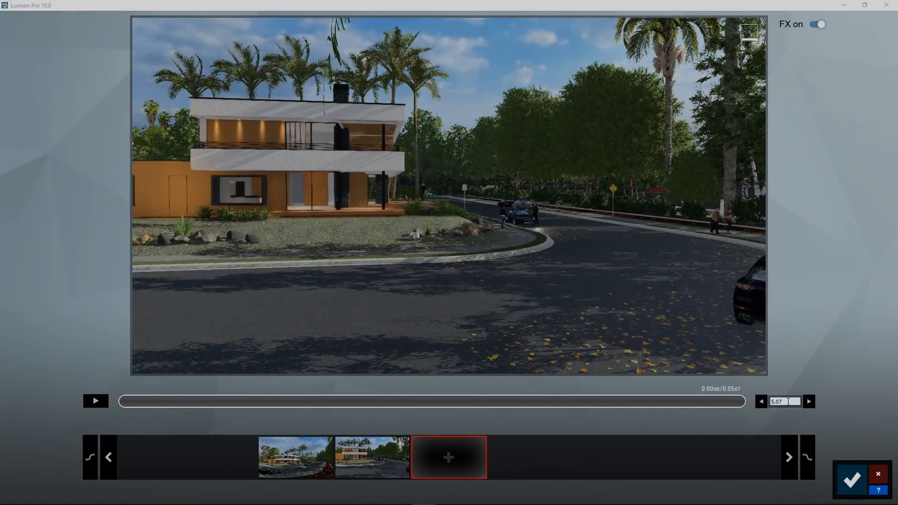
double_click(788, 401)
text(9)
key(Return)
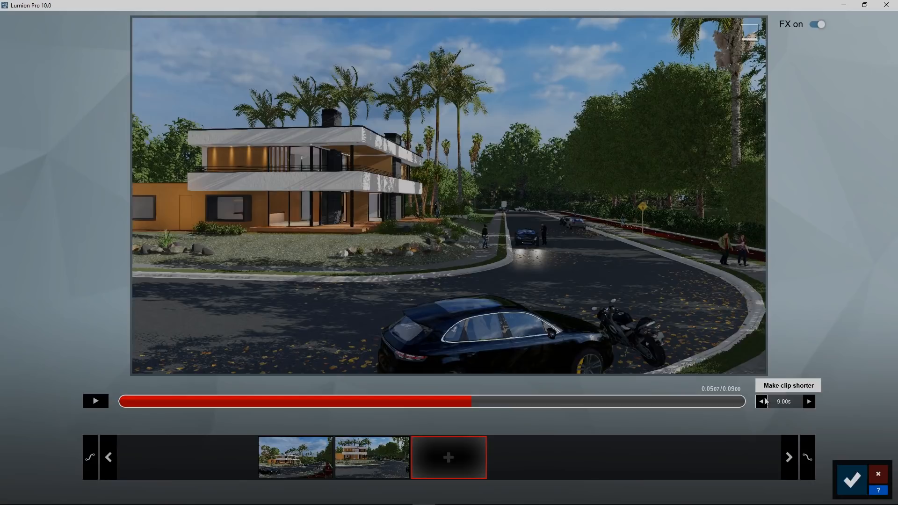
Try linear ease-in and ease-out on the clip and set both back to smooth.
click(808, 452)
click(91, 456)
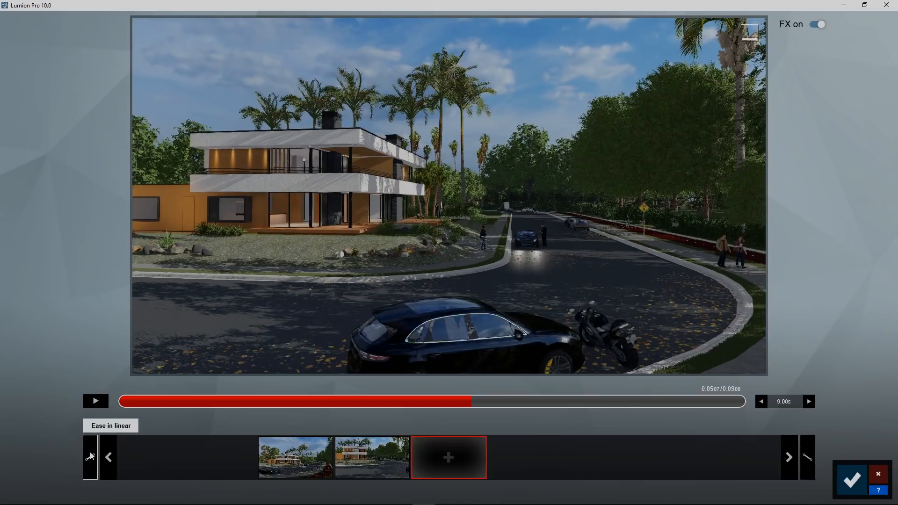
drag(141, 402, 220, 401)
click(91, 456)
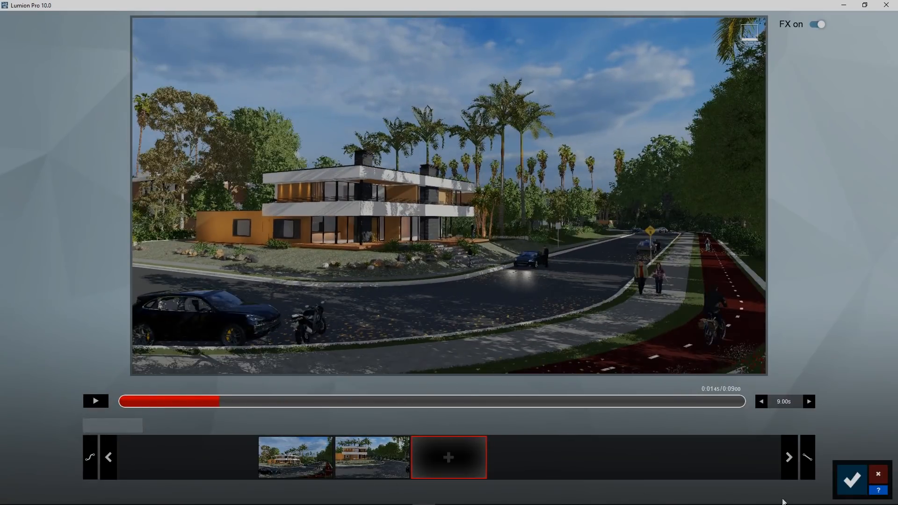
click(807, 457)
Preview the clip from its beginning and near its end to examine the smooth camera easing.
drag(167, 401, 119, 401)
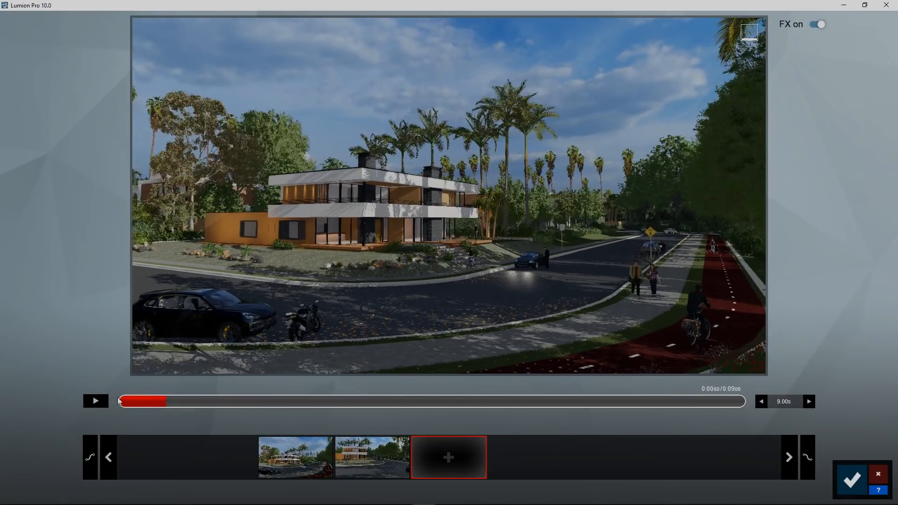
click(96, 400)
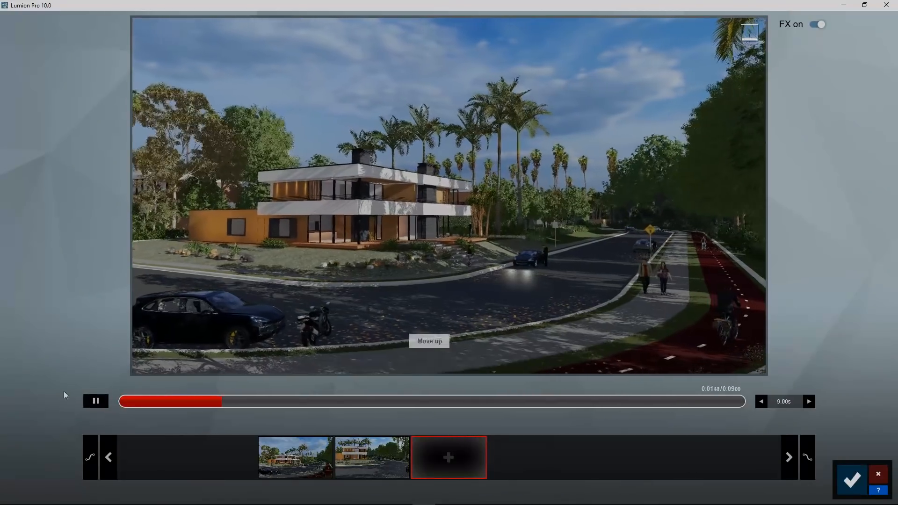
click(119, 404)
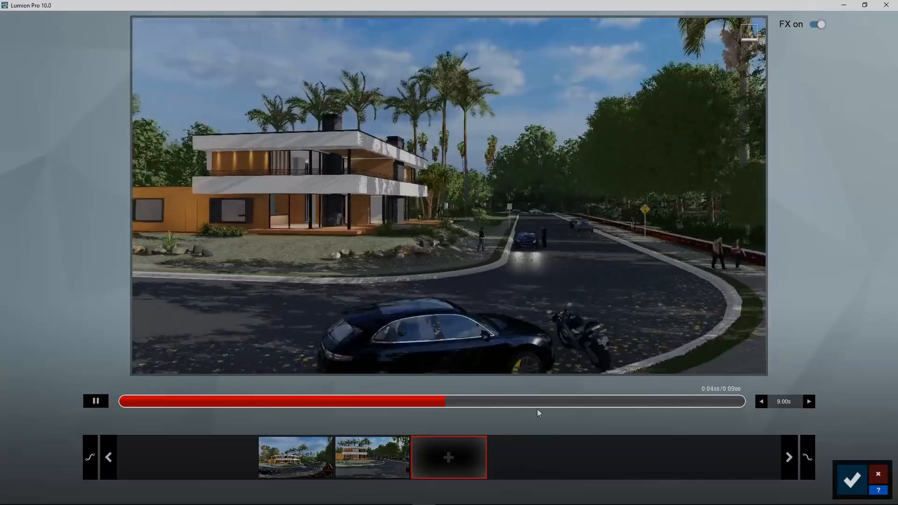
click(695, 403)
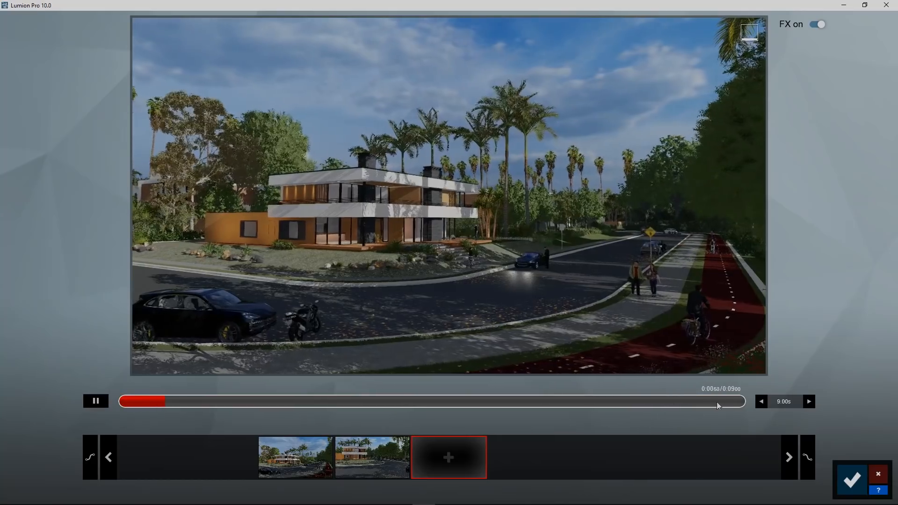
click(669, 405)
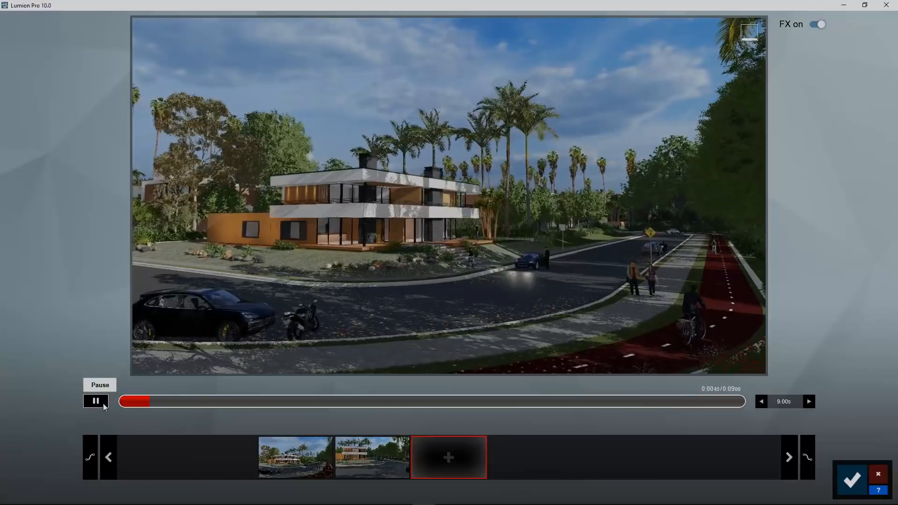
click(96, 401)
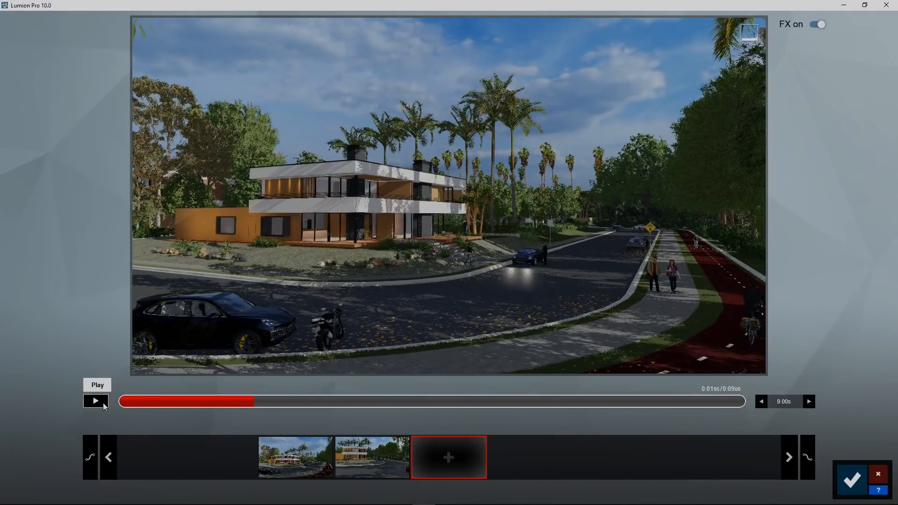
Set the clip's ease-in and ease-out to linear, play it back, and save the clip.
click(90, 458)
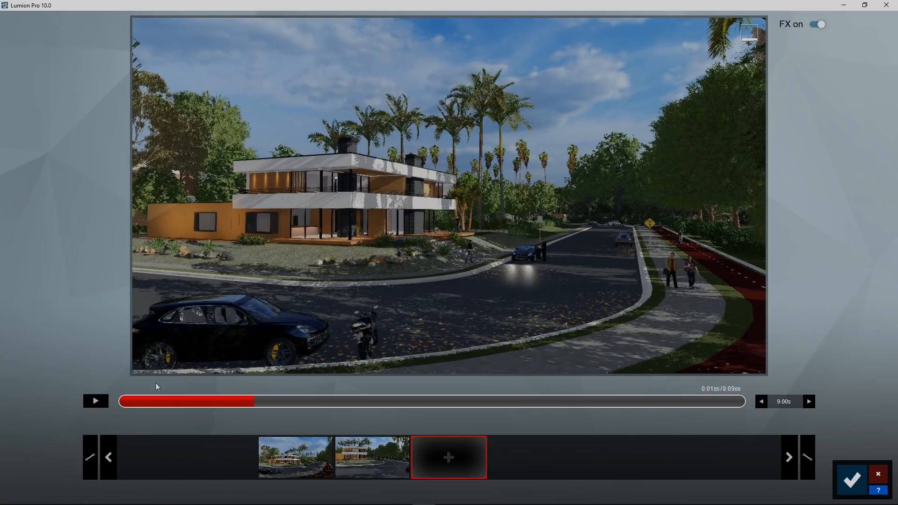
click(90, 400)
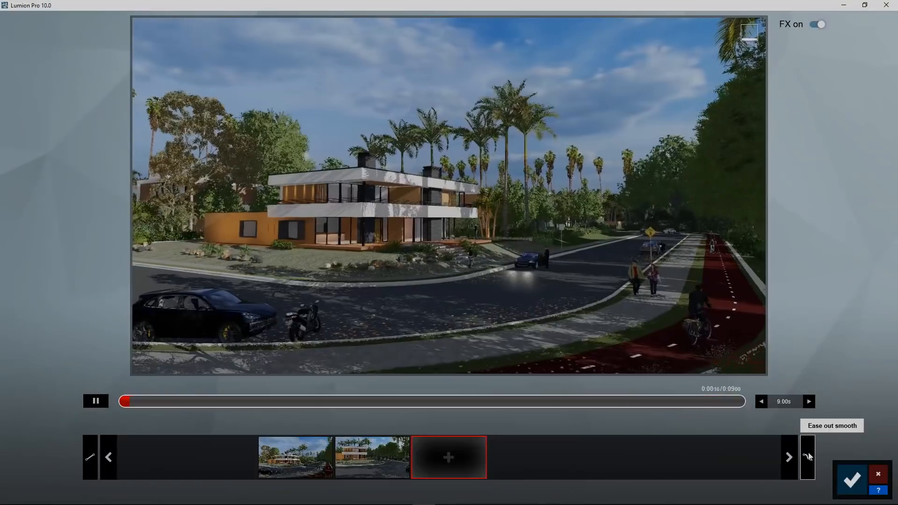
click(808, 456)
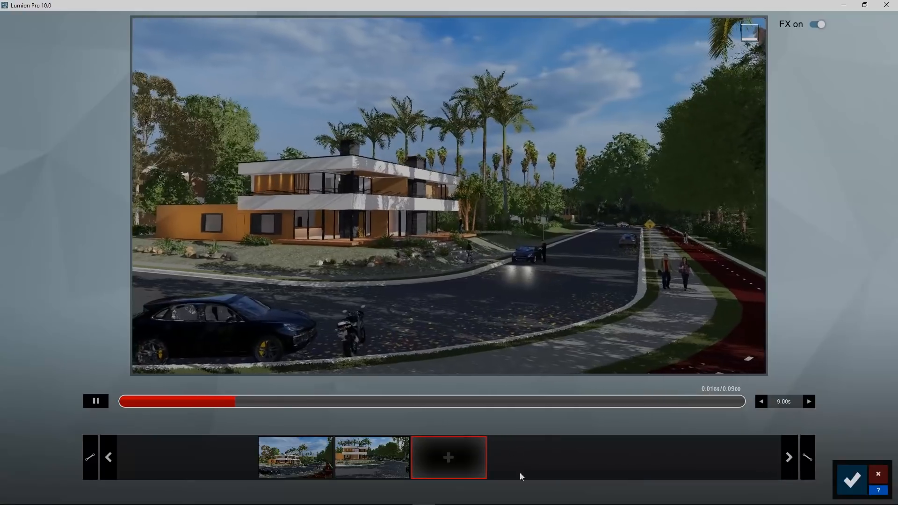
click(851, 480)
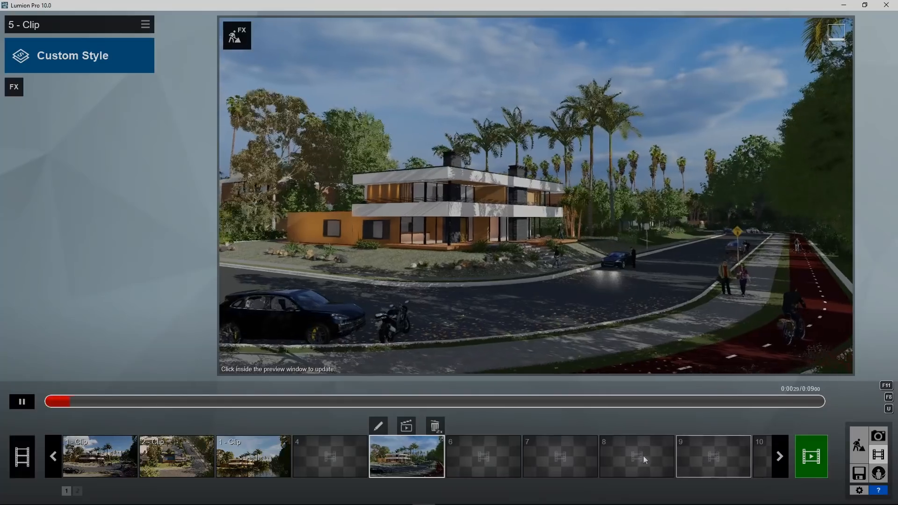
Create a new clip in empty slot 6 and add its starting camera keyframe facing the villa's orange side wall from across the street.
click(466, 447)
click(484, 328)
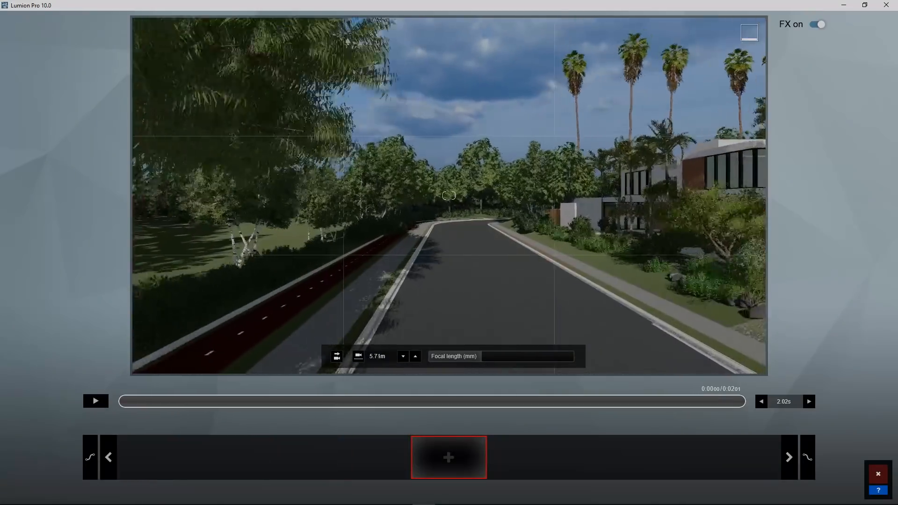
right_drag(449, 195, 638, 211)
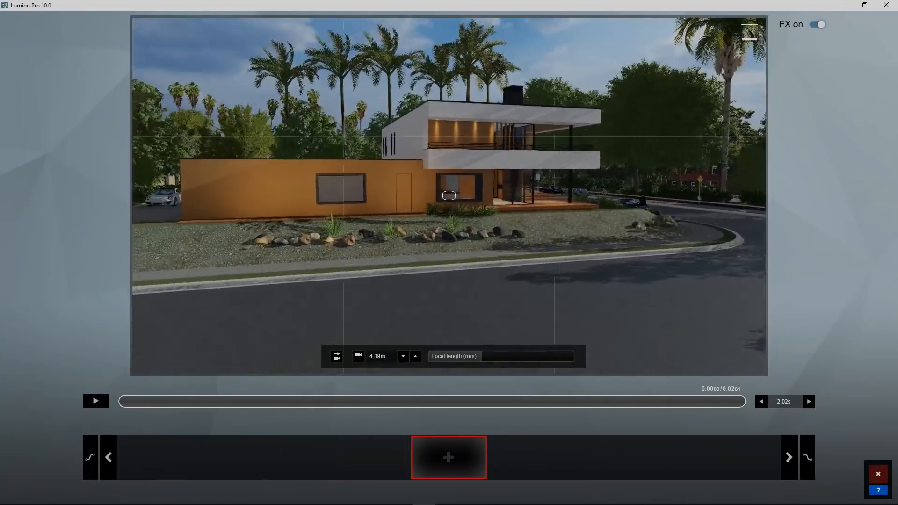
key(w)
right_drag(449, 195, 331, 170)
key(s)
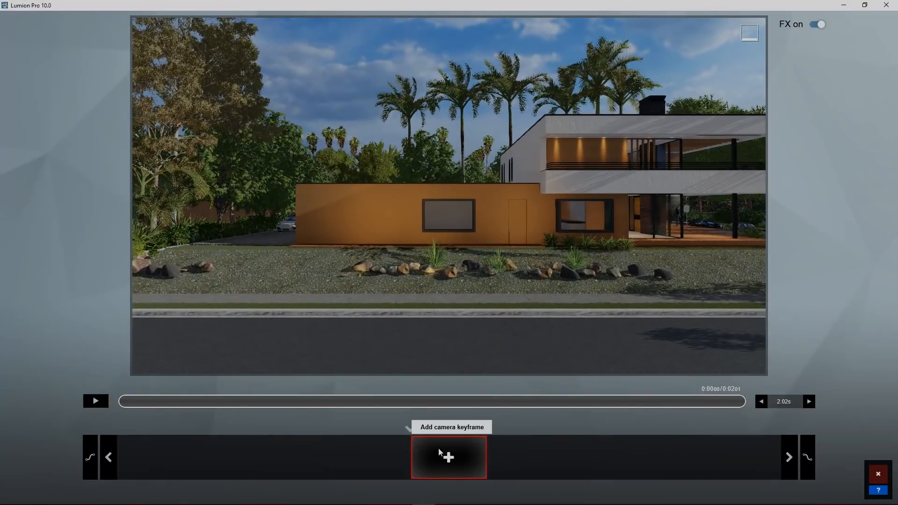
click(439, 452)
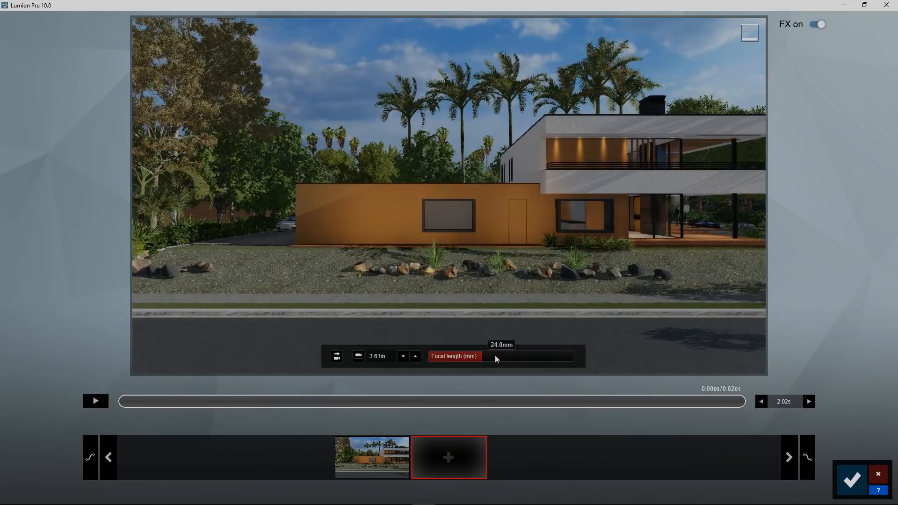
Add a second keyframe farther along the villa and save the clip at 8.6 seconds with linear easing.
key(d)
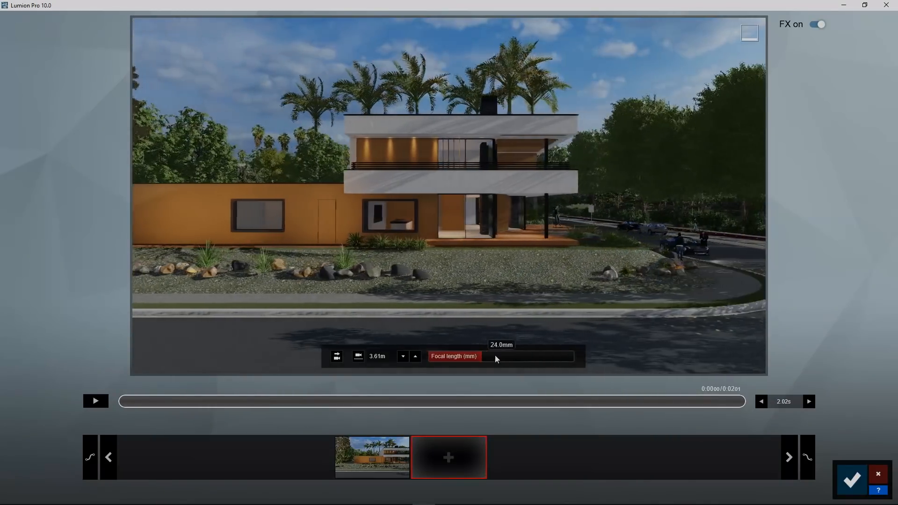
click(448, 456)
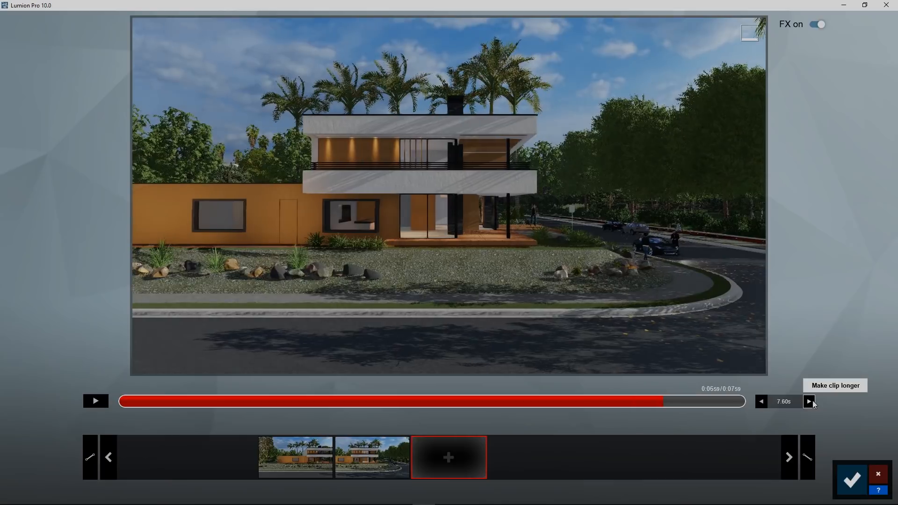
click(852, 479)
Play back the start of clip 6, then reopen it to review its length and easing and save it again.
click(34, 403)
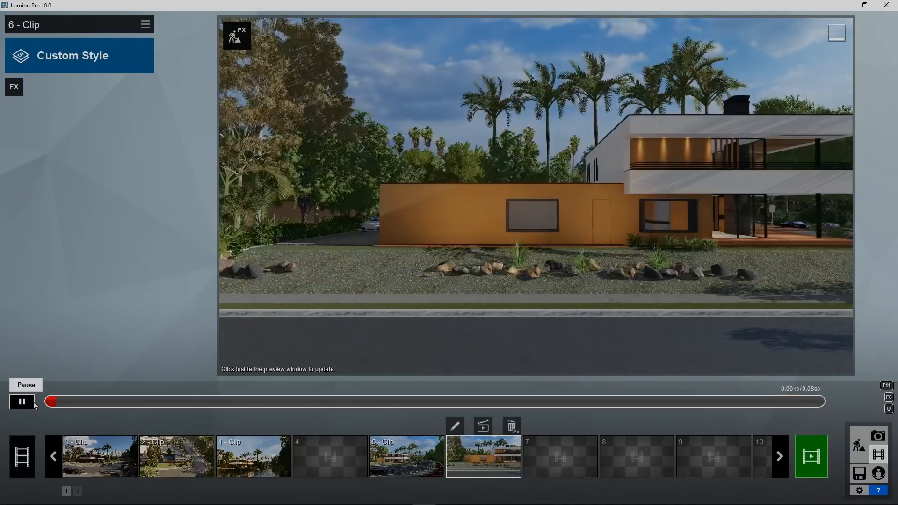
click(34, 404)
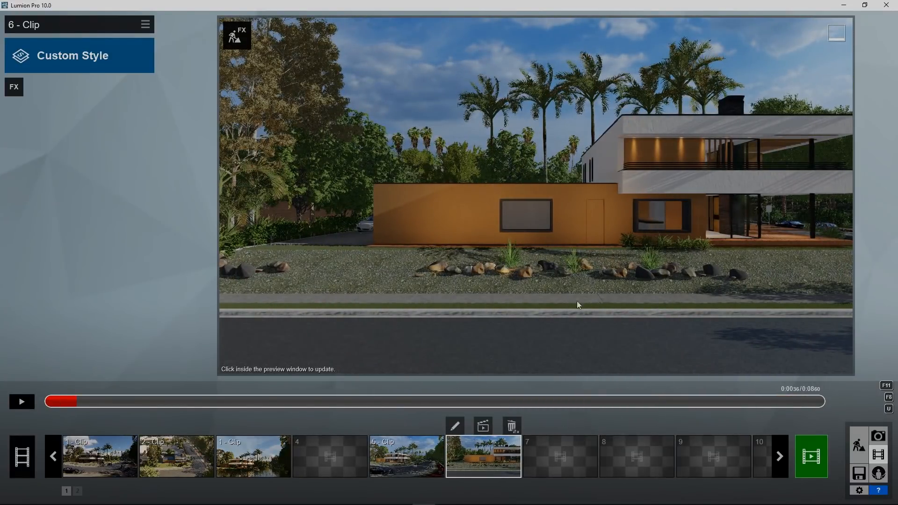
click(456, 426)
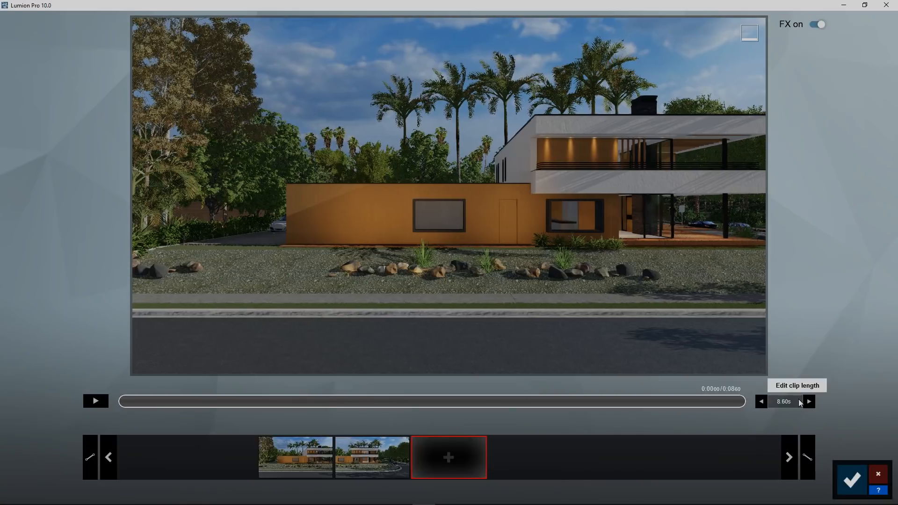
mouse_move(646, 237)
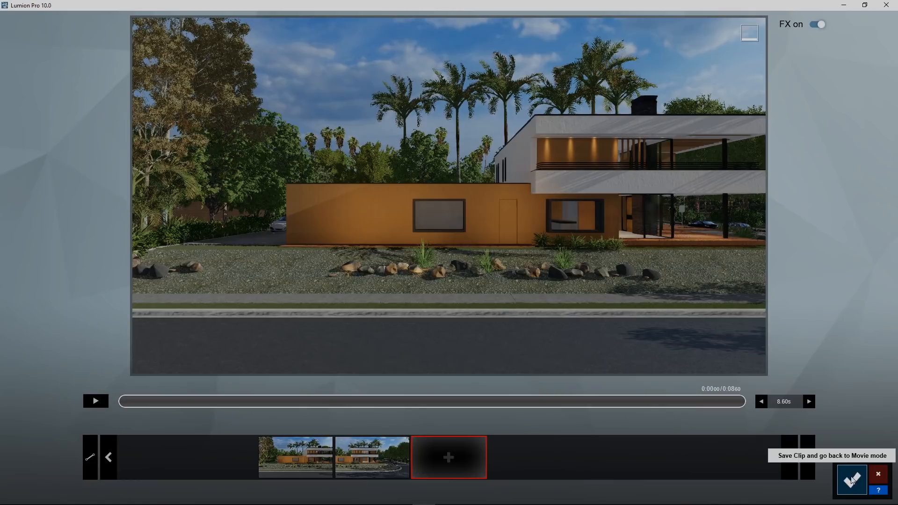
click(852, 479)
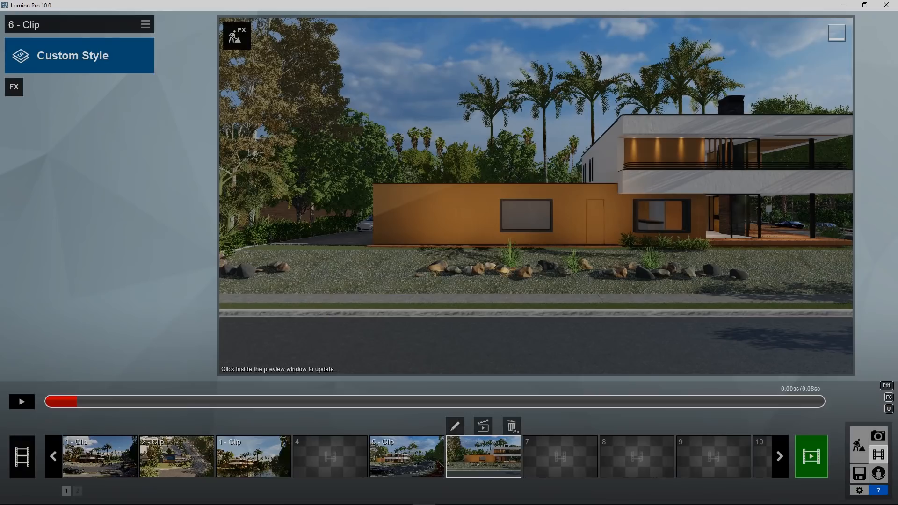
Return to build mode on the street and browse page 10 of the broadleaf trees in the Nature library.
click(858, 445)
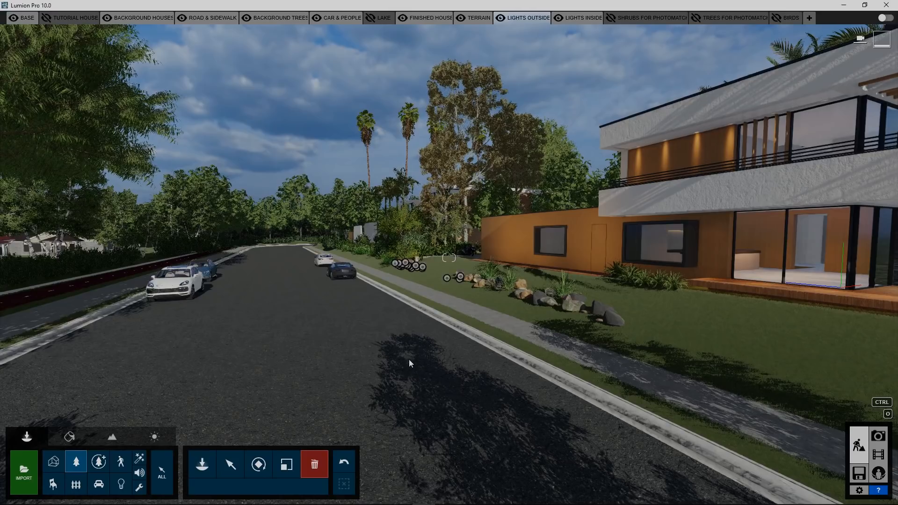
right_drag(409, 363, 449, 258)
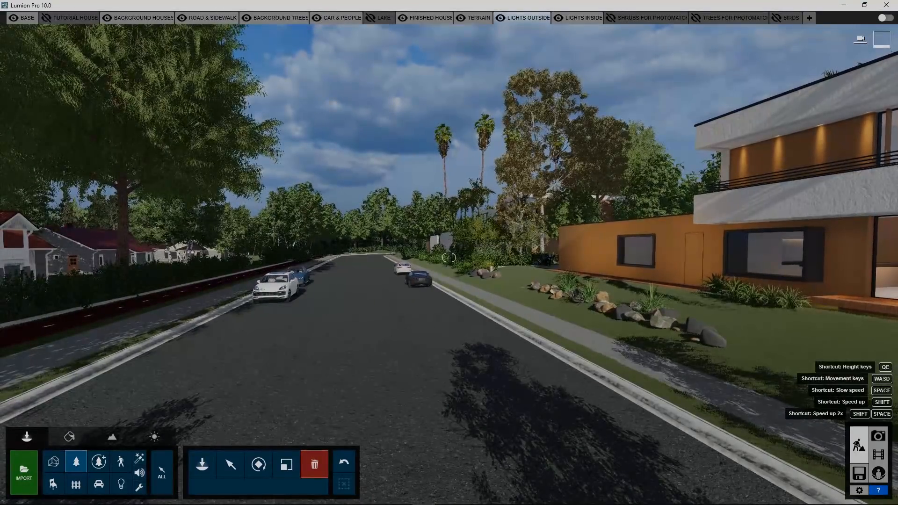
key(s)
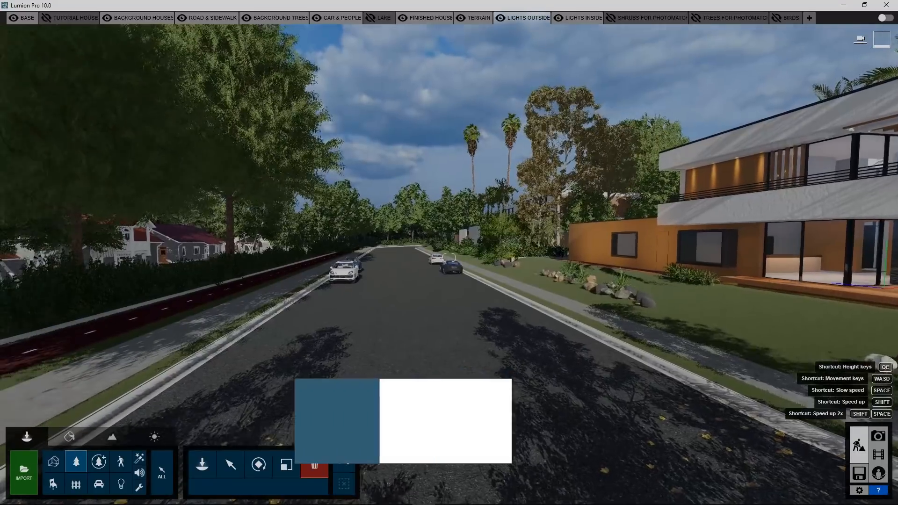
key(w)
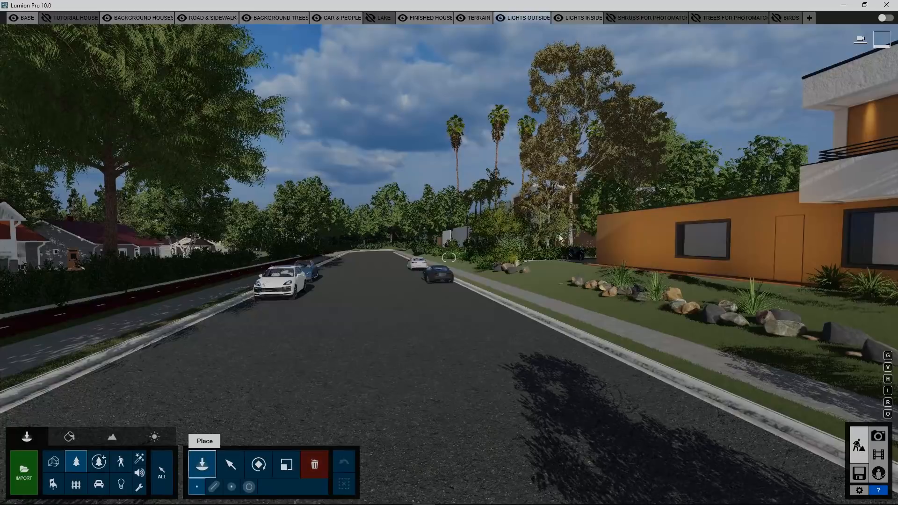
click(202, 464)
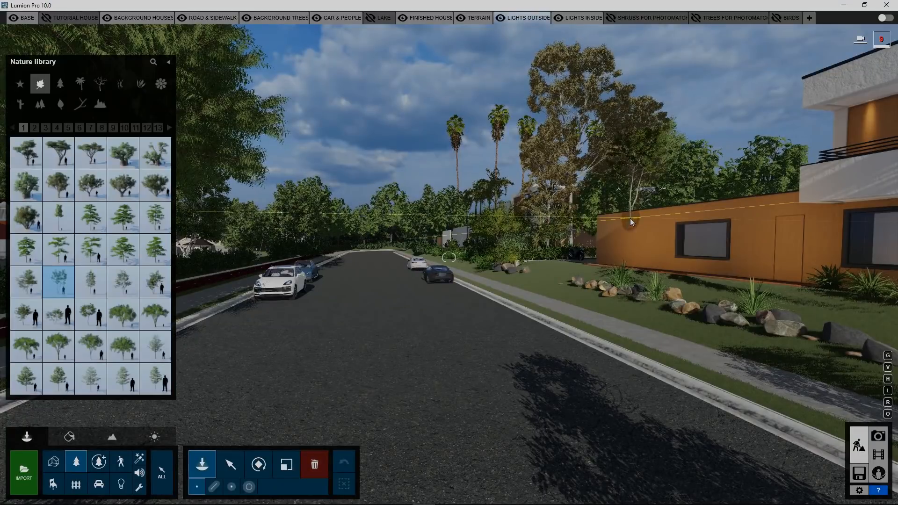
click(124, 131)
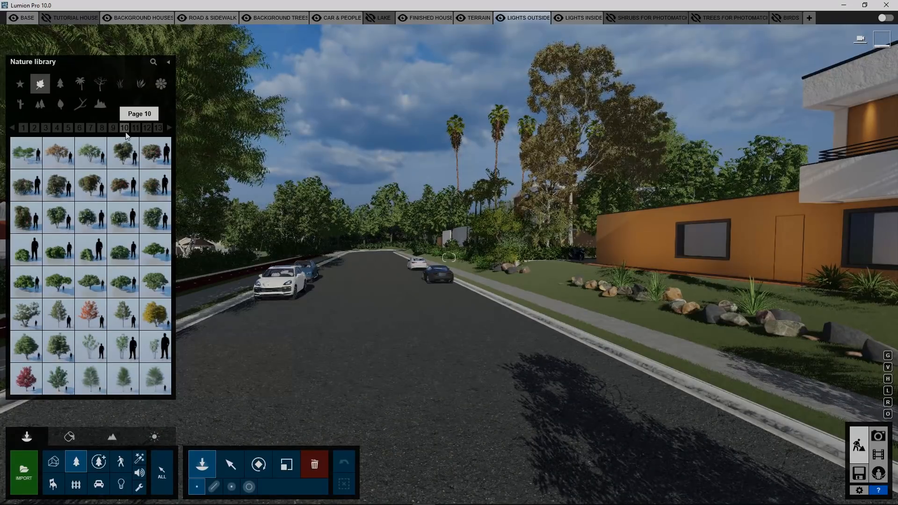
click(425, 318)
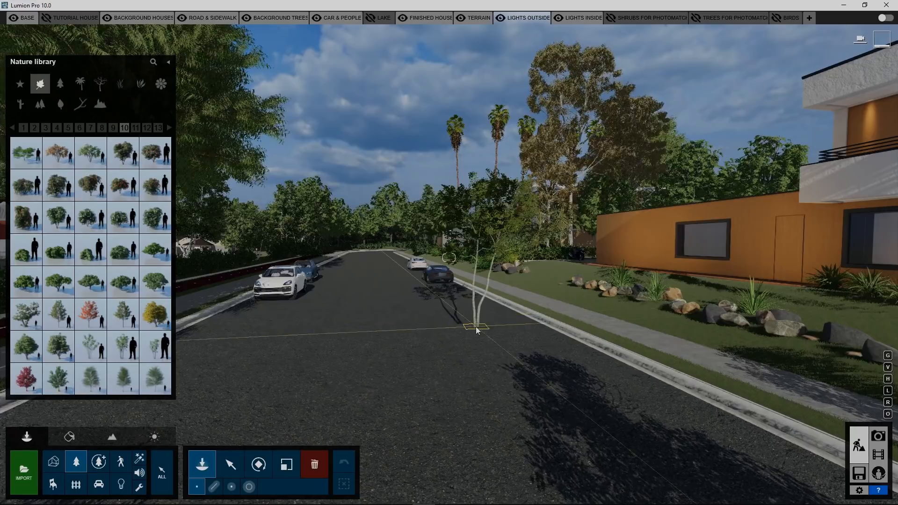
Fly over the street to the birch trees behind the hedge and examine their bark and foliage up close.
mouse_move(488, 324)
right_down()
mouse_move(500, 360)
mouse_move(489, 339)
right_up()
key(q)
key(q)
key(s)
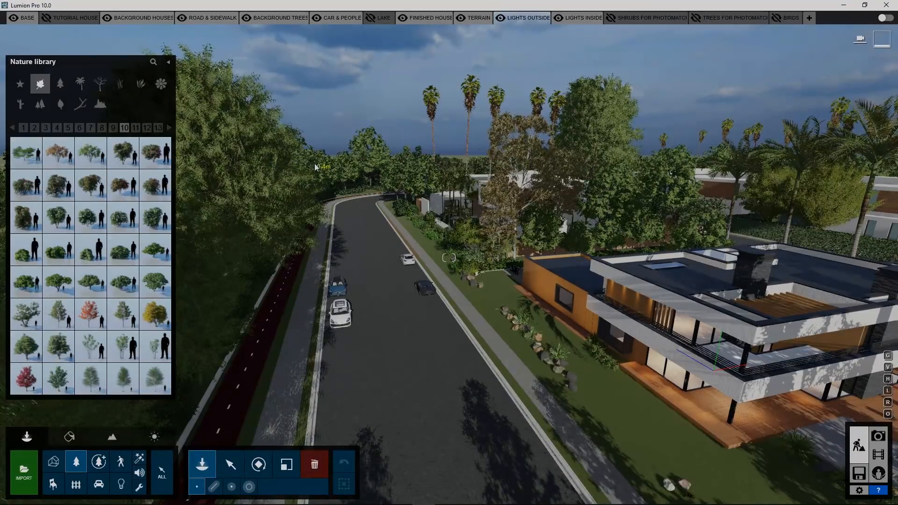
right_drag(479, 152, 505, 154)
key(w)
right_drag(449, 258, 448, 257)
key(w)
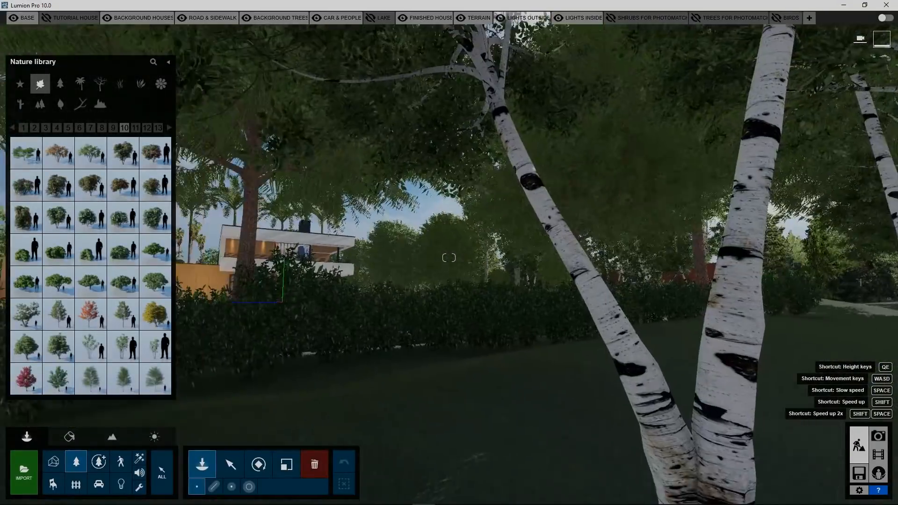
key(w)
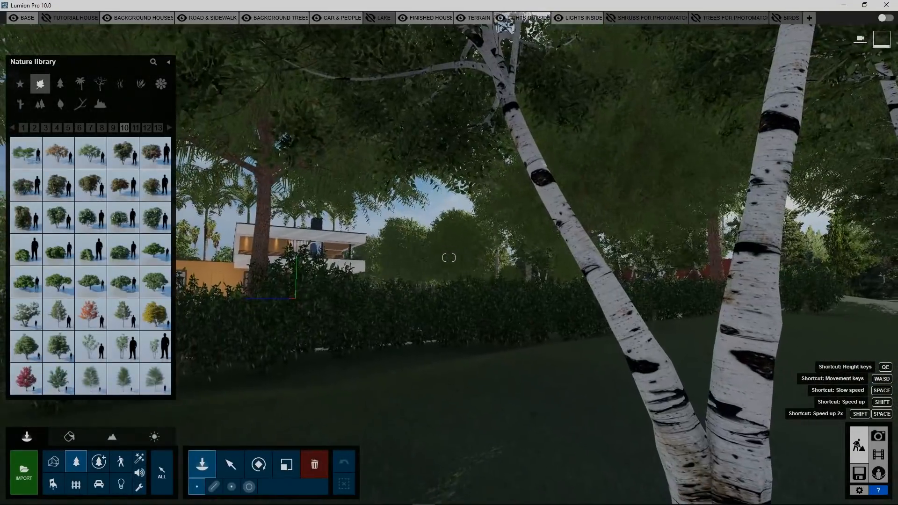
key(s)
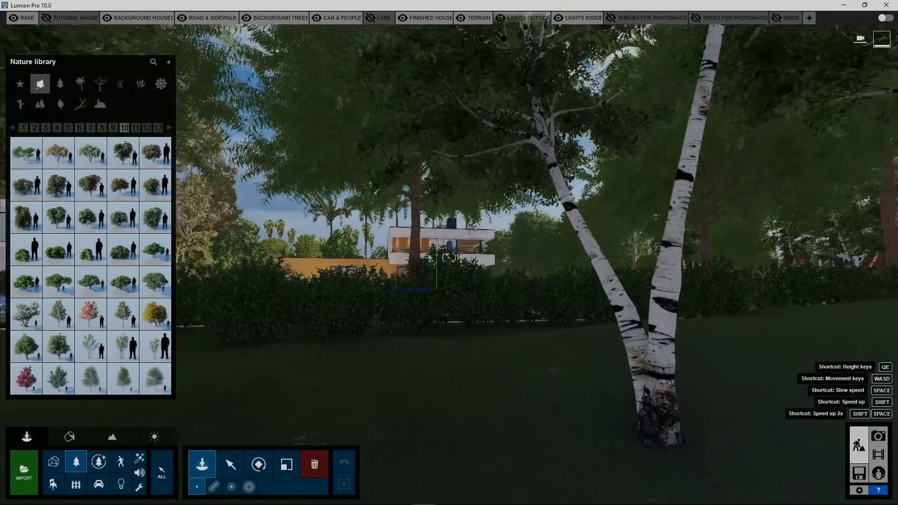
key(w)
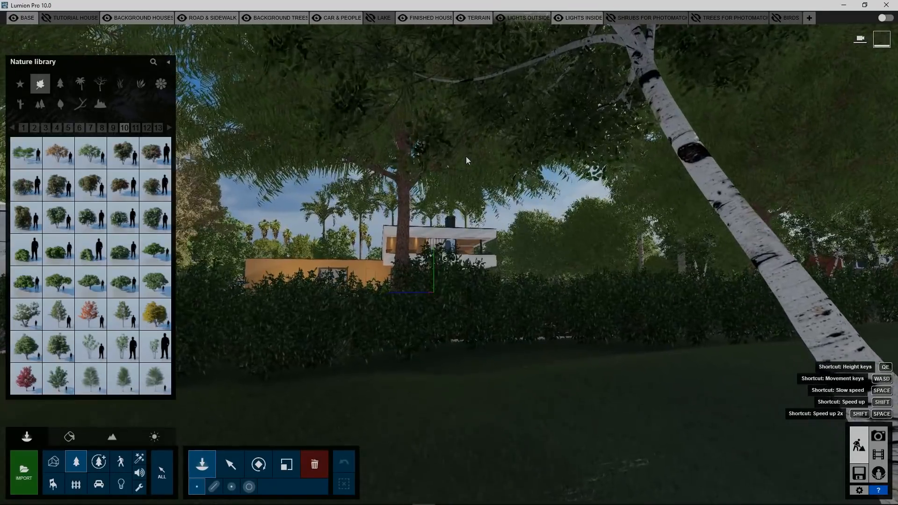
key(w)
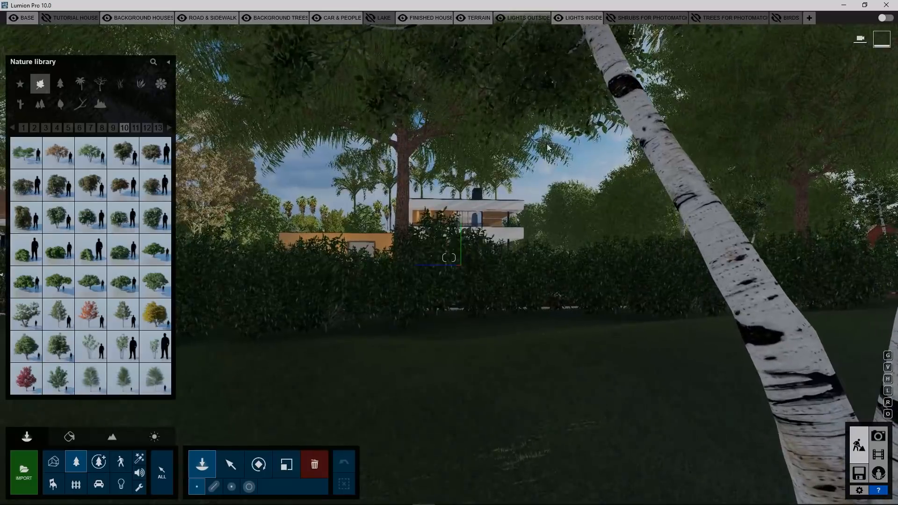
Return to the street corner facing the villa and browse the trees and plants in the Fine-detail Nature library.
key(shift+w)
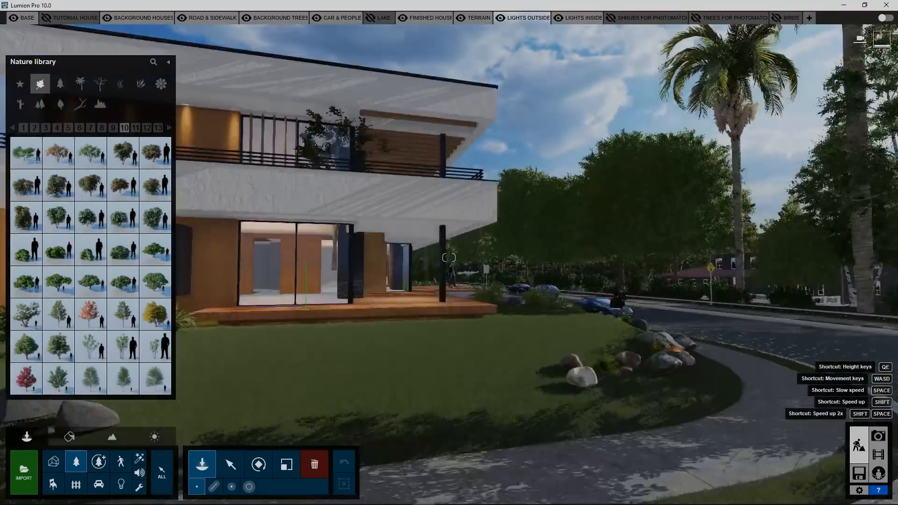
right_drag(449, 258, 487, 249)
key(shift+s)
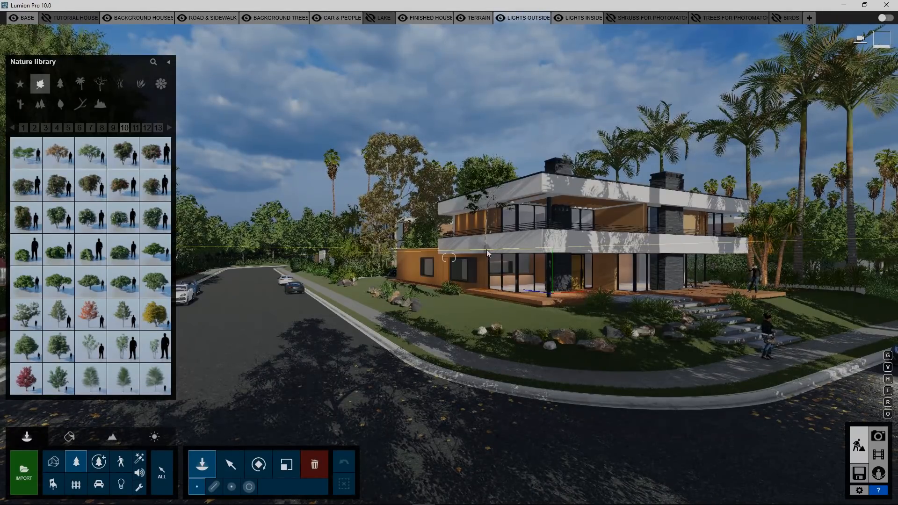
key(w)
right_drag(509, 275, 468, 292)
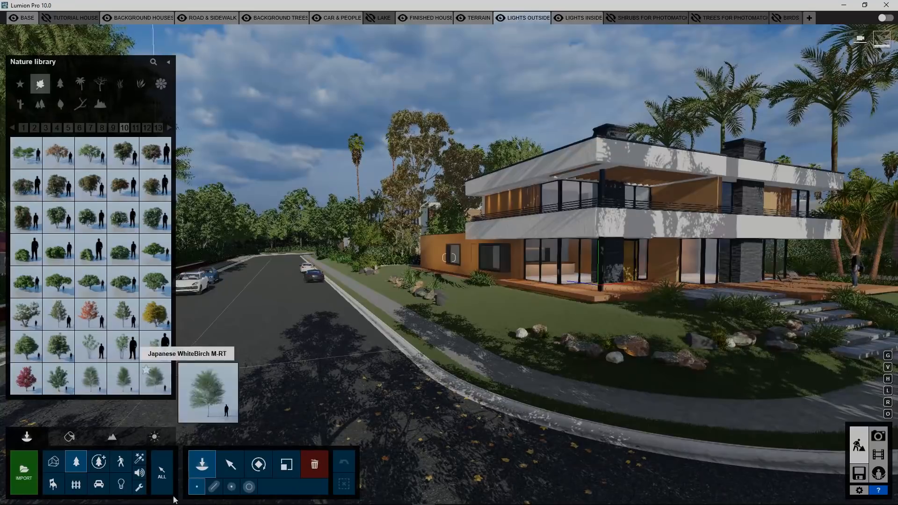
click(99, 461)
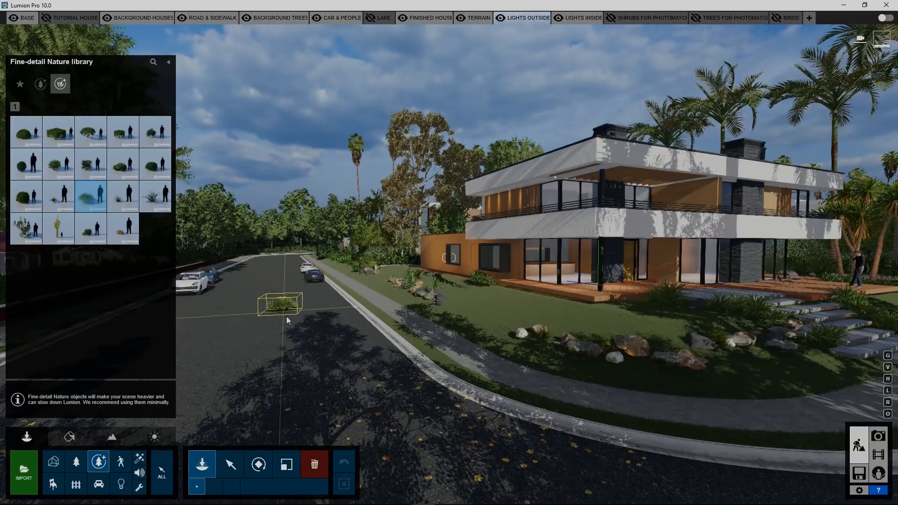
click(41, 84)
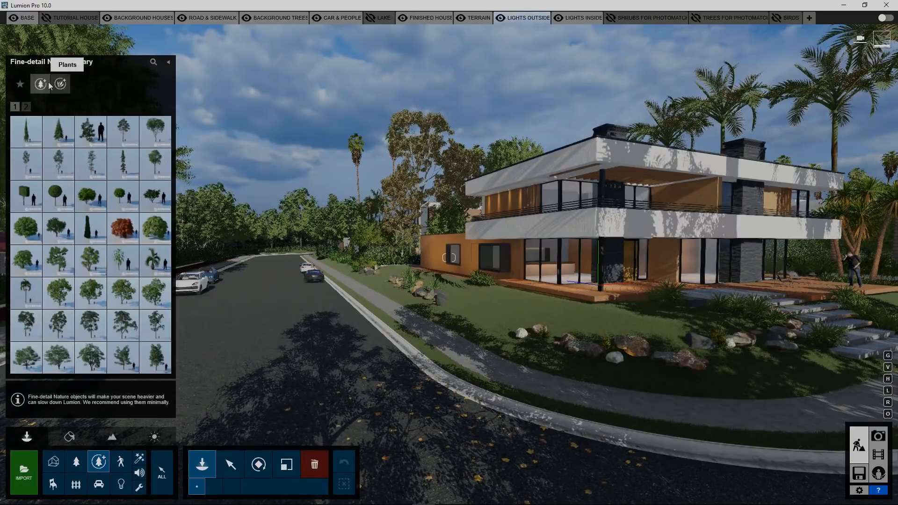
click(42, 84)
click(58, 84)
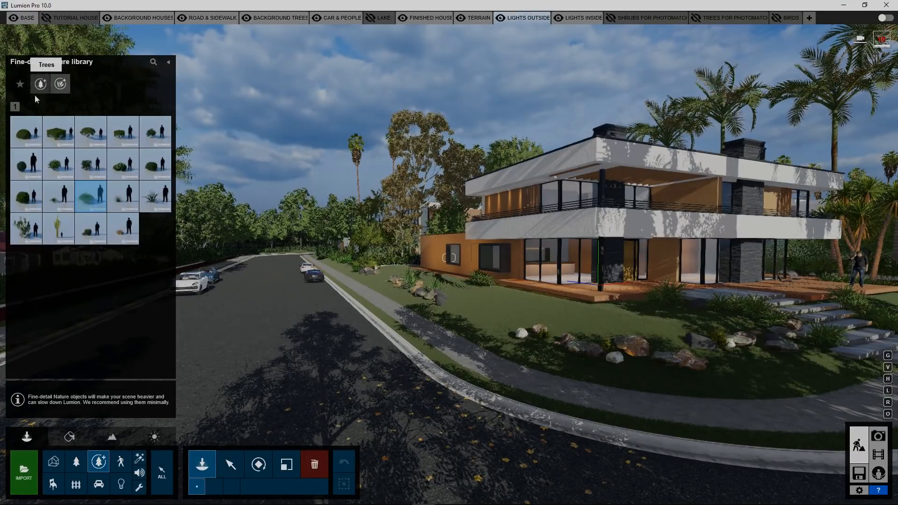
click(26, 107)
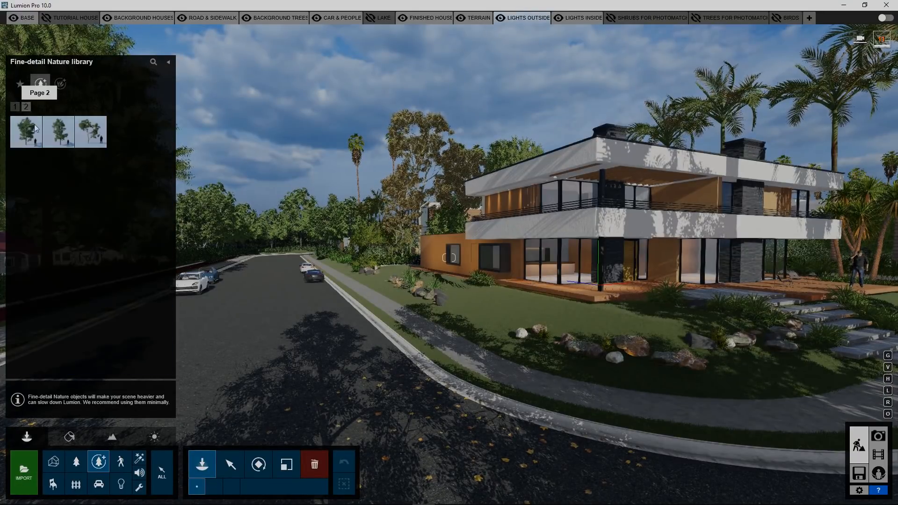
click(15, 107)
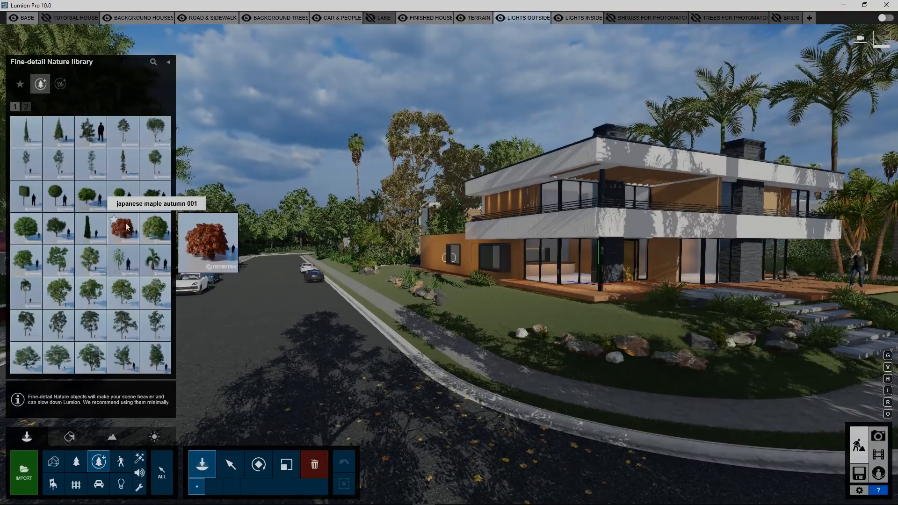
Place a green spreading maple at the street corner's curb and a large broadleaf tree beside it on the road.
click(150, 233)
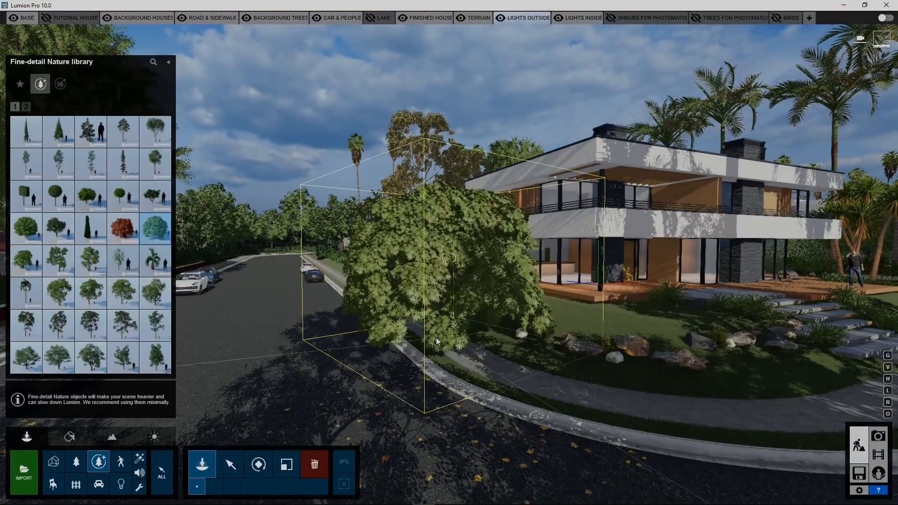
click(436, 336)
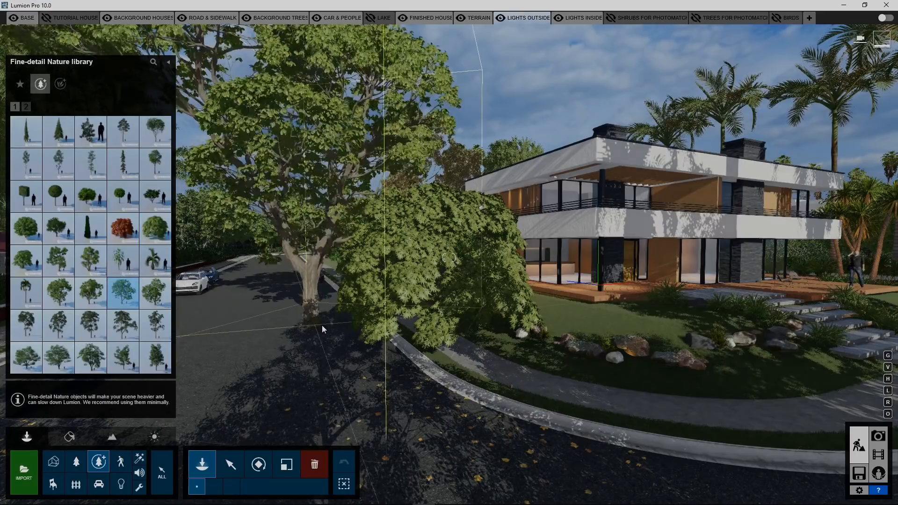
click(316, 322)
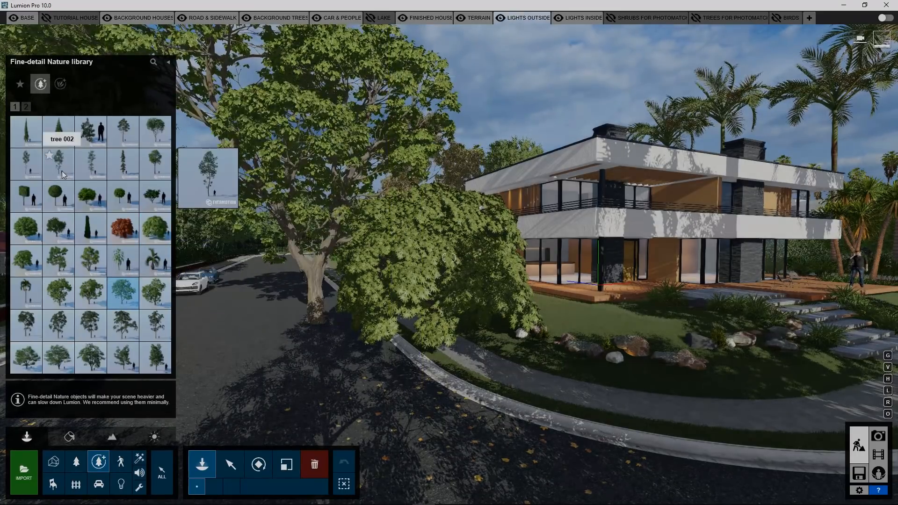
Browse the Fine-detail trees and shrubs, and place a small leafy plant and a round boxwood shrub on the road beside the large tree.
click(26, 107)
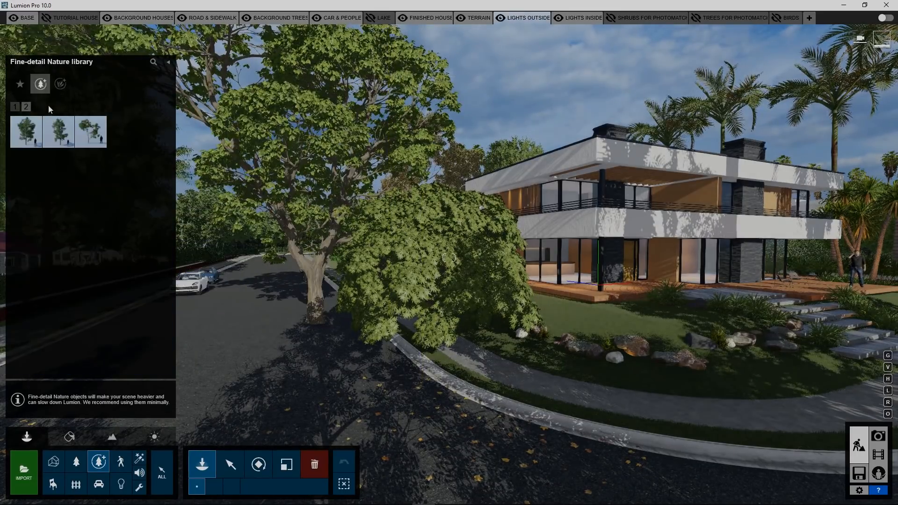
click(55, 87)
click(88, 203)
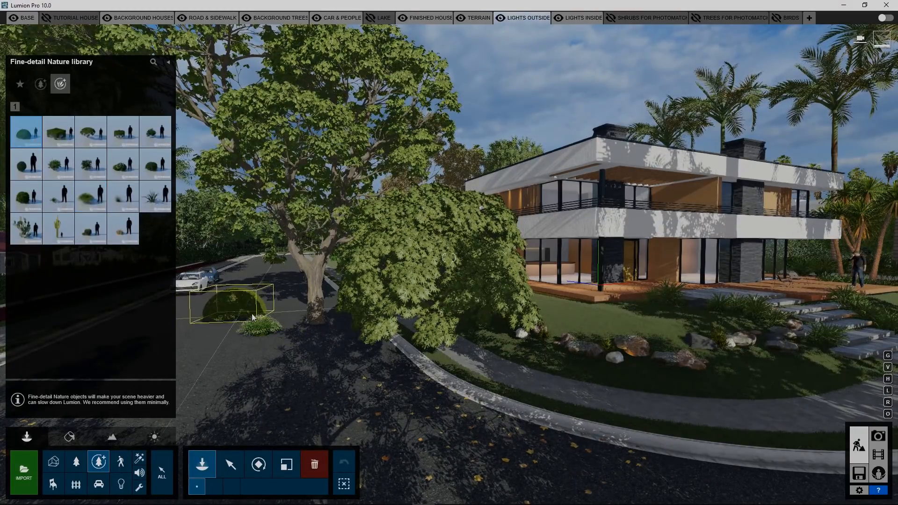
click(241, 455)
click(266, 301)
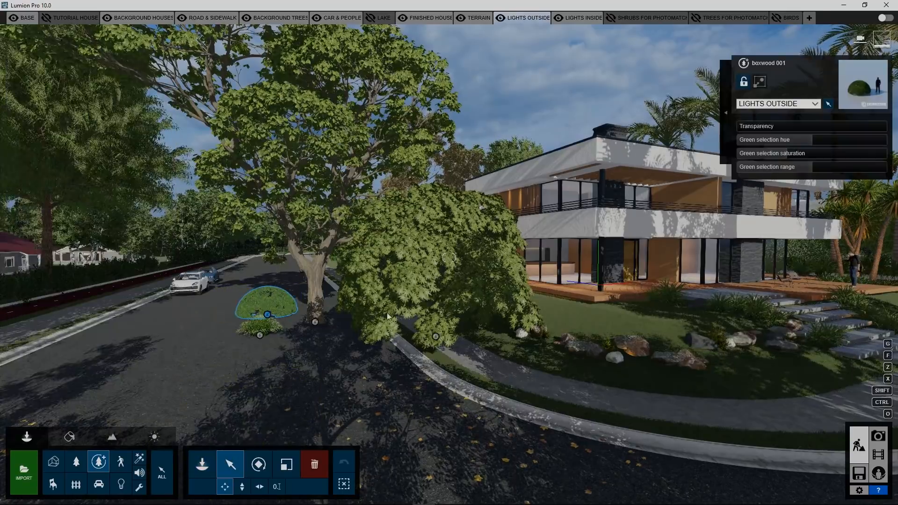
Fly up to the large broadleaf tree on the road and examine its trunk and bark up close.
key(w)
right_drag(267, 301, 230, 300)
key(s)
key(s)
key(w)
key(s)
key(w)
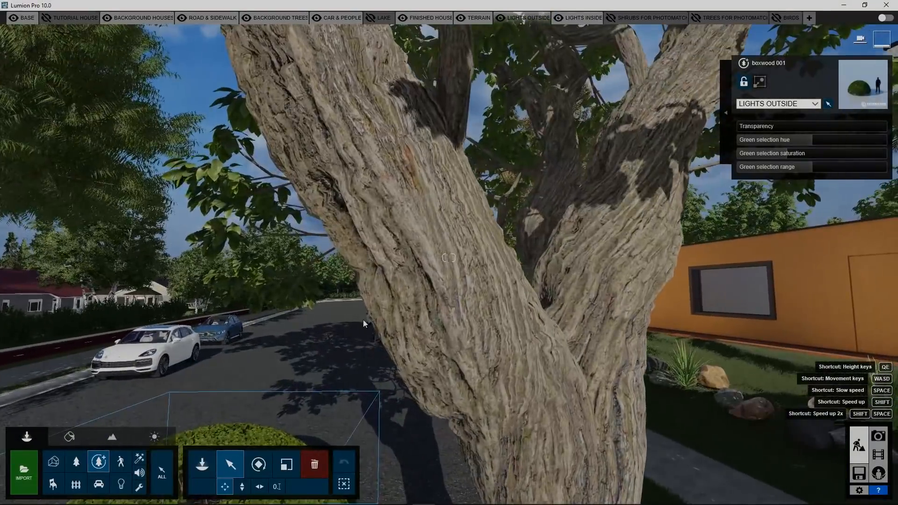
mouse_move(396, 237)
right_down()
mouse_move(404, 267)
mouse_move(396, 208)
mouse_move(397, 261)
mouse_move(396, 215)
mouse_move(407, 238)
right_up()
key(s)
key(w)
key(s)
key(s)
key(q)
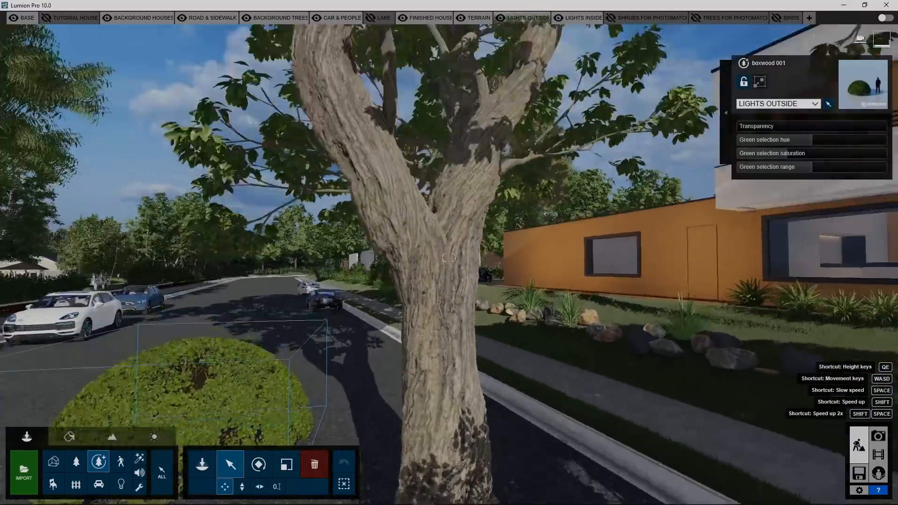
key(q)
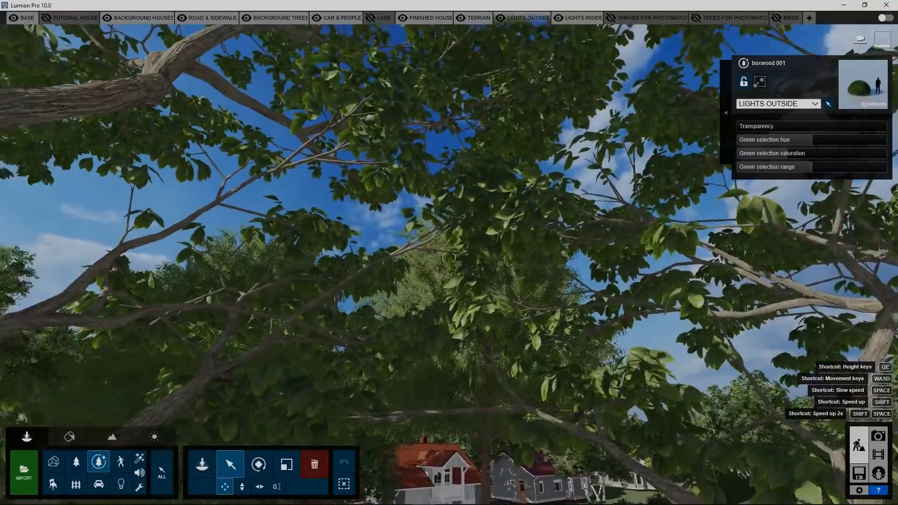
Fly up into the tree's crown and examine the sunlight shining through its leaves and branches.
right_drag(449, 258, 495, 296)
key(s)
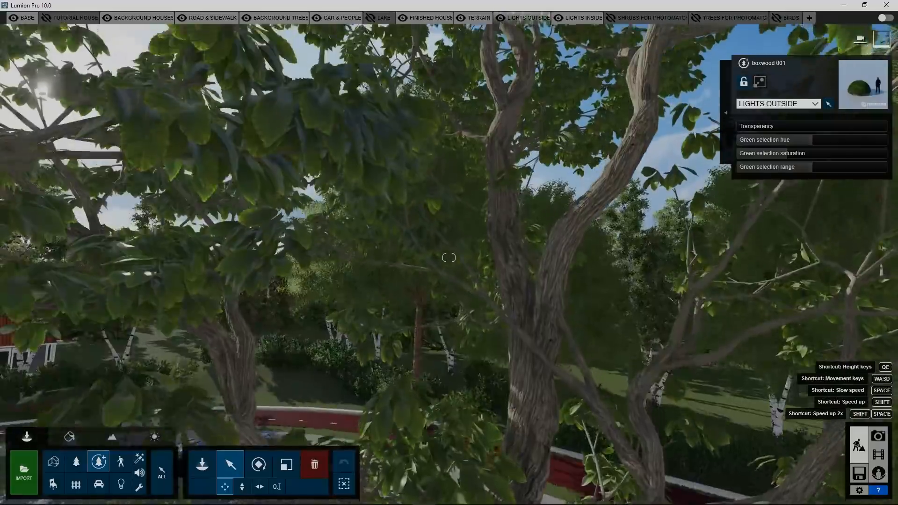
right_drag(449, 258, 285, 219)
key(s)
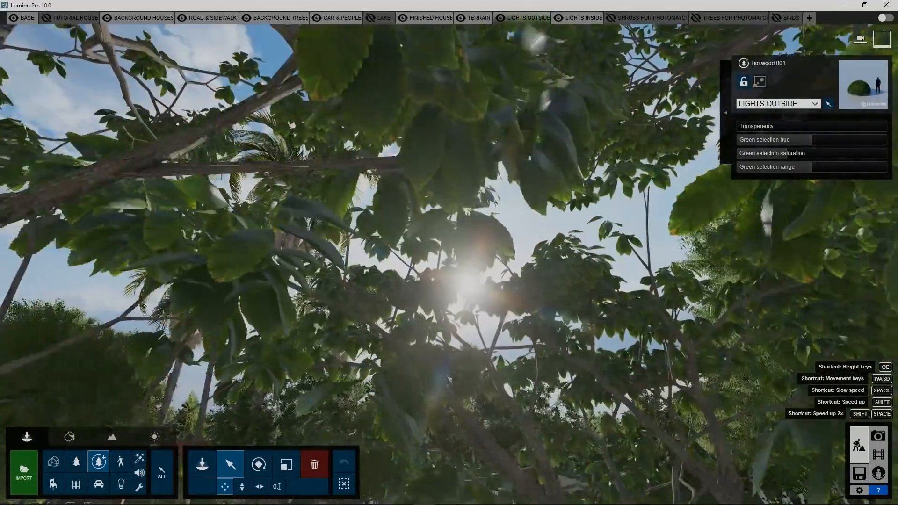
right_drag(445, 257, 461, 280)
key(w)
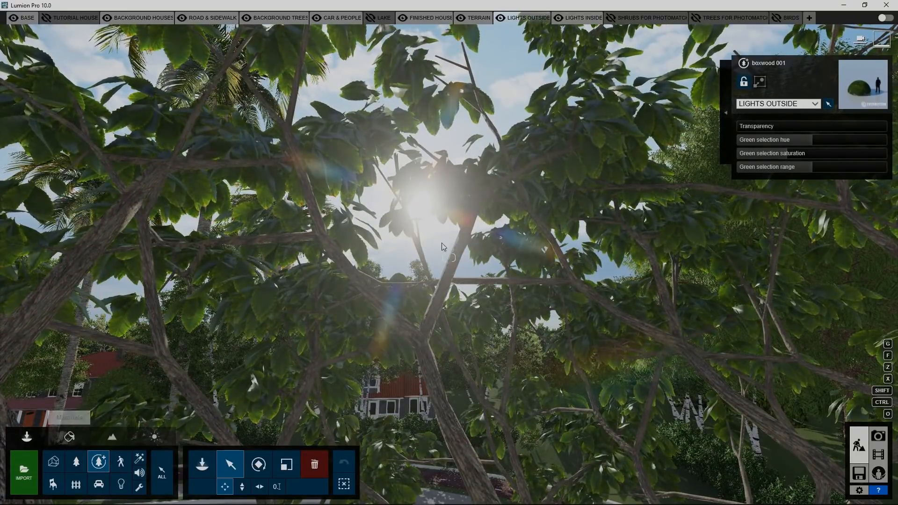
right_drag(418, 236, 409, 243)
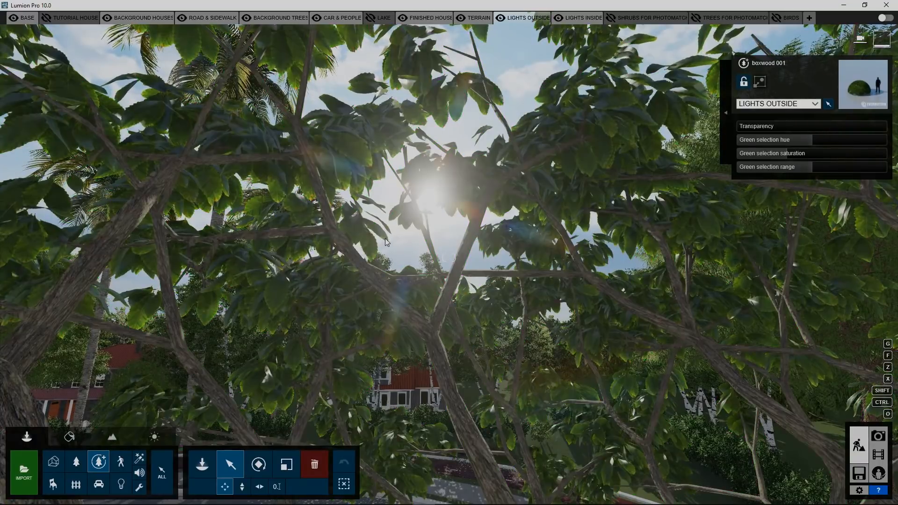
right_drag(385, 237, 386, 243)
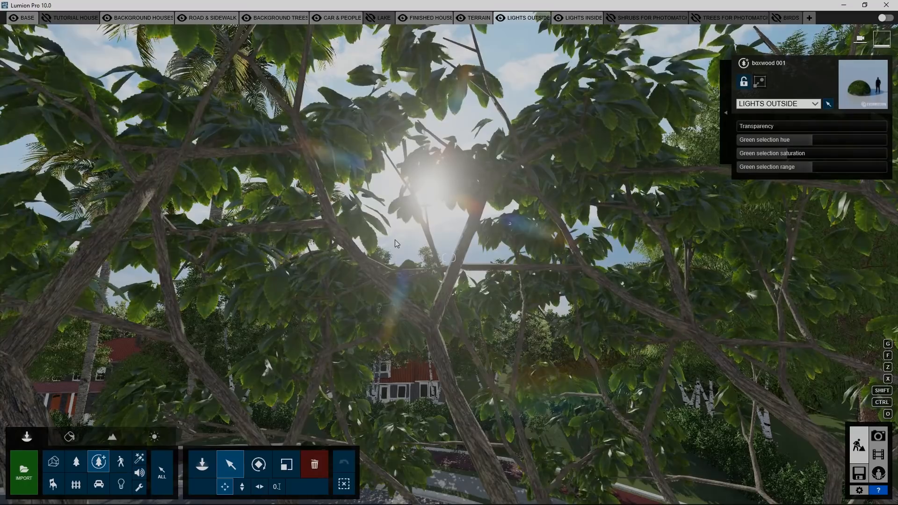
right_drag(395, 240, 367, 251)
key(s)
key(s)
key(s)
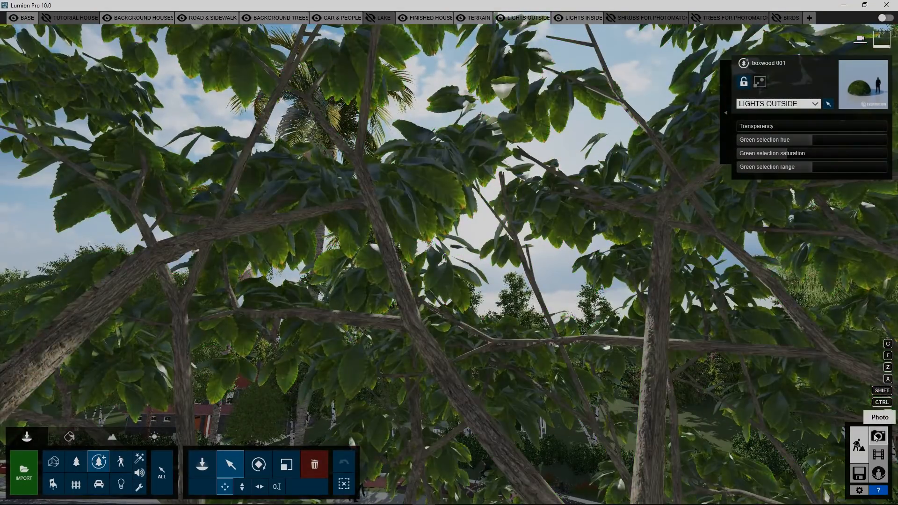
Switch to Photo mode, restore the camera of photo 4, and fly toward the villa's terrace facing the street.
click(878, 436)
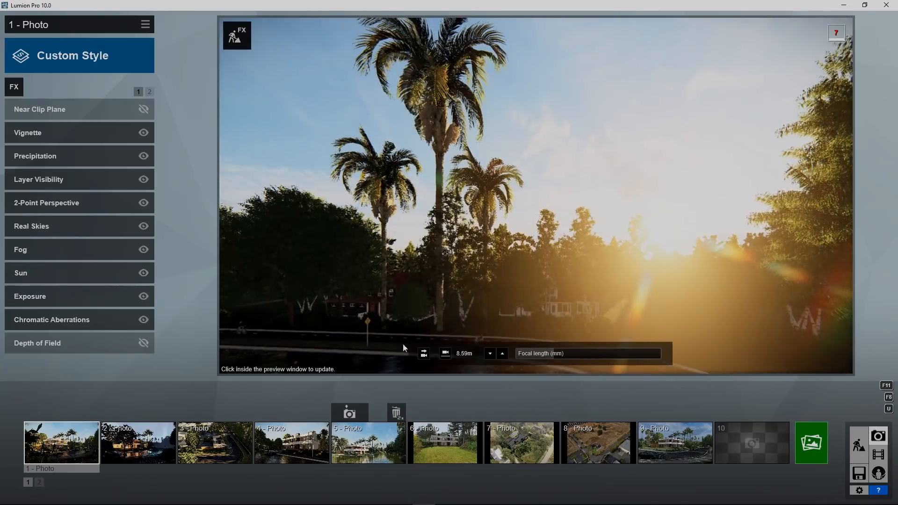
click(285, 444)
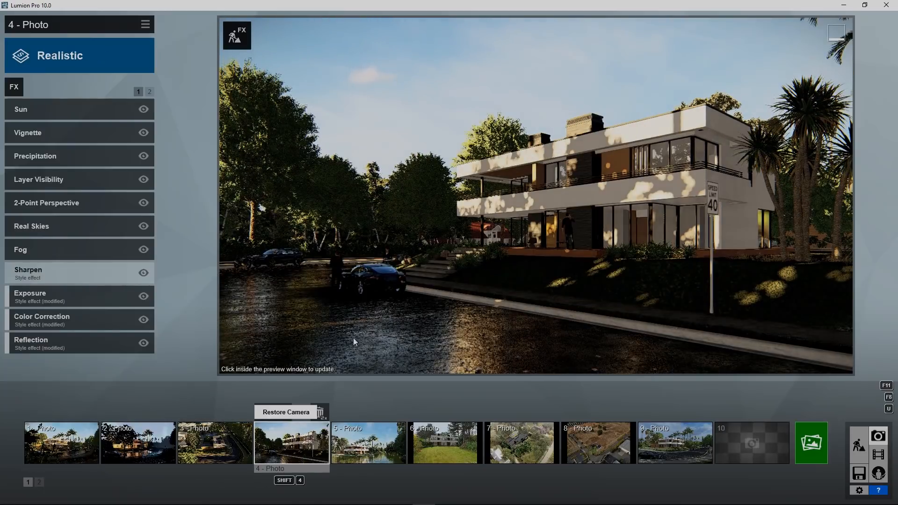
key(w)
right_drag(369, 318, 317, 327)
key(w)
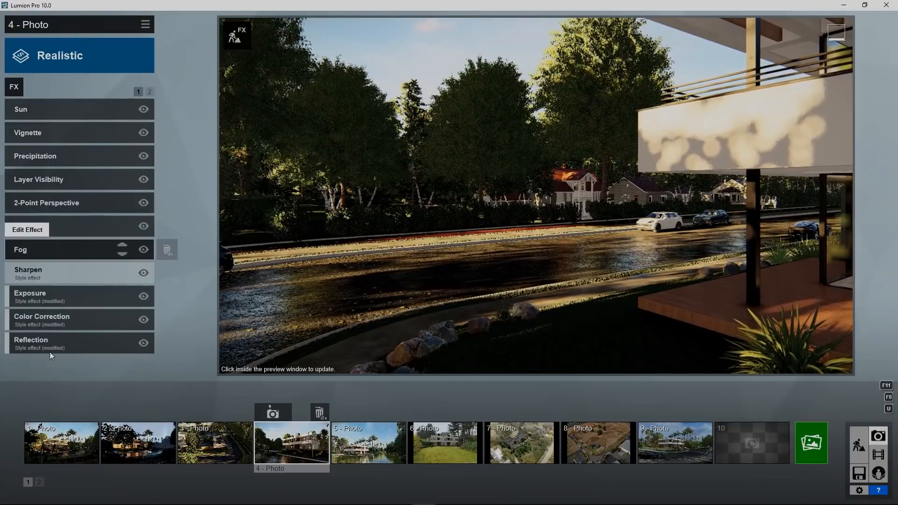
Turn on layer 10, LIGHTS OUTSIDE, in photo 4's Layer Visibility effect.
click(89, 182)
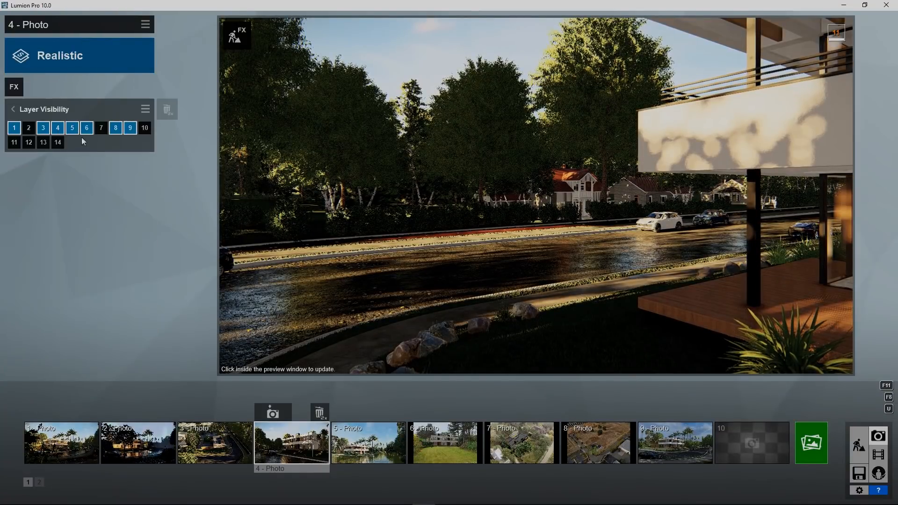
click(29, 128)
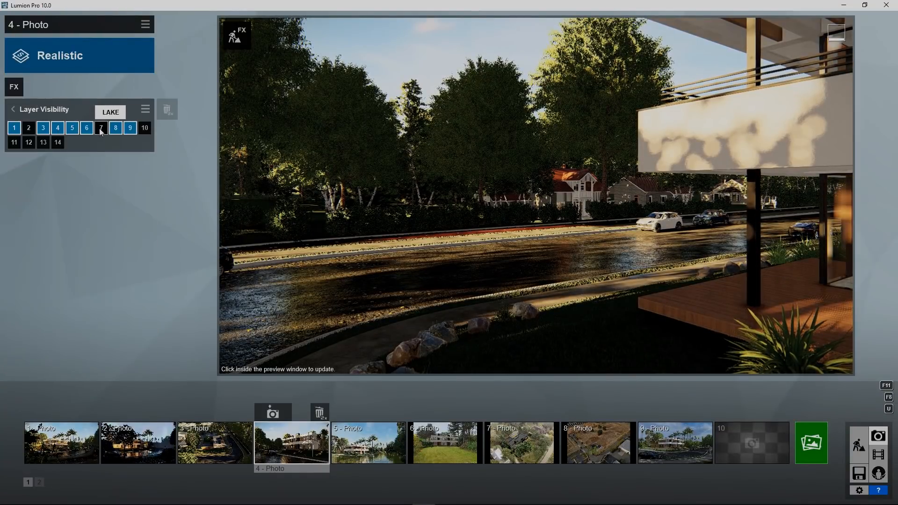
click(146, 131)
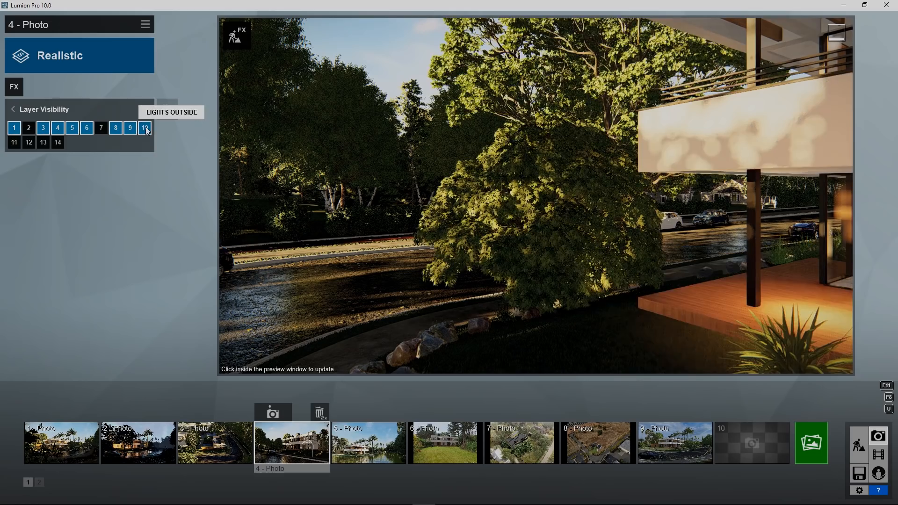
Fly inside the maple's branches facing the sun and update the photo preview to examine the backlit leaves.
key(w)
mouse_move(402, 217)
right_down()
mouse_move(421, 243)
mouse_move(416, 220)
right_up()
key(w)
right_drag(537, 216, 518, 204)
key(d)
key(d)
right_drag(287, 181, 285, 191)
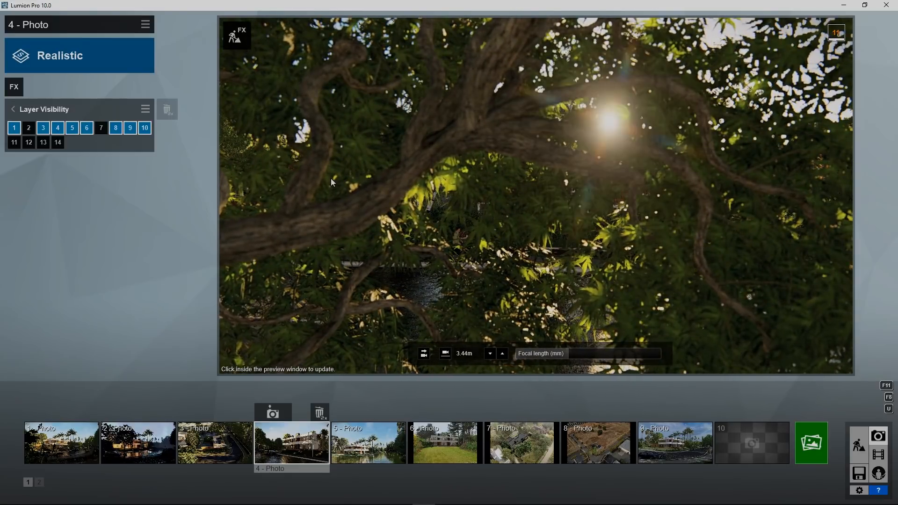
click(522, 203)
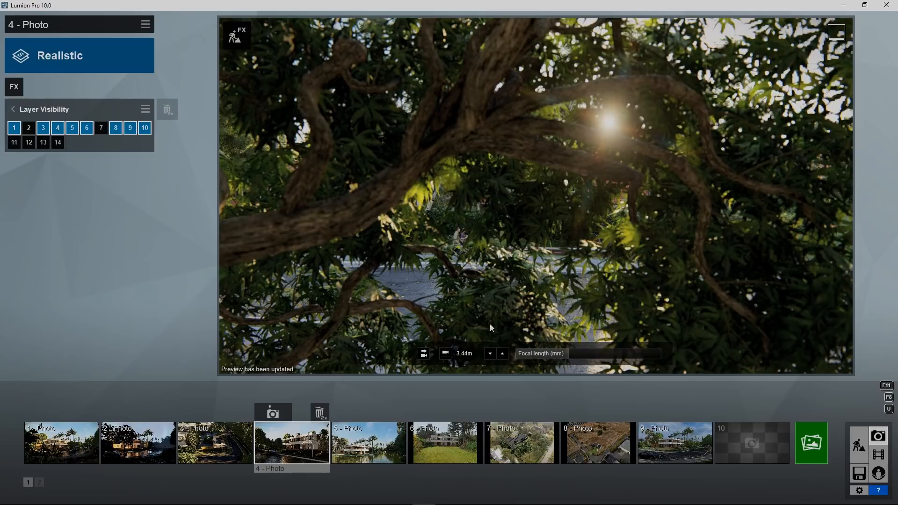
Fly on into the neighbouring broadleaf tree's crown and update the photo preview to examine its foliage.
key(s)
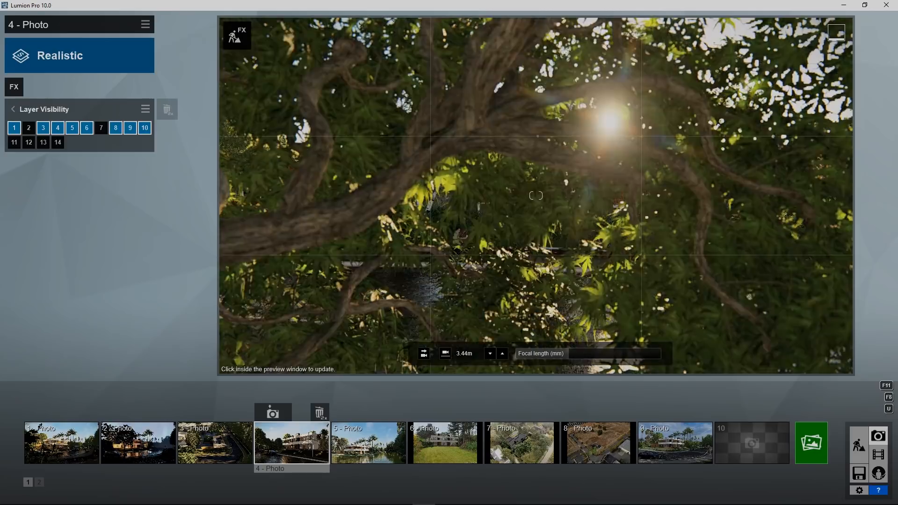
key(w)
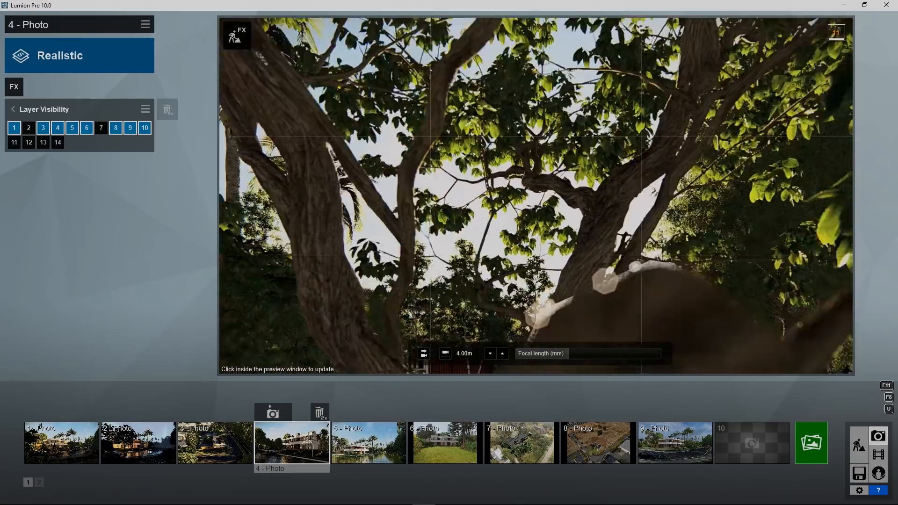
key(q)
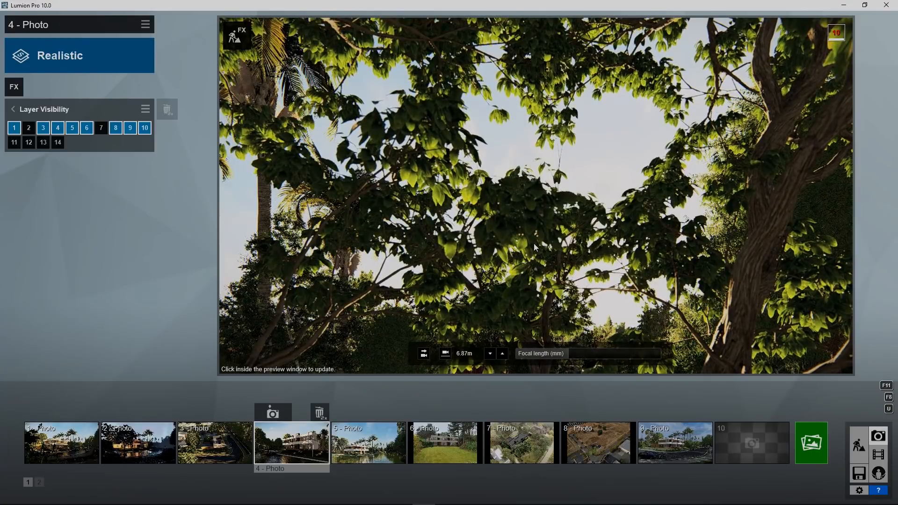
click(534, 243)
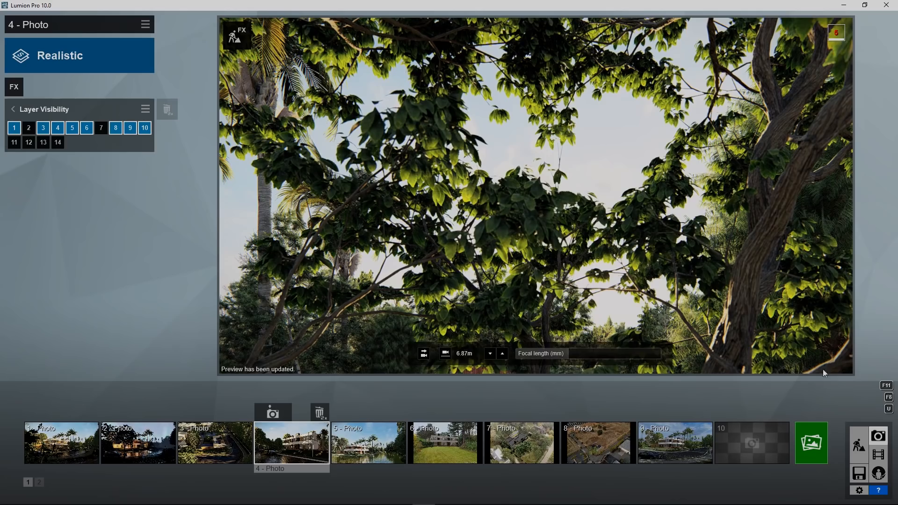
Fly down to the road and examine the boxwood and the small plant beside it at close range.
right_drag(580, 234, 421, 285)
key(w)
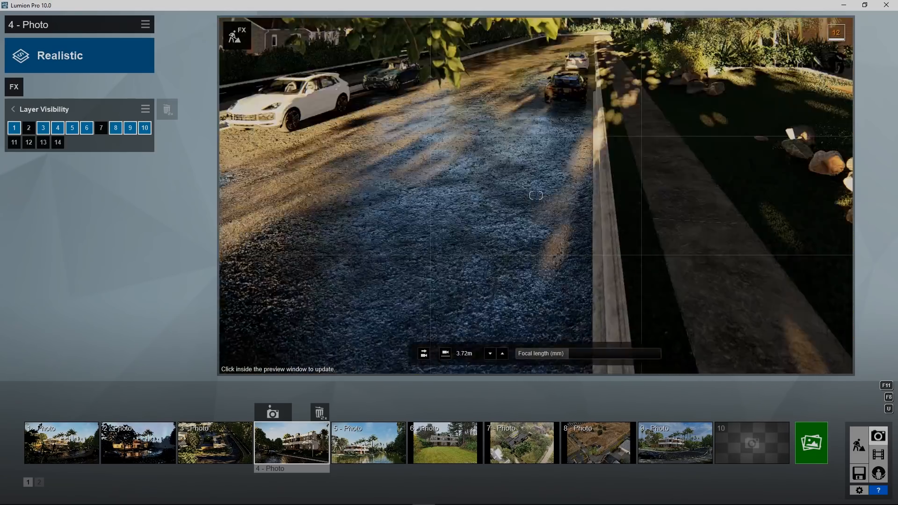
key(w)
drag(536, 196, 536, 195)
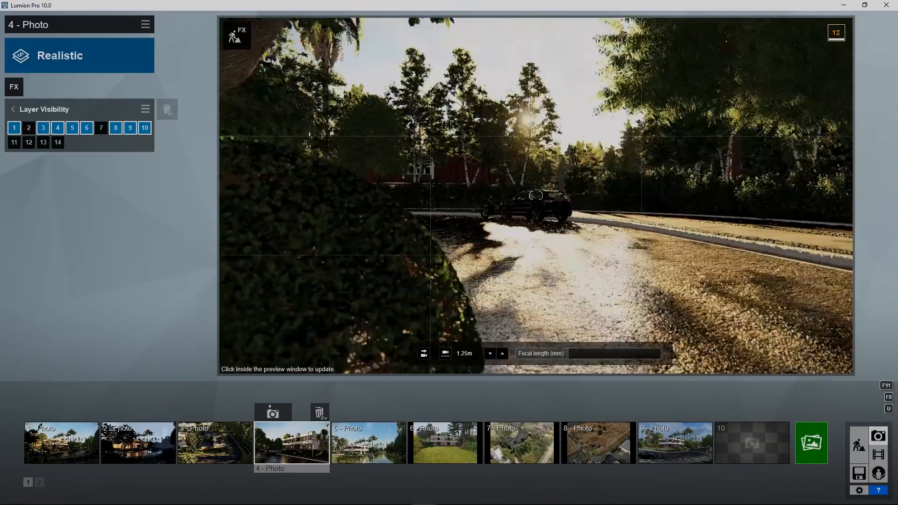
right_drag(536, 195, 554, 150)
key(w)
key(w)
key(w)
key(e)
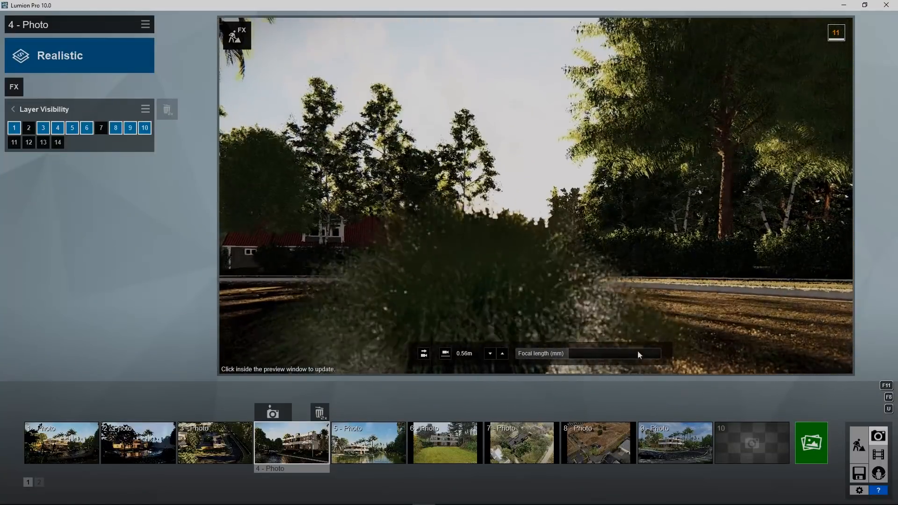
key(w)
right_drag(637, 350, 589, 307)
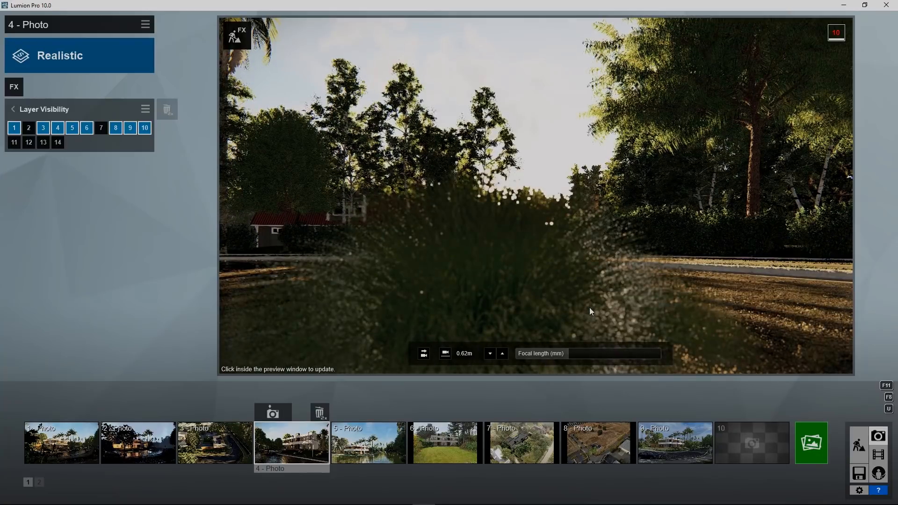
Frame the foreground deergrass with the house behind it in Photo 4 and update the preview.
click(589, 307)
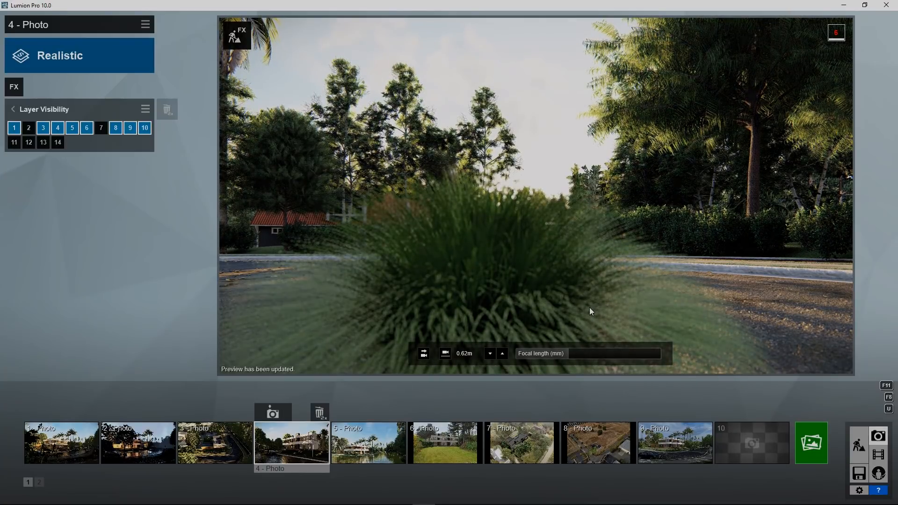
right_drag(590, 307, 294, 306)
key(d)
key(s)
key(w)
key(s)
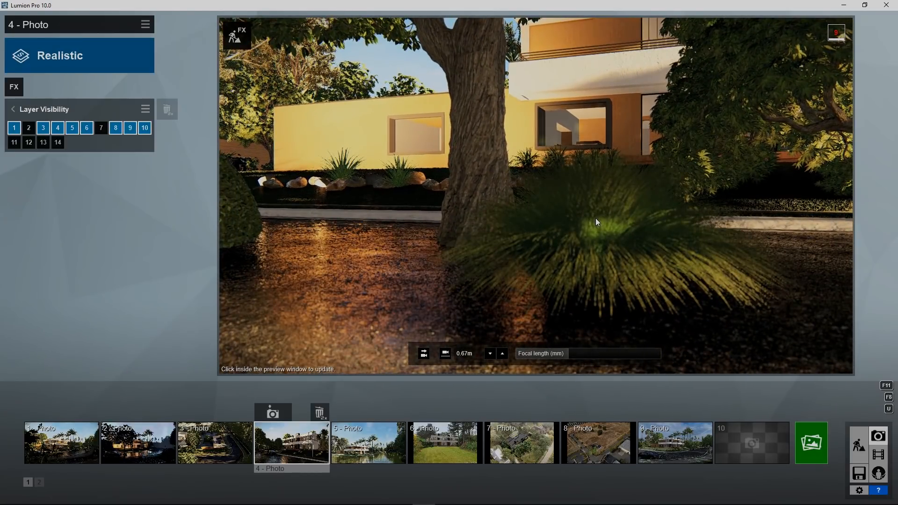
click(596, 217)
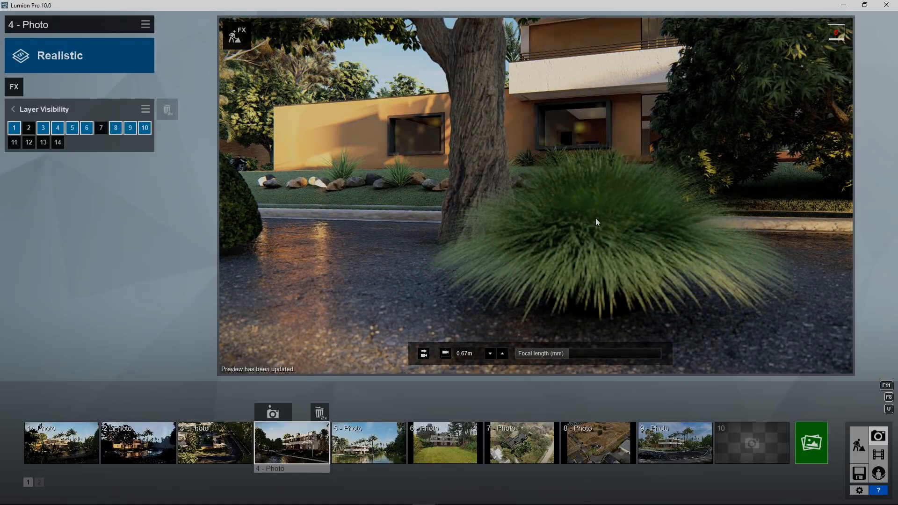
Move in closer on the tree trunk and deergrass at about 0.70 m camera height and update the preview again.
right_drag(596, 218, 596, 174)
key(w)
key(d)
key(a)
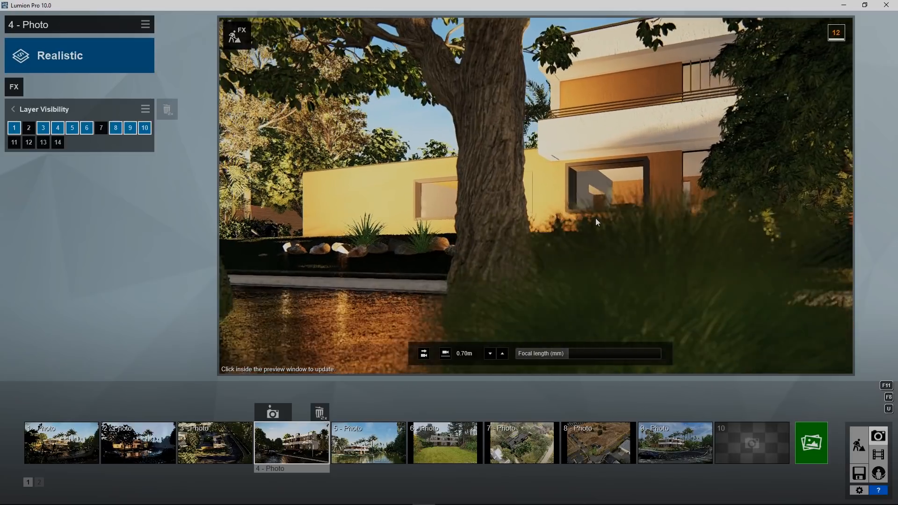
click(653, 248)
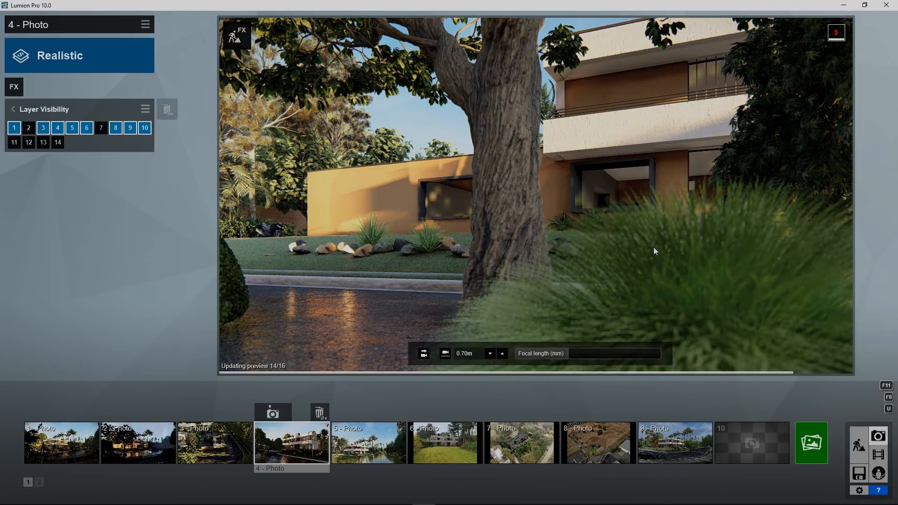
Switch to Build mode and open the Fine-detail Nature library for placing objects.
click(854, 455)
key(a)
right_drag(697, 347, 655, 420)
key(s)
right_drag(472, 300, 498, 254)
click(202, 464)
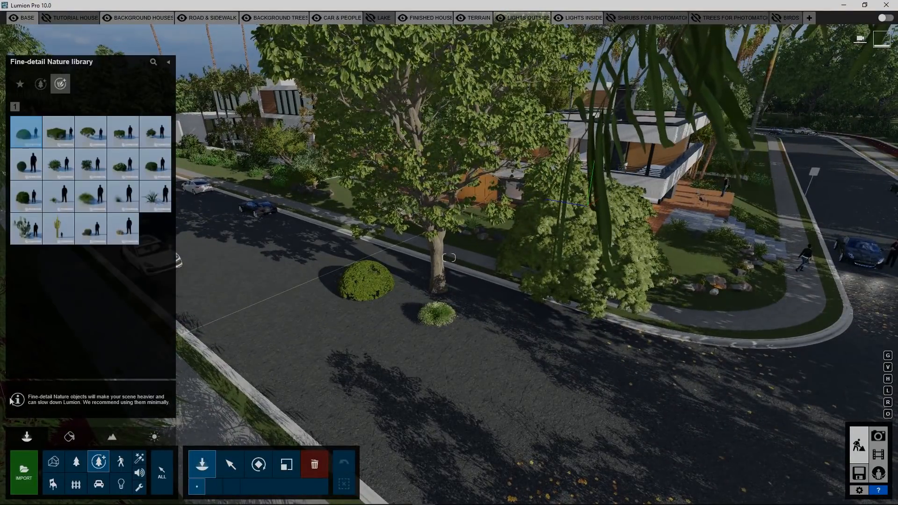
Examine the fine-detail trees and shrubs standing on the street from several viewpoints.
key(d)
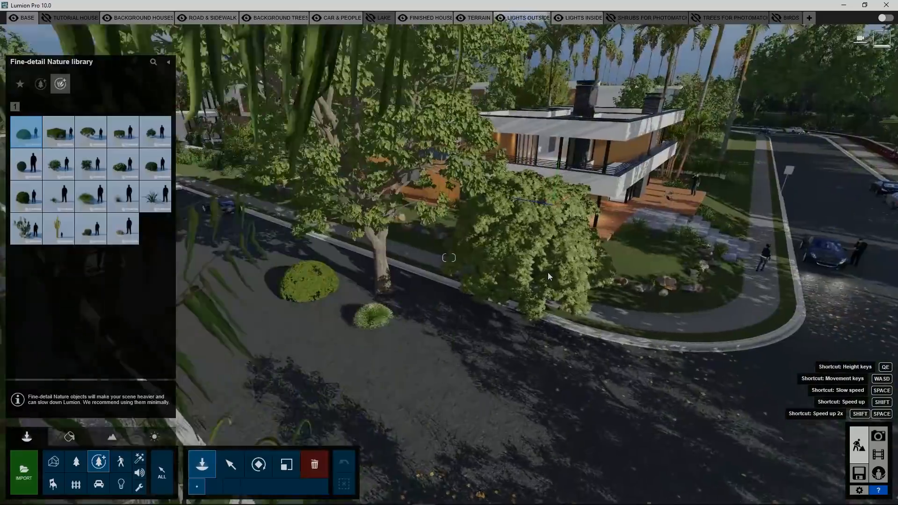
key(w)
key(w)
key(e)
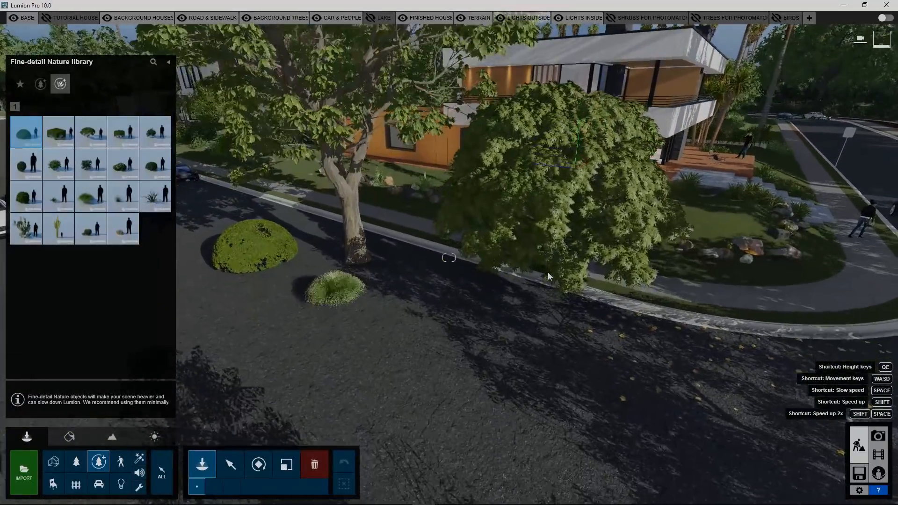
right_drag(548, 272, 473, 259)
key(w)
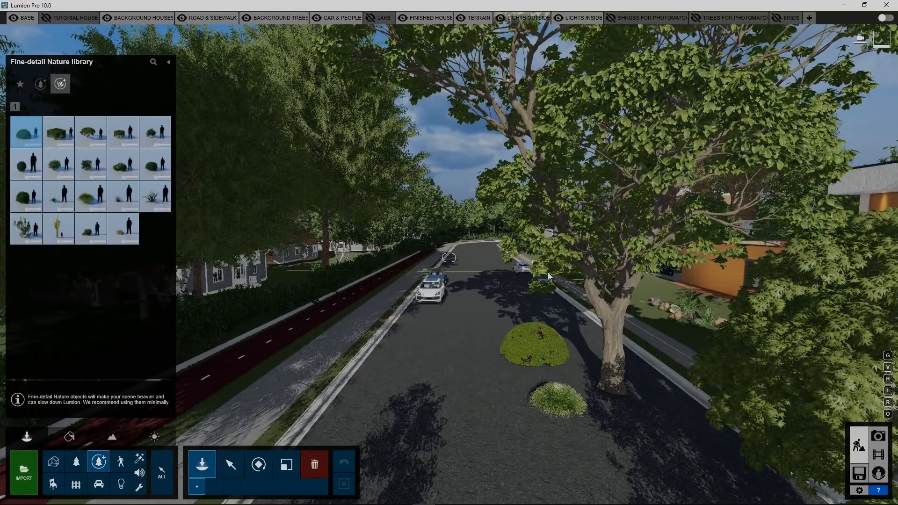
key(d)
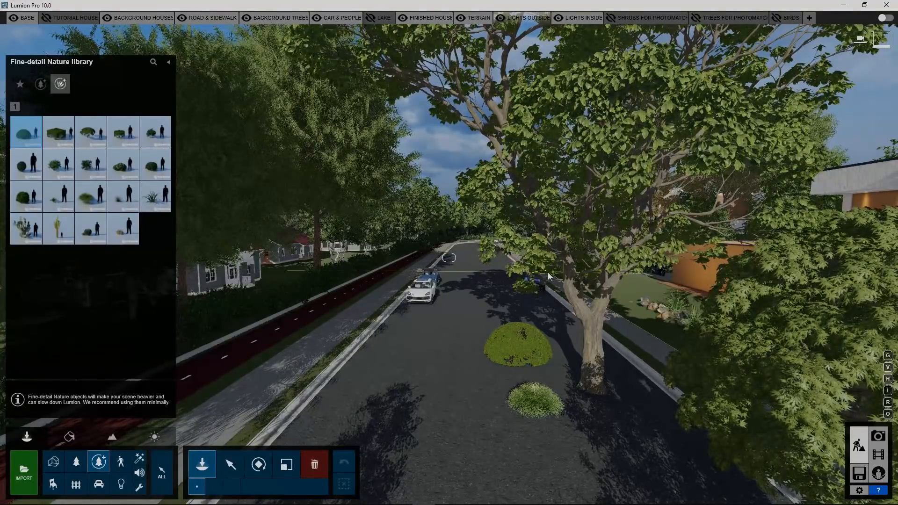
key(d)
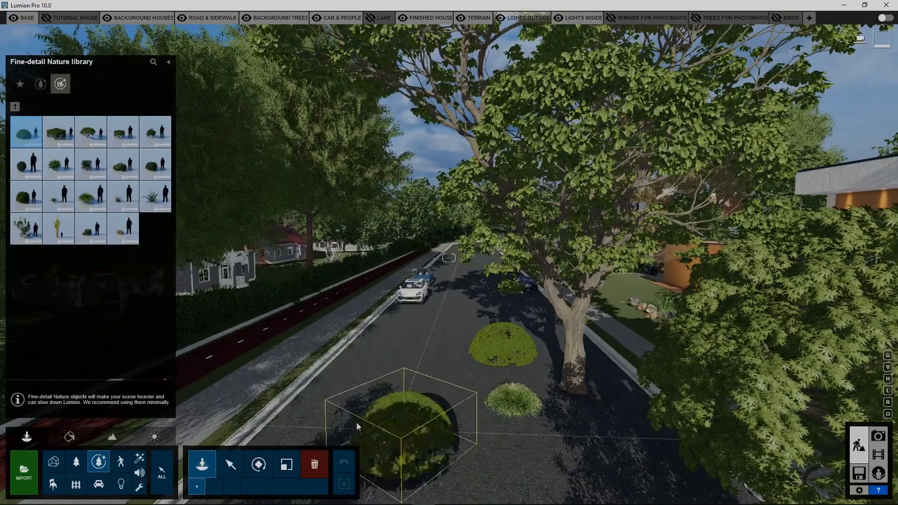
Select the sweet chestnut tree on the street and shift it slightly sideways.
click(230, 464)
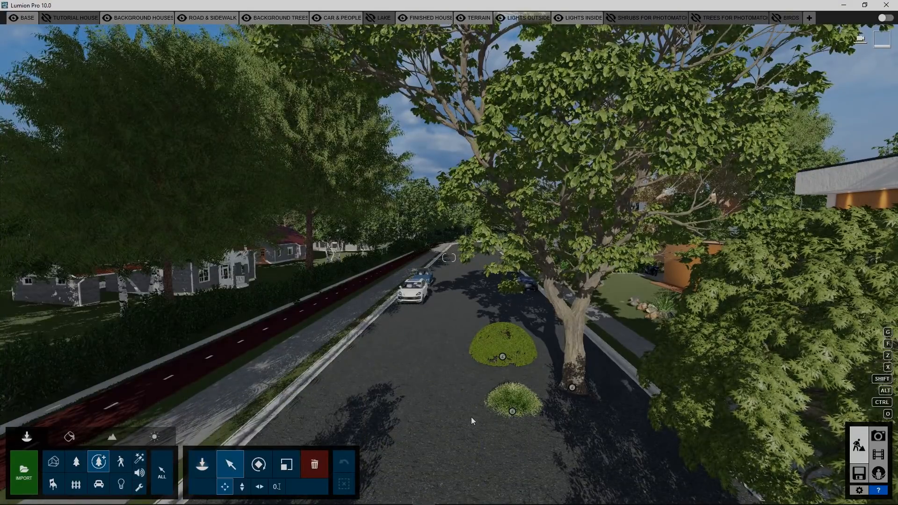
click(571, 386)
mouse_move(573, 387)
mouse_down()
mouse_move(582, 390)
mouse_move(572, 378)
mouse_move(578, 386)
mouse_up()
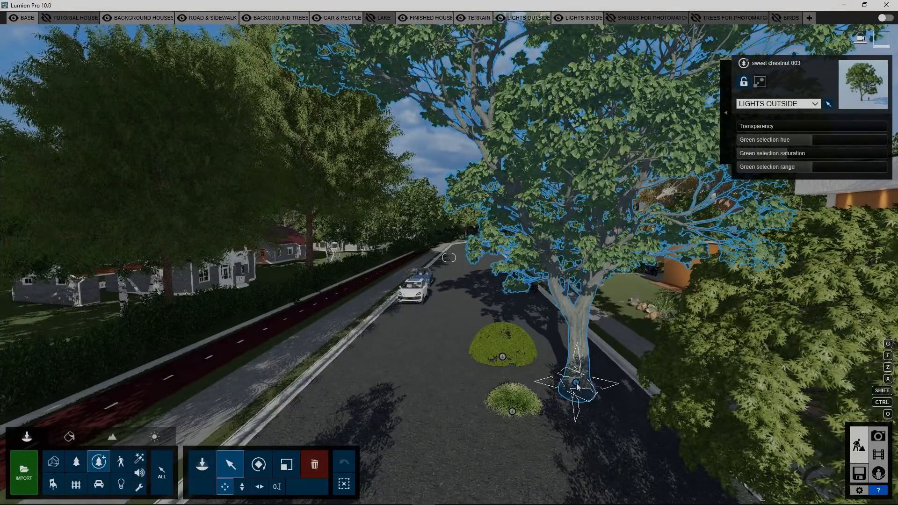
Inspect the sweet chestnut from street level and from above, and check the scene's performance statistics.
right_drag(577, 387, 603, 360)
key(w)
key(s)
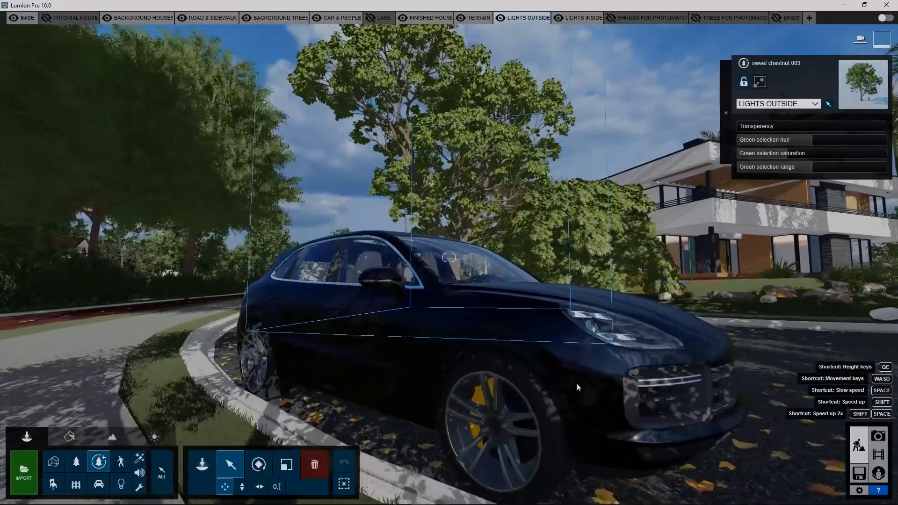
key(q)
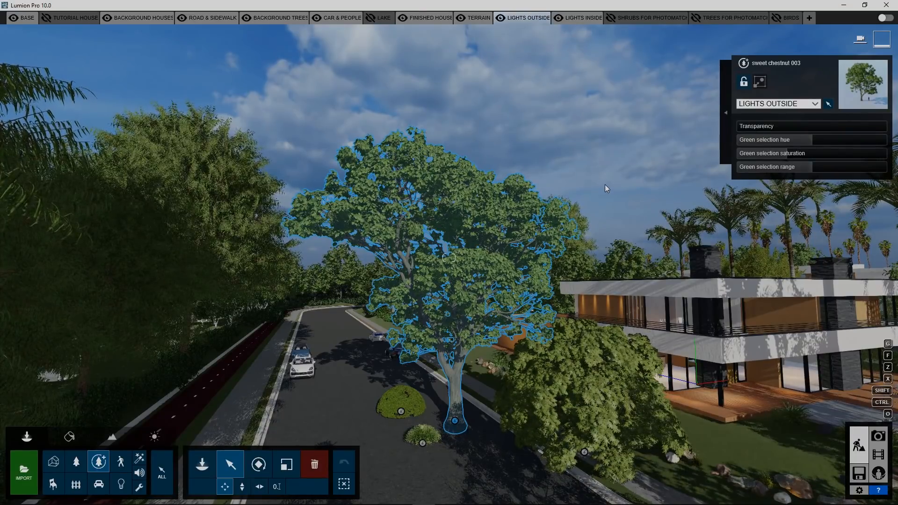
key(d)
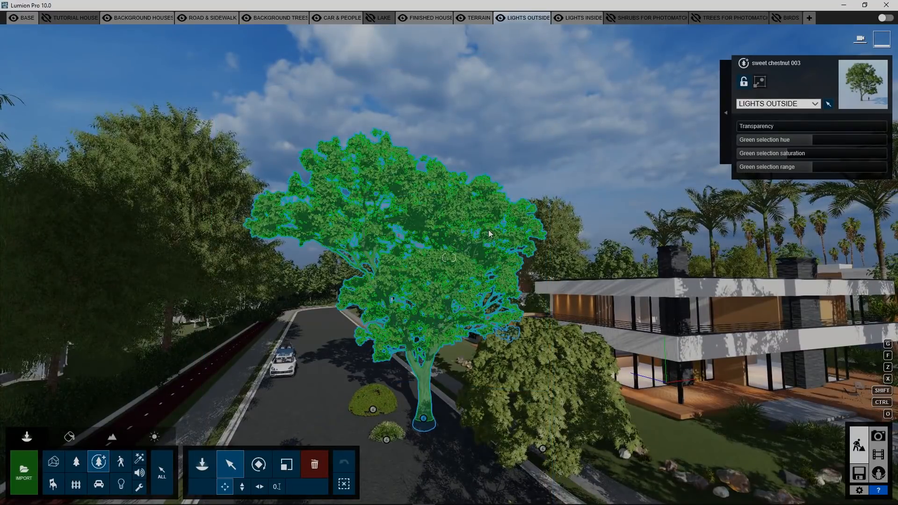
mouse_move(879, 40)
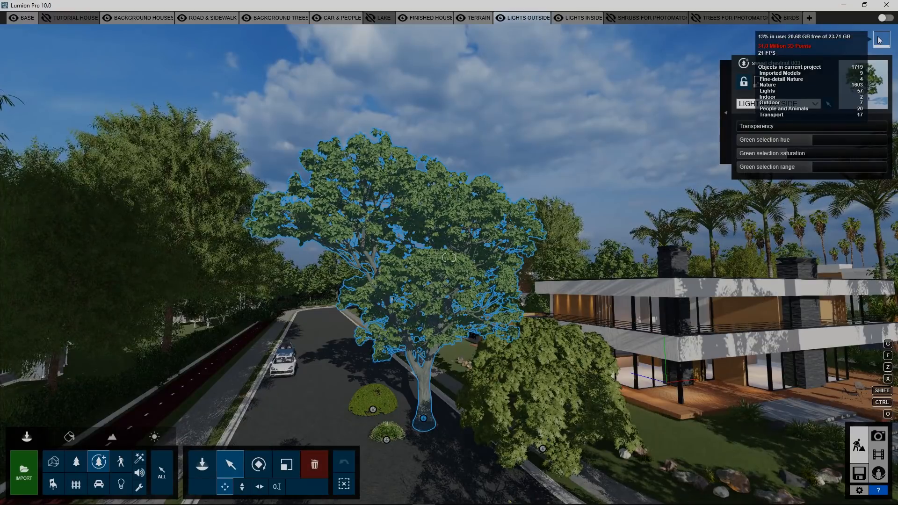
Select the deergrass clump on the street and examine it together with the neighbouring fine-detail plants.
key(a)
key(e)
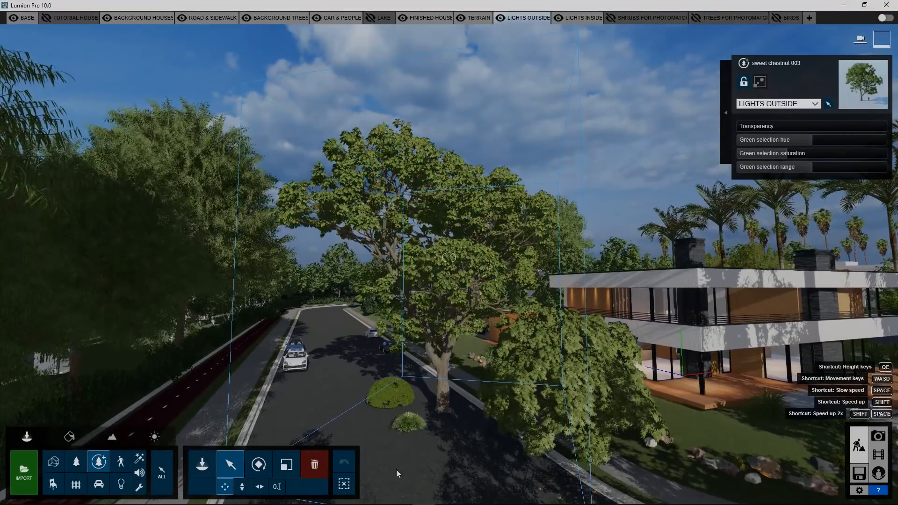
click(408, 429)
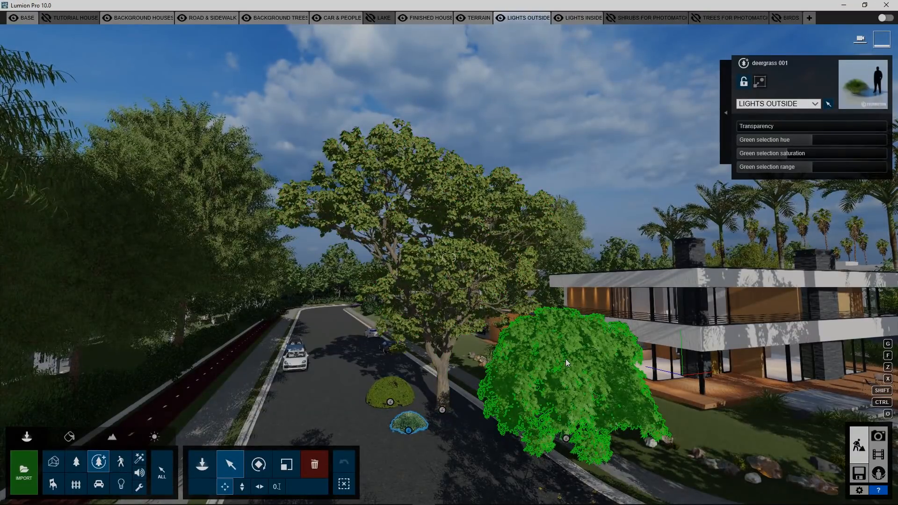
key(d)
key(e)
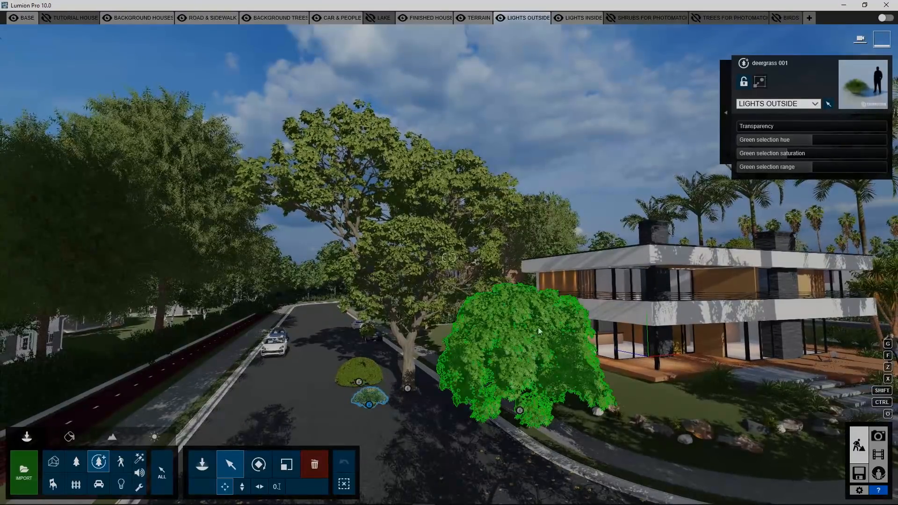
right_drag(371, 132, 369, 148)
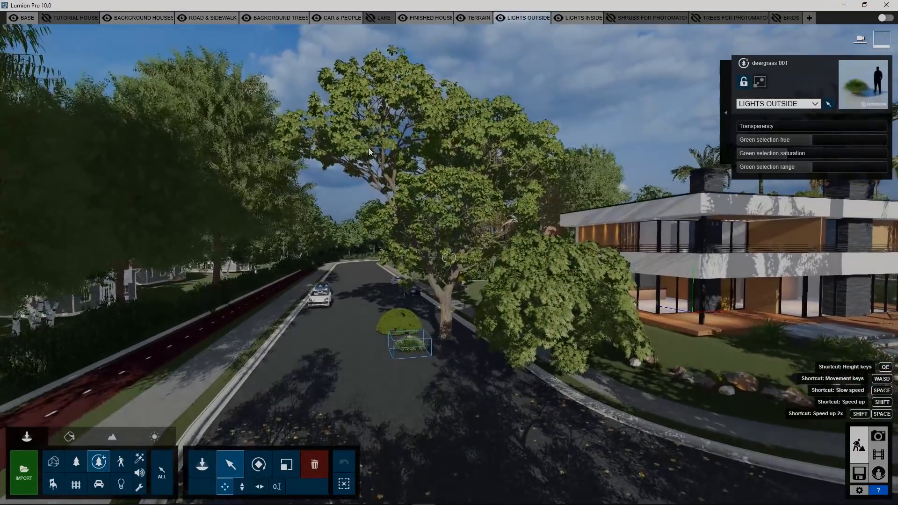
key(w)
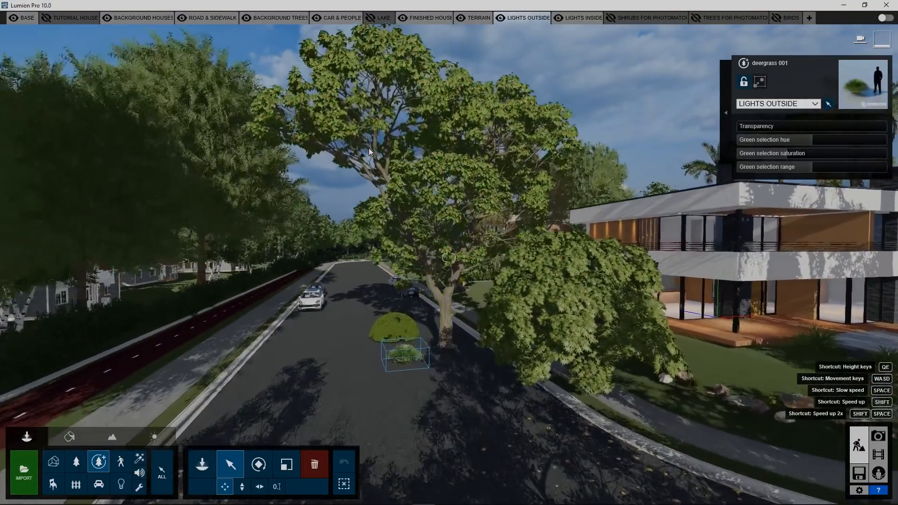
key(w)
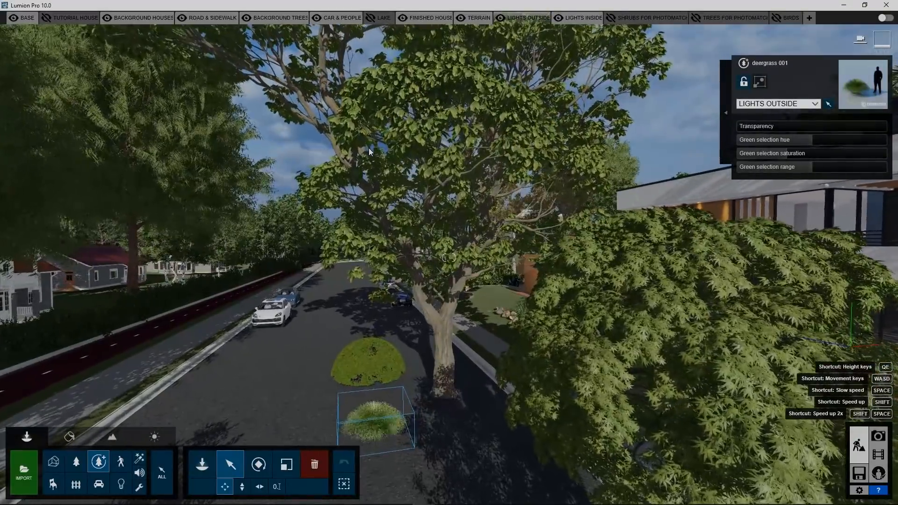
key(a)
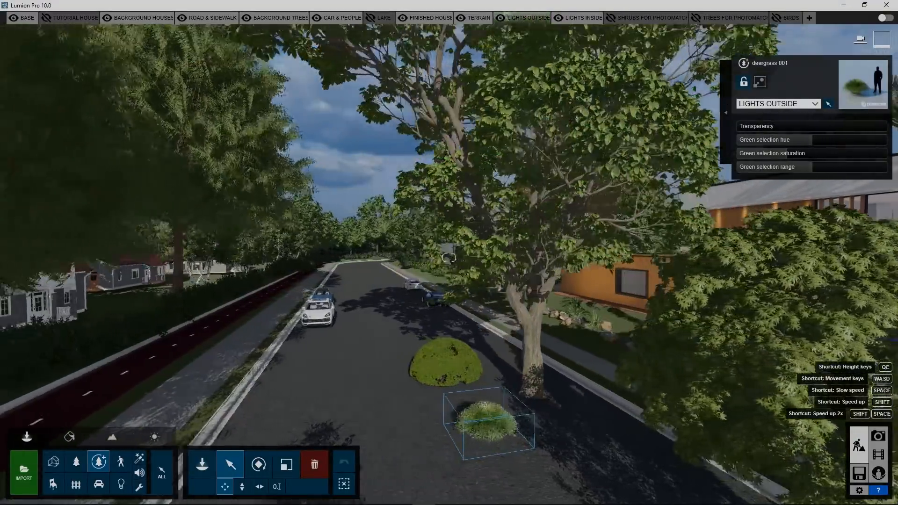
Reopen the Fine-detail Nature library for placement and switch to its tree category.
right_drag(369, 148, 431, 119)
key(s)
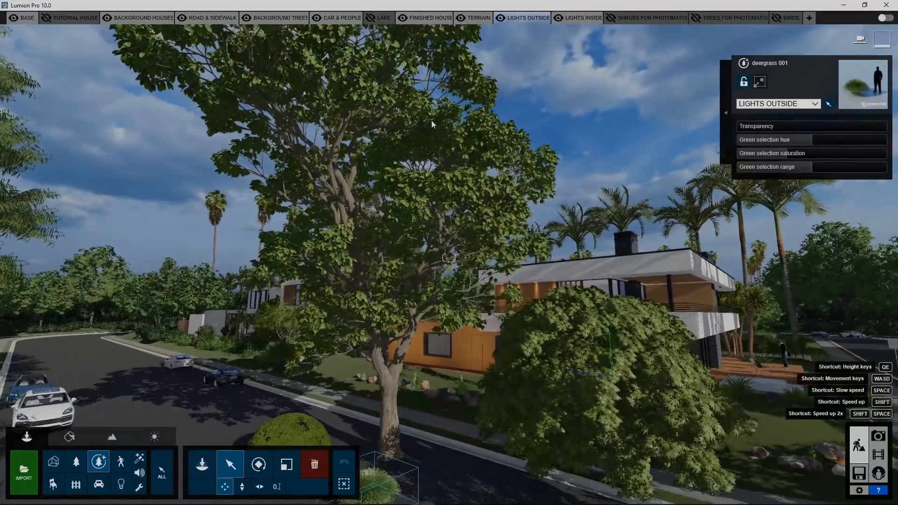
key(e)
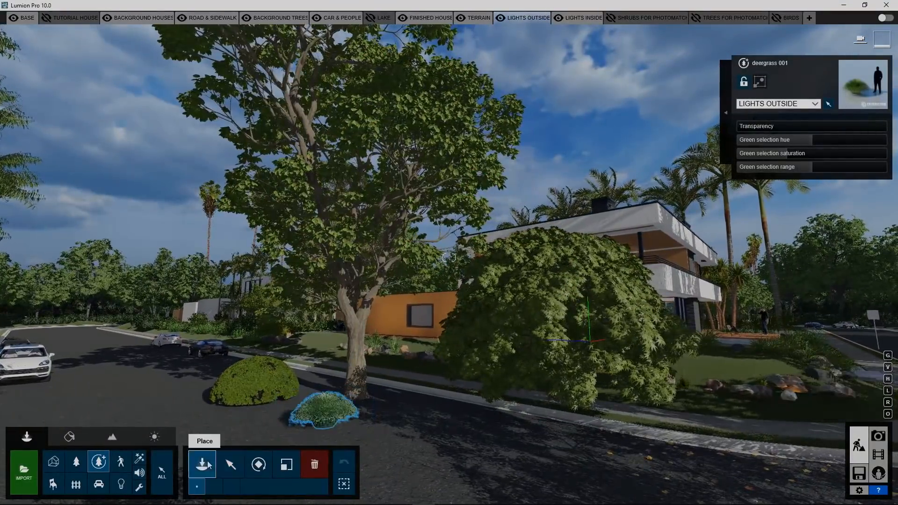
click(202, 463)
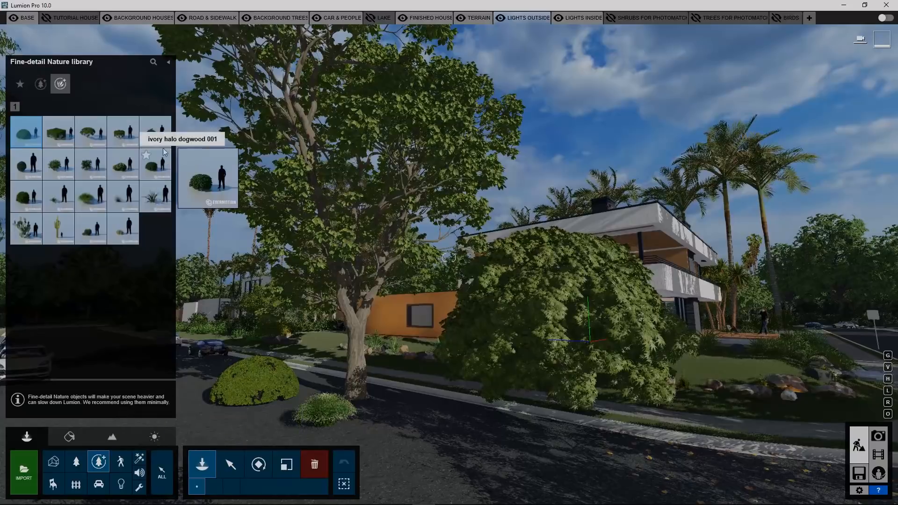
click(39, 85)
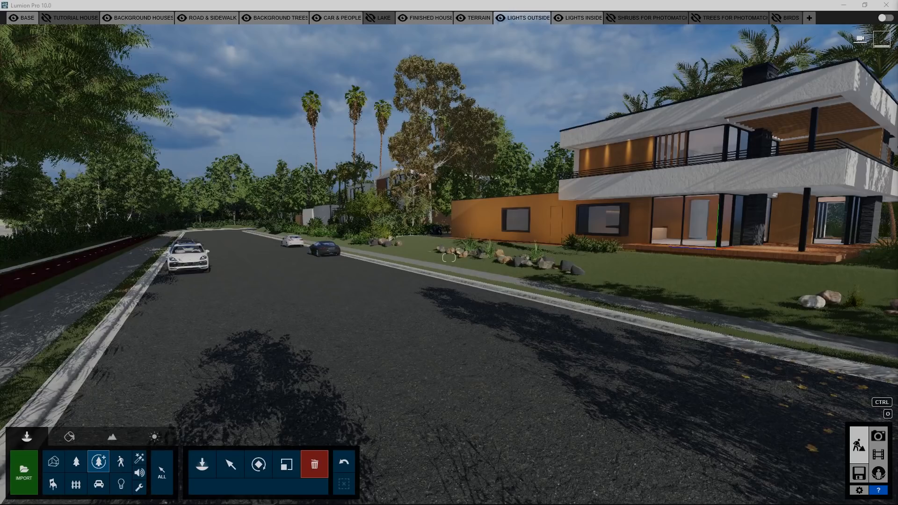
Go to the empty grassland beyond the neighbourhood and start Paint Placement for objects from the Nature library.
right_drag(449, 257, 395, 234)
key(q)
key(s)
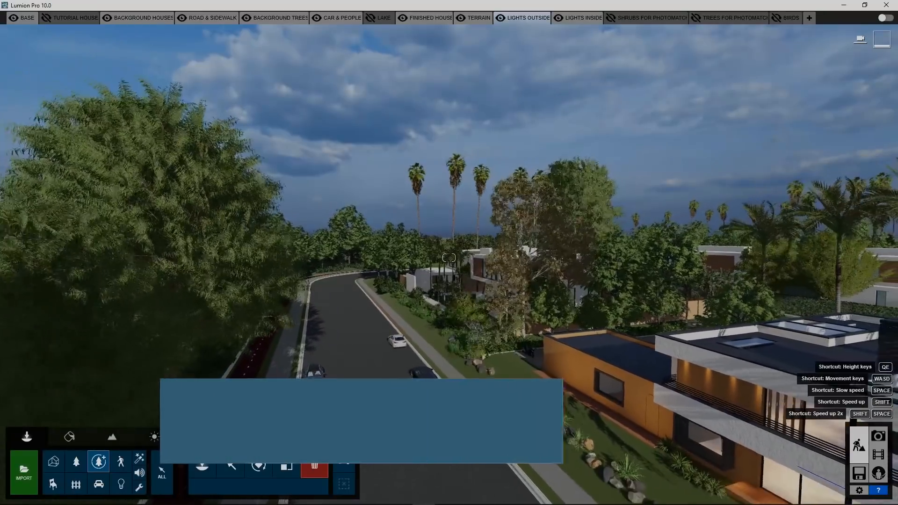
key(w)
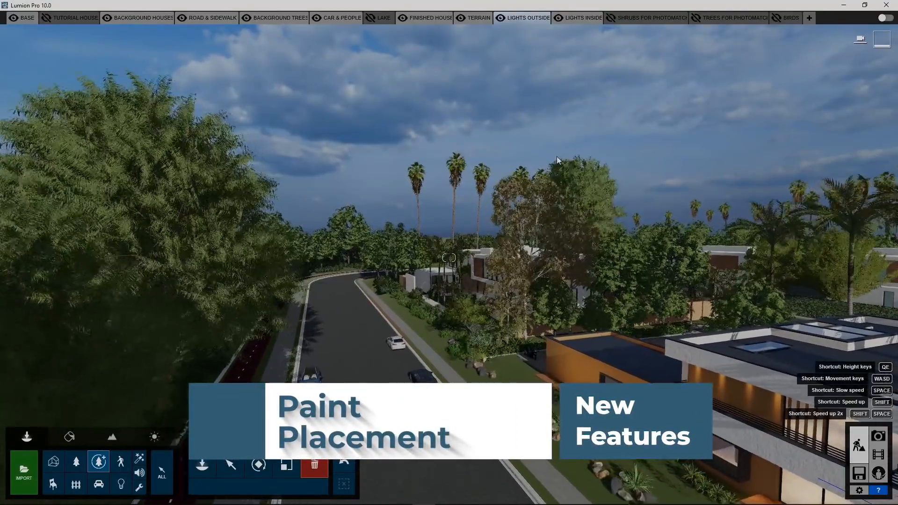
key(q)
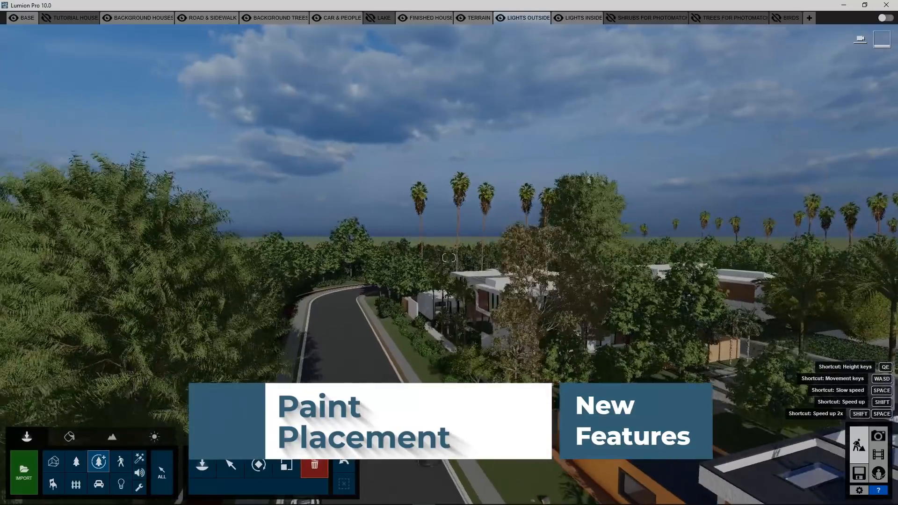
right_drag(559, 156, 409, 248)
key(q)
key(w)
key(w)
key(s)
key(w)
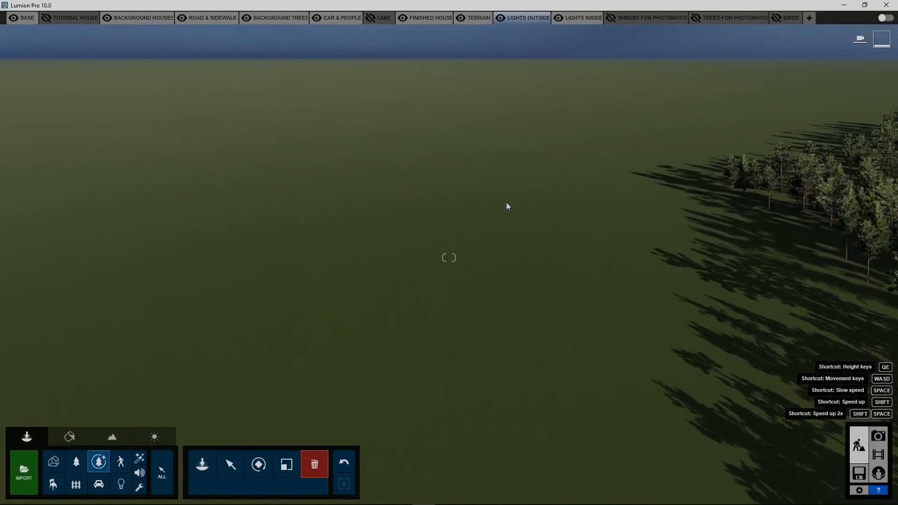
right_drag(507, 205, 503, 206)
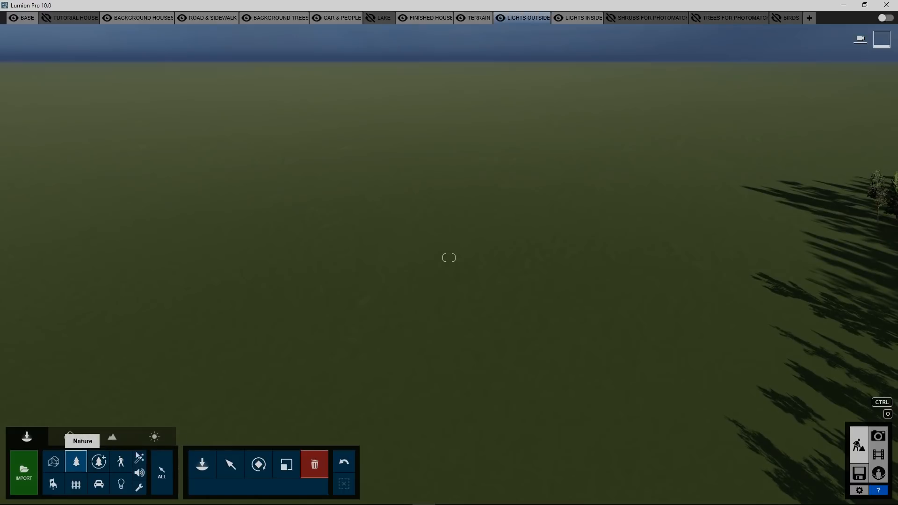
click(204, 466)
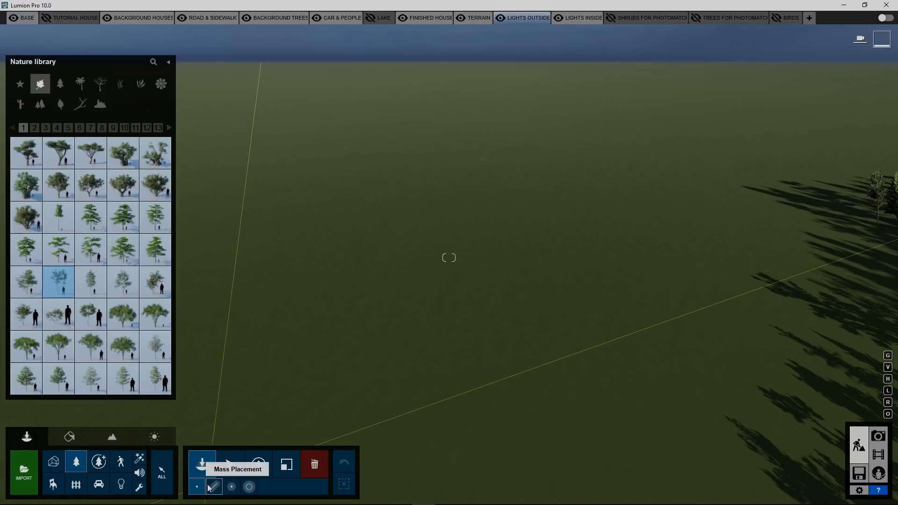
click(249, 487)
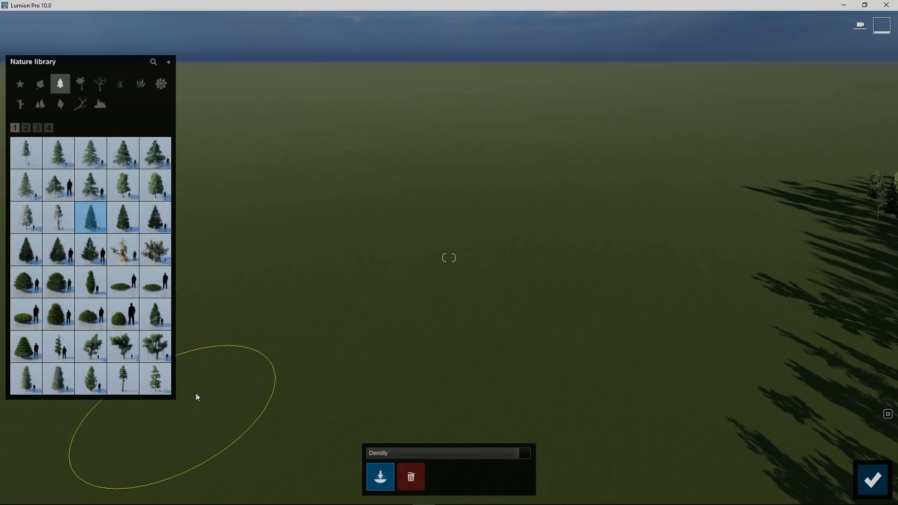
Paint the selected conifer across the empty grassland, beginning at high density and lowering the density for sparser patches beside the dense grove.
mouse_move(196, 396)
mouse_down()
mouse_move(269, 369)
mouse_move(542, 308)
mouse_move(715, 243)
mouse_move(661, 185)
mouse_move(515, 186)
mouse_move(332, 230)
mouse_move(489, 227)
mouse_move(458, 381)
mouse_up()
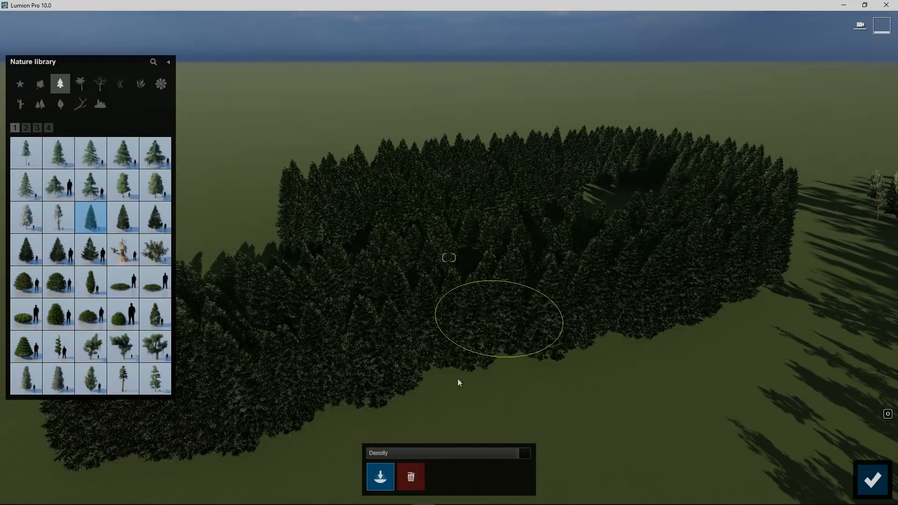
right_drag(419, 447, 410, 314)
mouse_move(374, 321)
mouse_down()
mouse_move(492, 289)
mouse_move(661, 268)
mouse_move(767, 208)
mouse_move(651, 178)
mouse_up()
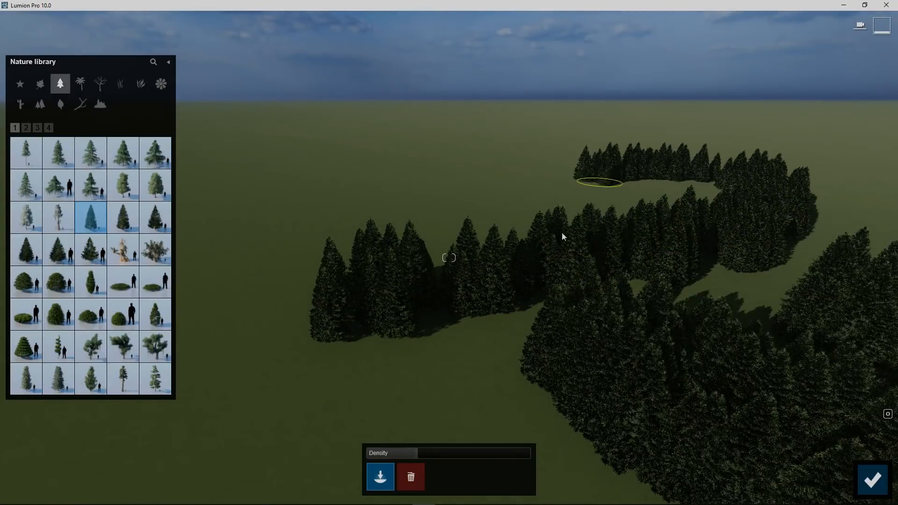
mouse_move(322, 402)
mouse_down()
mouse_move(289, 244)
mouse_move(378, 209)
mouse_up()
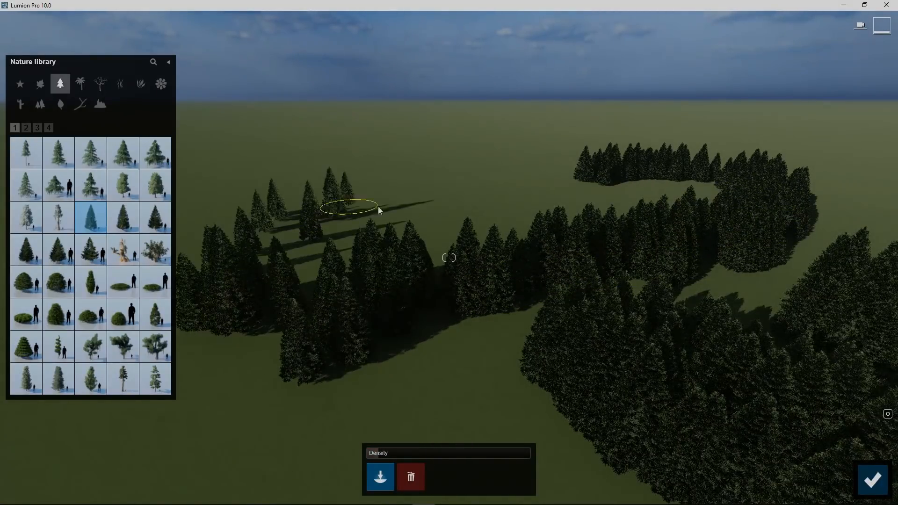
drag(470, 222, 555, 208)
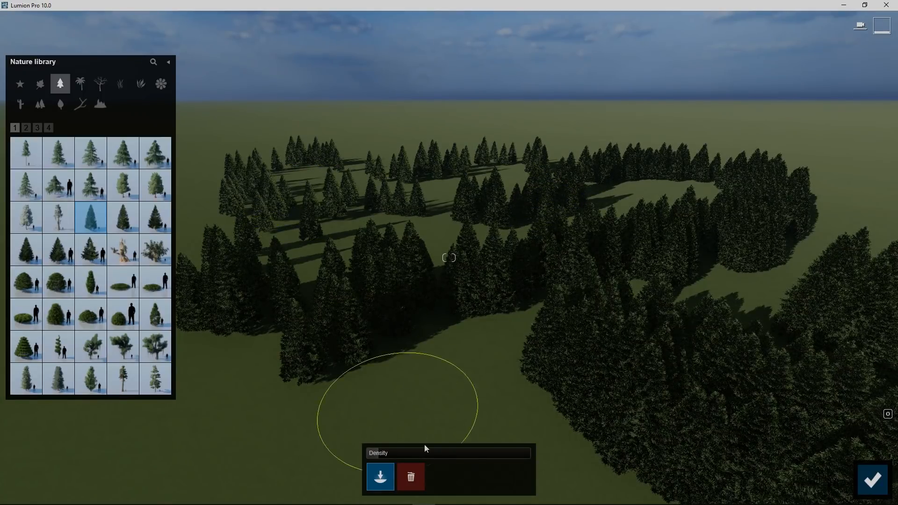
Erase patches of the painted conifers with the brush, thinning both the sparse rows and the dense grove.
click(418, 484)
drag(453, 371, 282, 340)
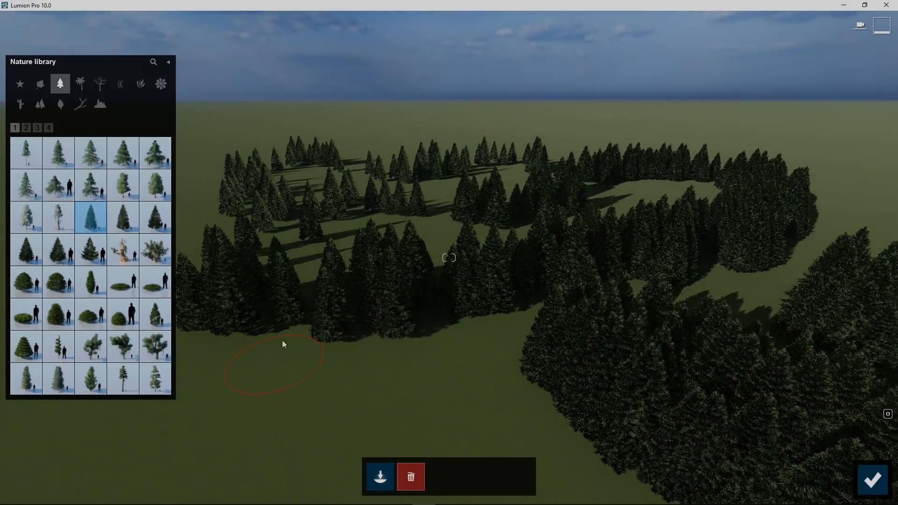
drag(451, 297, 632, 322)
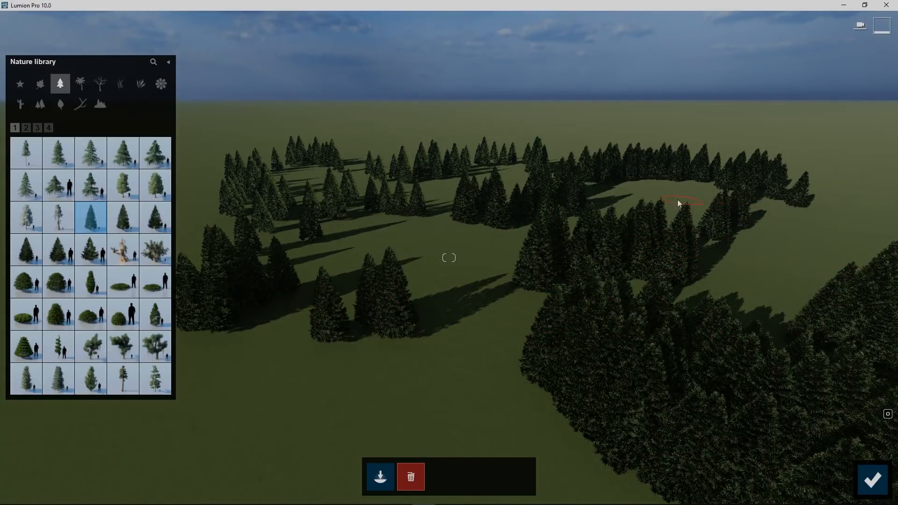
mouse_move(442, 430)
mouse_down()
mouse_move(373, 309)
mouse_move(247, 335)
mouse_move(282, 279)
mouse_up()
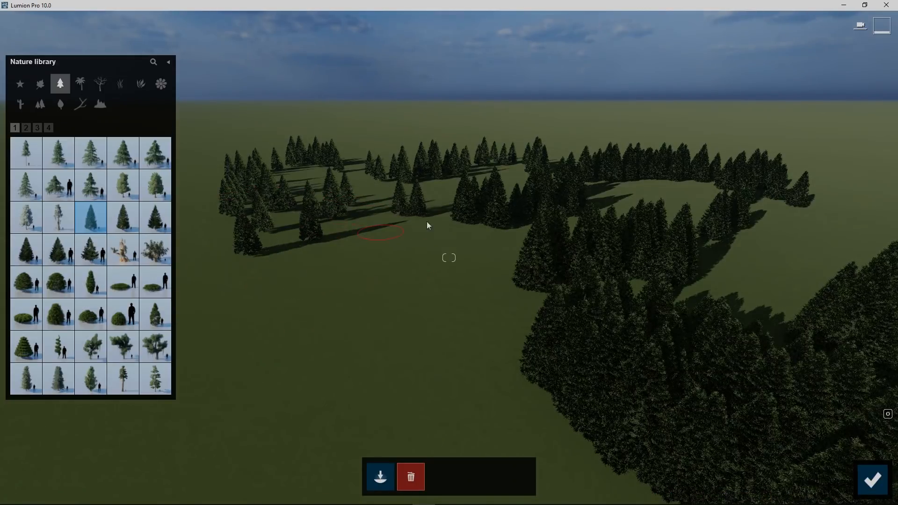
mouse_move(526, 335)
mouse_down()
mouse_move(895, 400)
mouse_move(459, 351)
mouse_up()
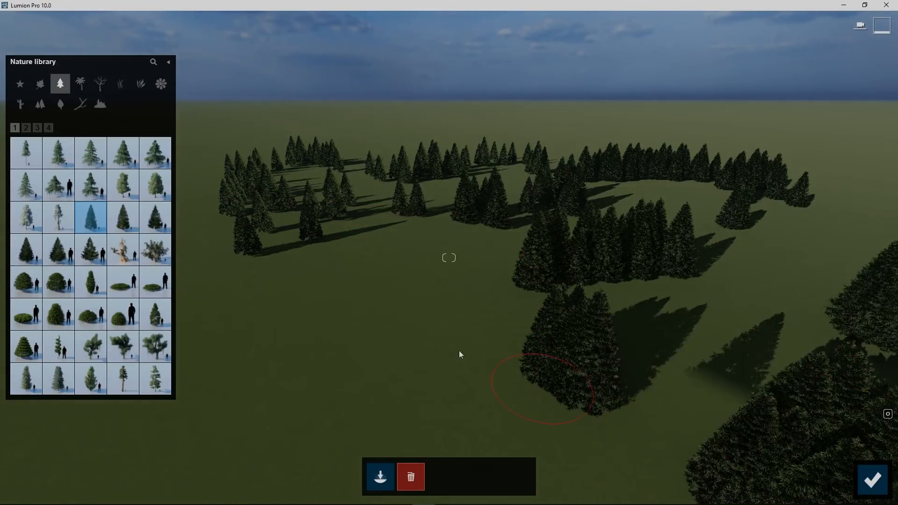
mouse_move(458, 351)
right_down()
mouse_move(511, 341)
mouse_move(567, 283)
right_up()
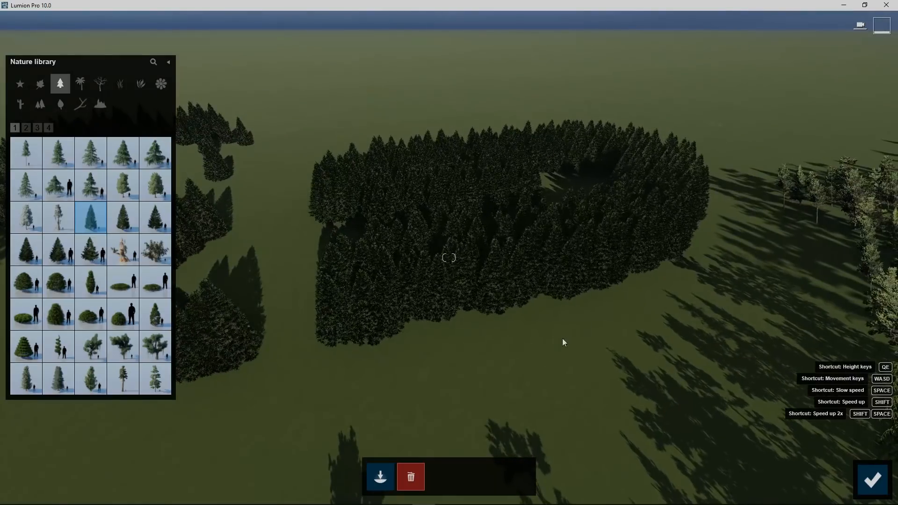
drag(583, 297, 708, 251)
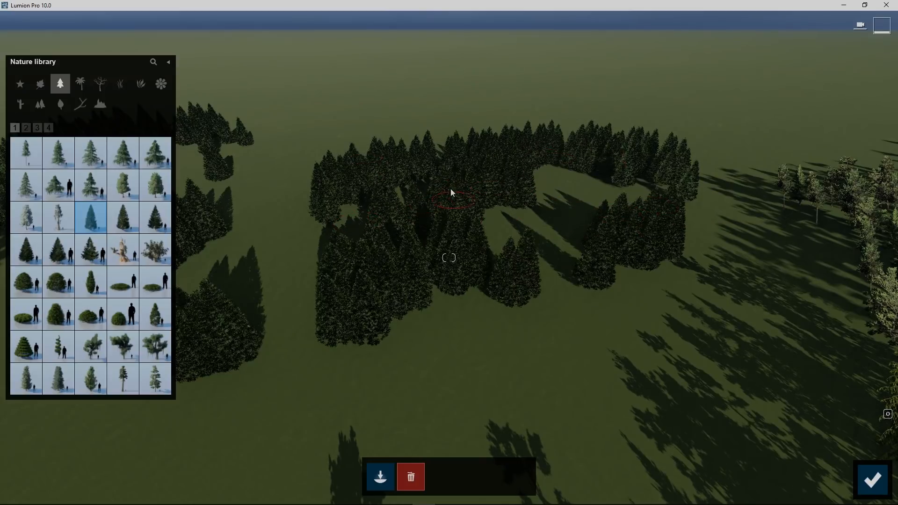
drag(450, 188, 374, 255)
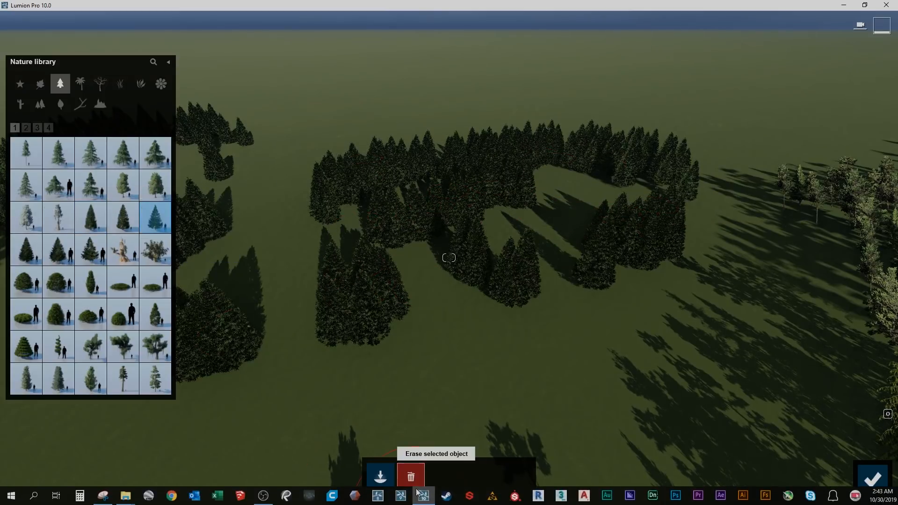
Return to placement and sparsely paint a smaller dark conifer in front of, between and behind the existing groves.
click(380, 476)
drag(646, 297, 444, 291)
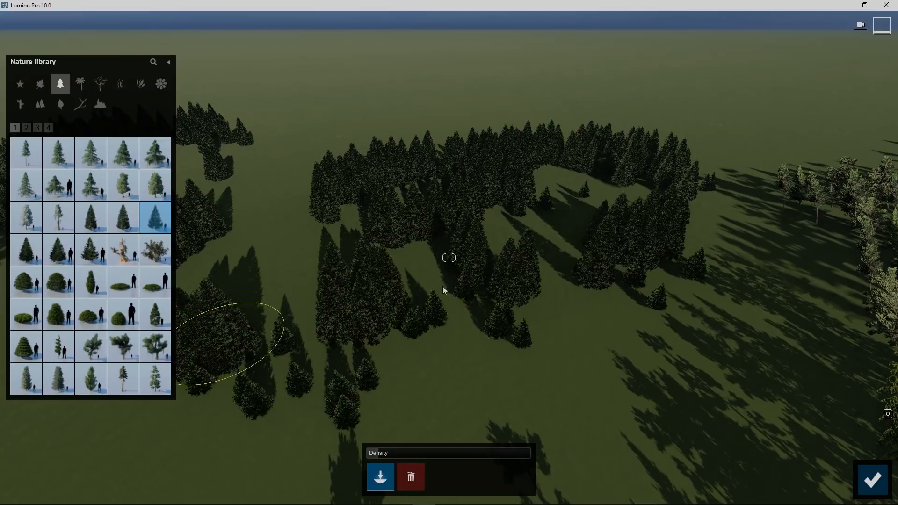
drag(253, 228, 384, 162)
Choose a rounded evergreen shrub and scatter it at low density around the groves and the open ground beside them.
click(59, 314)
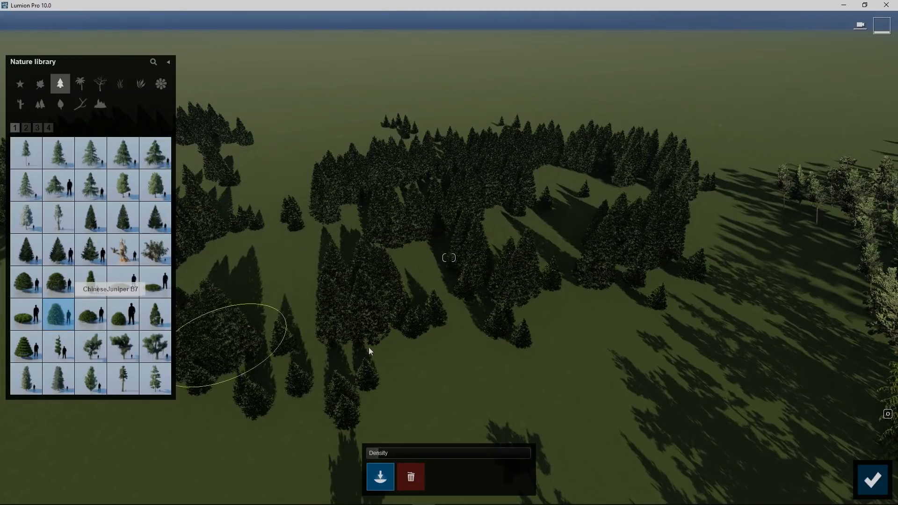
mouse_move(369, 350)
mouse_down()
mouse_move(290, 378)
mouse_move(579, 266)
mouse_up()
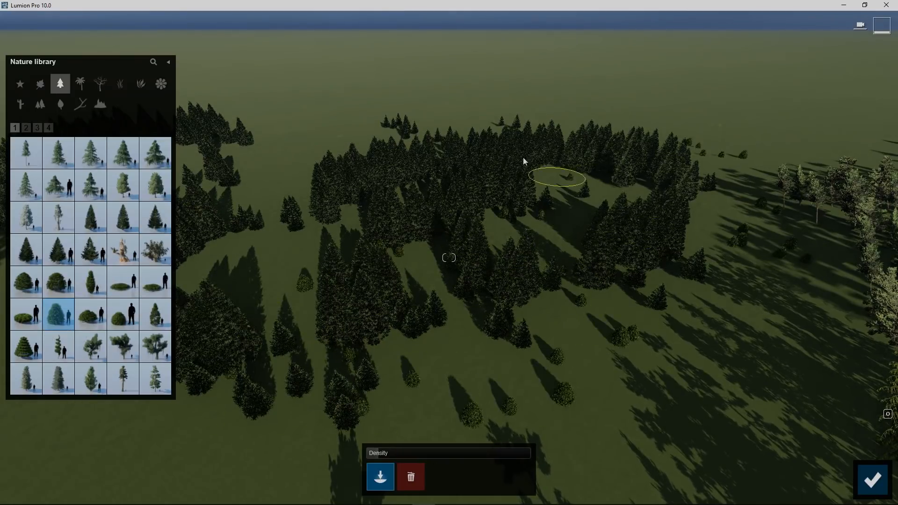
right_drag(389, 193, 481, 214)
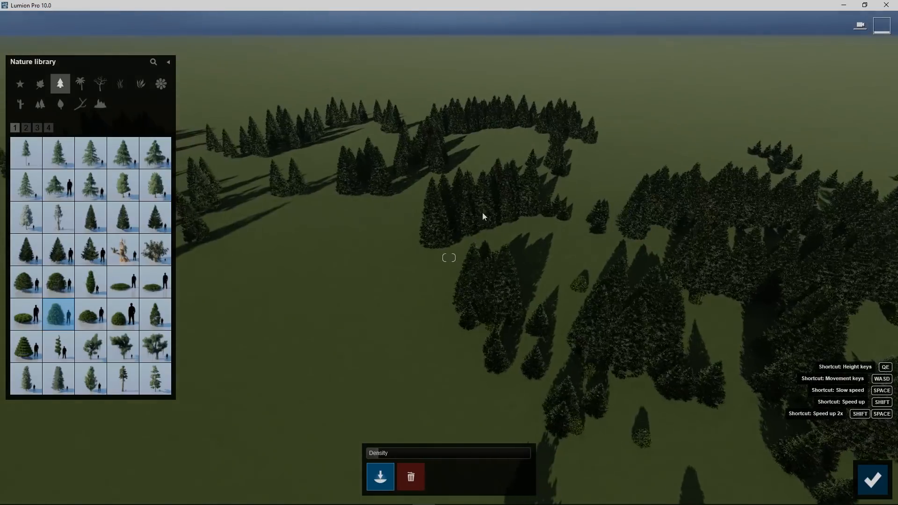
drag(438, 269, 403, 256)
Paint two different pale-green conifers at low density throughout the groves to build a mixed forest.
click(123, 152)
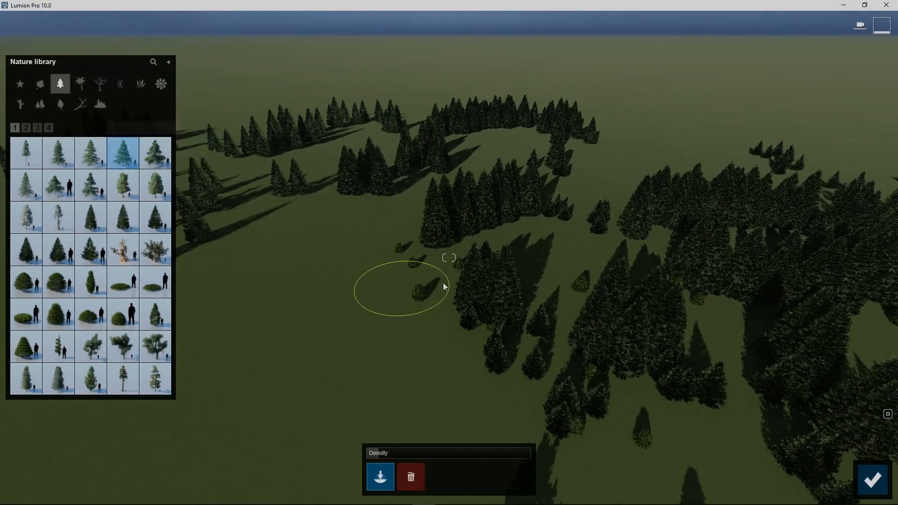
mouse_move(443, 283)
mouse_down()
mouse_move(370, 334)
mouse_move(461, 226)
mouse_move(457, 212)
mouse_move(336, 220)
mouse_up()
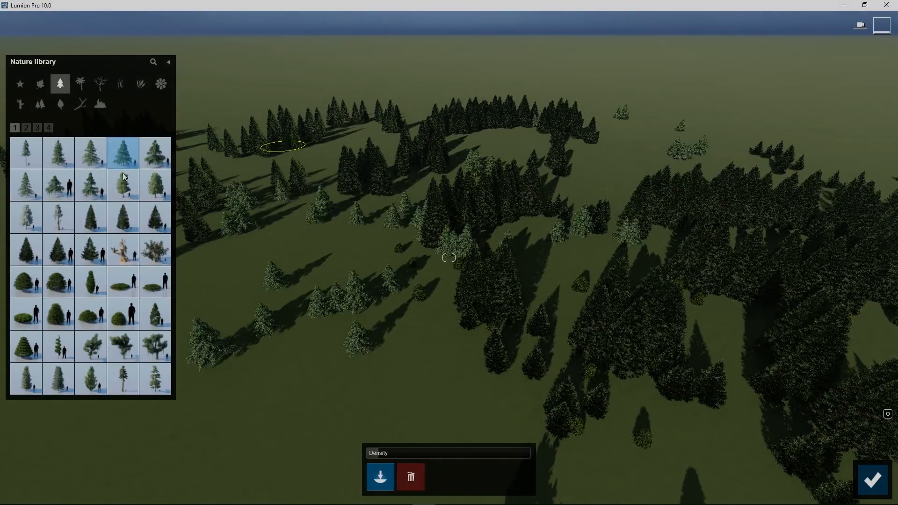
click(59, 152)
mouse_move(253, 209)
mouse_down()
mouse_move(593, 181)
mouse_move(647, 248)
mouse_move(709, 407)
mouse_move(629, 119)
mouse_move(316, 187)
mouse_move(421, 109)
mouse_move(337, 162)
mouse_up()
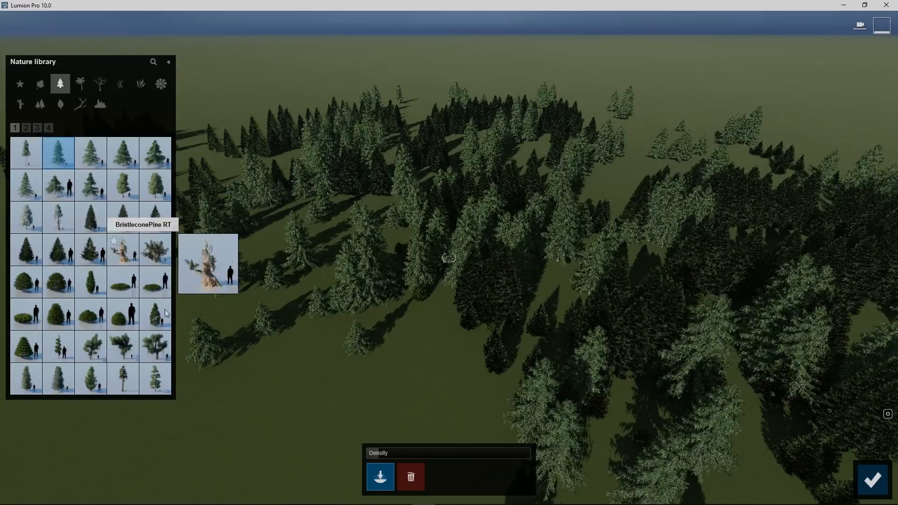
Erase only the selected pale-green conifer species from parts of the mixed forest.
right_drag(468, 289, 419, 276)
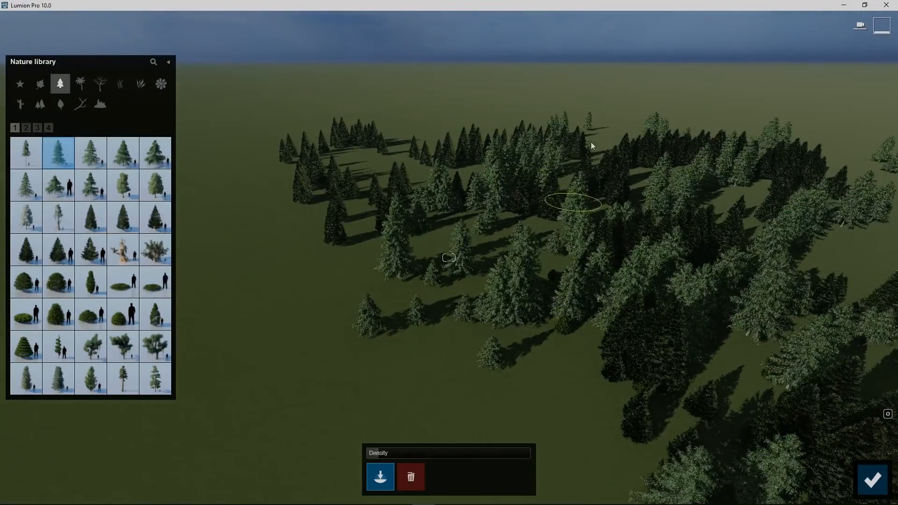
right_drag(492, 234, 461, 233)
key(s)
key(q)
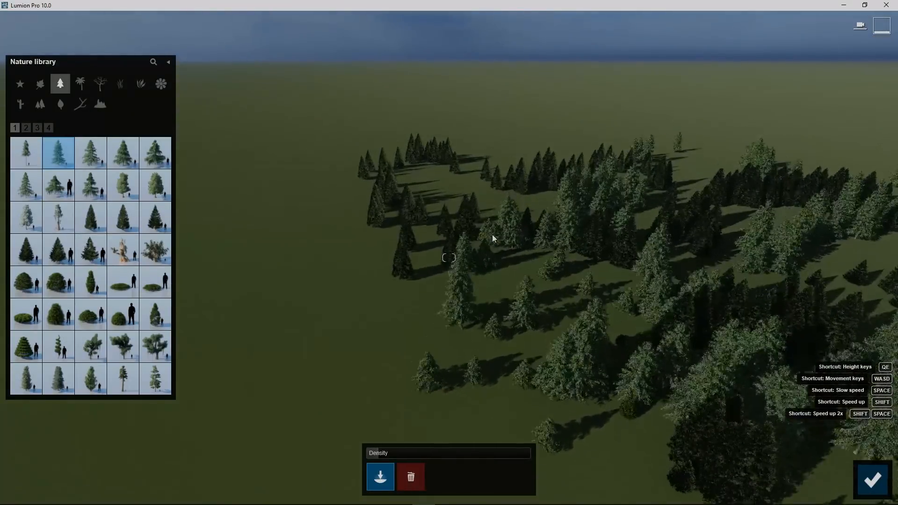
click(420, 478)
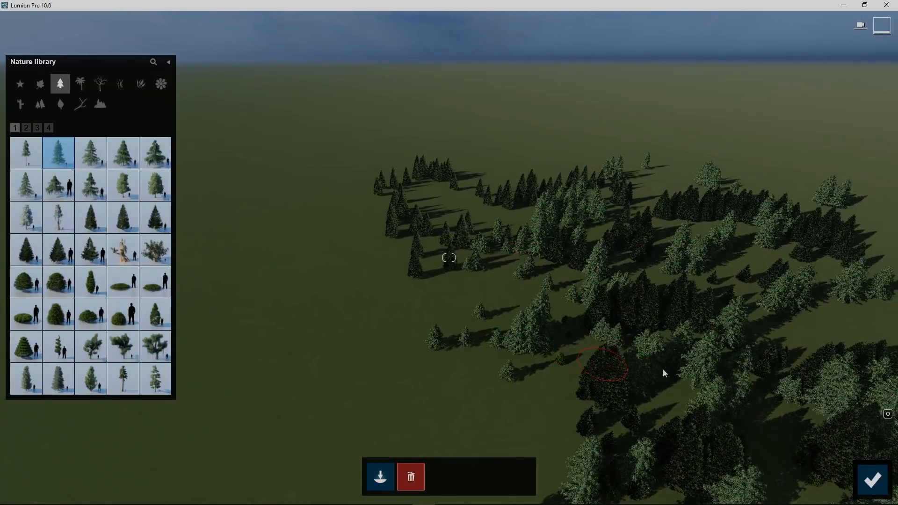
mouse_move(383, 335)
right_down()
mouse_move(519, 369)
mouse_move(390, 347)
right_up()
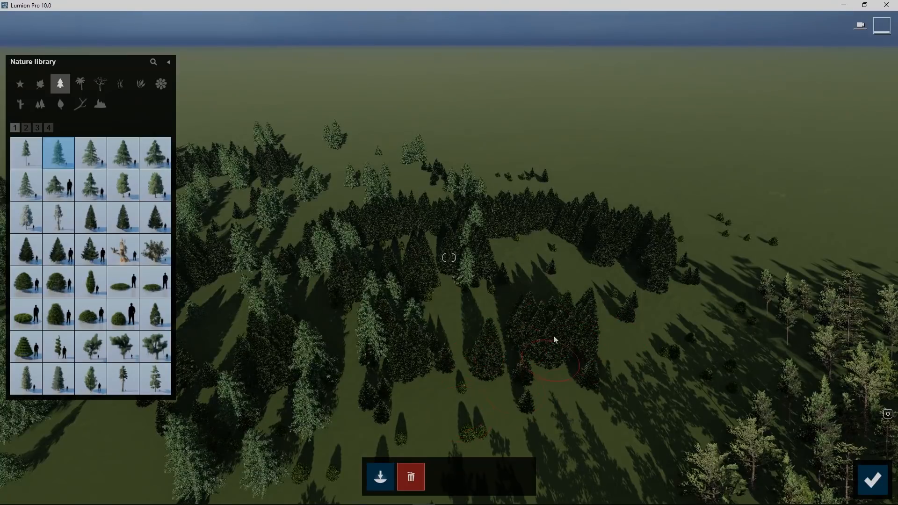
drag(554, 340, 509, 304)
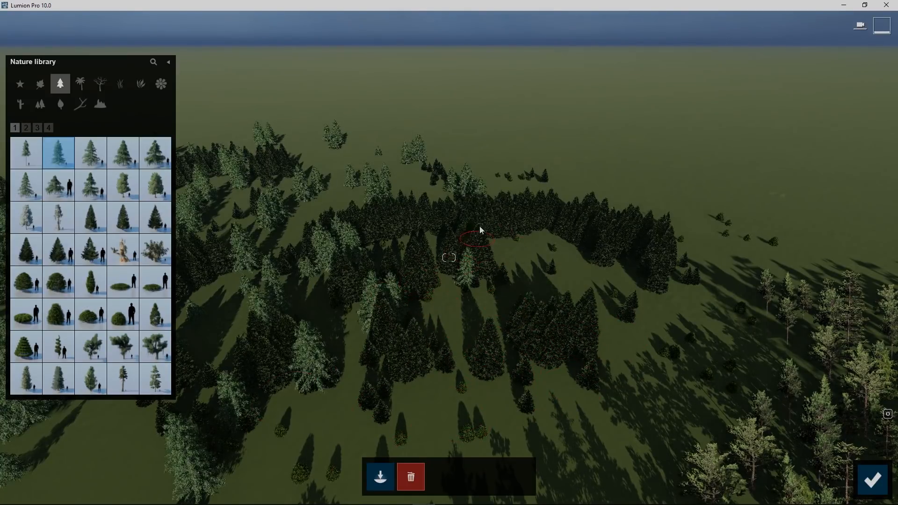
right_drag(444, 320, 529, 271)
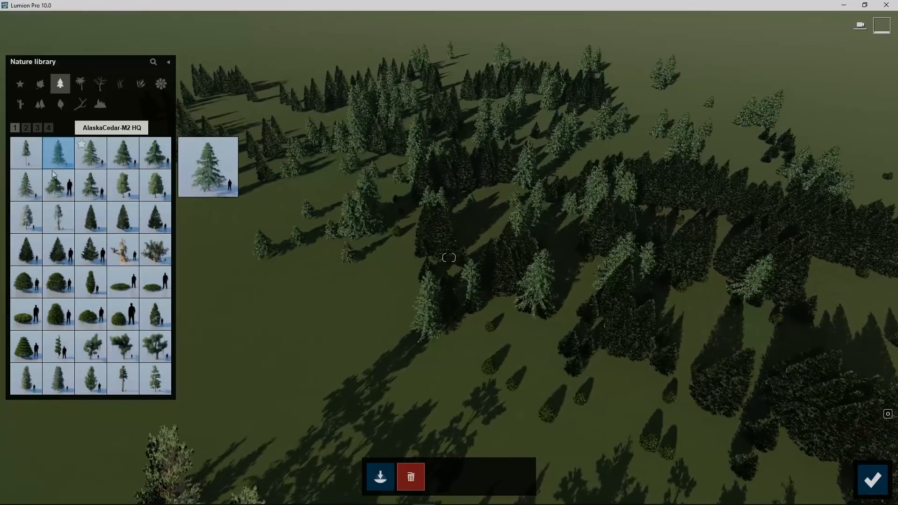
drag(549, 316, 662, 294)
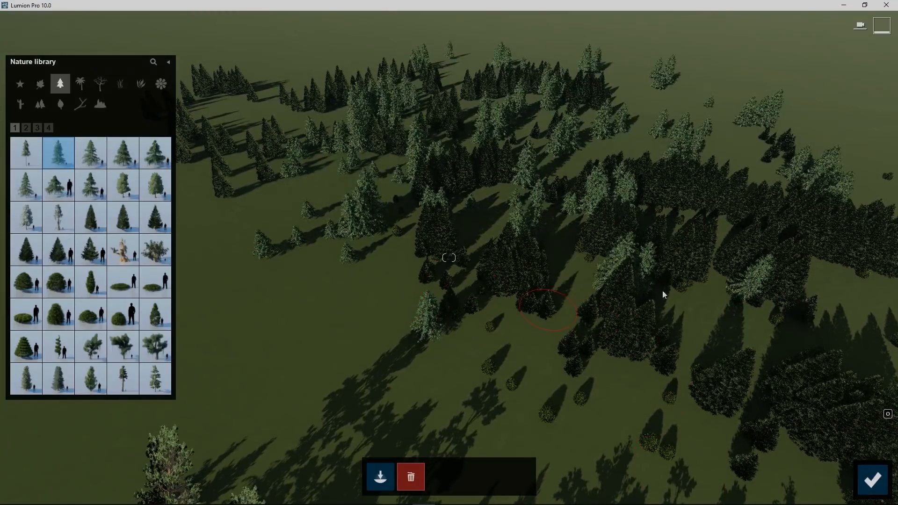
click(576, 239)
click(619, 276)
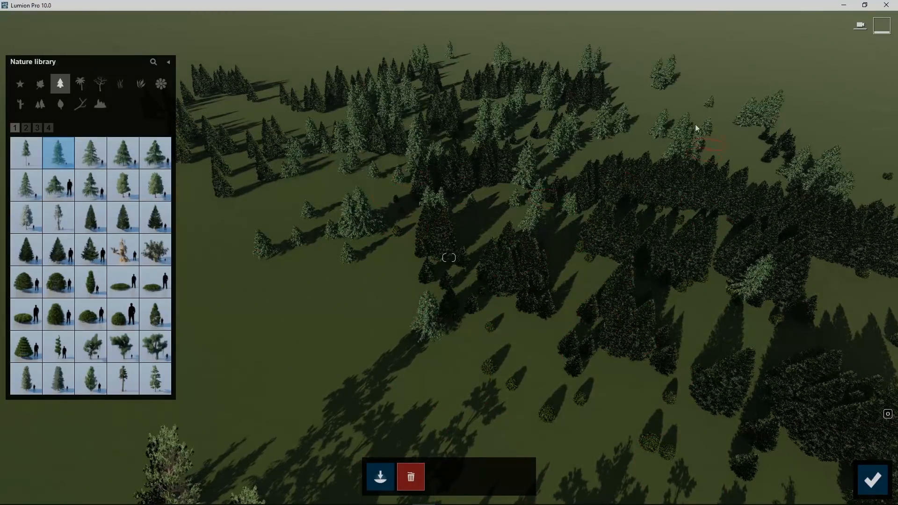
Choose the tall dark conifer used for the dense grove and erase that species from the grove's near side.
click(91, 217)
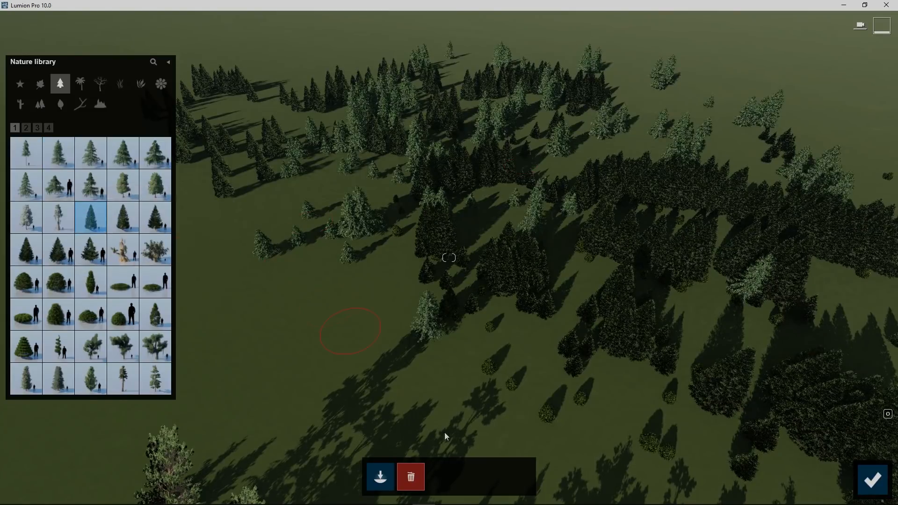
mouse_move(513, 285)
mouse_down()
mouse_move(643, 377)
mouse_move(702, 255)
mouse_move(435, 277)
mouse_up()
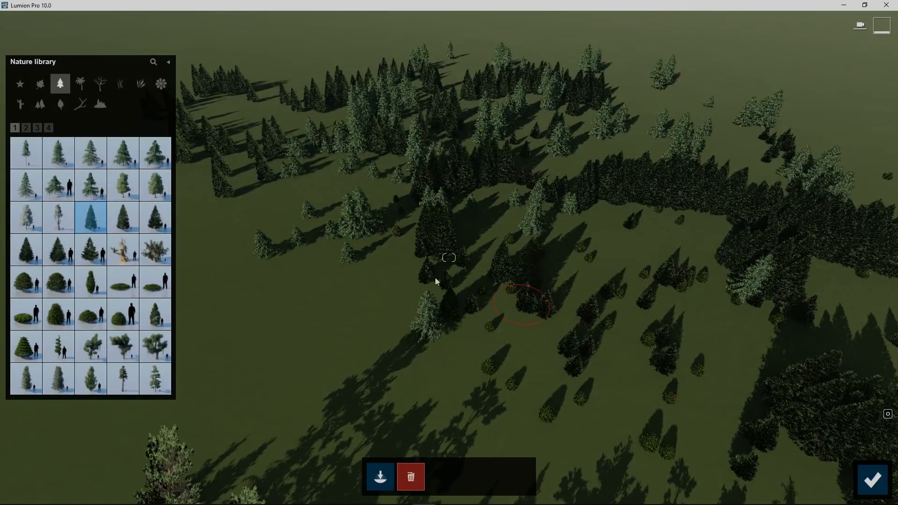
click(814, 256)
Select the pink grass from the Grass category and paint it sparsely over the open ground beside the forest.
key(s)
right_drag(484, 200, 409, 226)
key(w)
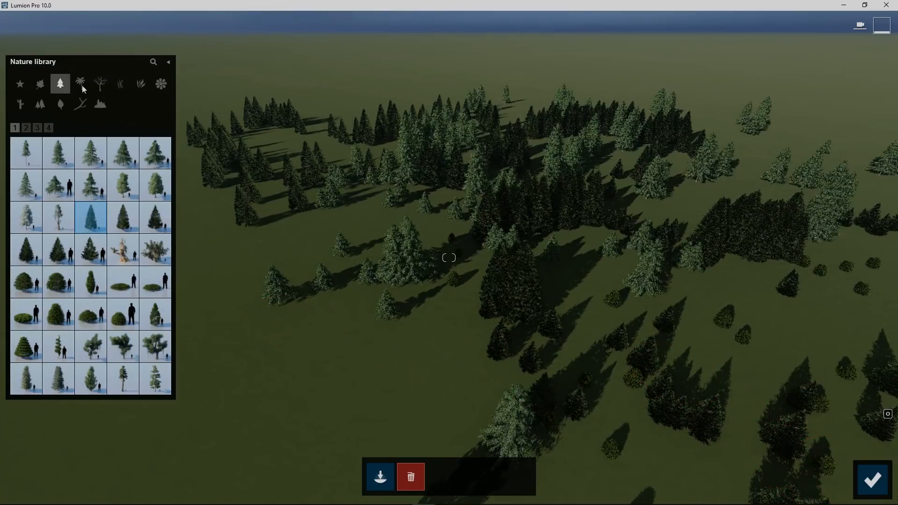
click(131, 85)
click(121, 85)
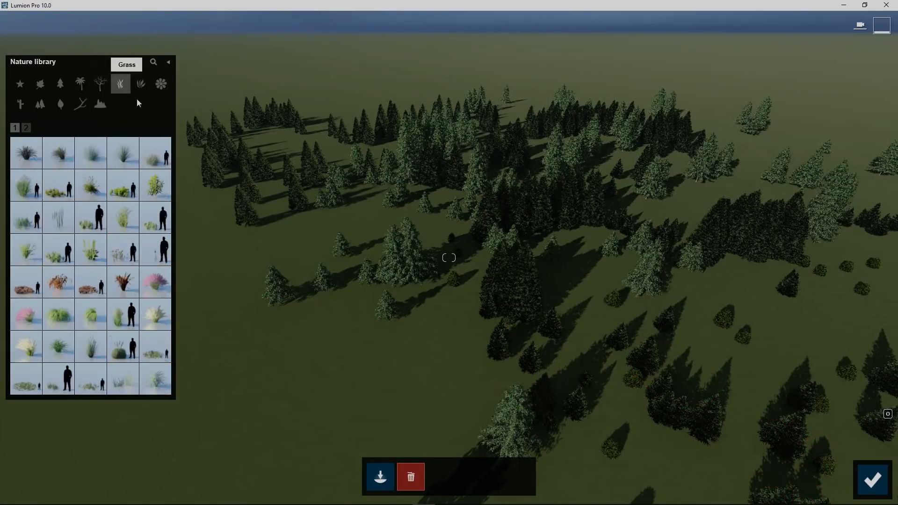
click(157, 287)
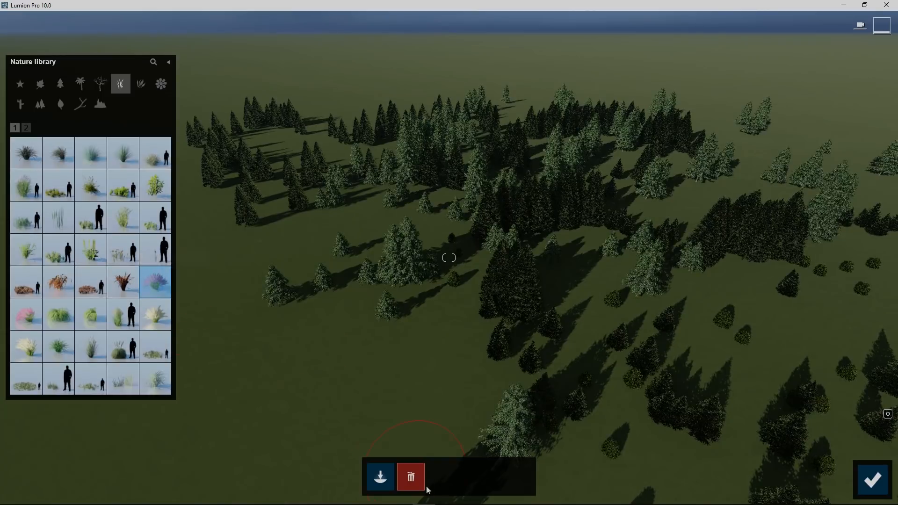
click(388, 479)
drag(390, 403, 304, 426)
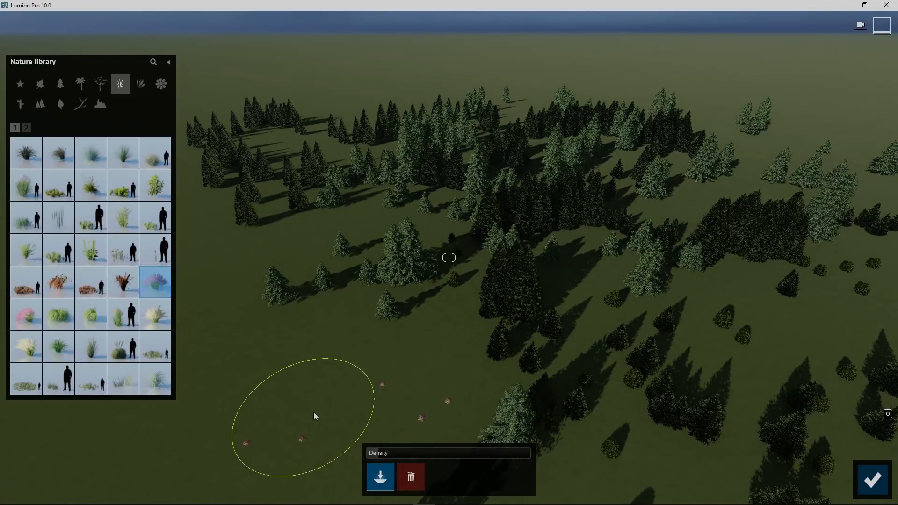
drag(315, 380, 244, 413)
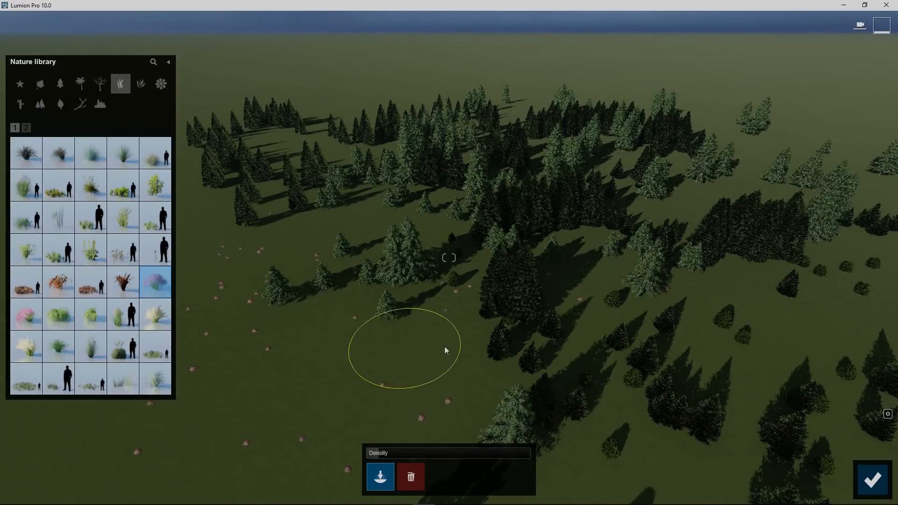
Examine the scattered pink grass and the mixed forest from farther away.
key(s)
right_drag(444, 350, 430, 352)
key(w)
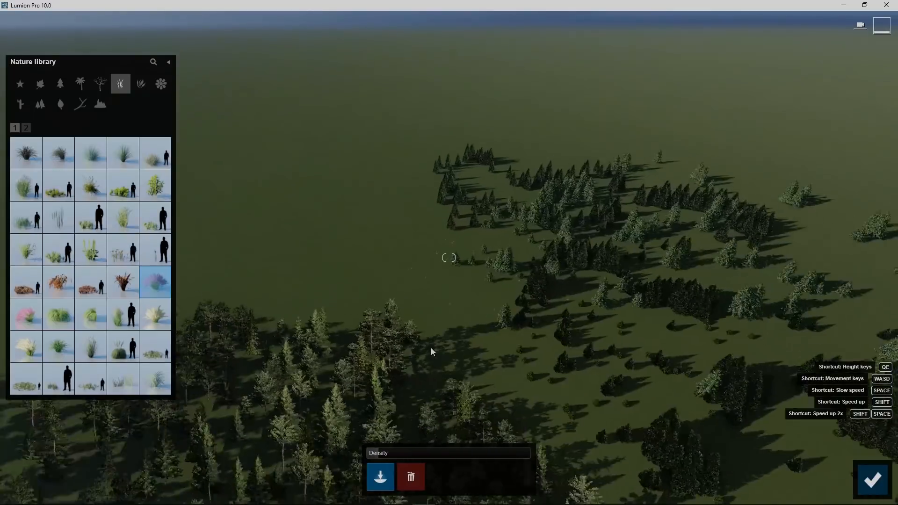
key(w)
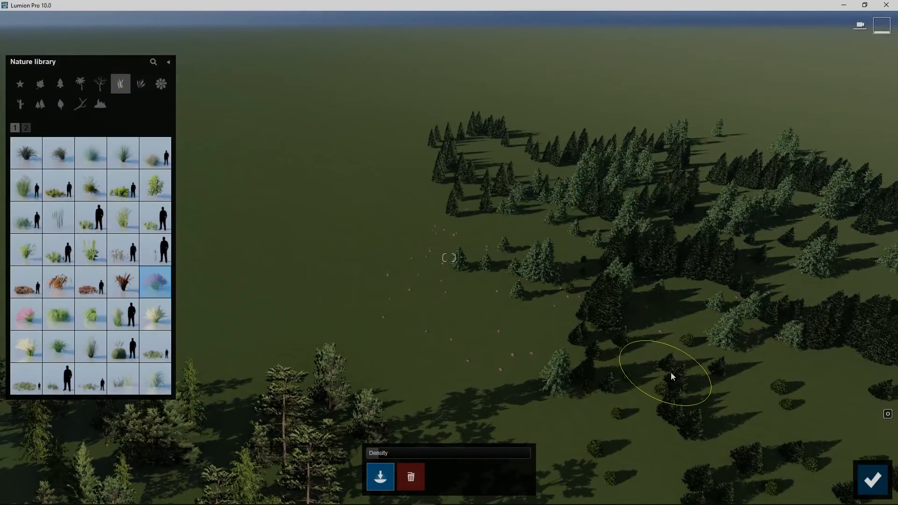
Finish the vegetation painting and return to the regular placement mode.
click(874, 477)
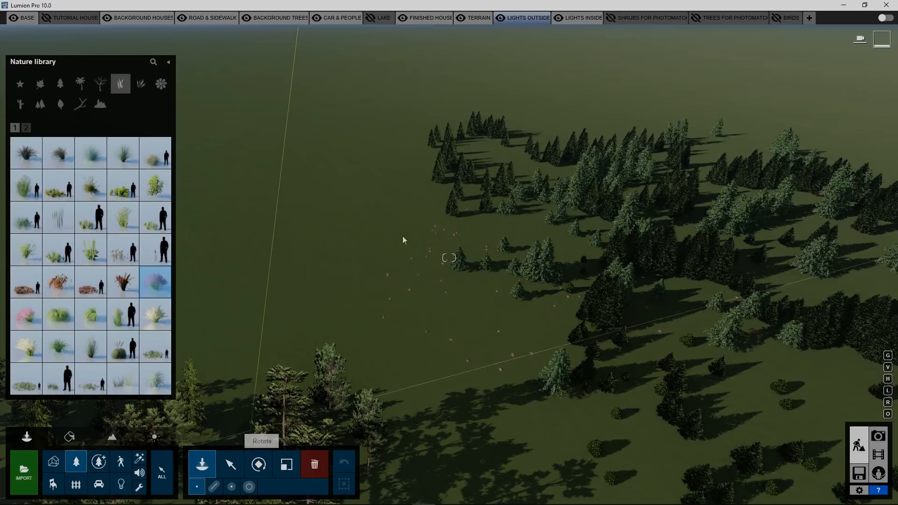
key(w)
right_drag(441, 215, 489, 214)
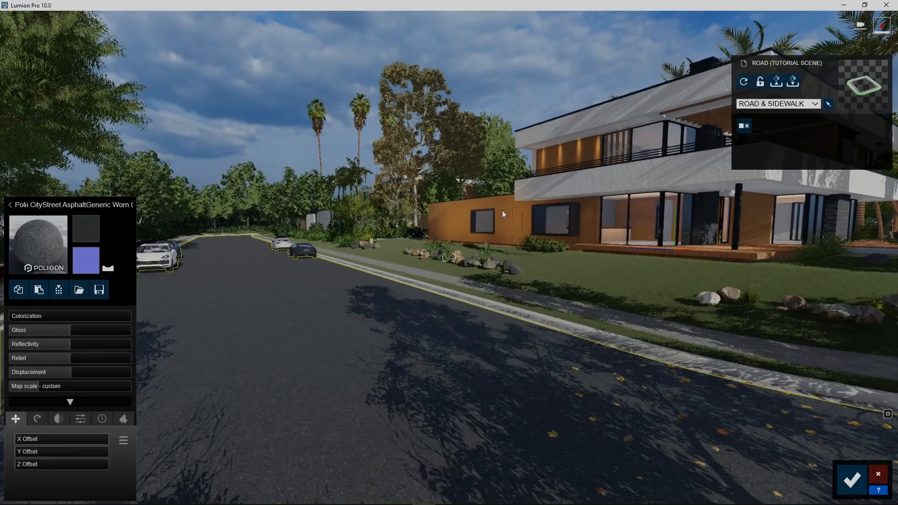
Examine the worn asphalt road and browse both pages of the outdoor asphalt materials.
right_drag(469, 309, 356, 319)
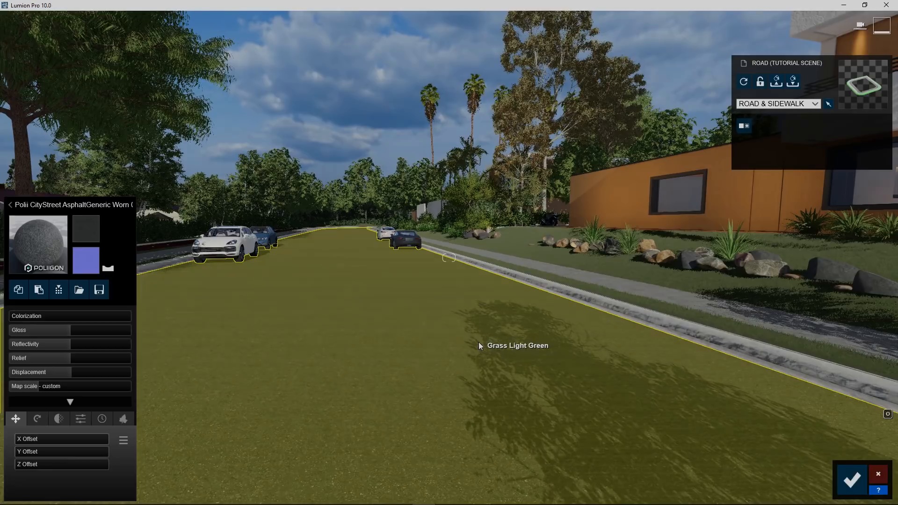
mouse_move(478, 342)
right_down()
mouse_move(451, 343)
mouse_move(485, 341)
right_up()
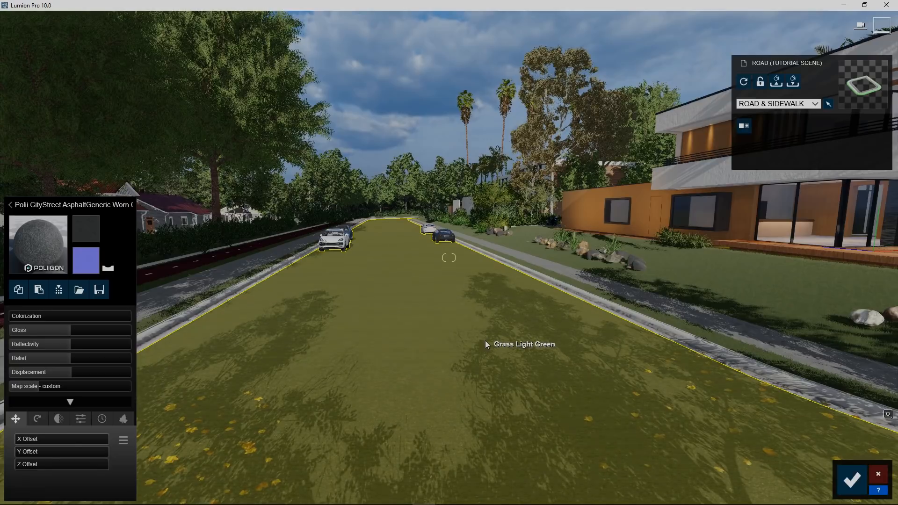
right_drag(485, 340, 485, 341)
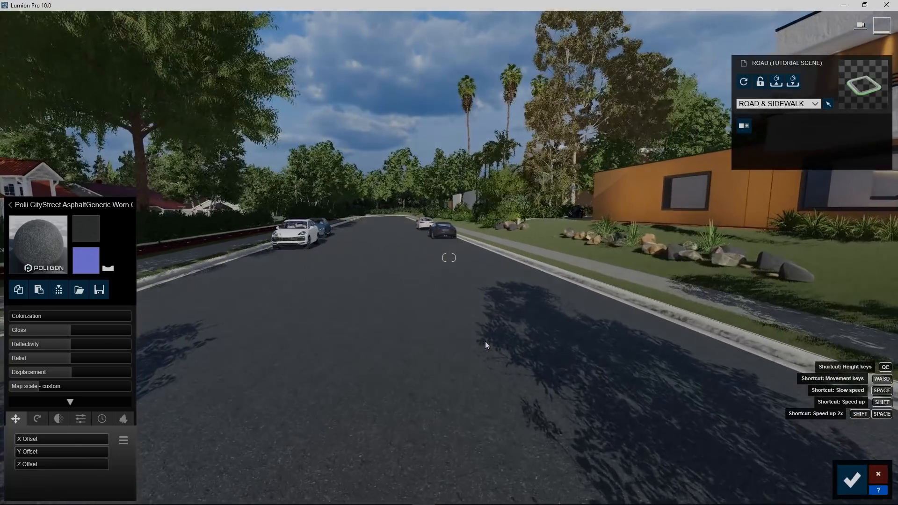
click(43, 252)
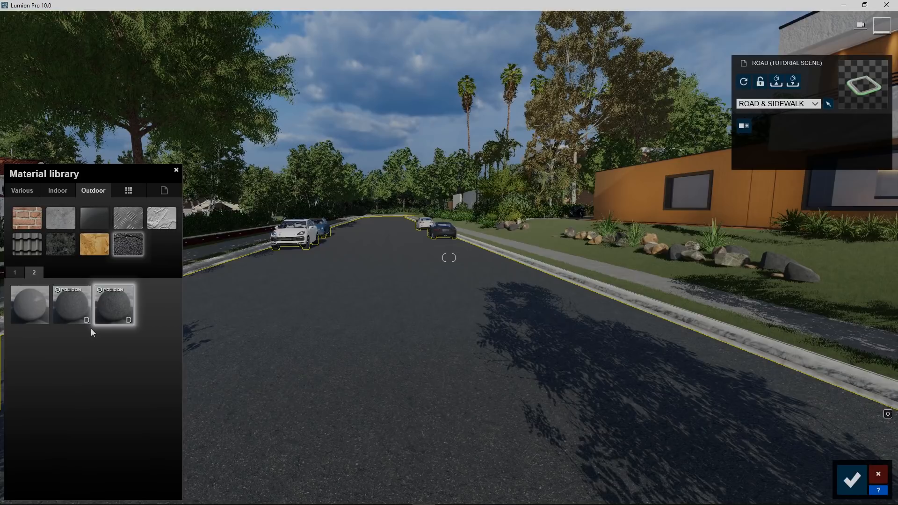
drag(75, 309, 441, 338)
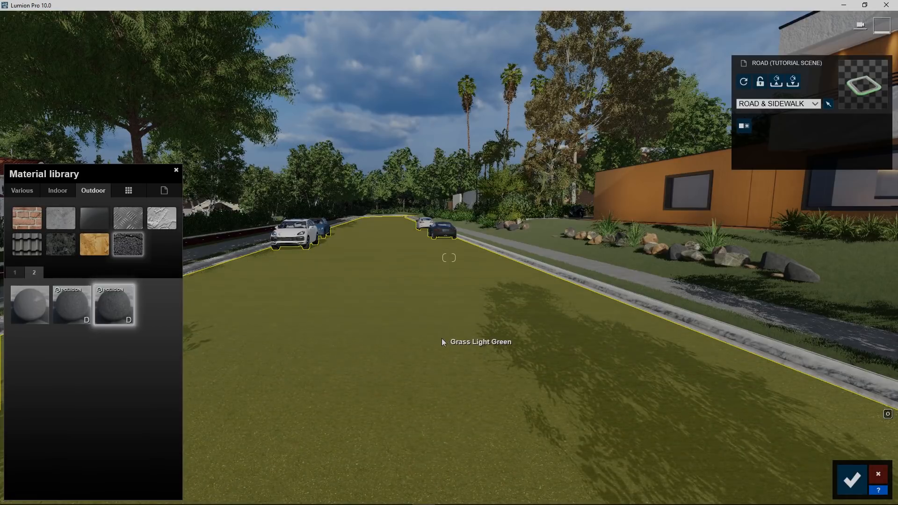
drag(441, 338, 75, 338)
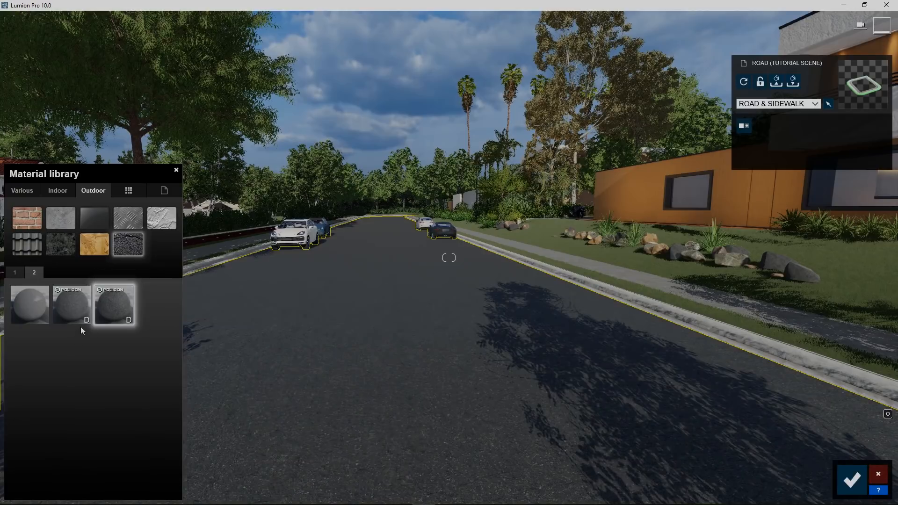
click(21, 277)
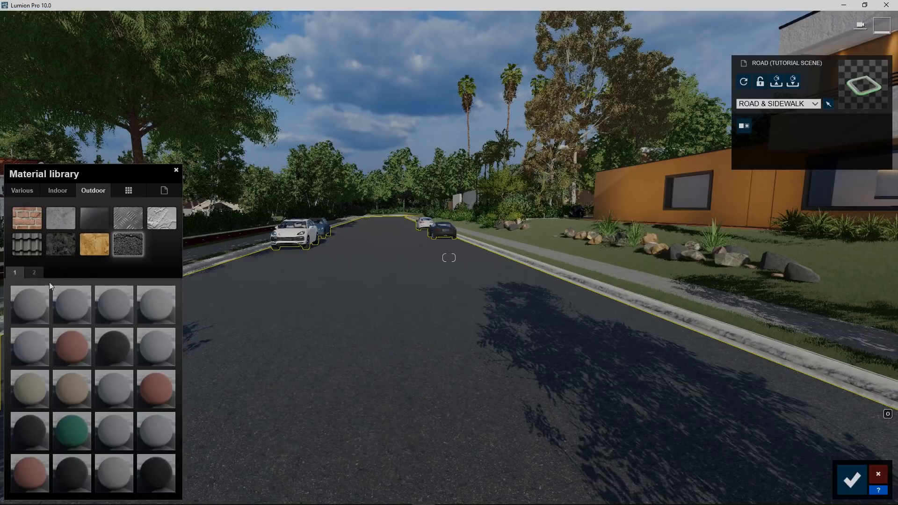
click(34, 273)
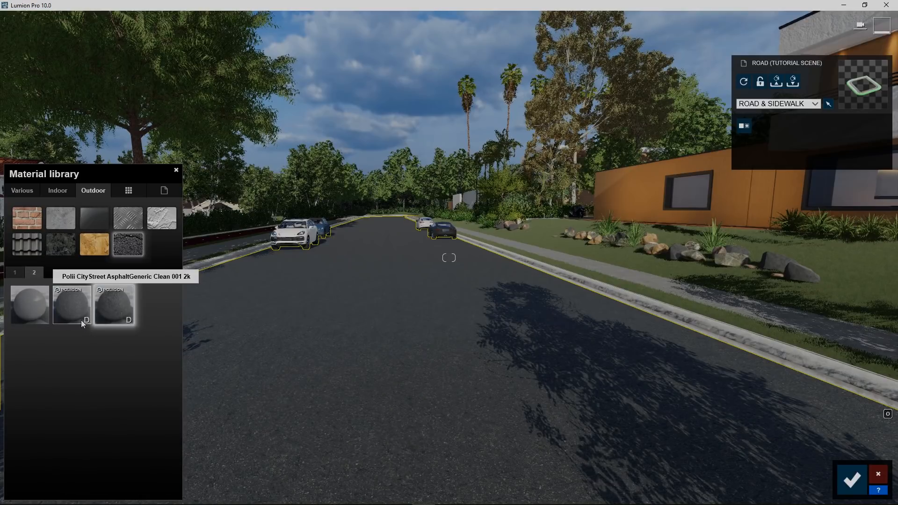
Apply the Rock 007 2048 material from the Various rock materials to the road.
click(55, 191)
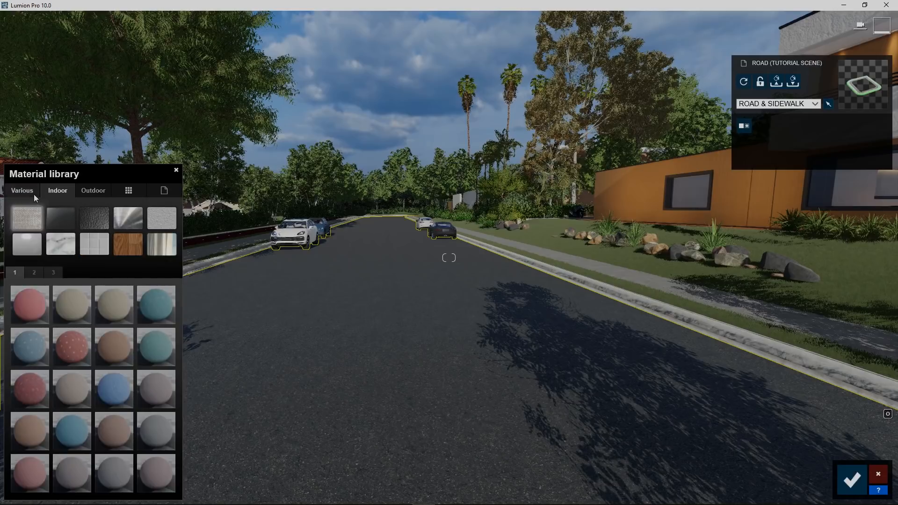
click(33, 194)
click(94, 218)
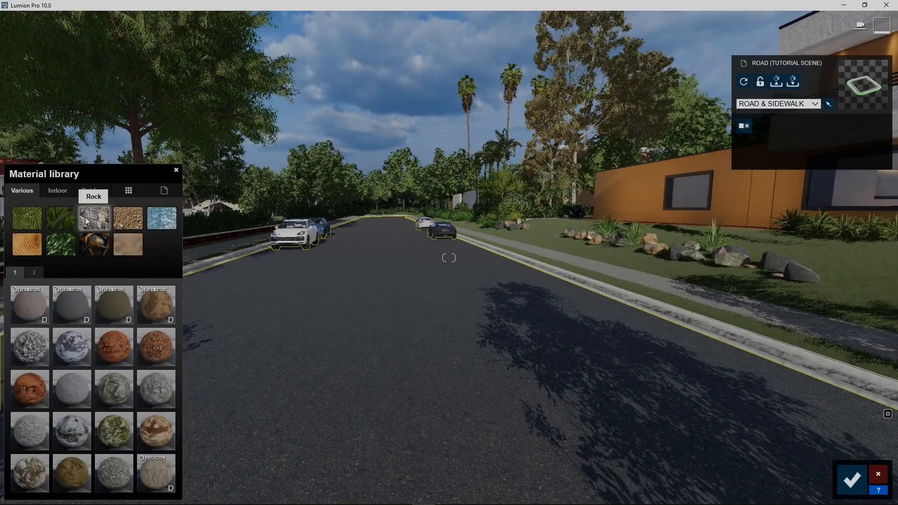
click(35, 275)
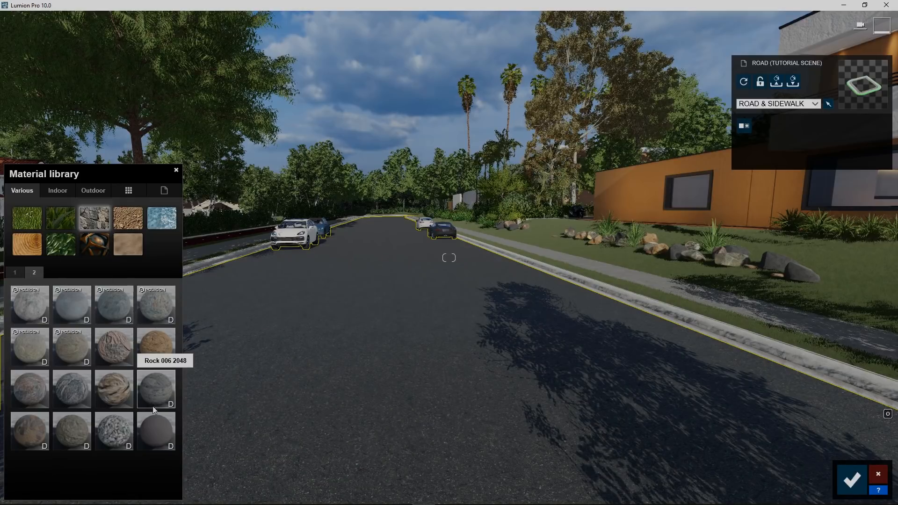
click(35, 437)
mouse_move(266, 388)
right_down()
mouse_move(216, 399)
mouse_move(260, 404)
right_up()
key(w)
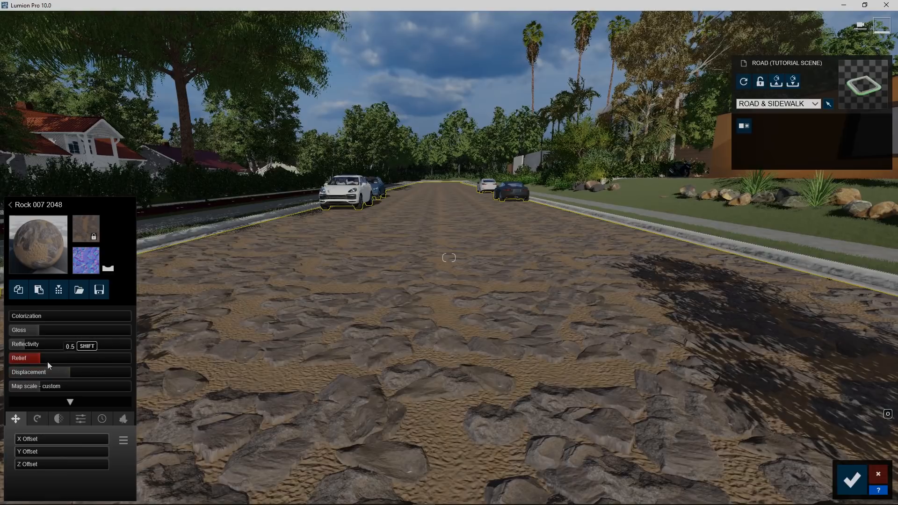
Raise the rocky road's Relief slightly and set its Displacement to the maximum.
drag(55, 370, 150, 394)
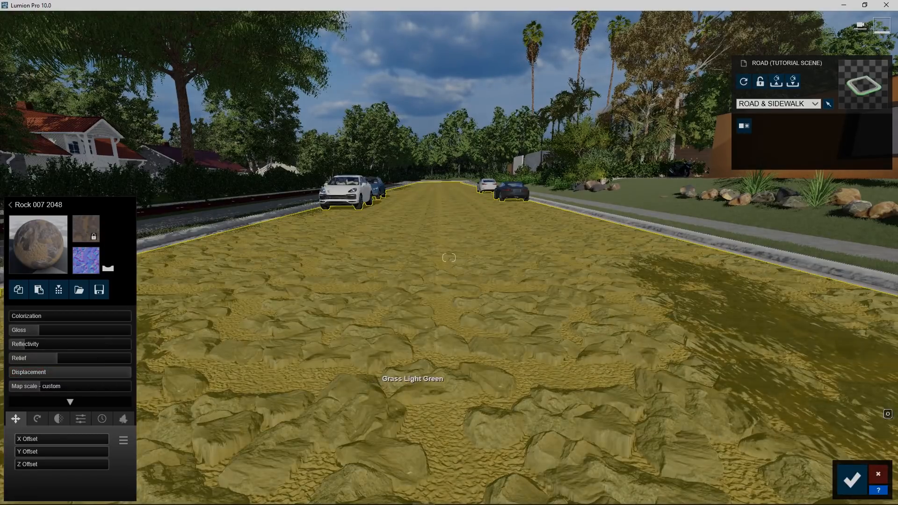
right_drag(411, 381, 389, 437)
key(w)
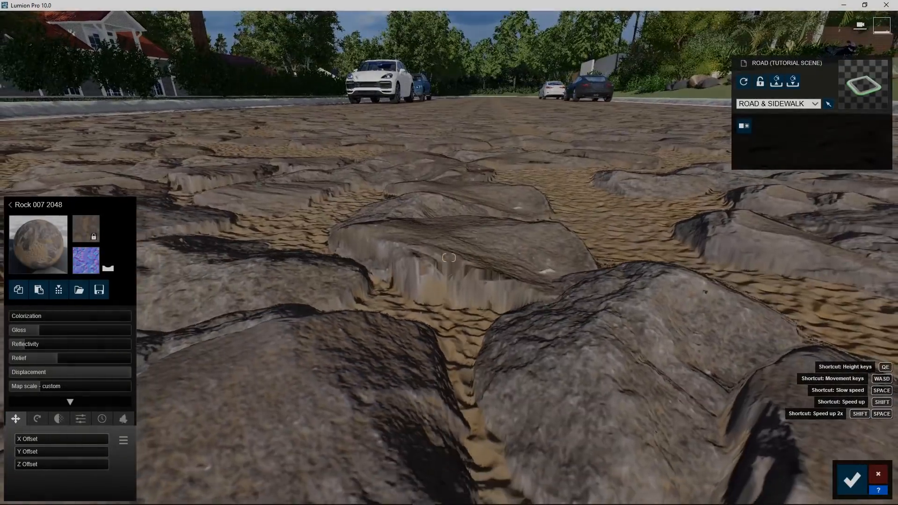
Reduce the rocky road's Displacement to a moderate level after inspecting the raised stones.
right_drag(449, 258, 472, 258)
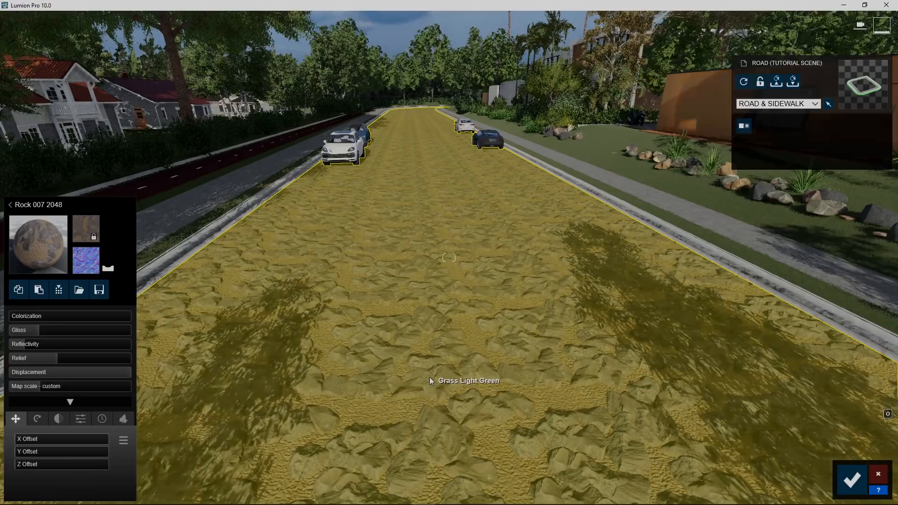
right_drag(508, 383, 509, 383)
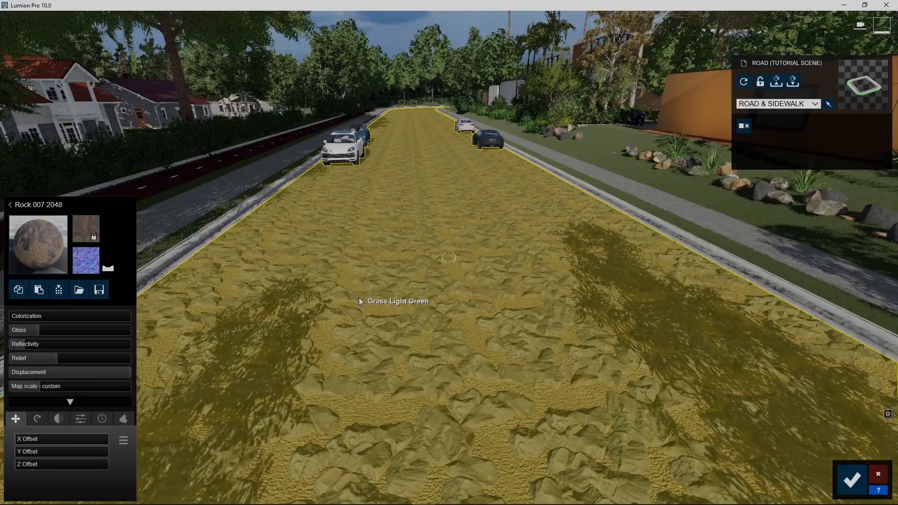
right_drag(358, 301, 413, 302)
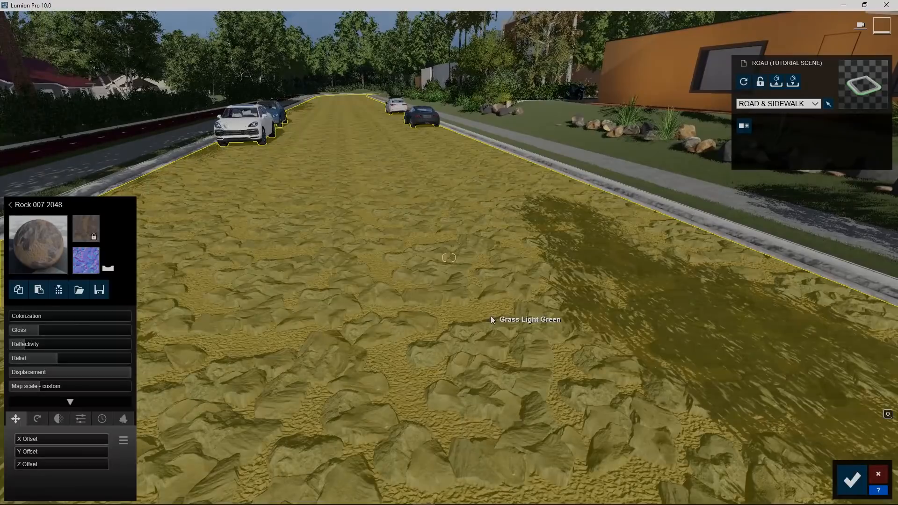
right_drag(490, 319, 470, 289)
key(w)
key(q)
key(s)
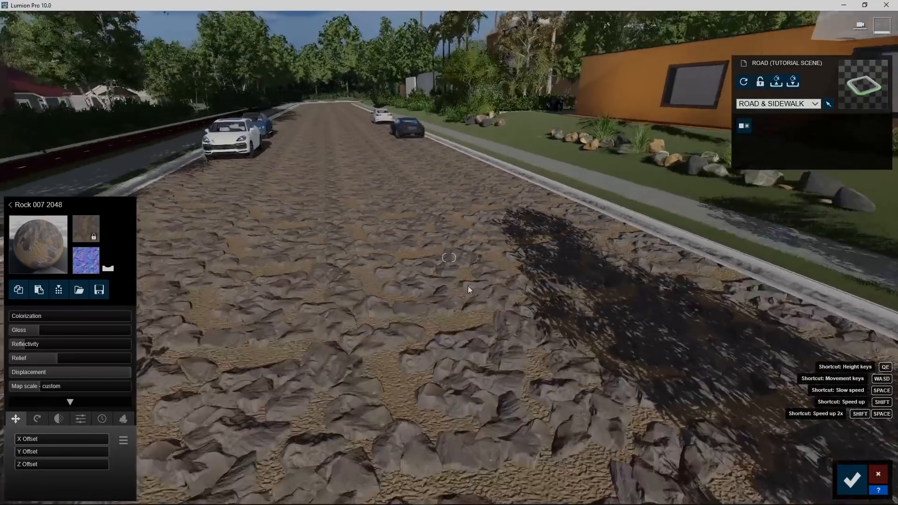
mouse_move(71, 373)
mouse_down()
mouse_move(3, 377)
mouse_move(115, 375)
mouse_move(13, 377)
mouse_move(86, 379)
mouse_up()
Change the road's material to Polii Rock Grey 005 VAR1 3K and set its Displacement to 0.3.
click(47, 243)
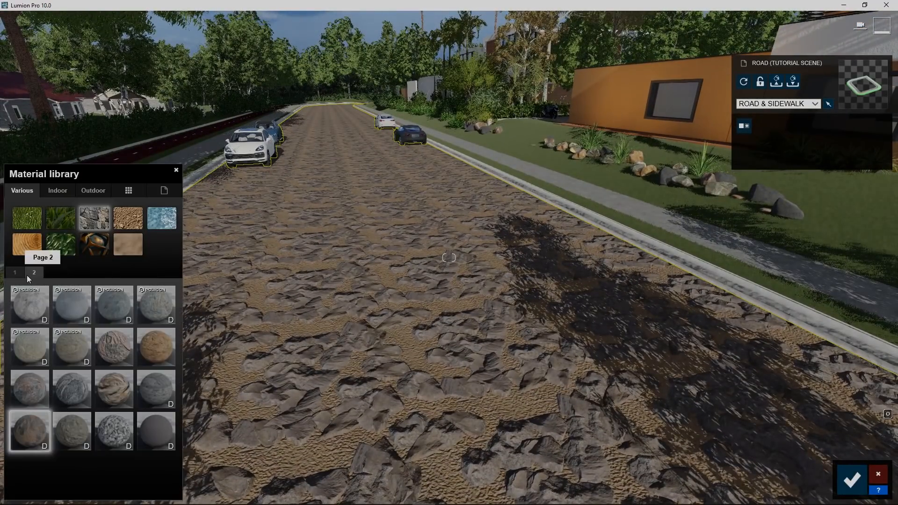
click(36, 305)
click(36, 305)
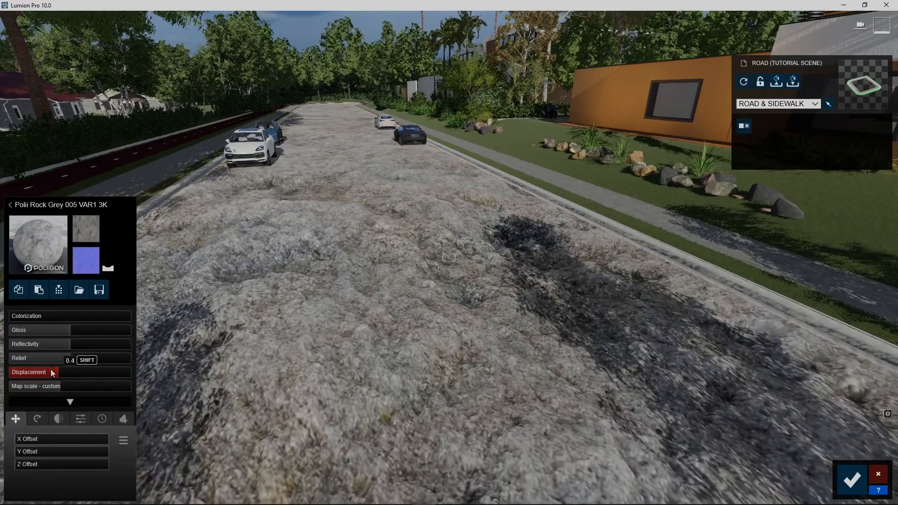
mouse_move(52, 371)
mouse_down()
mouse_move(29, 370)
mouse_move(71, 368)
mouse_move(50, 371)
mouse_up()
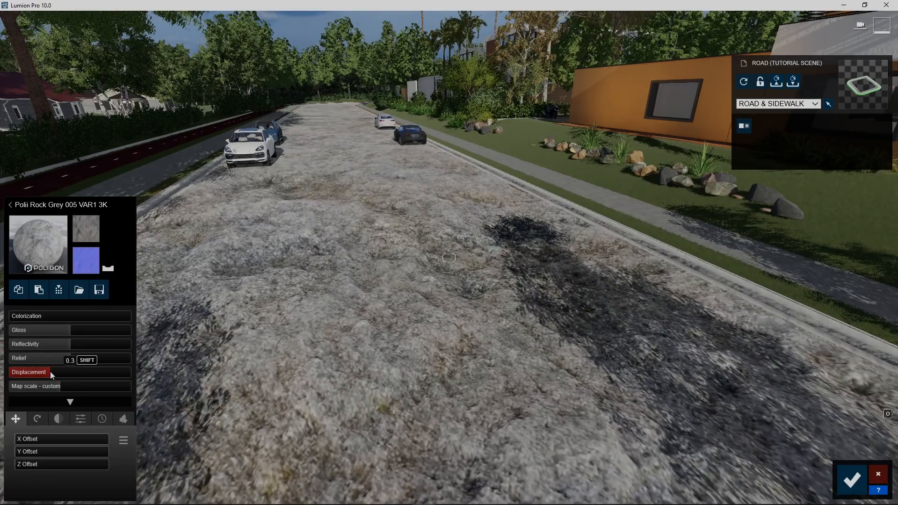
Replace the front lawn's material with Rock 009 2048 from the second page of Various rock materials.
right_drag(243, 327, 323, 304)
key(w)
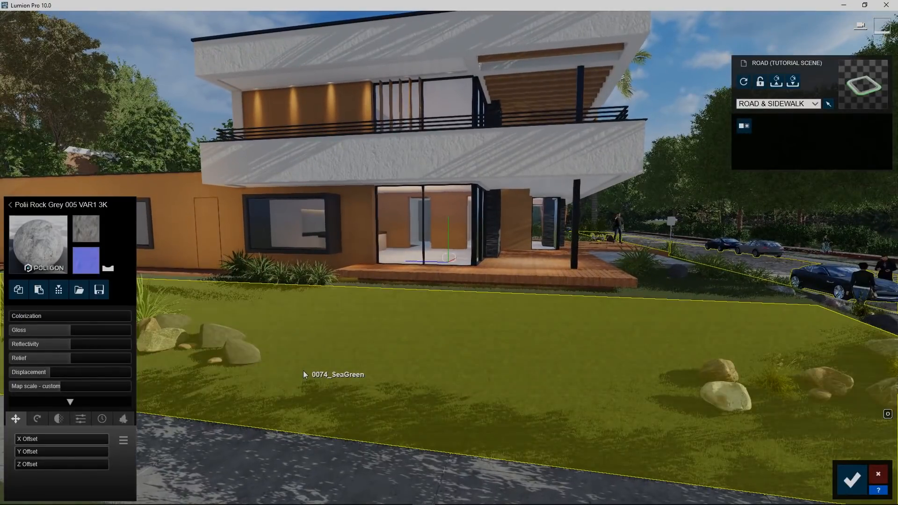
click(303, 372)
click(28, 460)
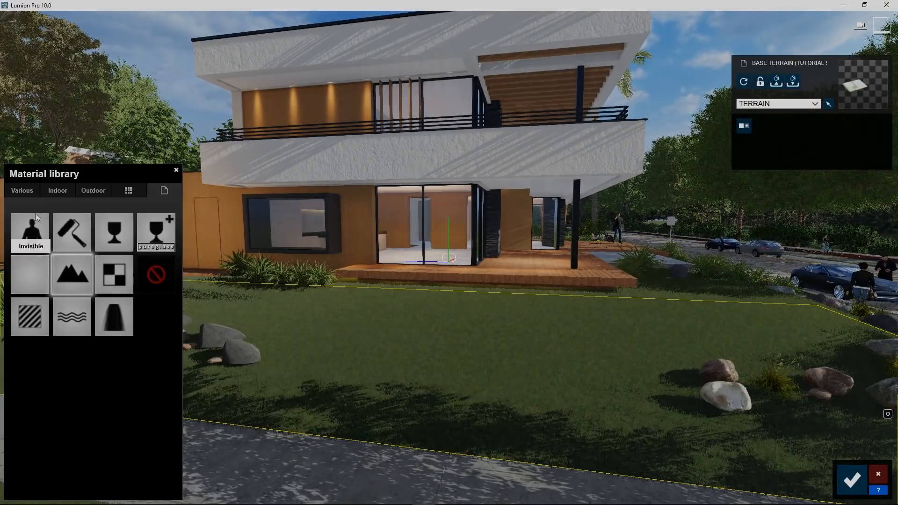
click(35, 215)
click(86, 216)
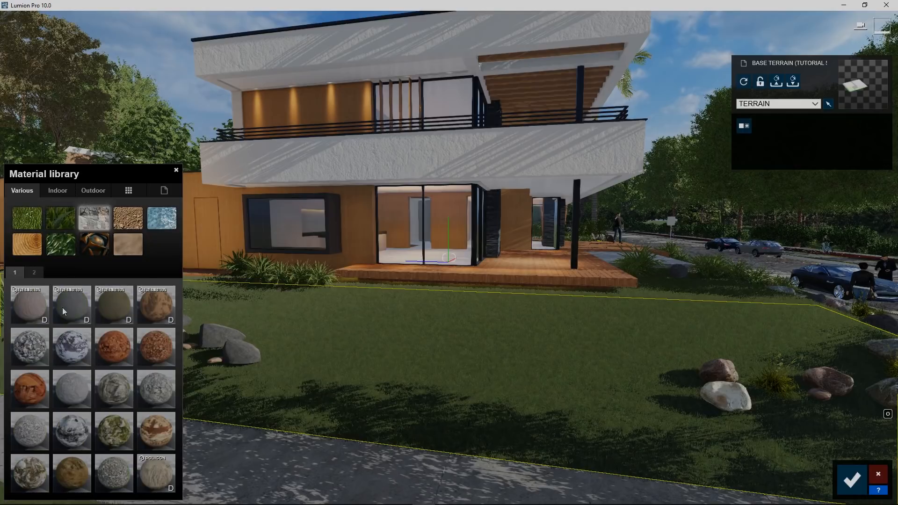
click(34, 273)
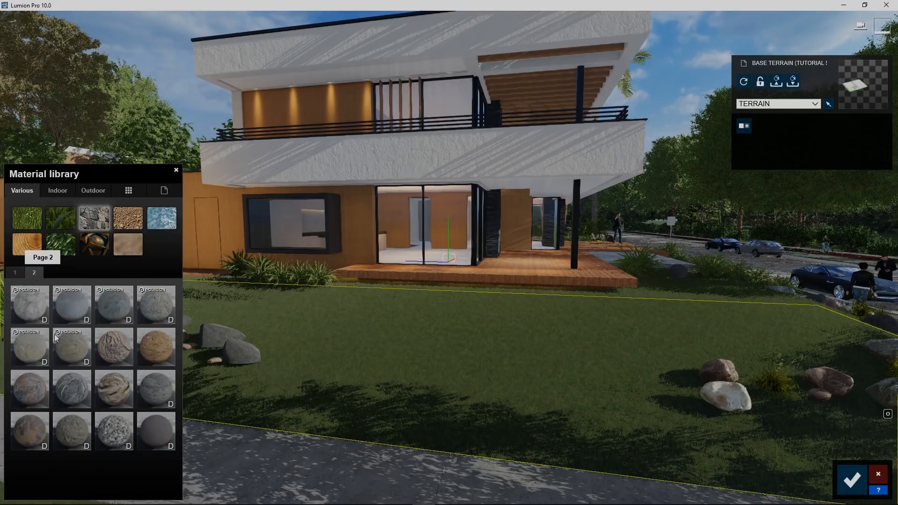
click(112, 423)
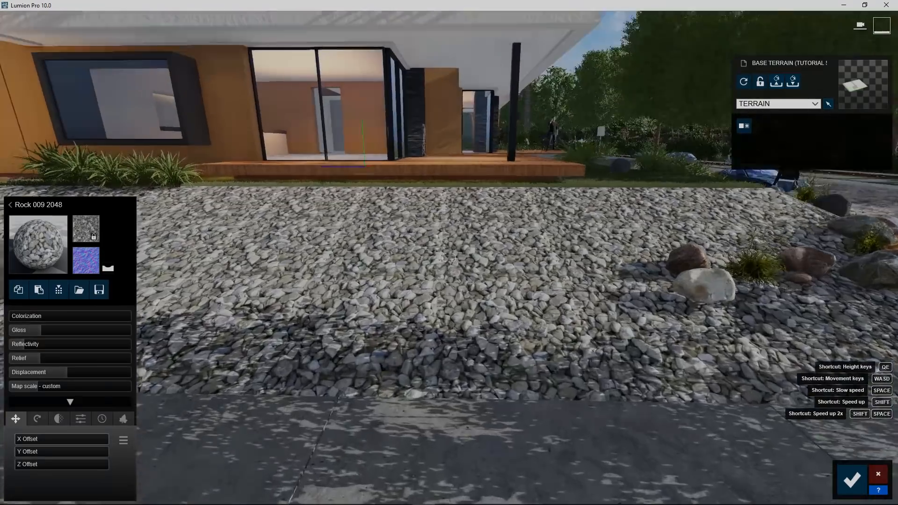
Set the Displacement of the gravel in front of the house to 0.9.
key(w)
right_drag(386, 325, 363, 310)
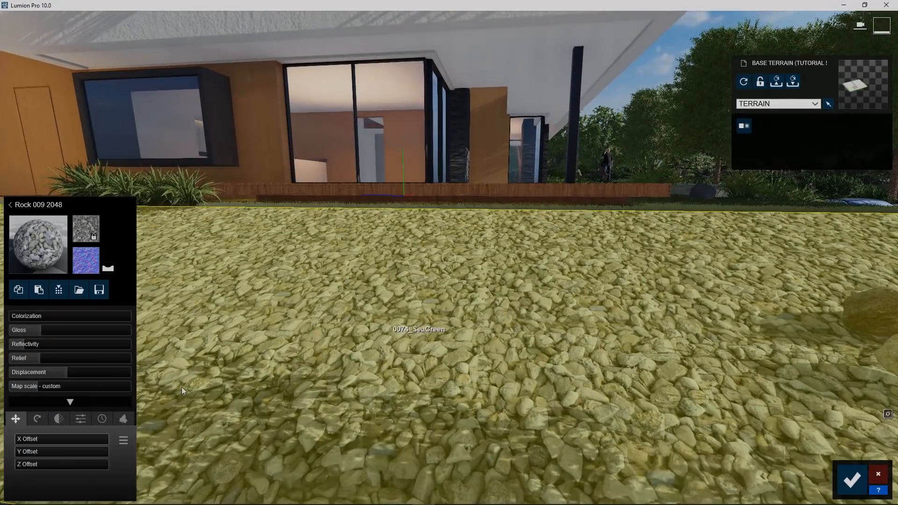
mouse_move(46, 382)
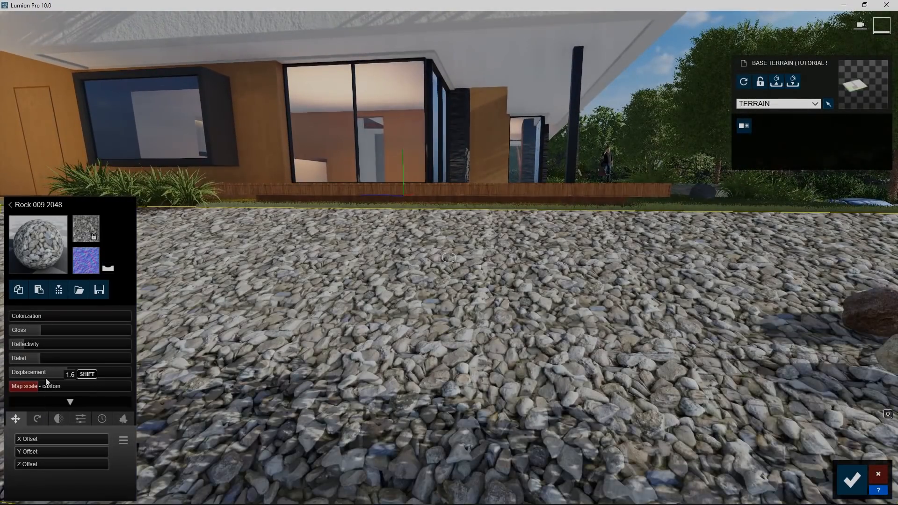
drag(67, 372, 120, 368)
key(s)
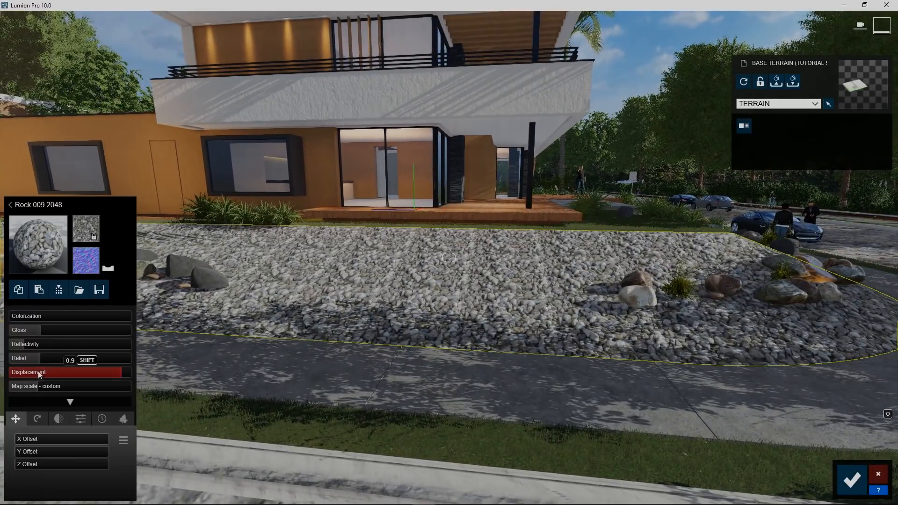
Set the front-yard gravel's Displacement to 0.0 and its Relief to 0.6.
drag(38, 372, 1, 373)
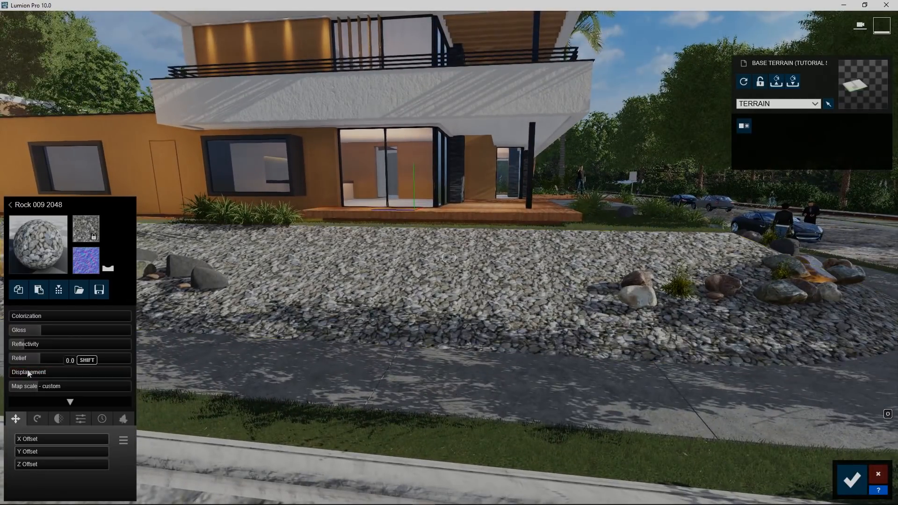
mouse_move(61, 359)
mouse_down()
mouse_move(113, 356)
mouse_move(46, 358)
mouse_up()
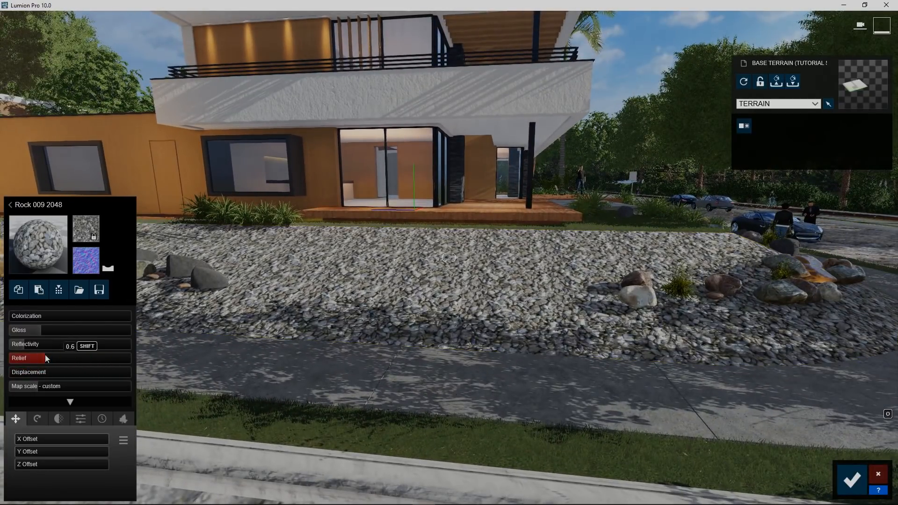
key(w)
right_drag(47, 359, 44, 377)
key(s)
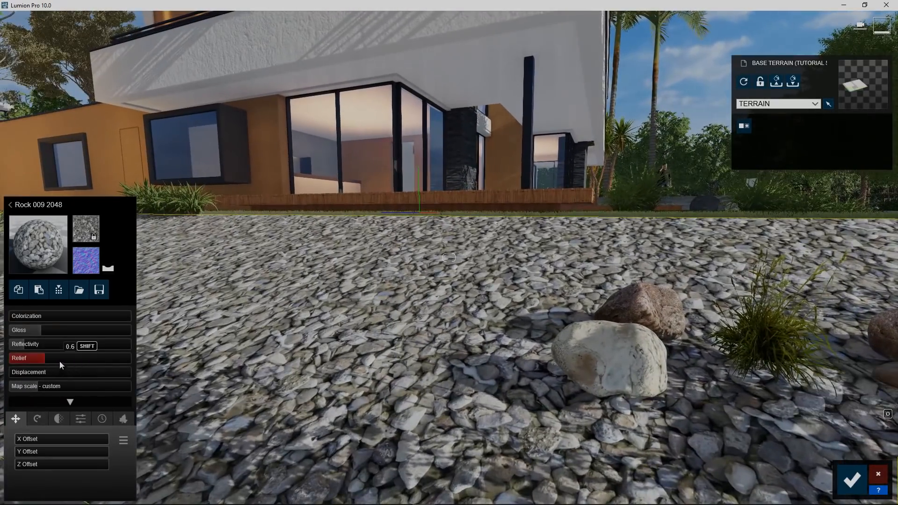
Raise the front-yard gravel's Displacement to most of its range.
drag(60, 360, 108, 375)
key(s)
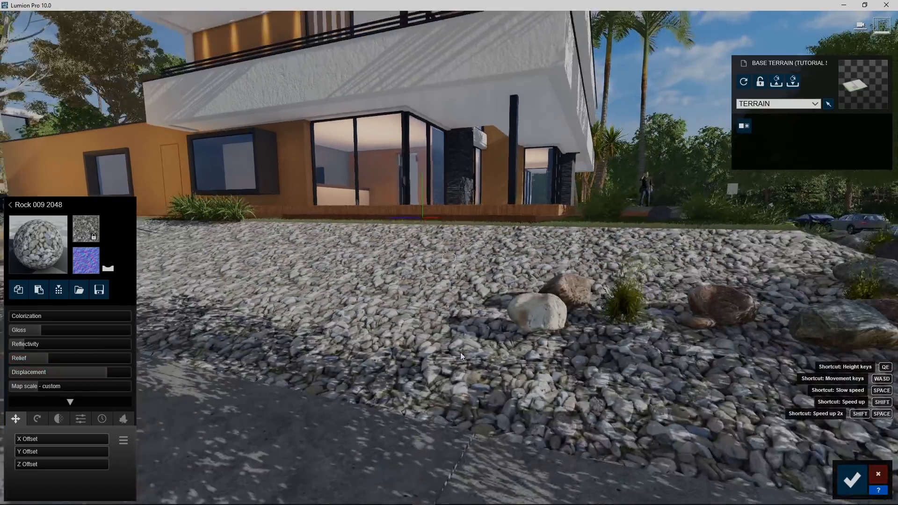
Replace the front yard's material with Polii GroundGravel 003 2k from the second page of Various 3D Grass materials.
key(s)
key(w)
right_drag(411, 334, 396, 333)
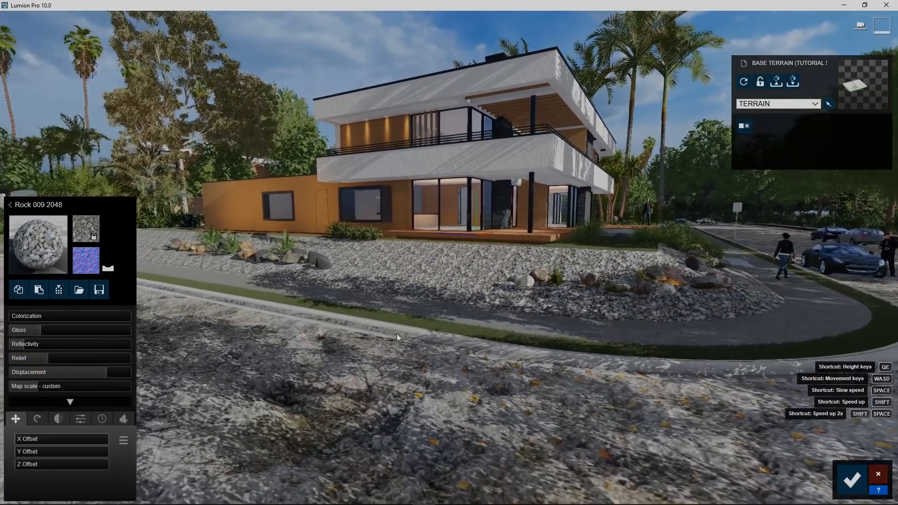
right_drag(444, 297, 13, 270)
key(w)
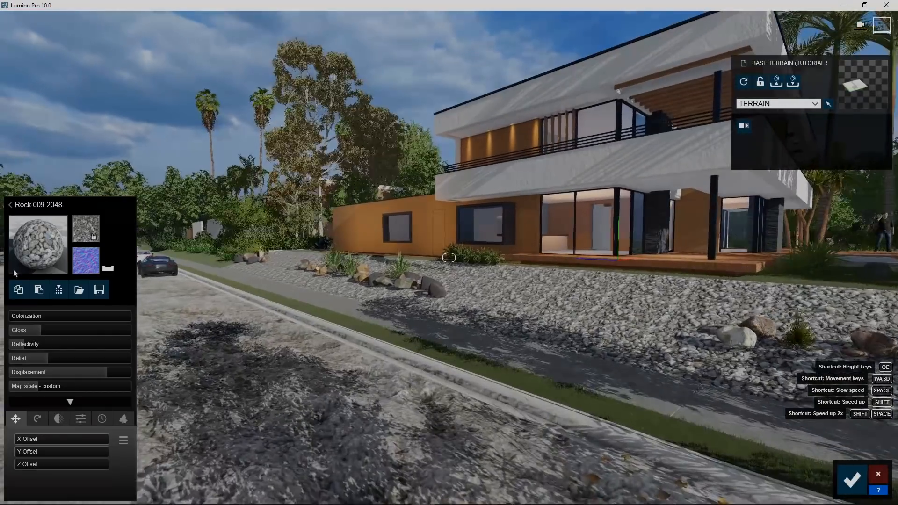
click(31, 237)
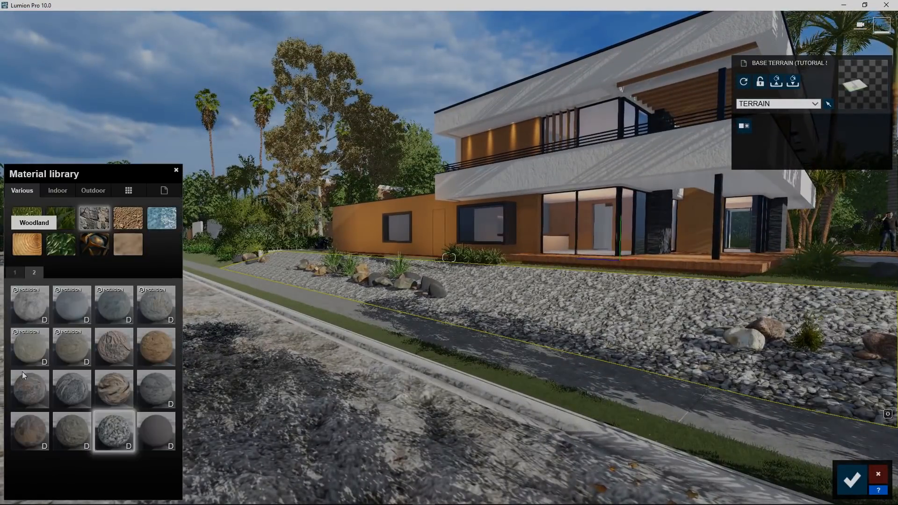
click(64, 191)
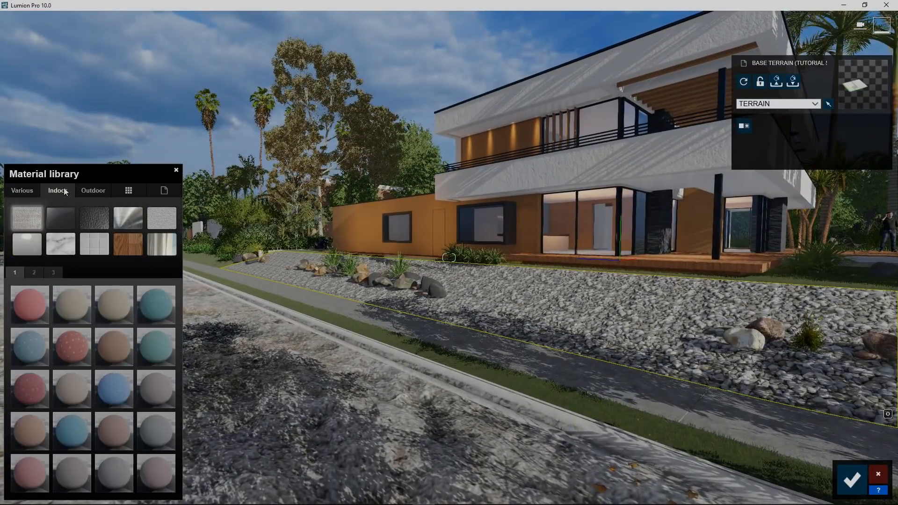
click(93, 190)
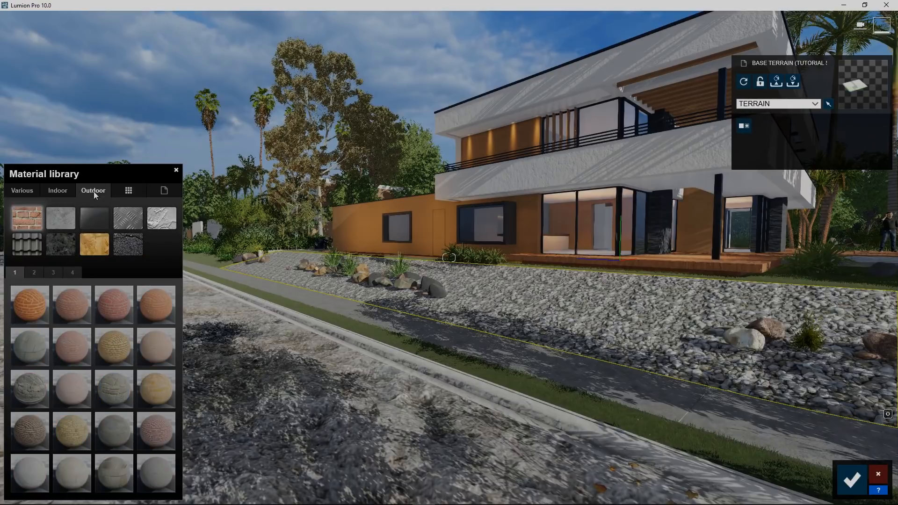
click(23, 192)
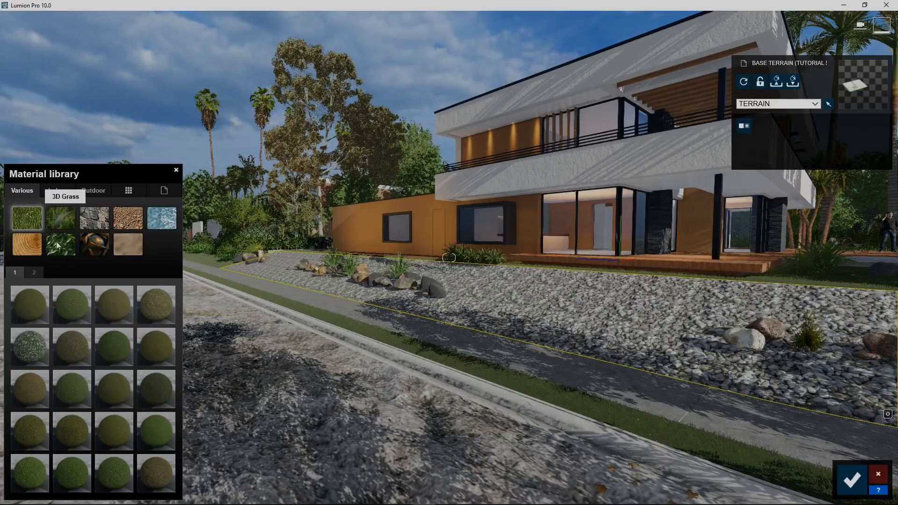
click(33, 272)
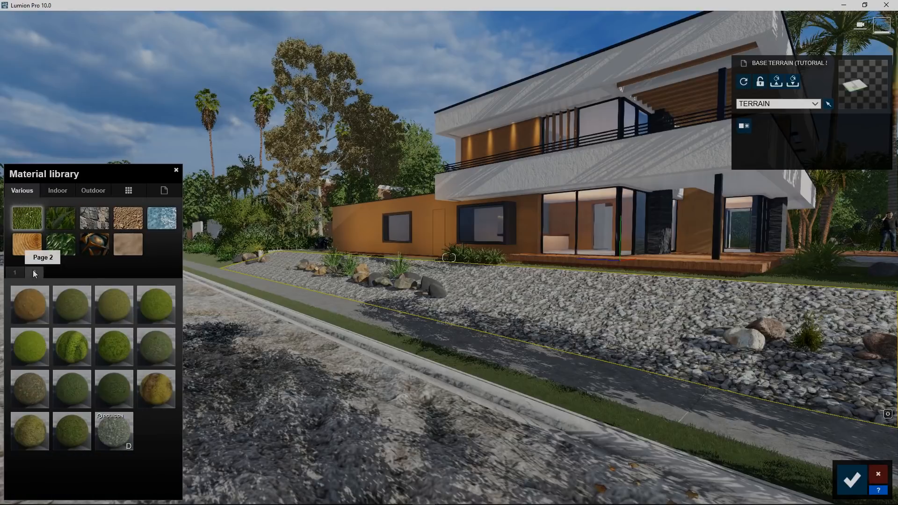
click(118, 436)
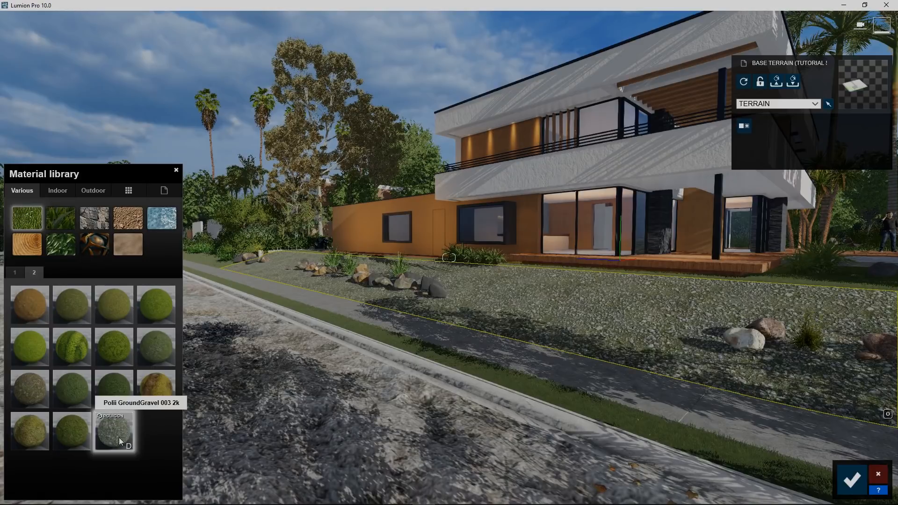
Set the front-yard ground gravel's Displacement to about the middle of its range.
right_drag(456, 374, 514, 407)
key(w)
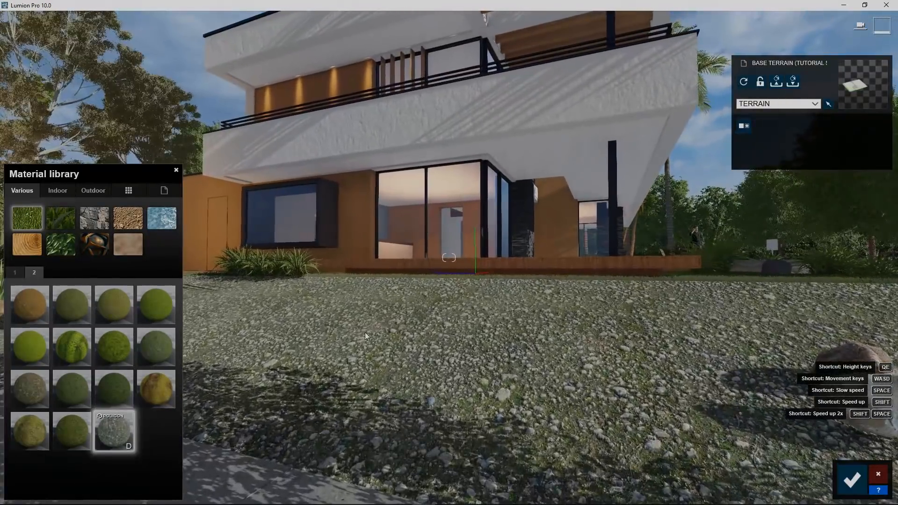
click(364, 332)
mouse_move(63, 372)
mouse_down()
mouse_move(1, 371)
mouse_move(92, 373)
mouse_move(65, 376)
mouse_up()
key(w)
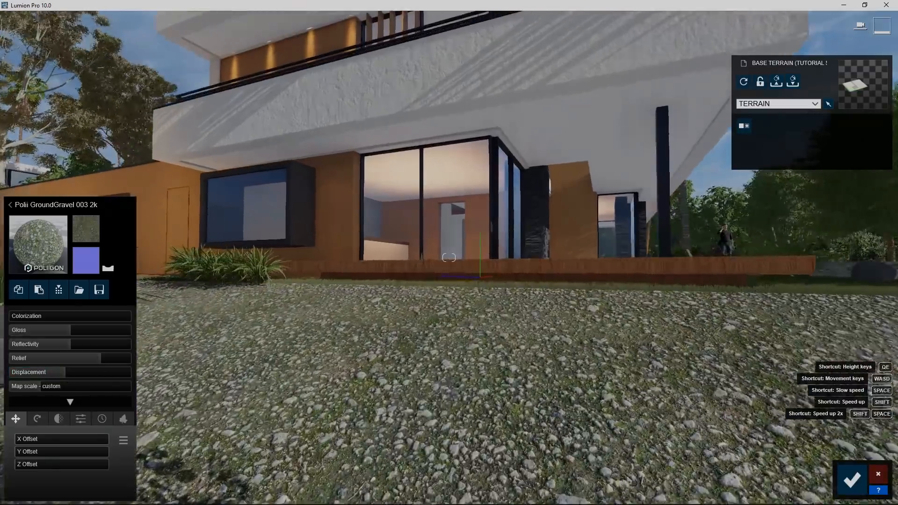
key(s)
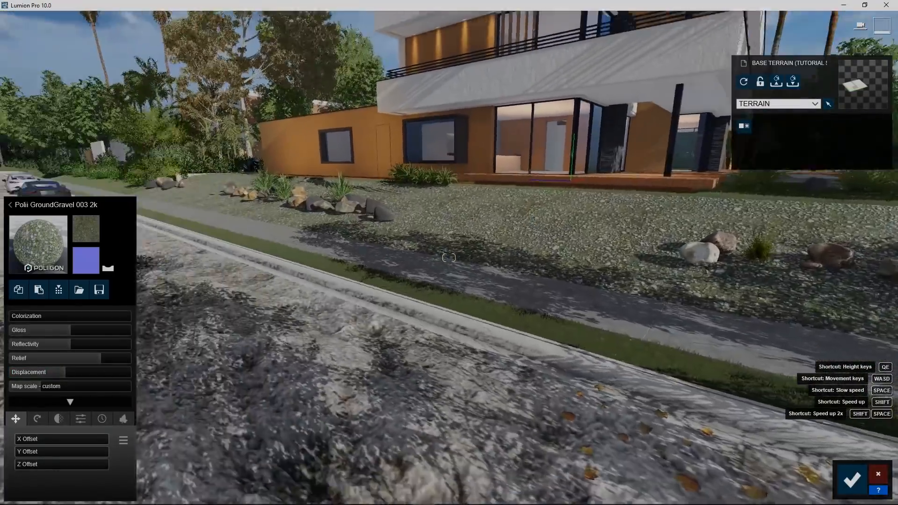
key(s)
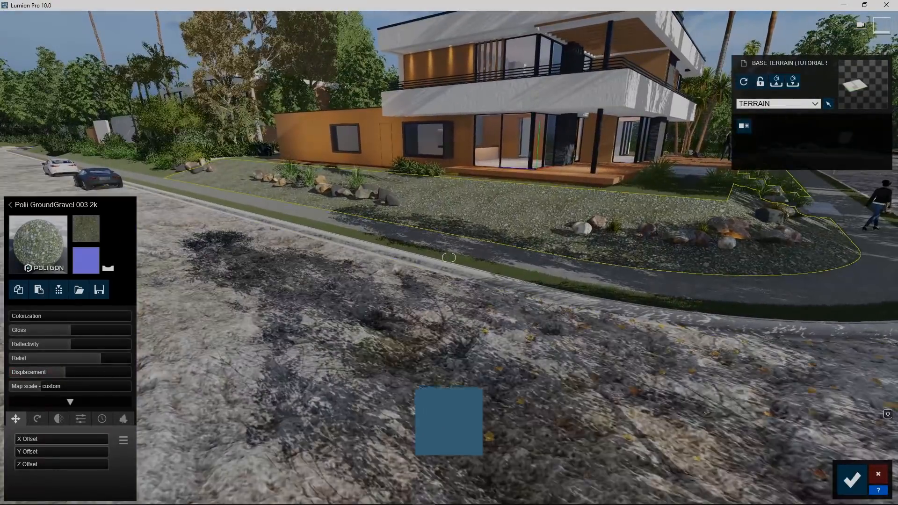
Raise the Displacement of the road's Polii Rock Grey 005 VAR1 3K material to most of its range.
click(231, 319)
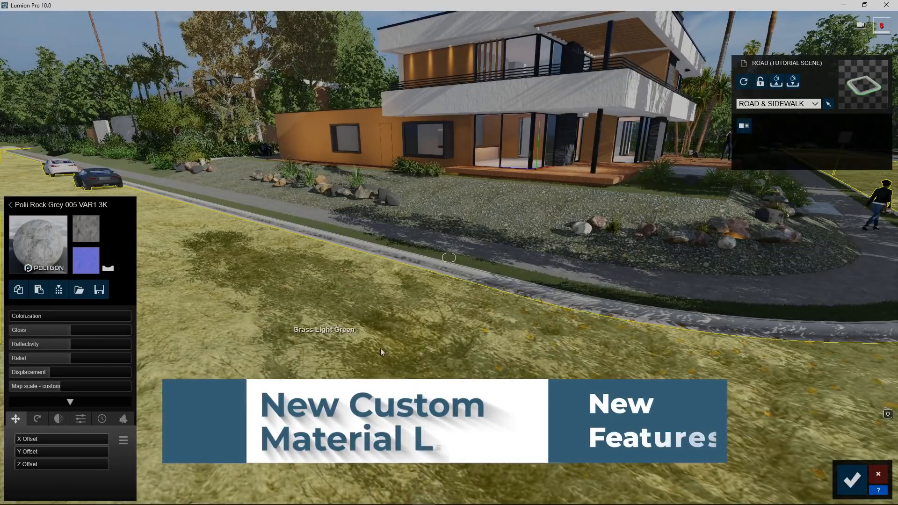
right_drag(388, 354, 257, 318)
key(s)
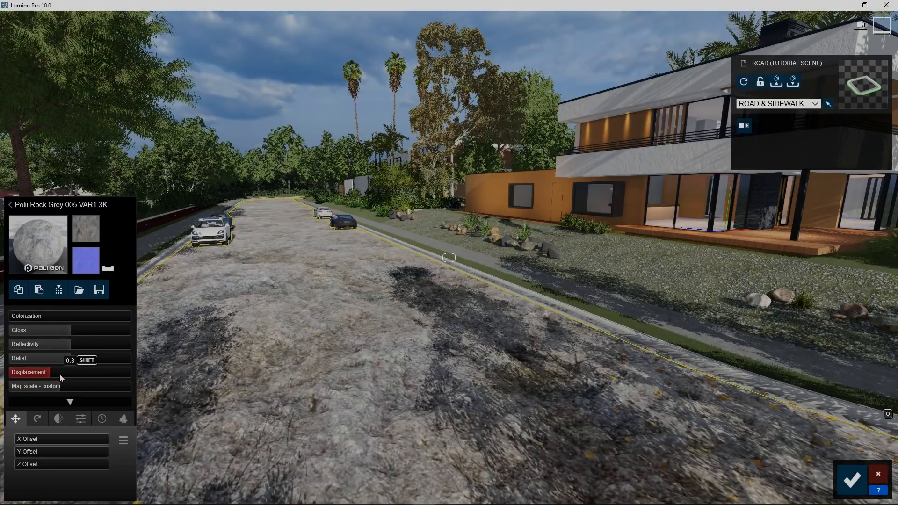
drag(59, 374, 115, 379)
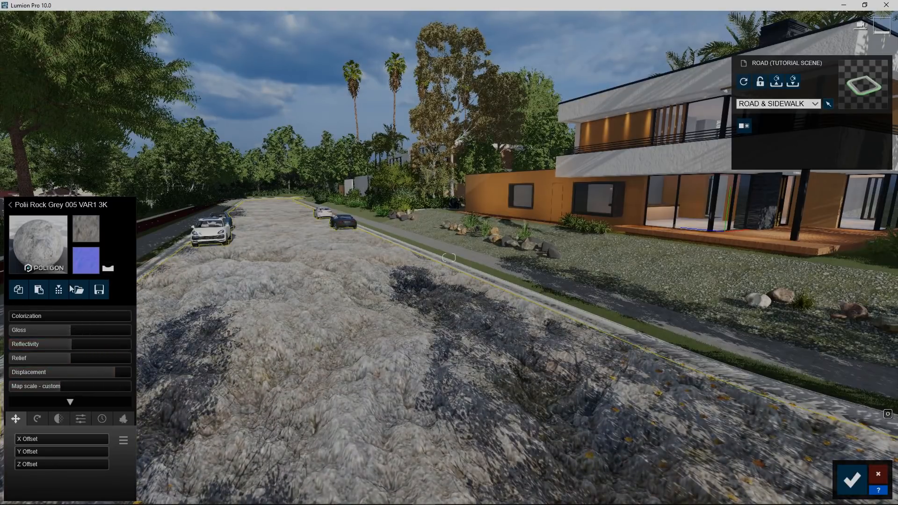
Save the road's rock material to the custom materials under the name Rock 4.
click(58, 289)
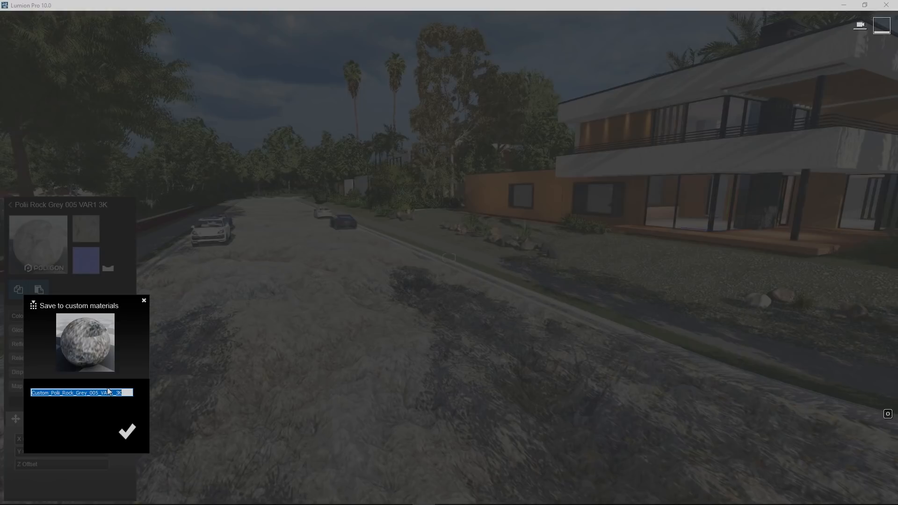
key(BackSpace)
text(Rock 4)
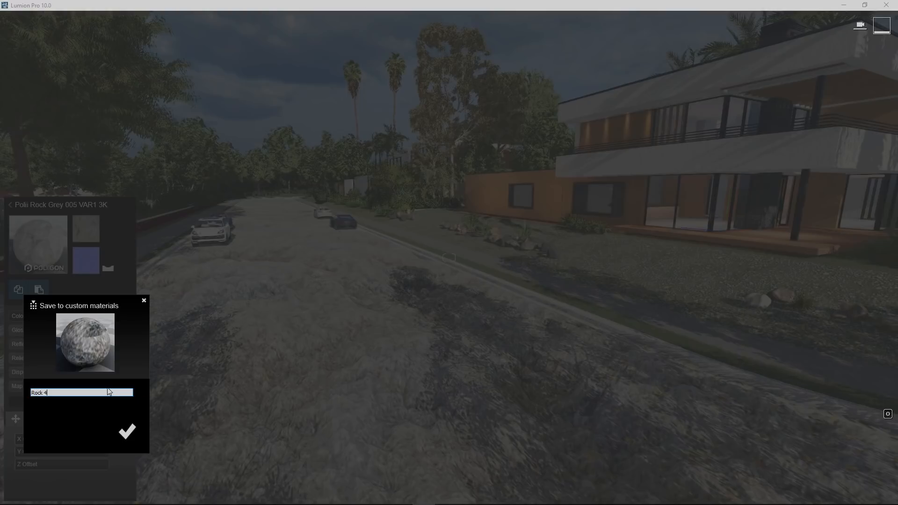
click(127, 433)
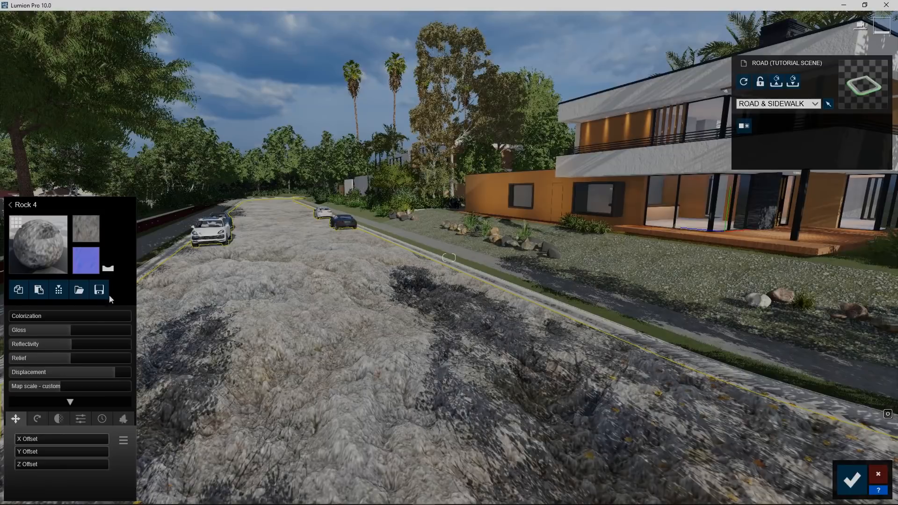
Find the saved Rock 4 in the custom material library and apply it to the road.
click(39, 243)
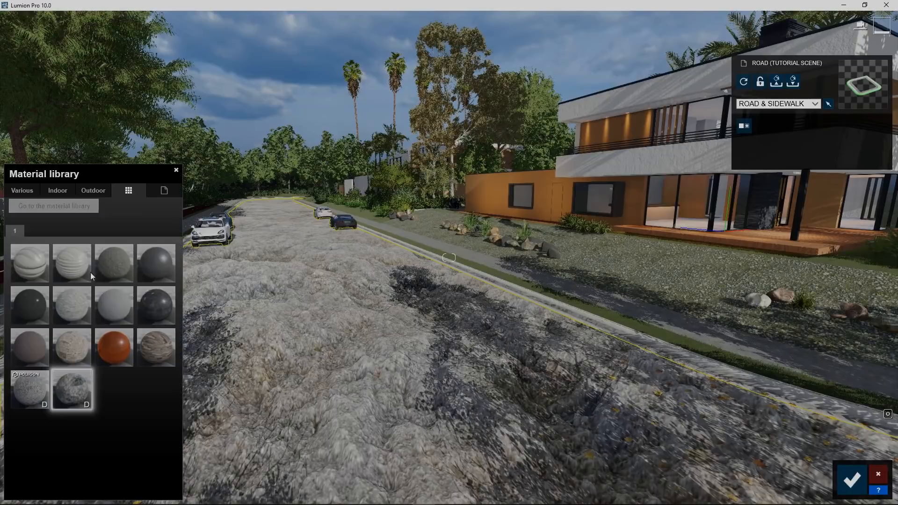
click(158, 188)
click(129, 191)
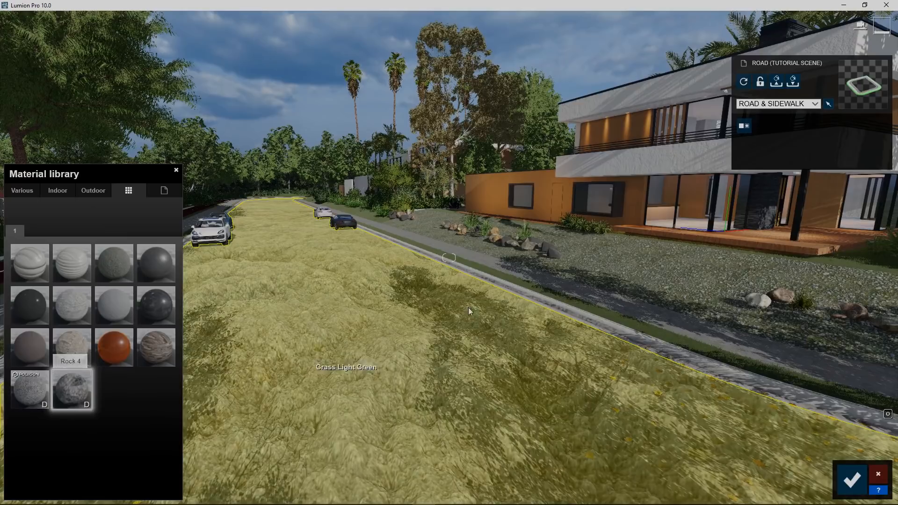
right_drag(467, 307, 462, 307)
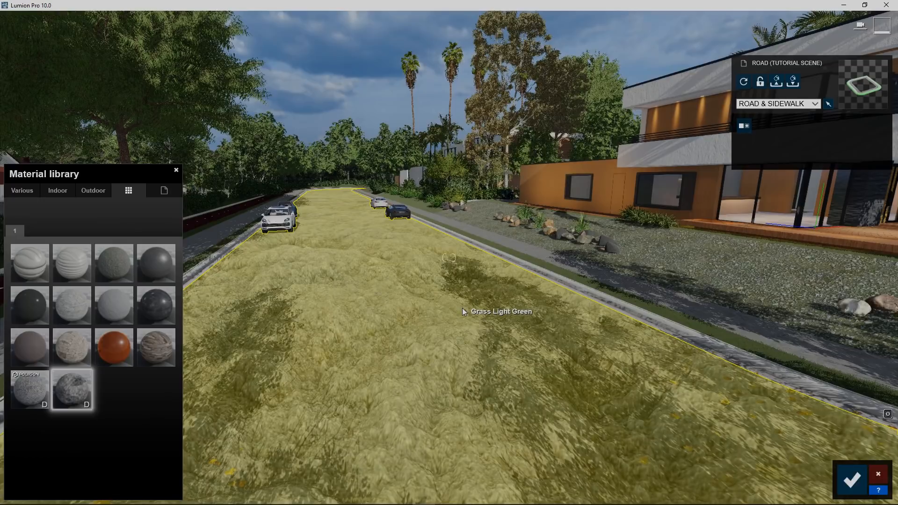
click(462, 308)
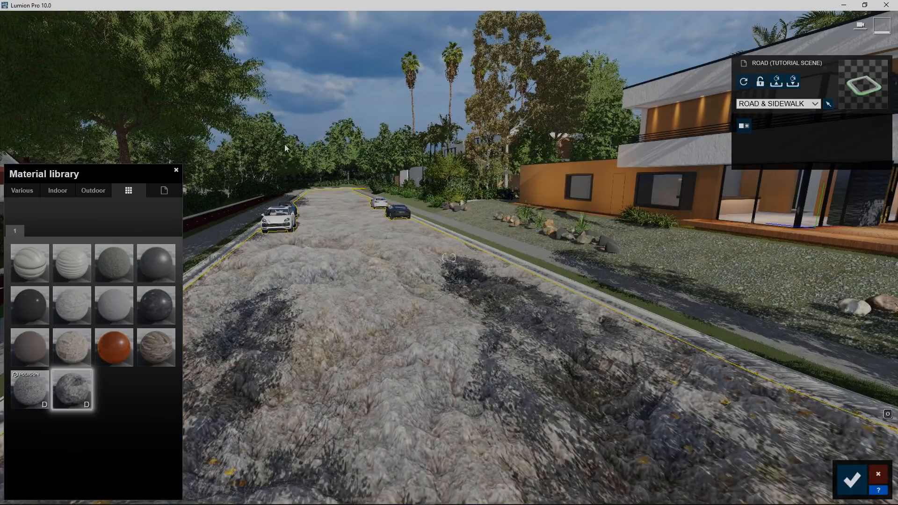
click(75, 400)
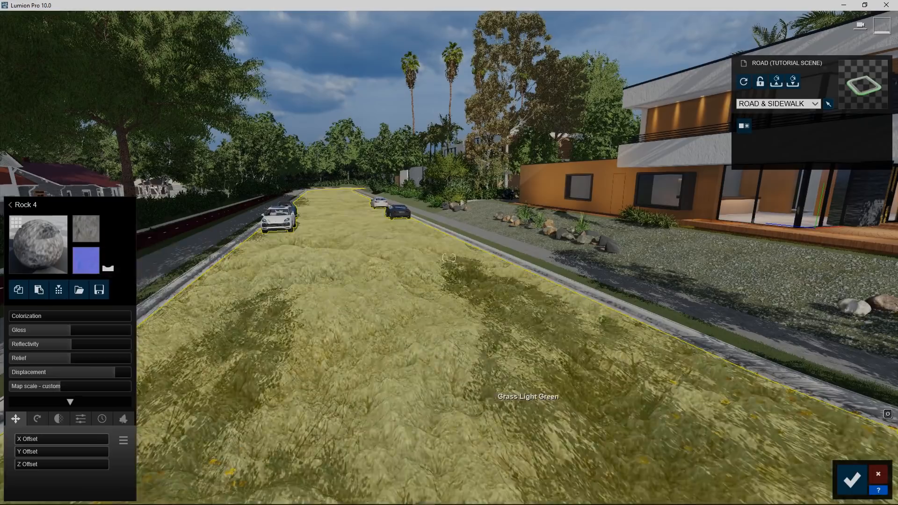
key(w)
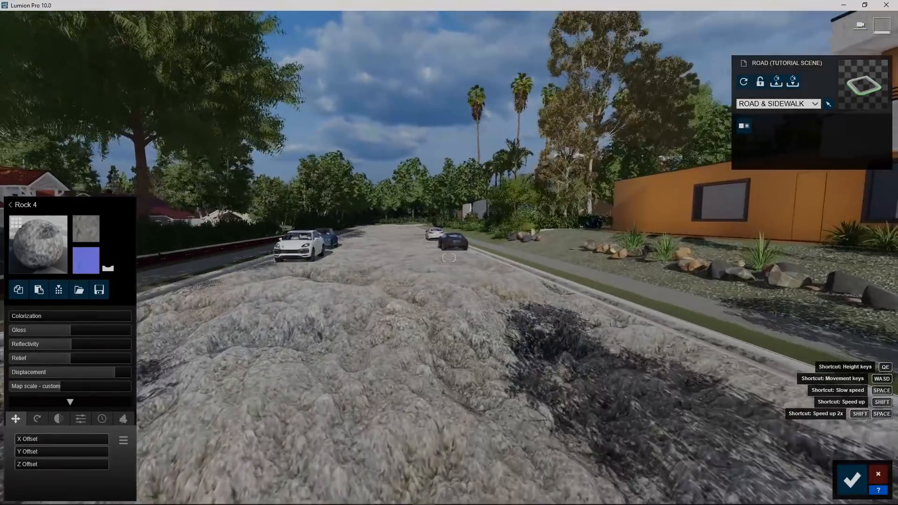
key(w)
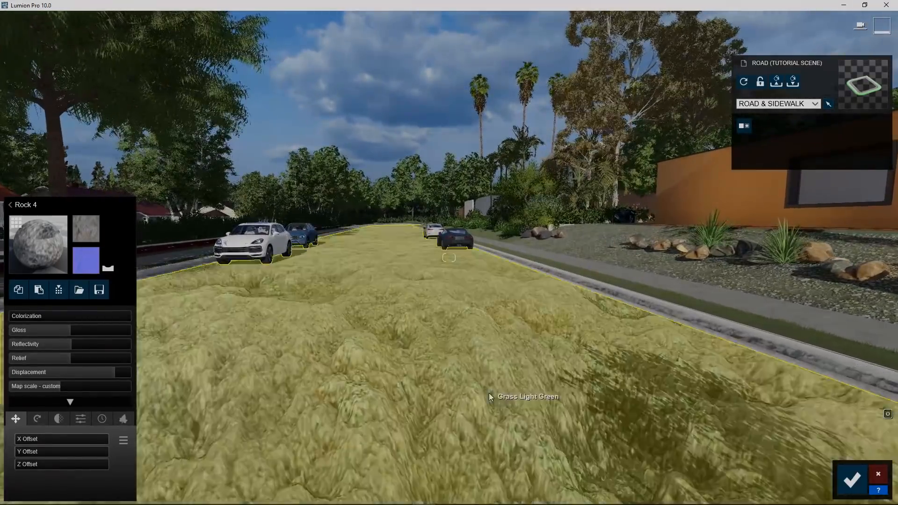
right_drag(489, 392, 489, 393)
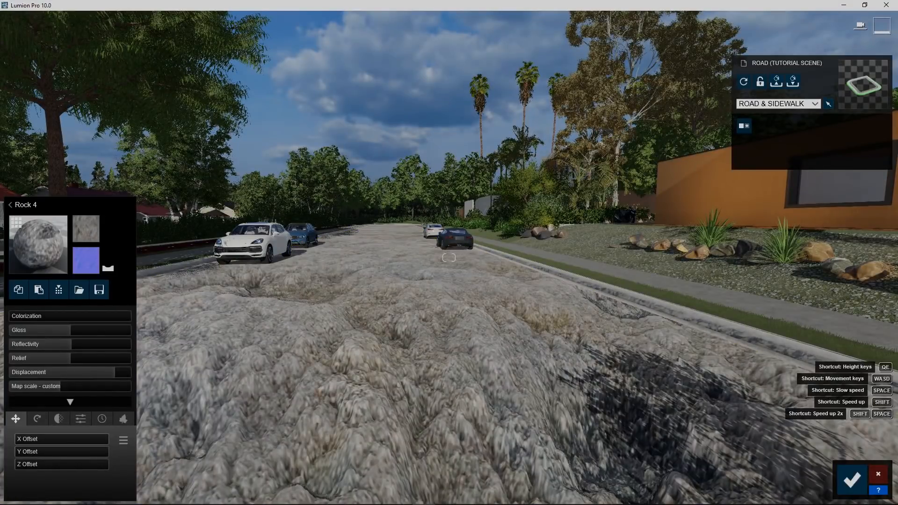
key(s)
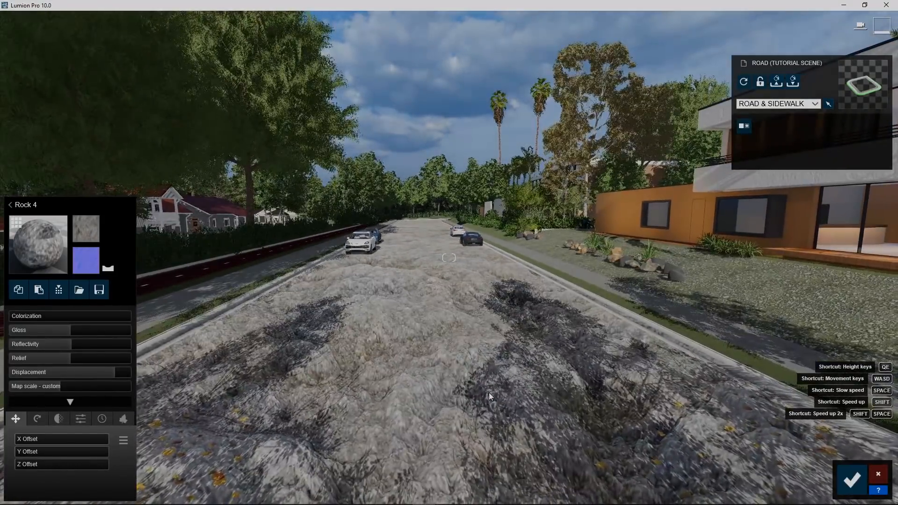
key(w)
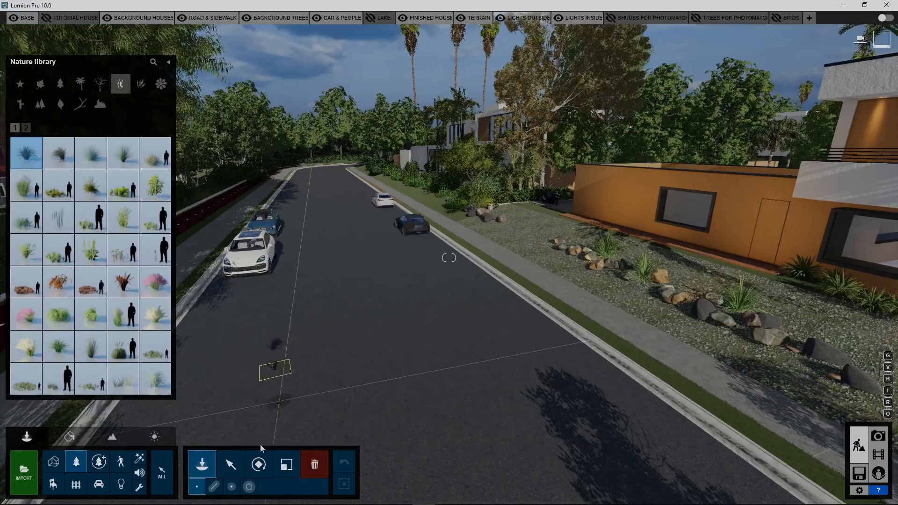
Search the People and Animals library for "new" and preview the dog 0002 walk model.
click(328, 277)
key(w)
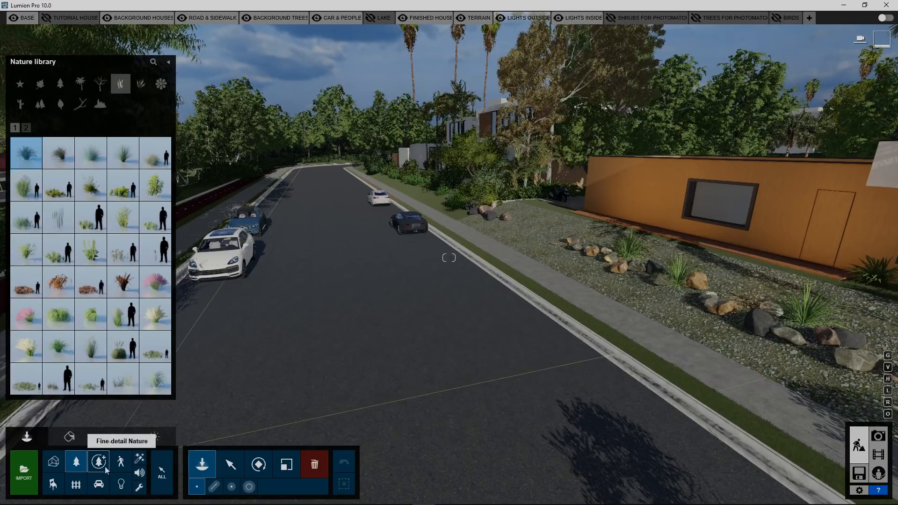
click(125, 467)
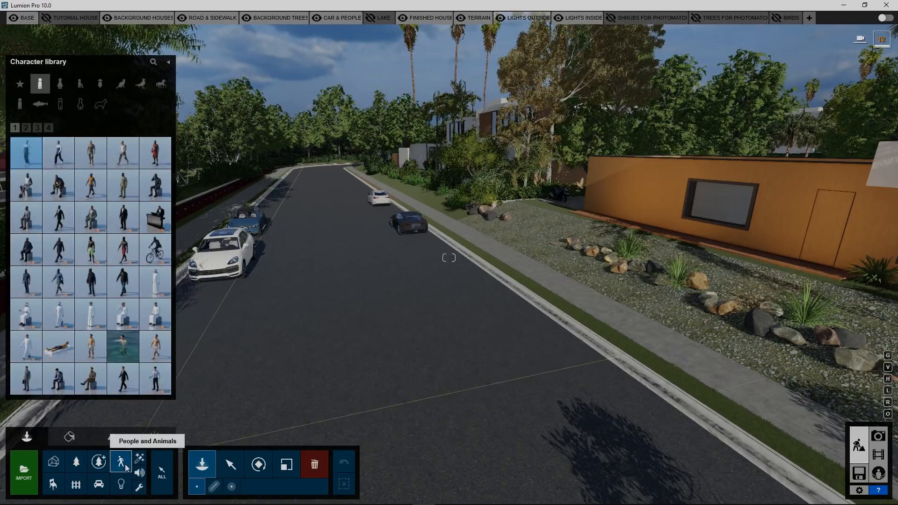
key(w)
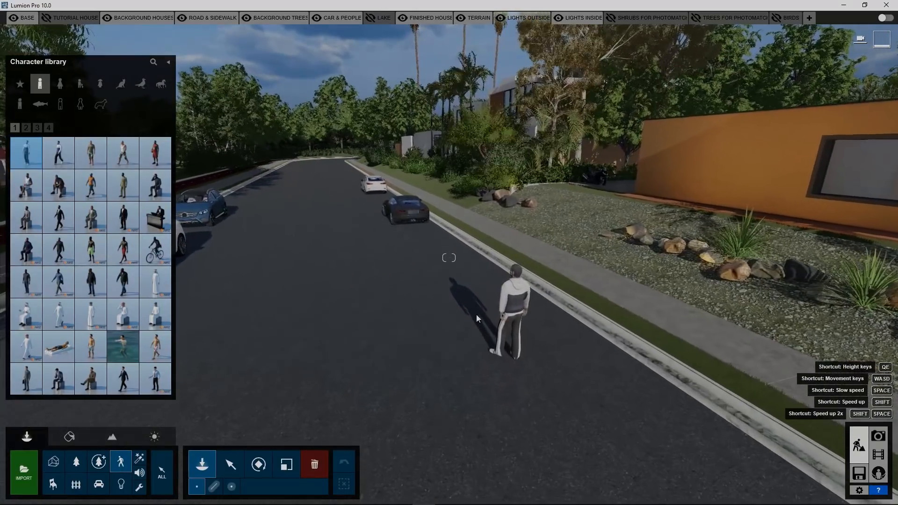
right_drag(472, 315, 463, 293)
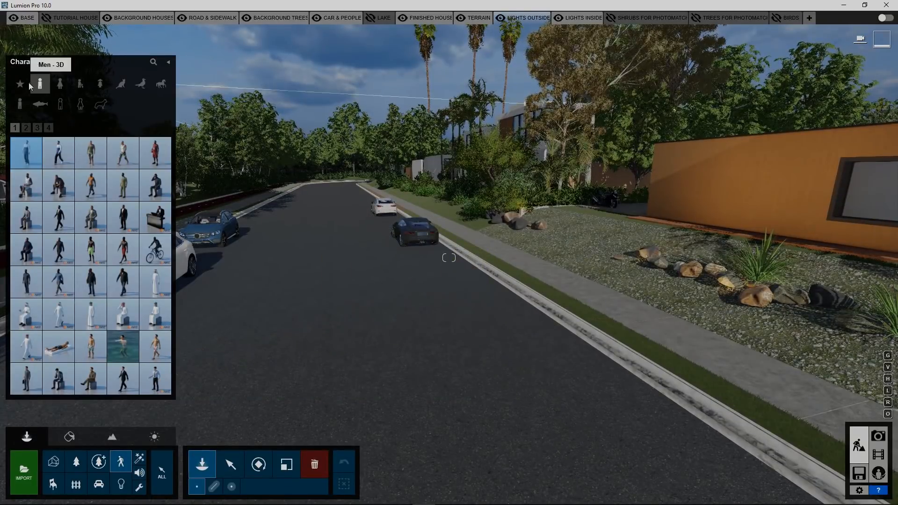
right_drag(436, 299, 440, 307)
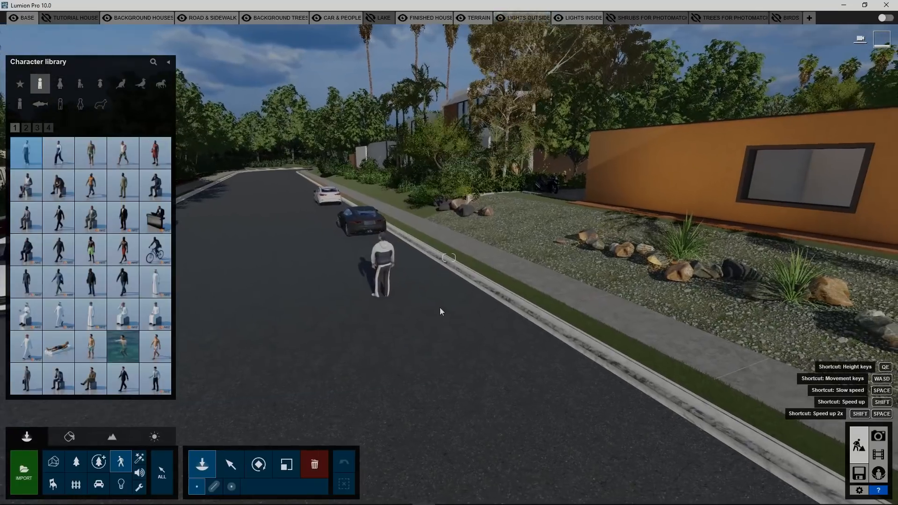
click(152, 63)
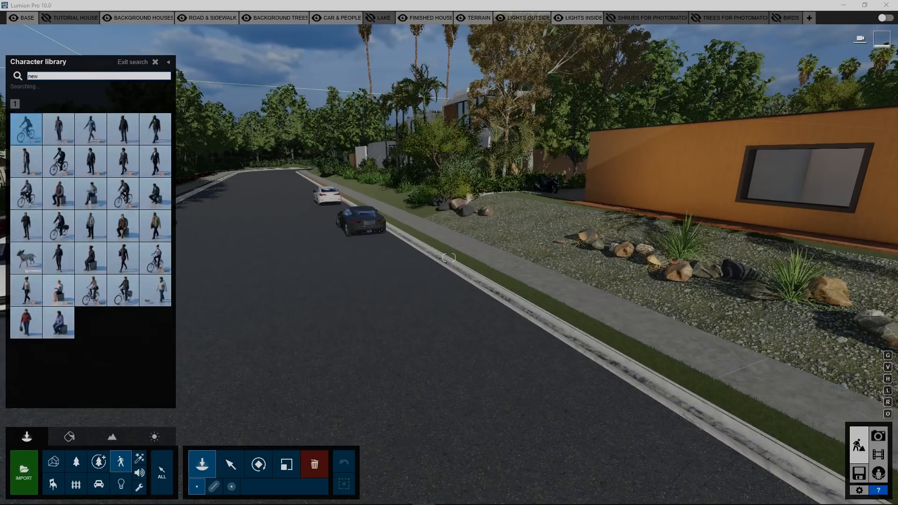
mouse_move(62, 322)
mouse_move(22, 262)
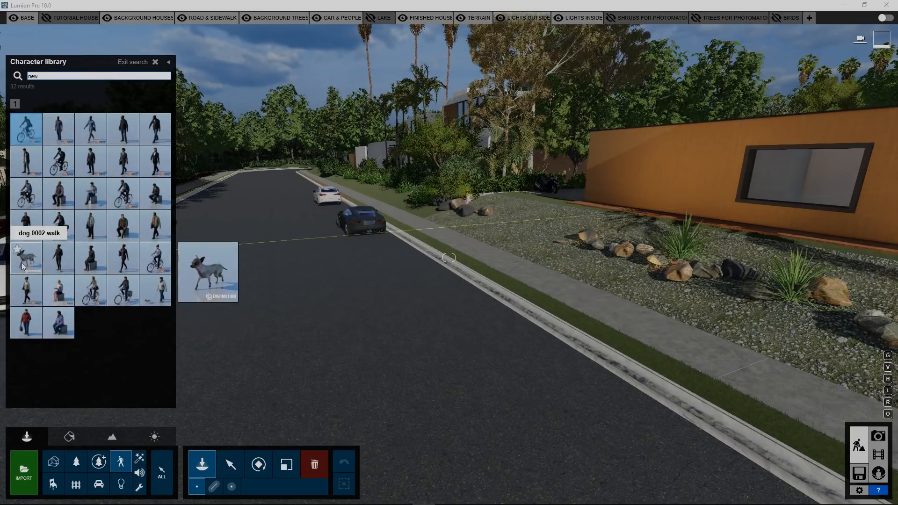
Place the dog 0002 walk model and a cyclist in the middle of the road.
click(22, 262)
click(243, 314)
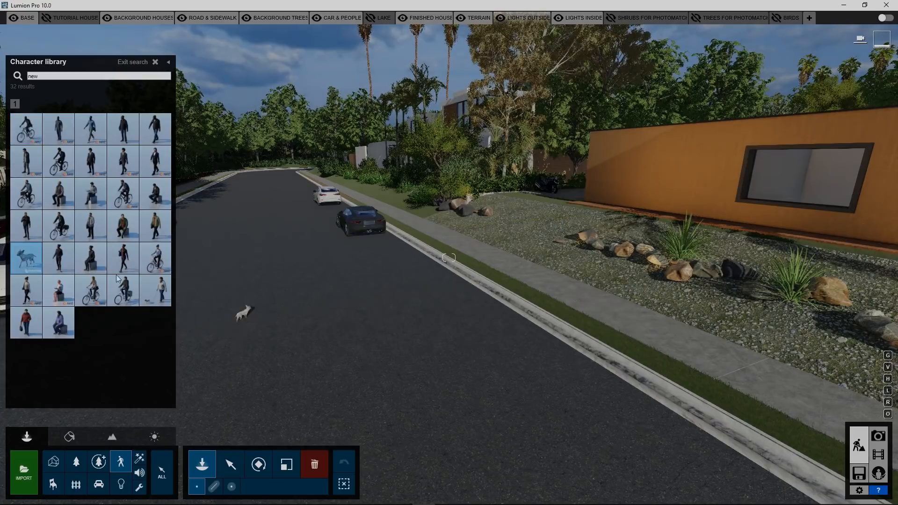
click(63, 230)
click(261, 272)
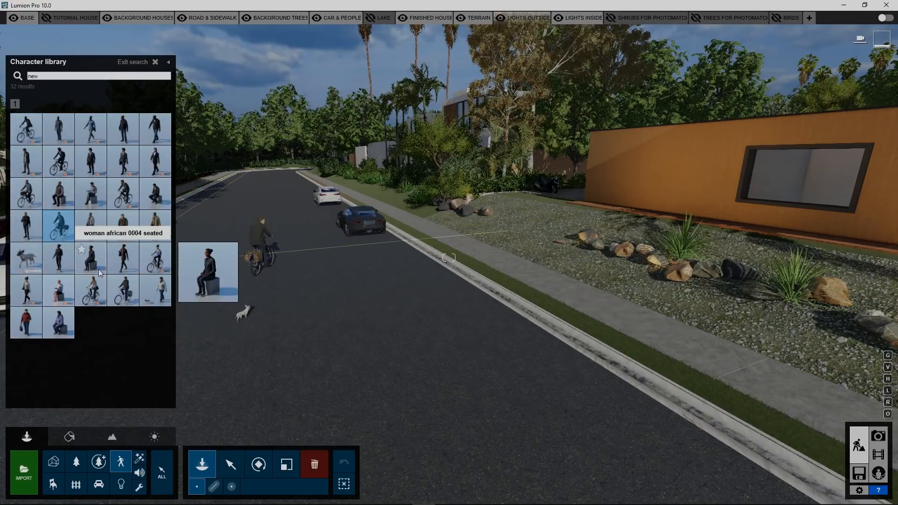
Place the woman african 0004 seated model on the curb and a walking woman on the sidewalk beyond it.
click(100, 273)
click(560, 325)
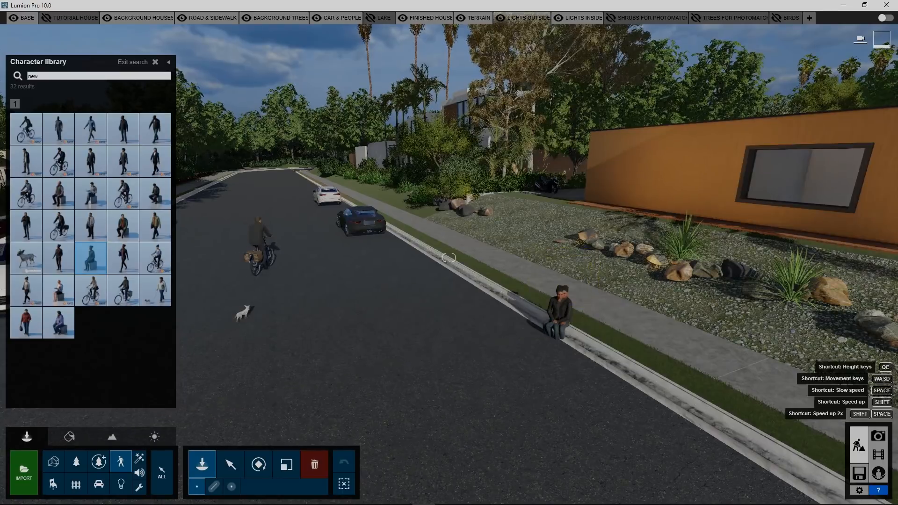
key(w)
right_drag(367, 305, 449, 346)
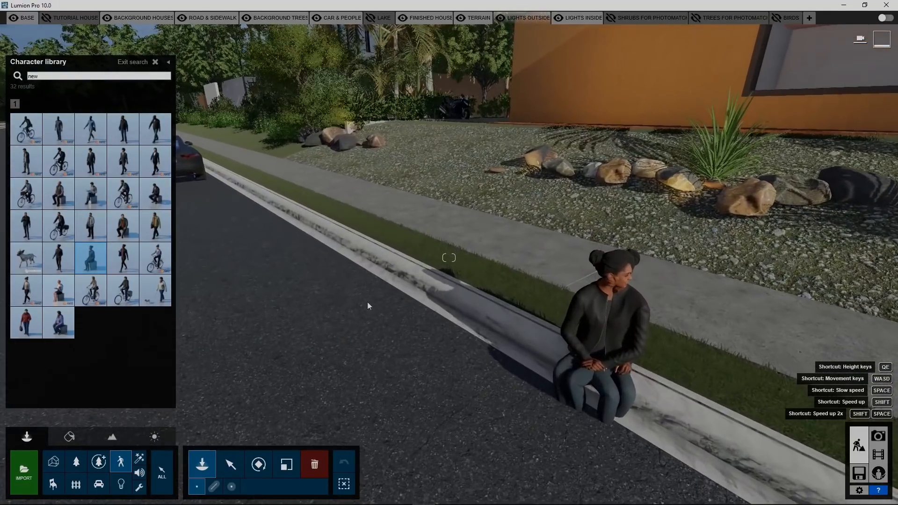
click(123, 258)
click(501, 247)
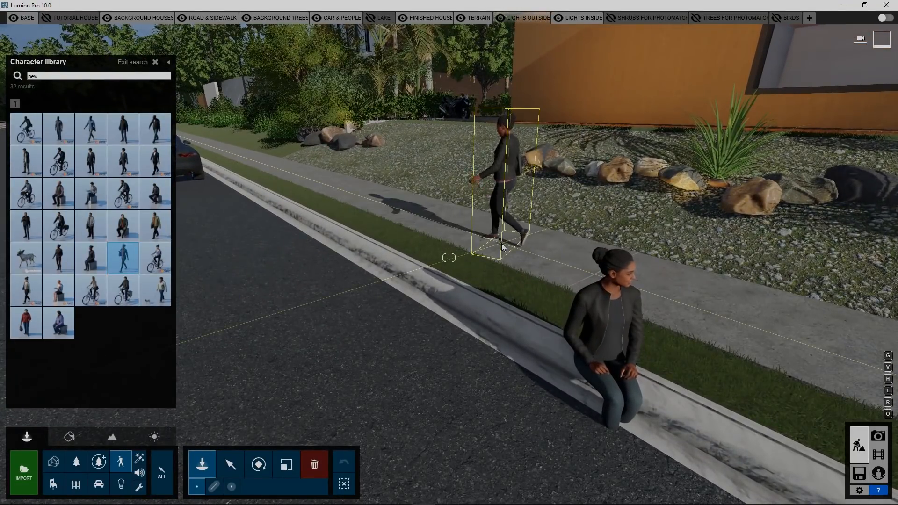
Add two more seated characters, one on the sidewalk and one on the curb near the parked dark car.
mouse_move(104, 217)
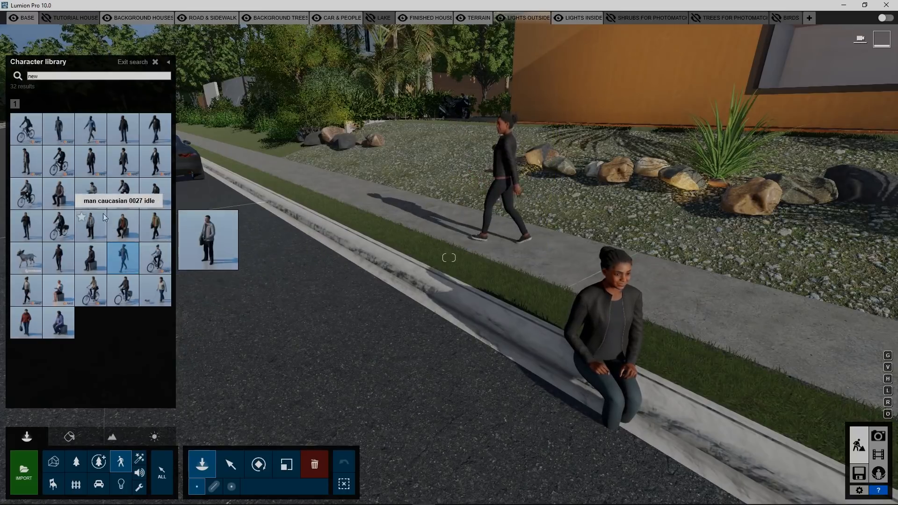
click(58, 194)
click(388, 219)
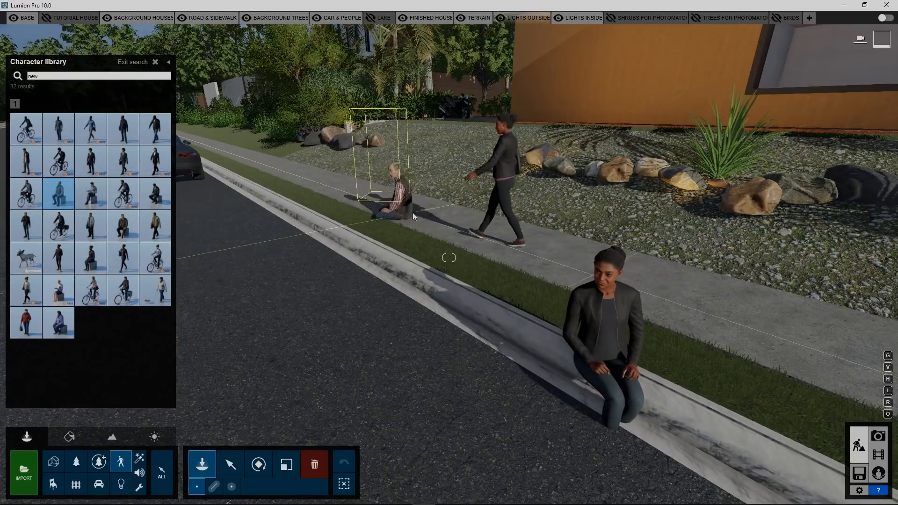
click(56, 321)
click(330, 229)
Place two standing men on the road beside the characters seated along the curb.
mouse_move(117, 291)
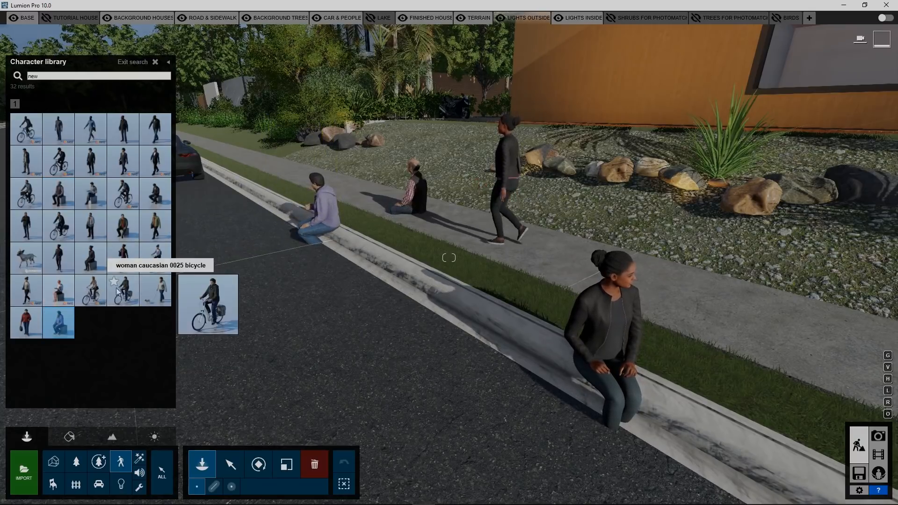
click(33, 165)
click(215, 267)
right_drag(214, 266, 175, 265)
key(s)
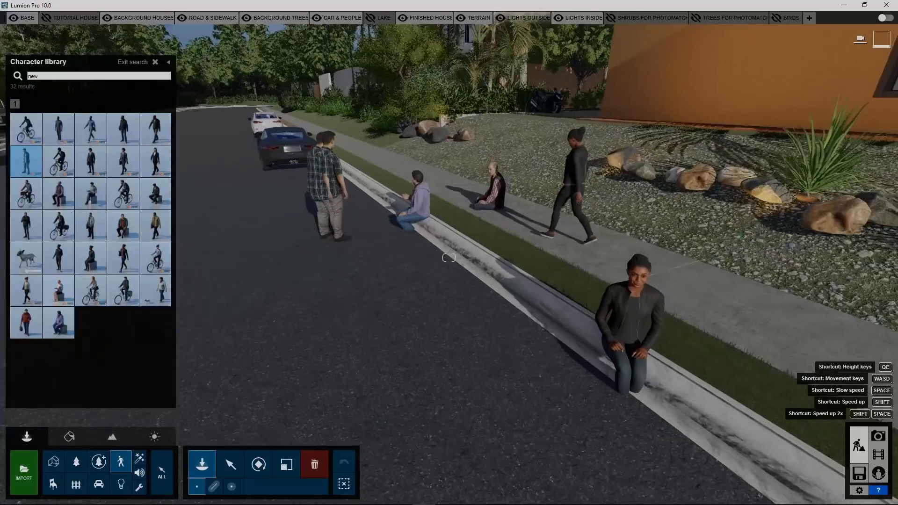
click(122, 129)
click(303, 214)
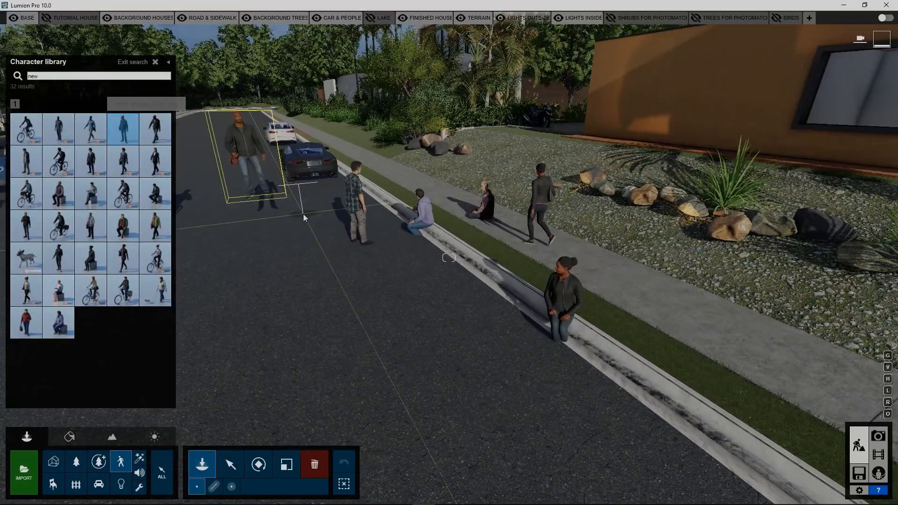
click(282, 248)
click(294, 262)
right_drag(294, 261, 276, 243)
key(w)
key(w)
key(s)
right_drag(449, 258, 545, 257)
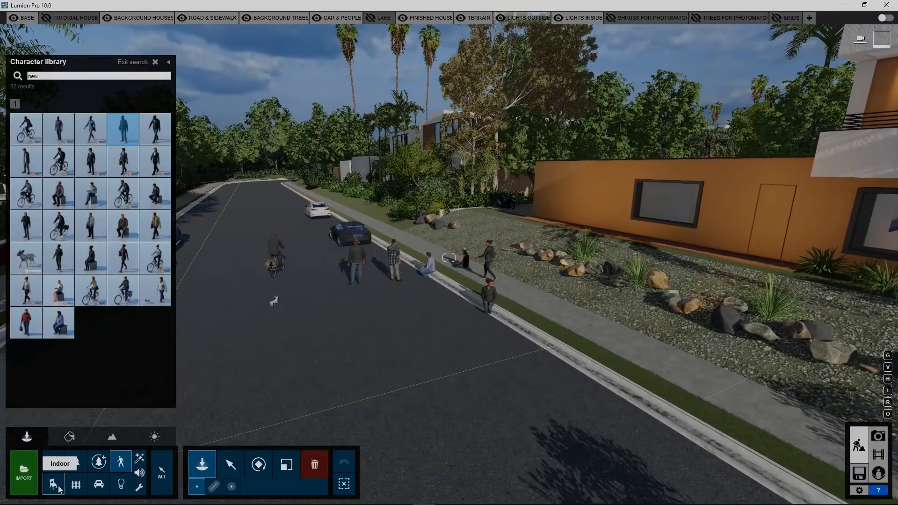
Search the Indoor library for "new" and place the orange cushion 012 on the road near the dog.
click(53, 484)
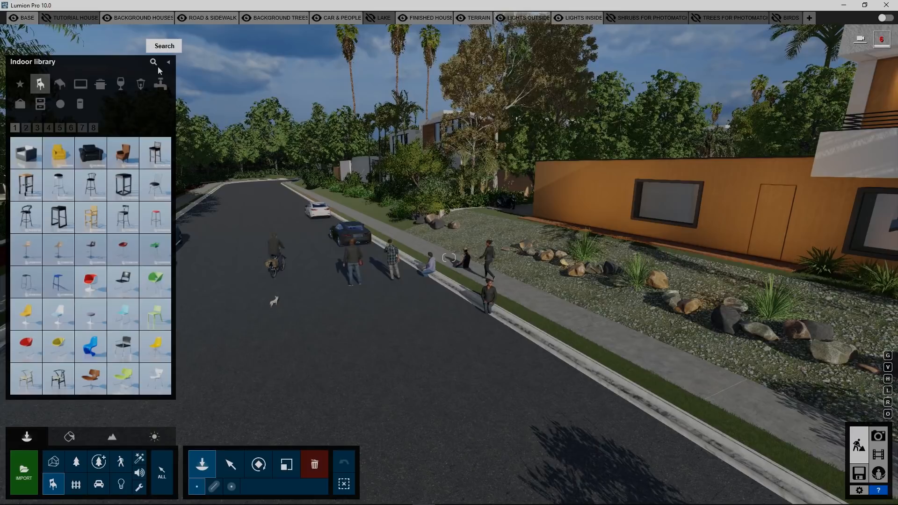
click(155, 64)
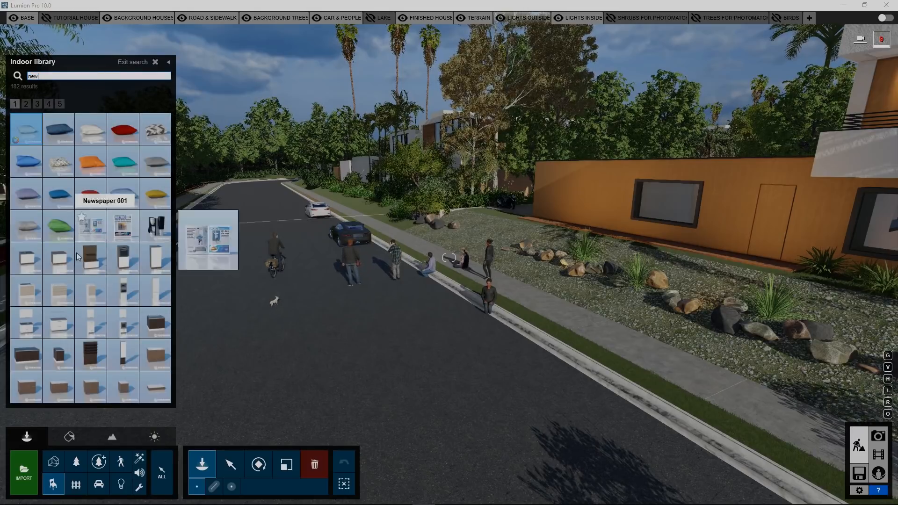
click(90, 172)
click(310, 313)
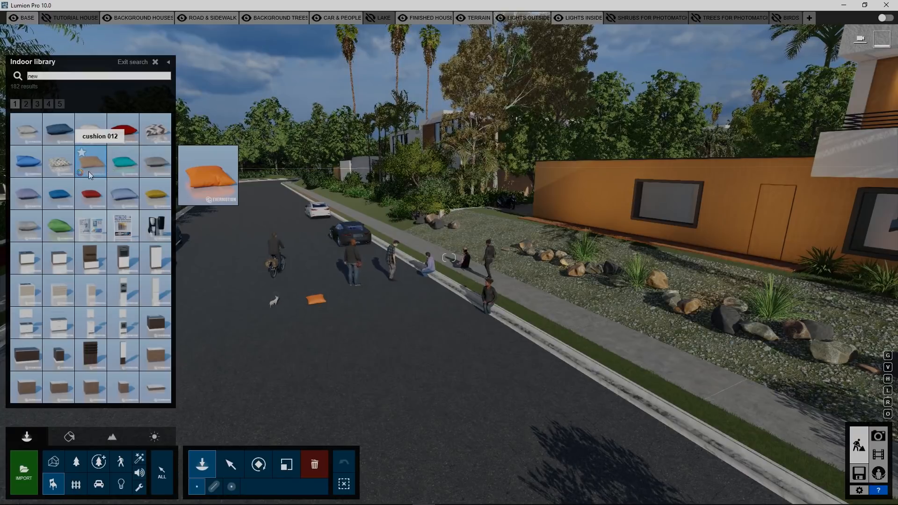
Place the turquoise cushion 013 on the road and recolour it to a pale green.
click(135, 161)
click(344, 340)
click(231, 466)
click(346, 341)
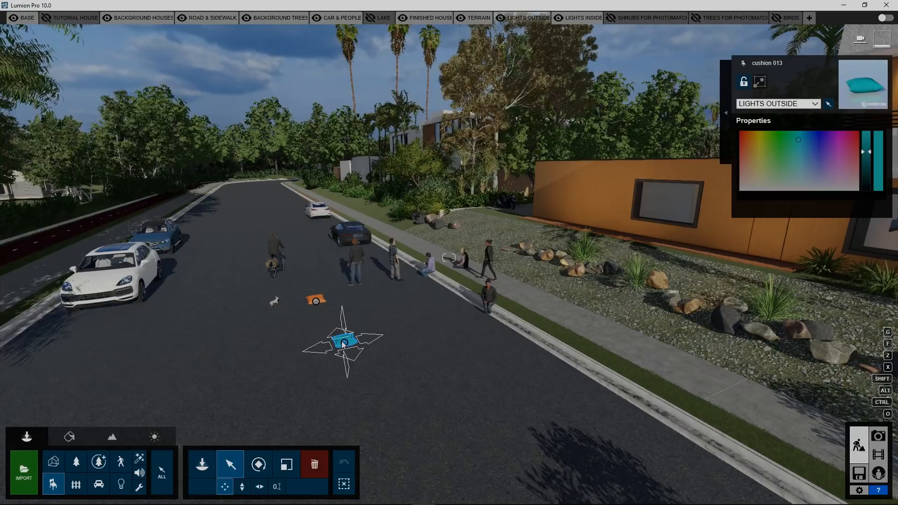
drag(770, 158, 789, 128)
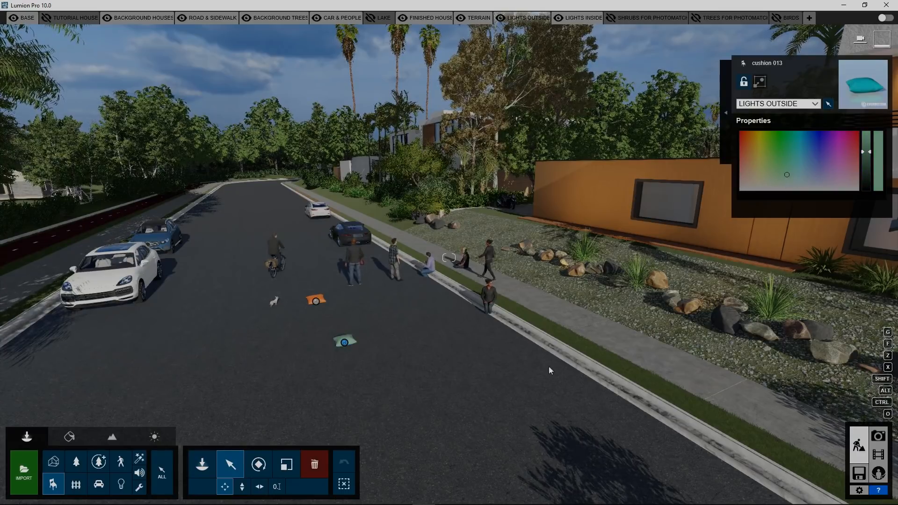
Browse the result pages of new Indoor models, from cushions and cabinets to chairs, sofas and tables.
click(205, 468)
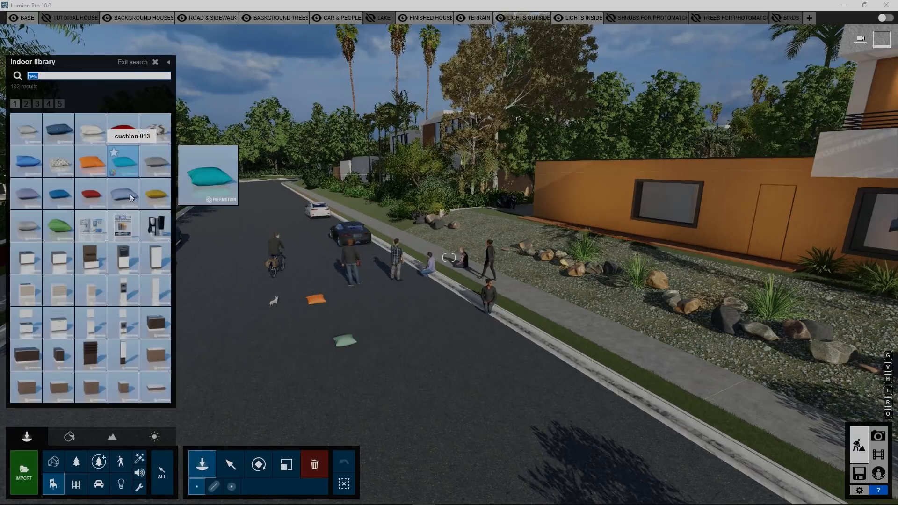
mouse_move(114, 240)
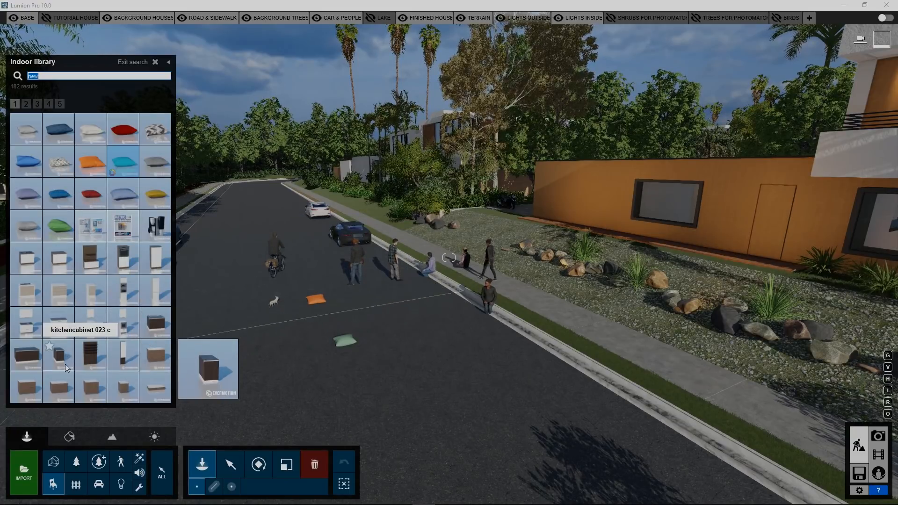
click(28, 103)
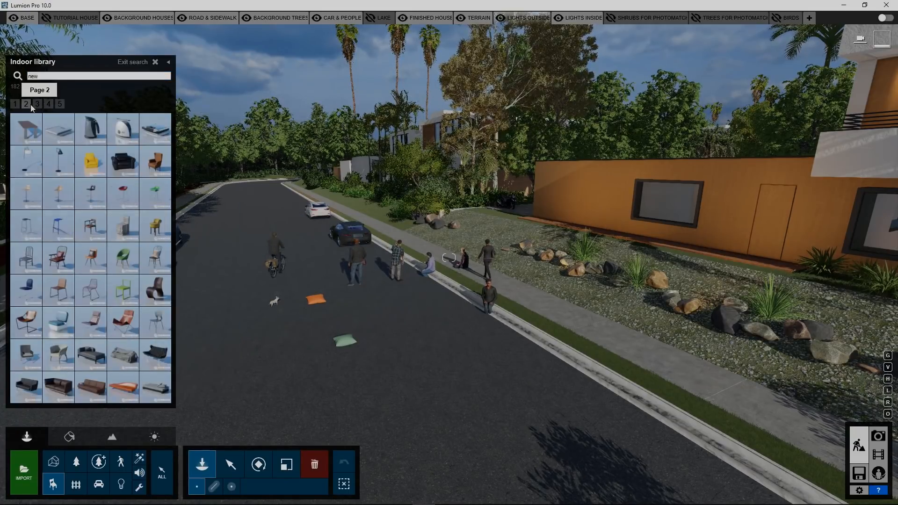
click(48, 104)
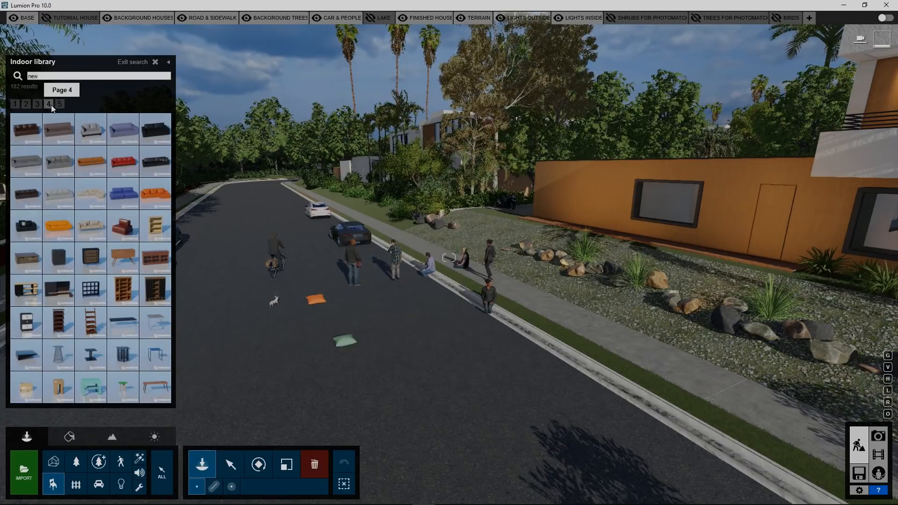
click(60, 104)
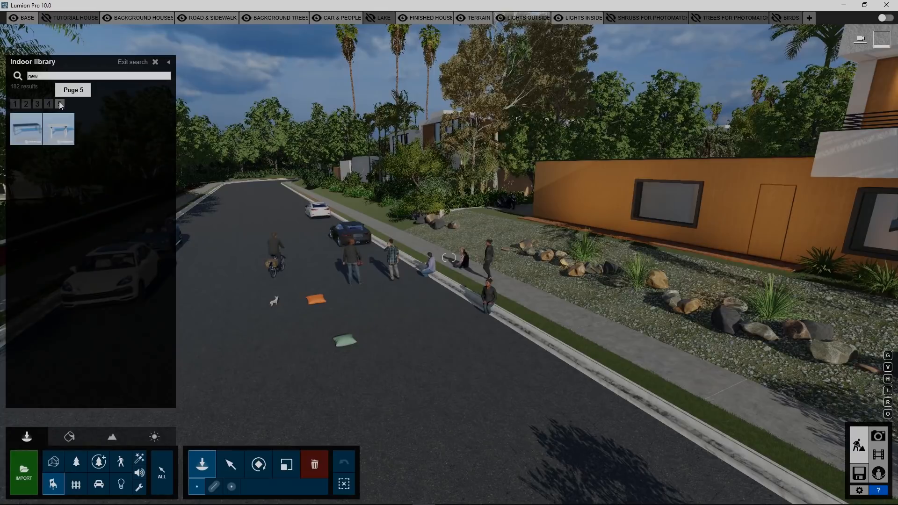
click(52, 105)
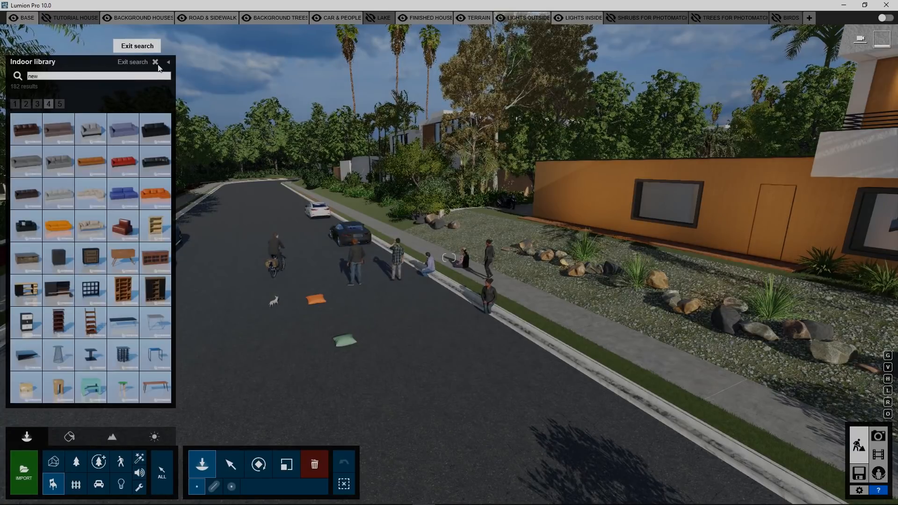
click(155, 62)
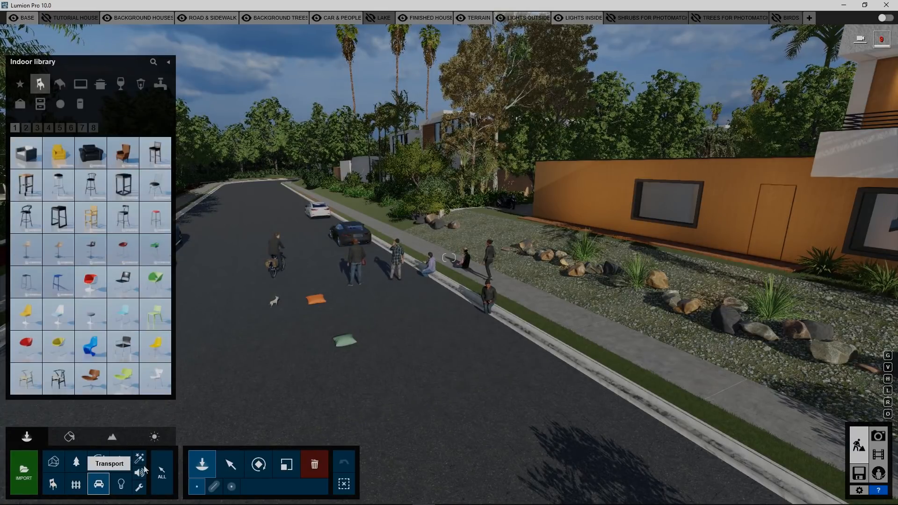
Search the Transport library for "new" and place a white sedan on the road next to the dog.
click(98, 484)
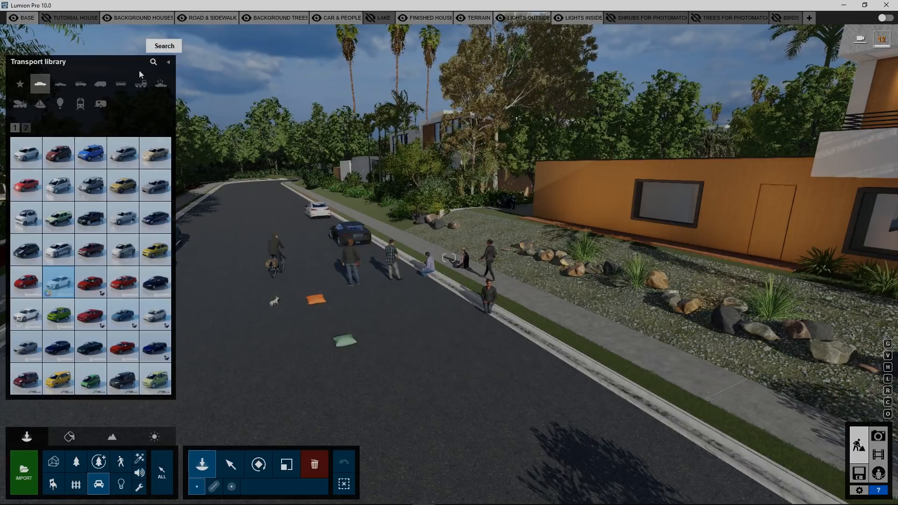
click(154, 62)
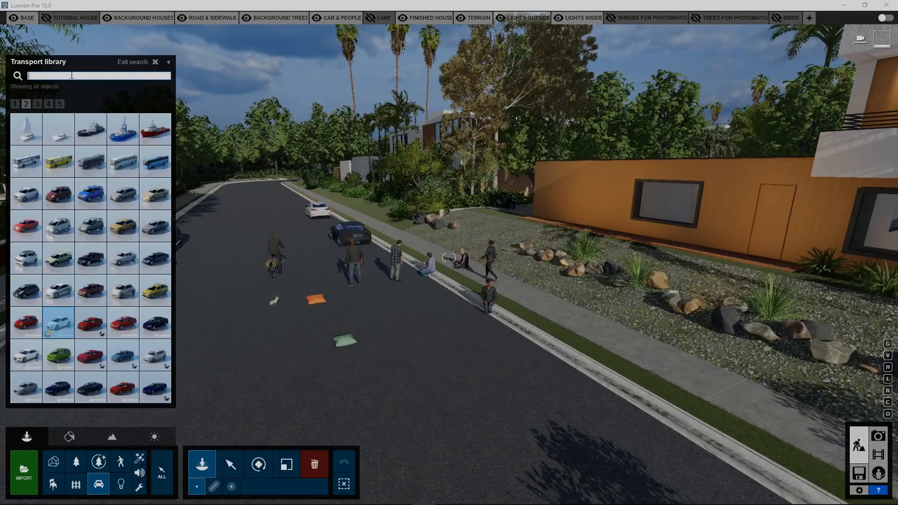
text(new)
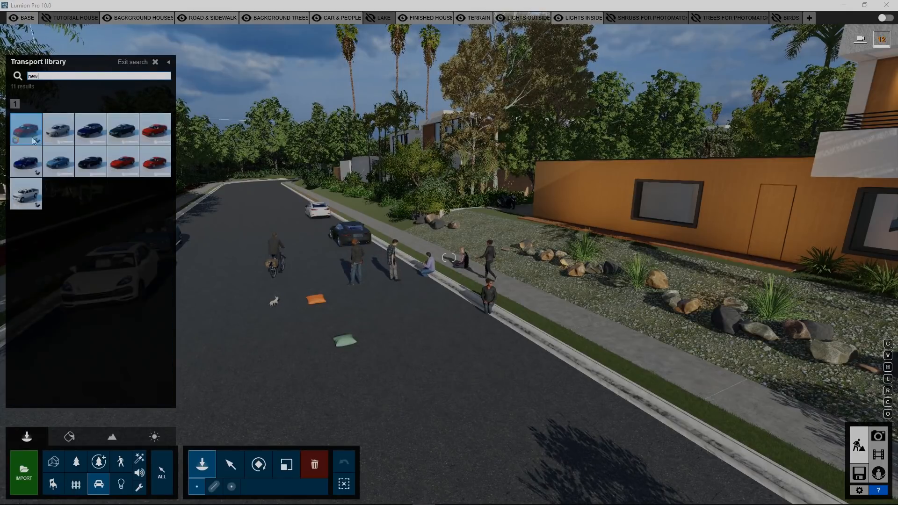
mouse_move(102, 139)
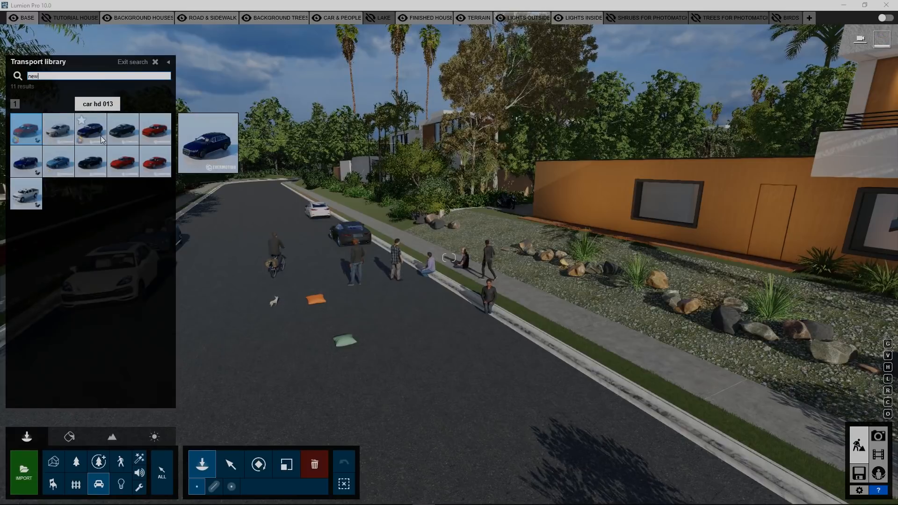
mouse_move(50, 171)
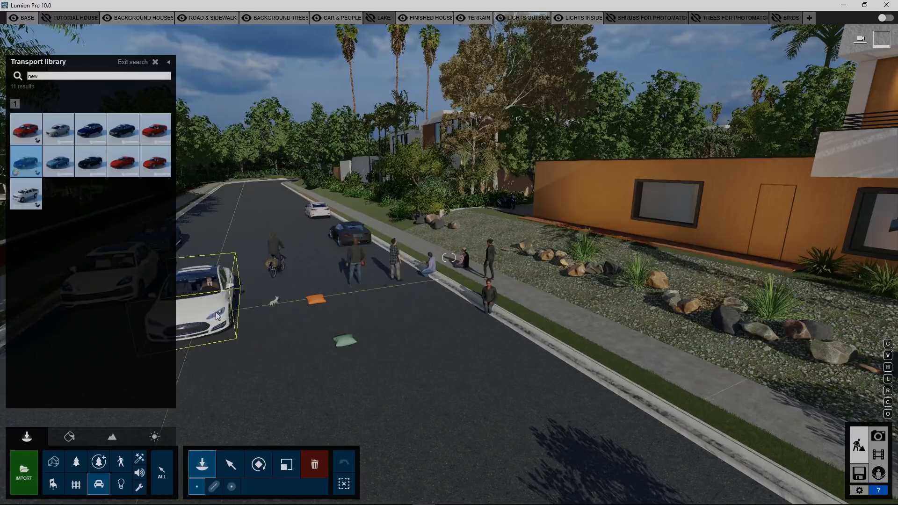
click(216, 318)
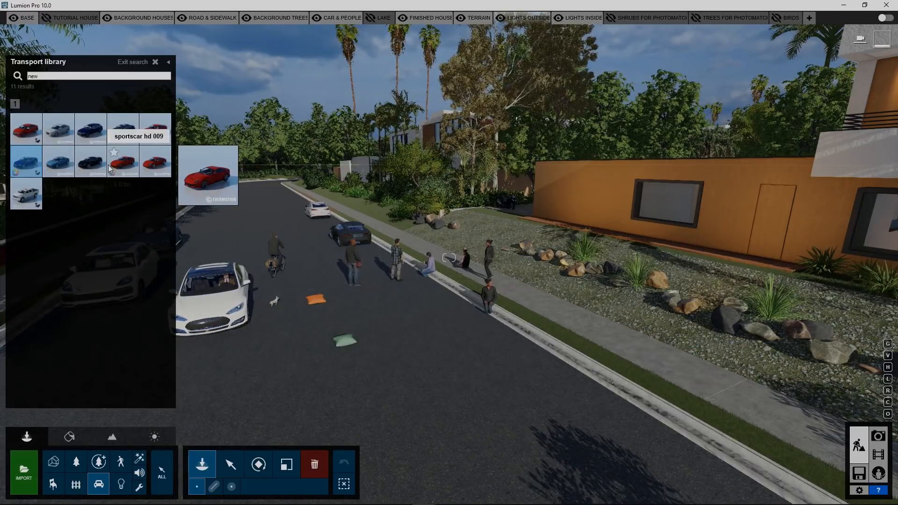
Place the sportscar hd 009 model on the road in front of the seated woman.
click(125, 165)
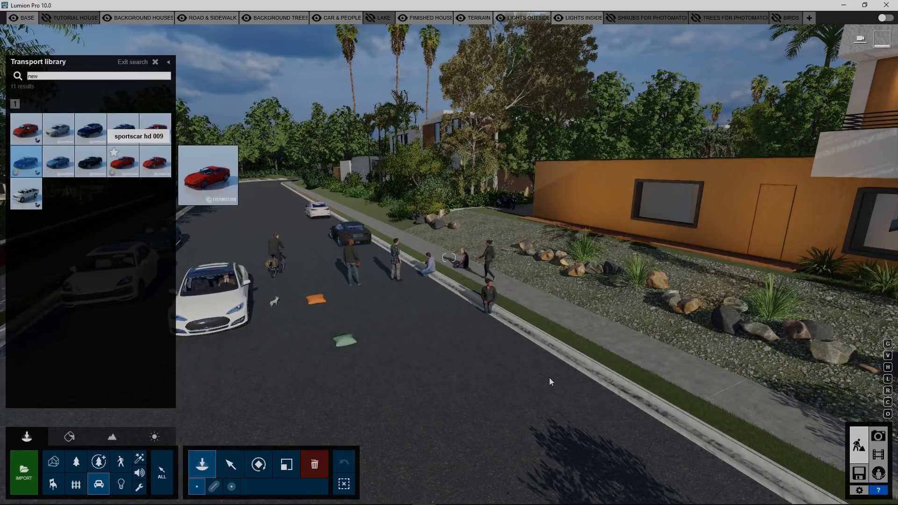
click(428, 373)
right_drag(430, 376, 417, 362)
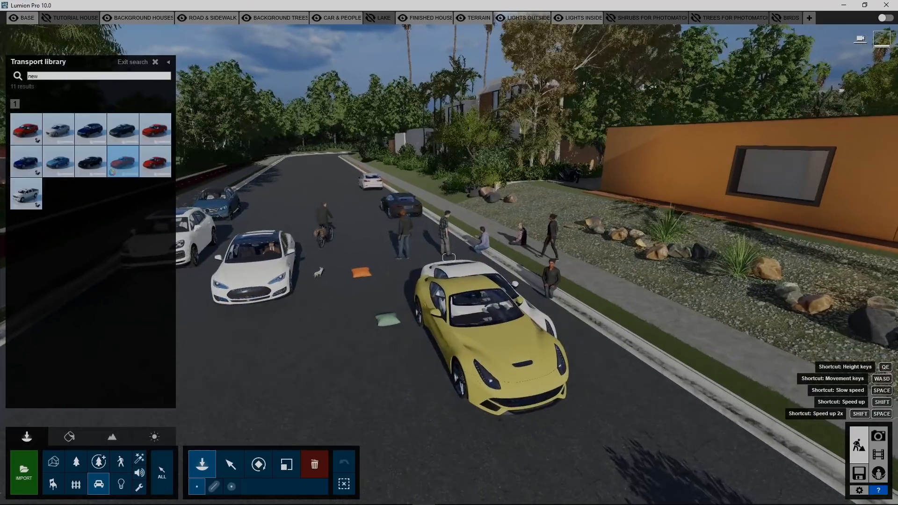
scroll(374, 342, down, 3)
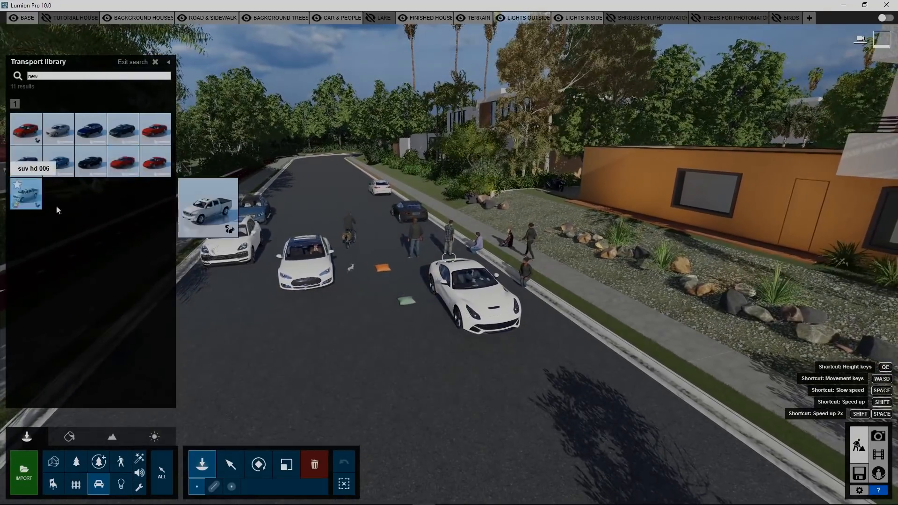
Place the suv hd 006 pickup on the road beside the white sedan and inspect the new vehicles up close.
click(26, 194)
click(230, 306)
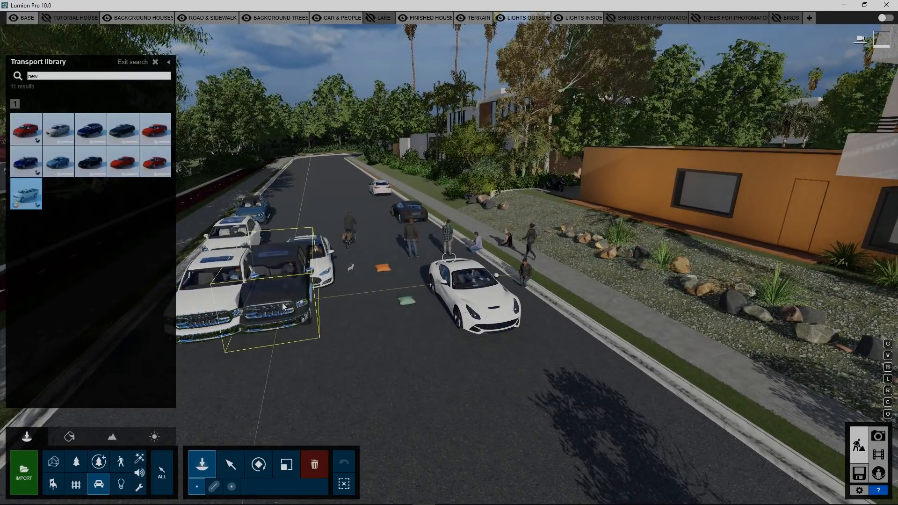
scroll(282, 302, up, 3)
right_drag(282, 302, 268, 431)
scroll(282, 302, down, 3)
scroll(243, 350, up, 2)
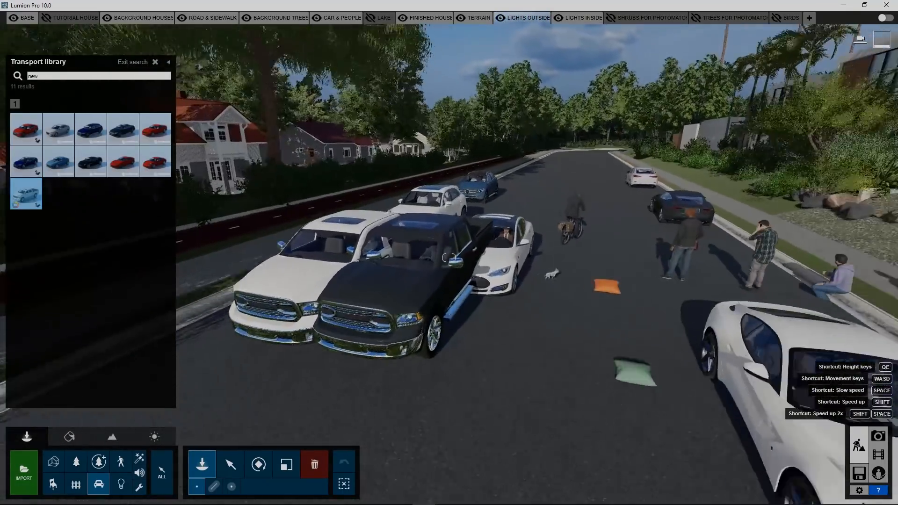
scroll(267, 431, down, 3)
key(w)
right_drag(254, 327, 282, 324)
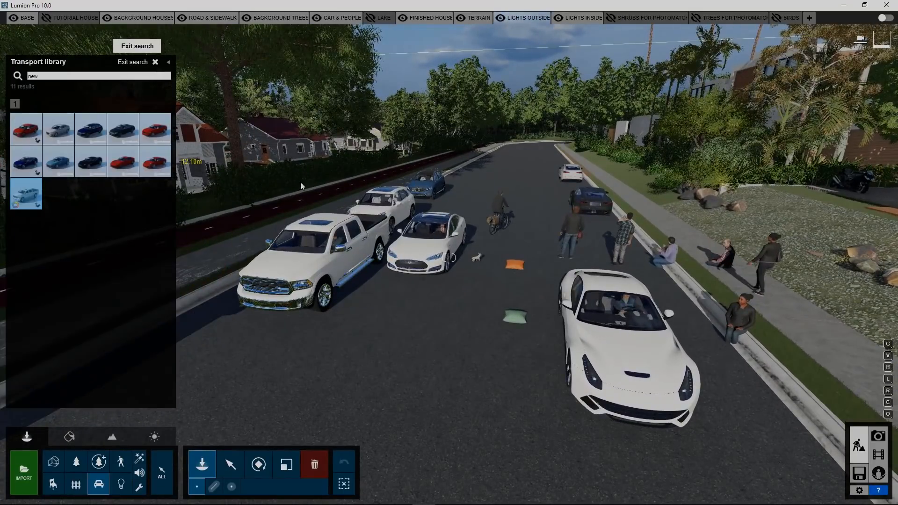
Leave the Transport search and search the Outdoor library for "new".
click(155, 62)
scroll(419, 253, down, 2)
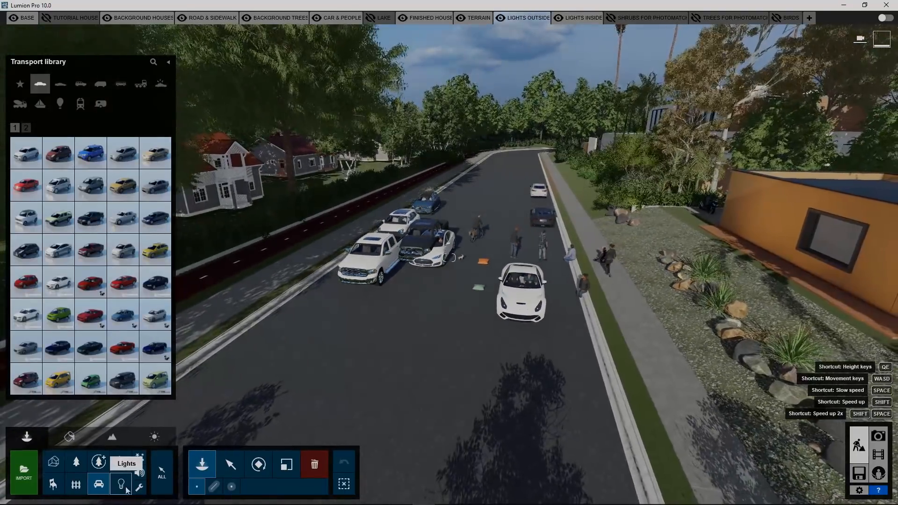
click(76, 484)
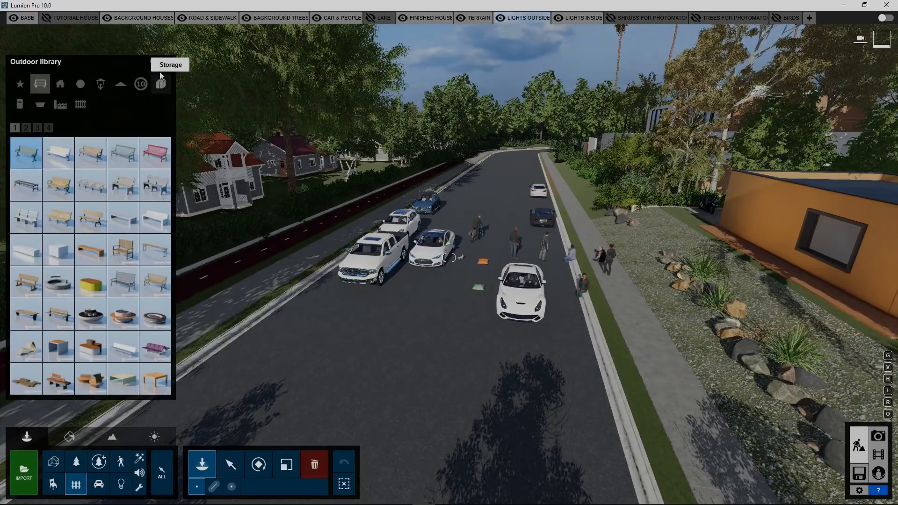
click(50, 75)
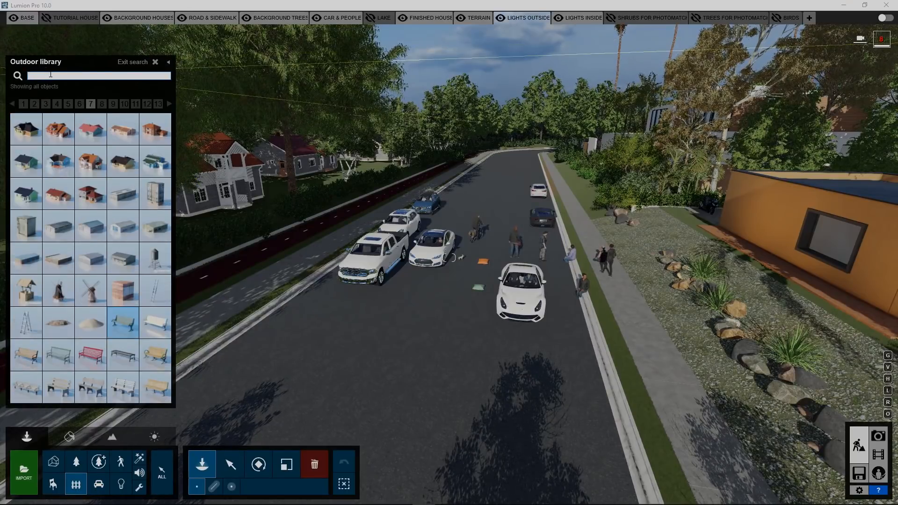
text(new)
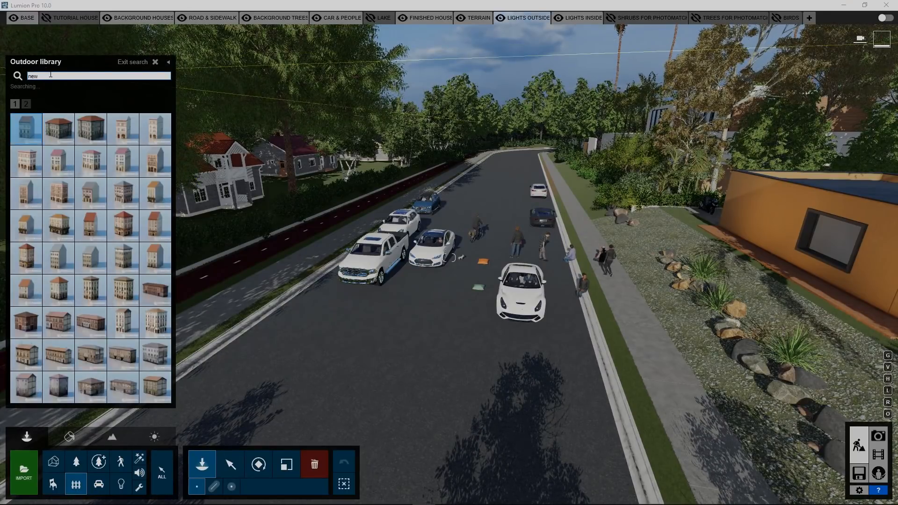
mouse_move(119, 121)
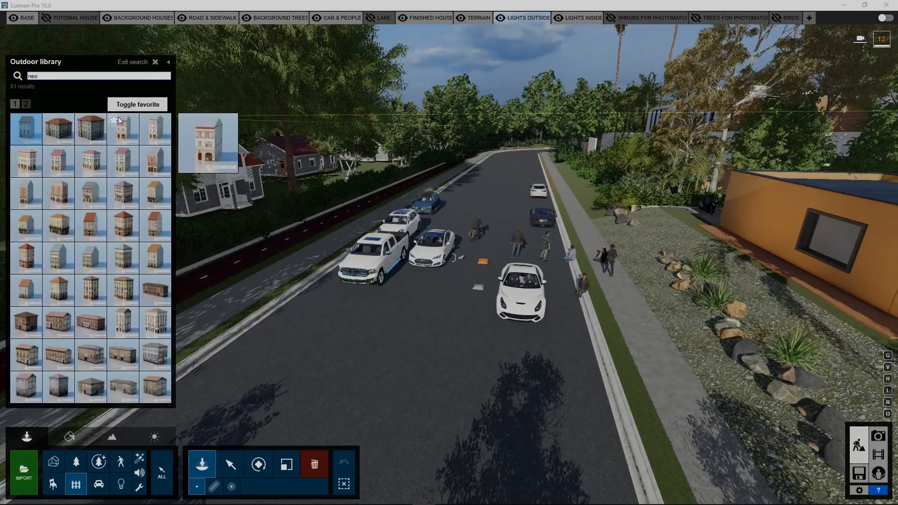
Place three new apartment buildings, including apartmentblock 029 a, at and around the far end of the road.
click(123, 290)
click(513, 176)
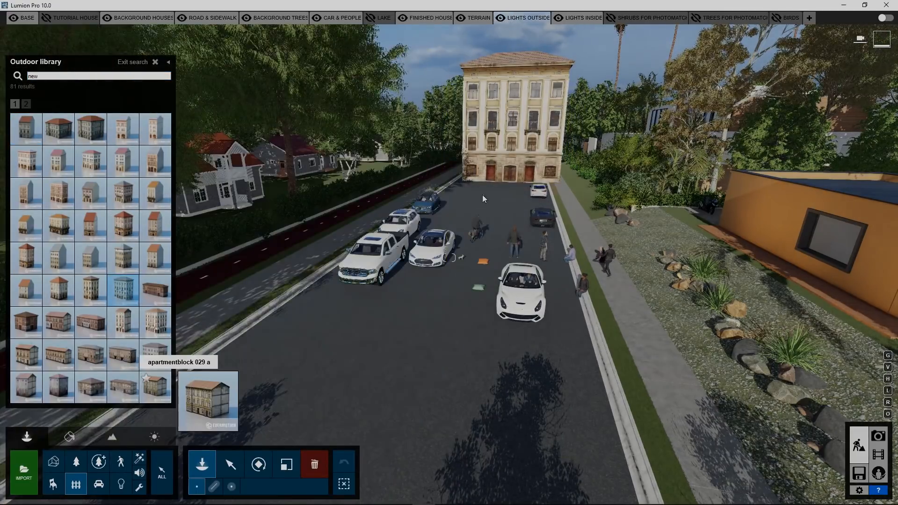
click(588, 159)
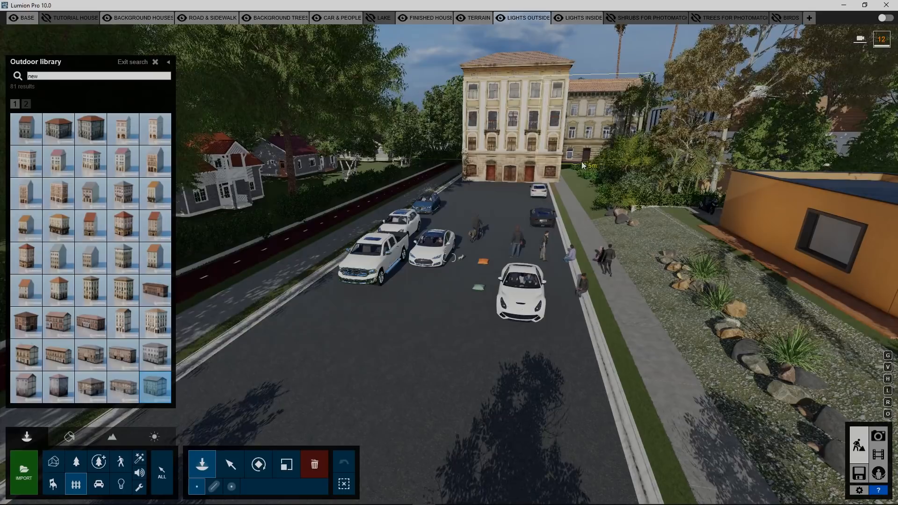
click(91, 293)
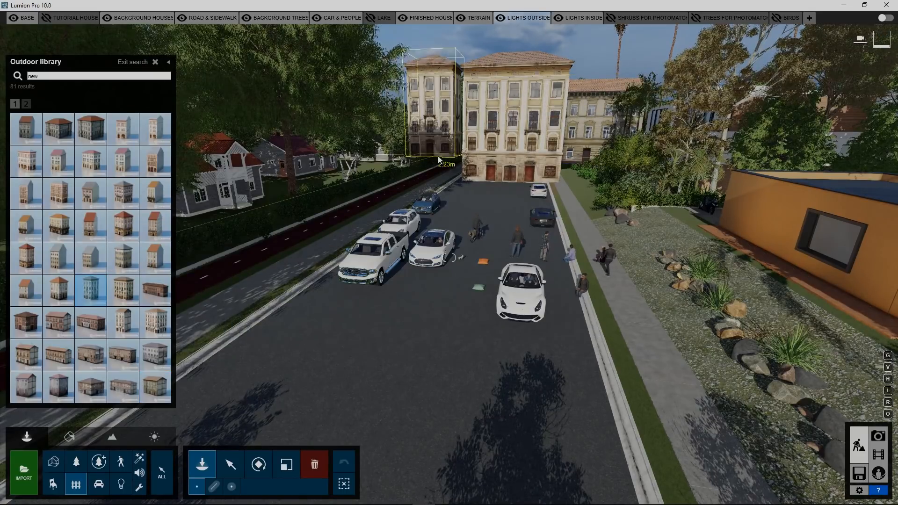
click(438, 156)
From the second page of results, place apartmentblock 030 a buildings along the bike-lane side of the road, starting at its far end.
click(26, 103)
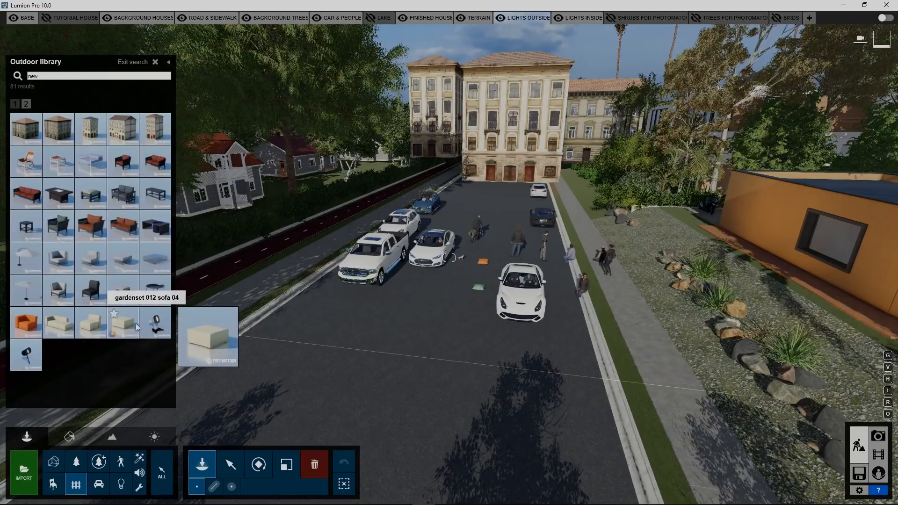
click(91, 128)
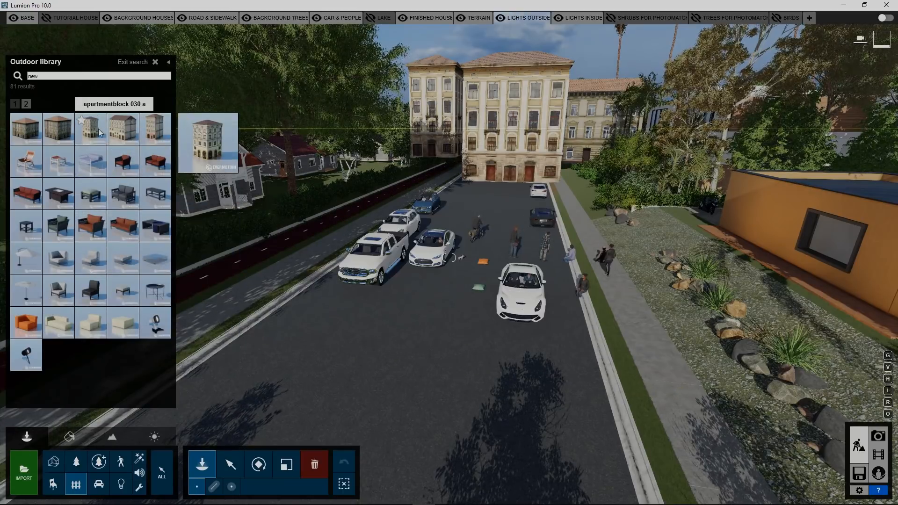
click(439, 180)
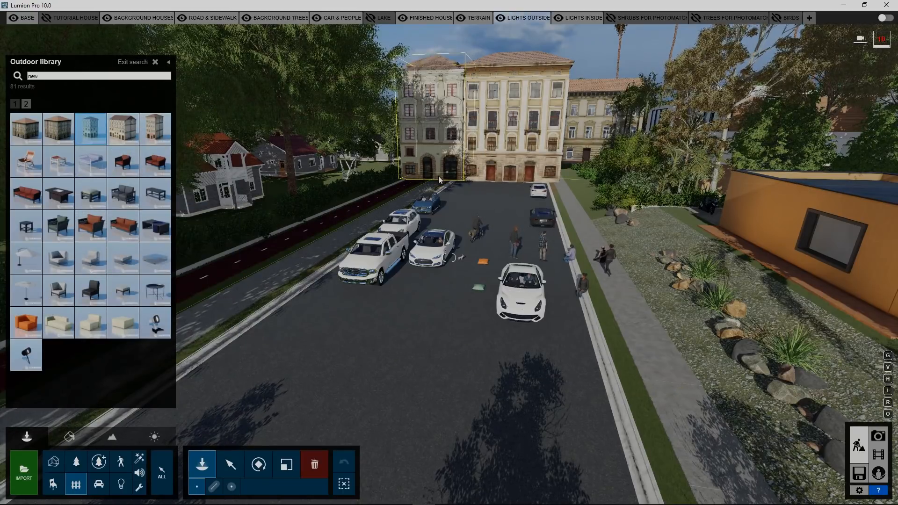
click(438, 205)
Examine the new apartment blocks, vehicles and characters along the street from close up and from above.
key(s)
key(w)
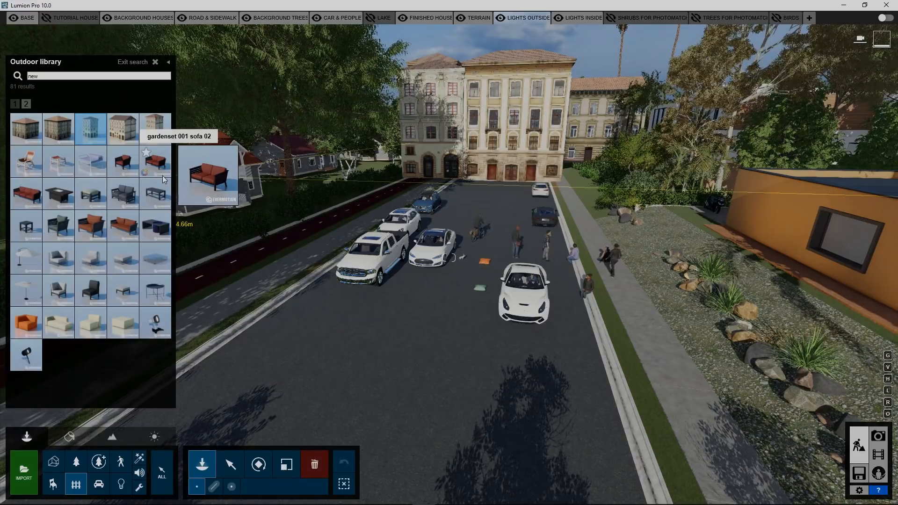
key(w)
right_drag(343, 211, 322, 182)
key(w)
key(s)
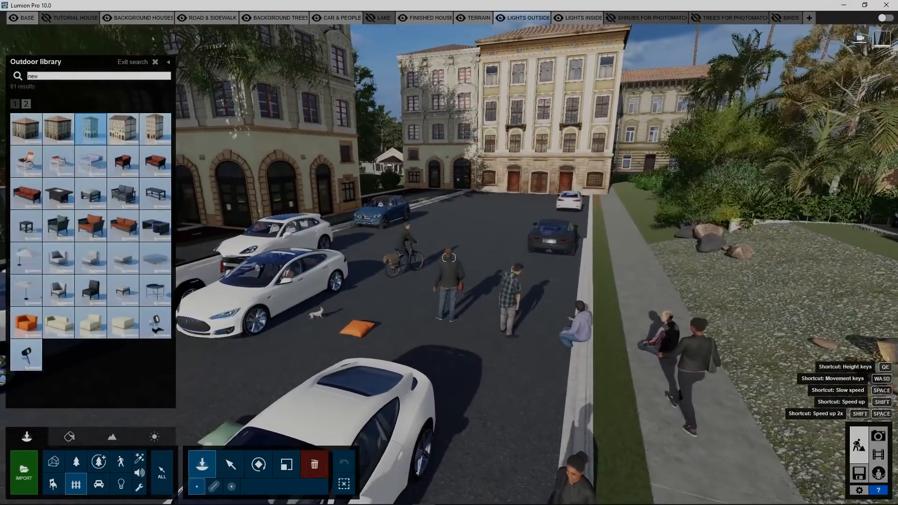
key(s)
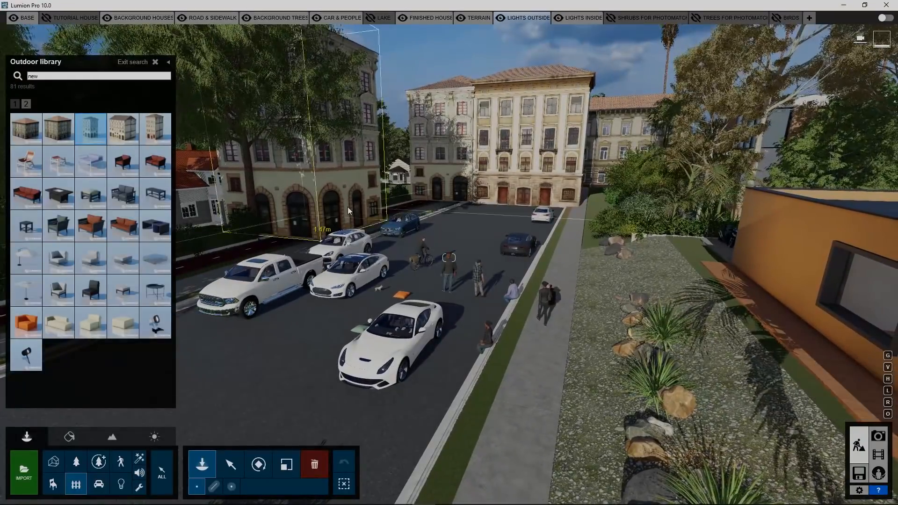
key(w)
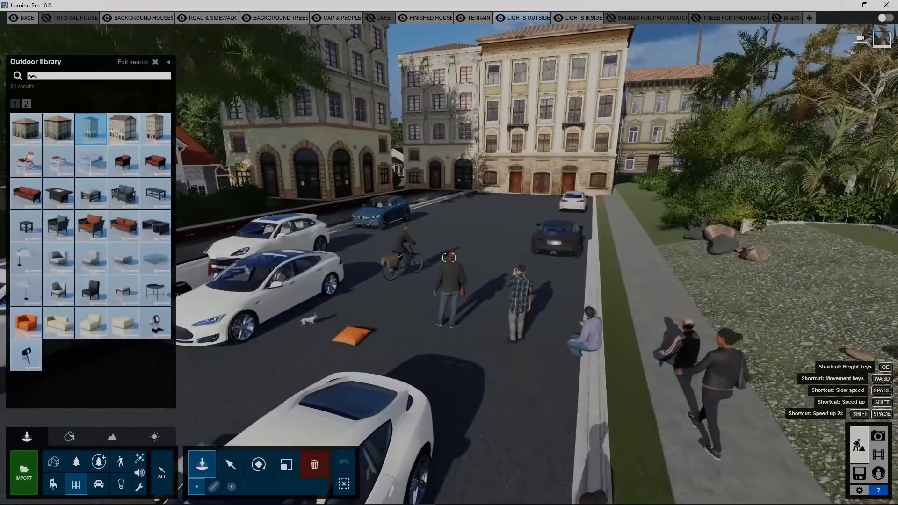
key(s)
right_drag(323, 201, 346, 220)
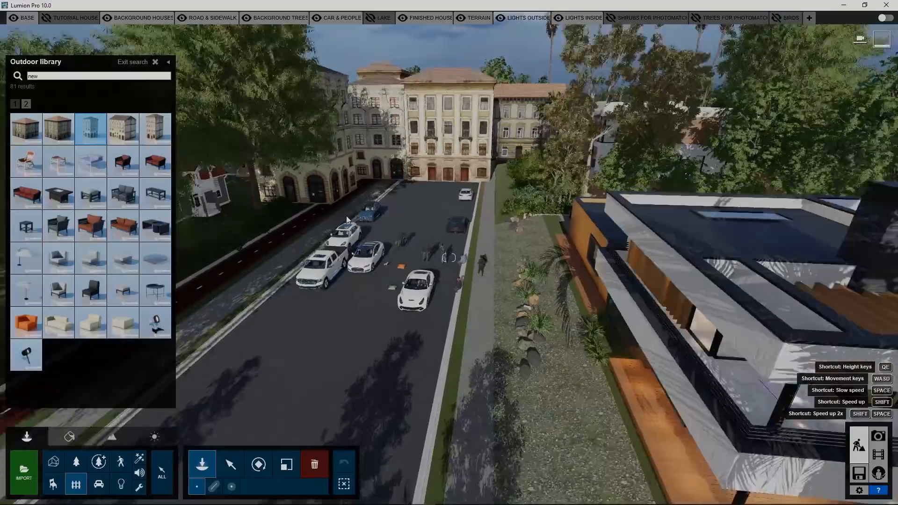
drag(346, 216, 373, 250)
right_drag(372, 250, 349, 236)
key(w)
key(s)
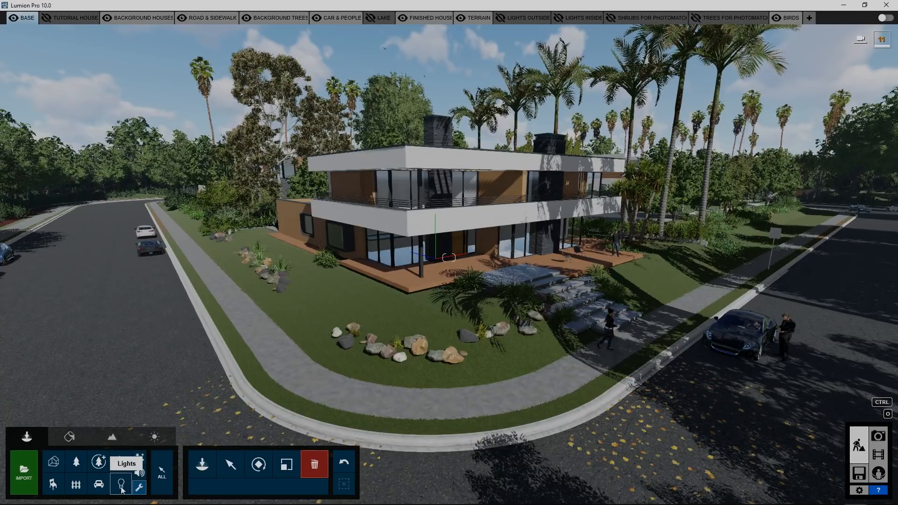
Place a landscape cutter from the Utilities library on the lawn by the rocks at the house corner.
click(138, 487)
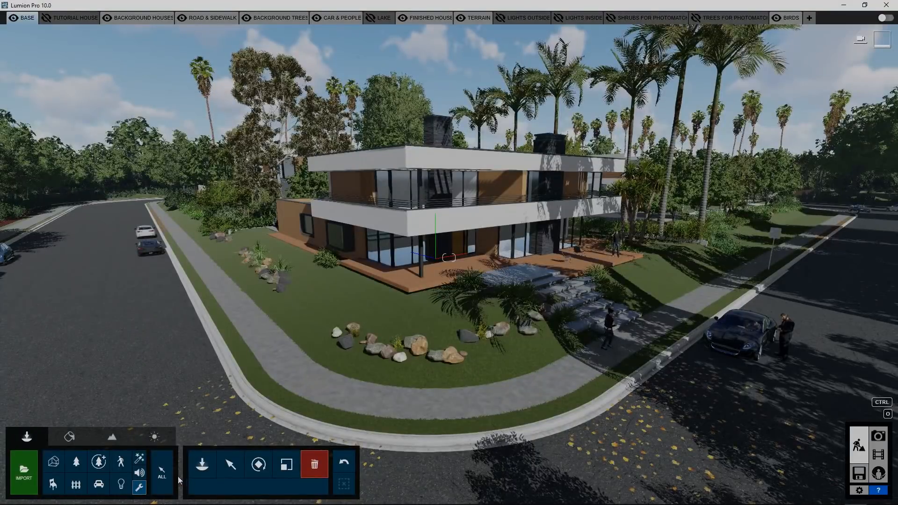
click(202, 463)
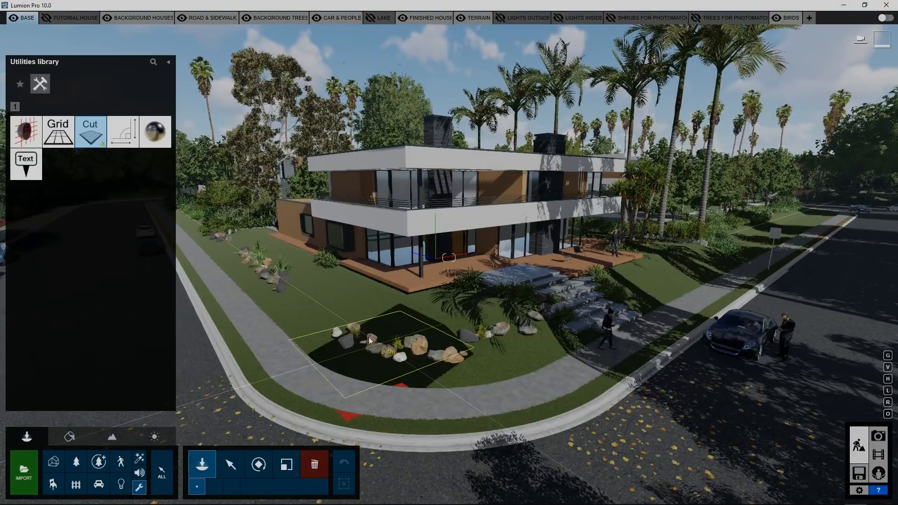
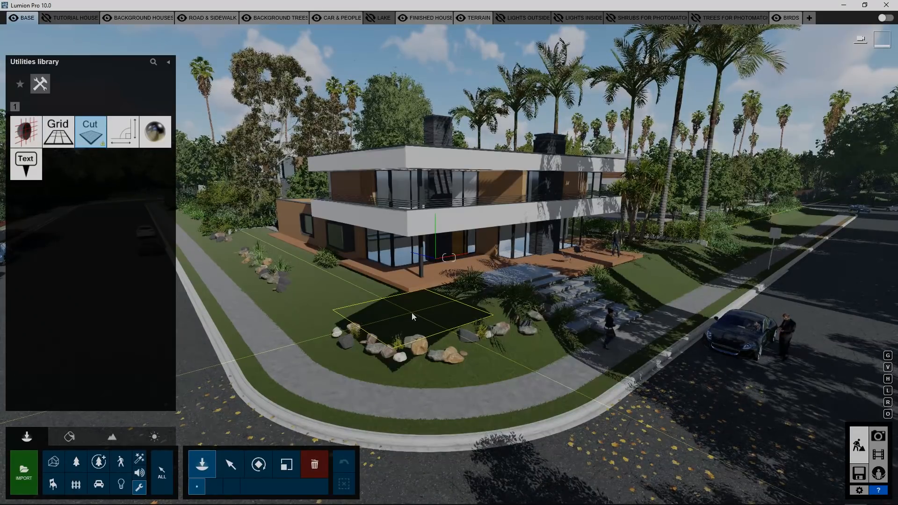
right_drag(411, 312, 423, 312)
key(d)
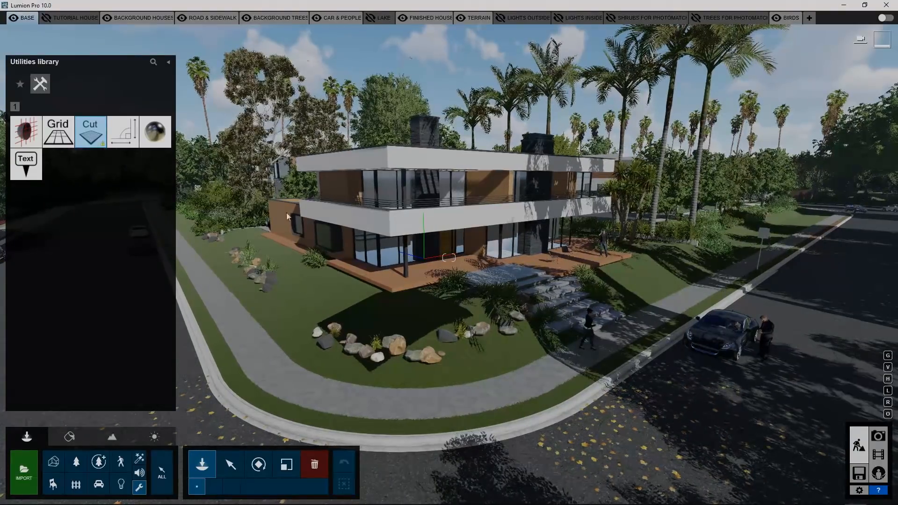
click(420, 326)
key(w)
right_drag(420, 327, 431, 388)
key(s)
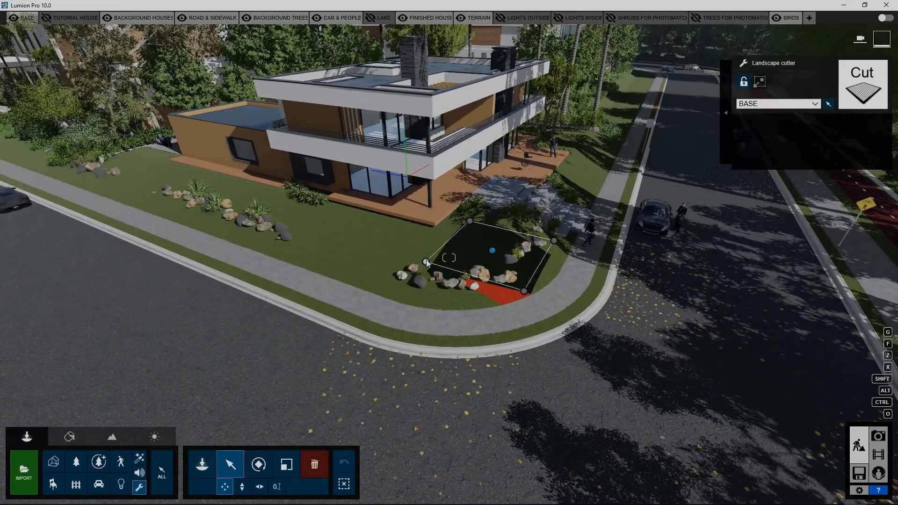
Stretch the landscape cutter's corners to fit the house footprint and the edge of the wooden deck.
drag(426, 262, 315, 257)
drag(553, 241, 623, 137)
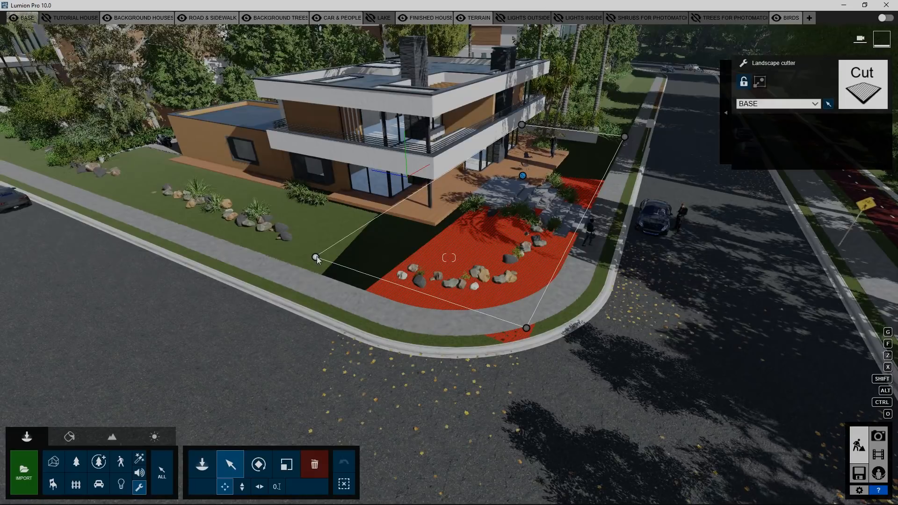
drag(315, 257, 196, 162)
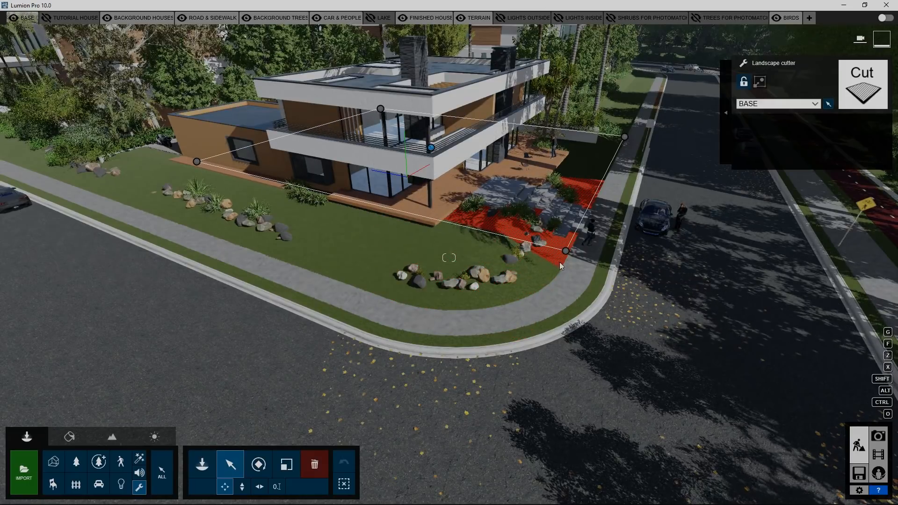
drag(565, 251, 429, 216)
Delete the landscape cutter from the house.
key(w)
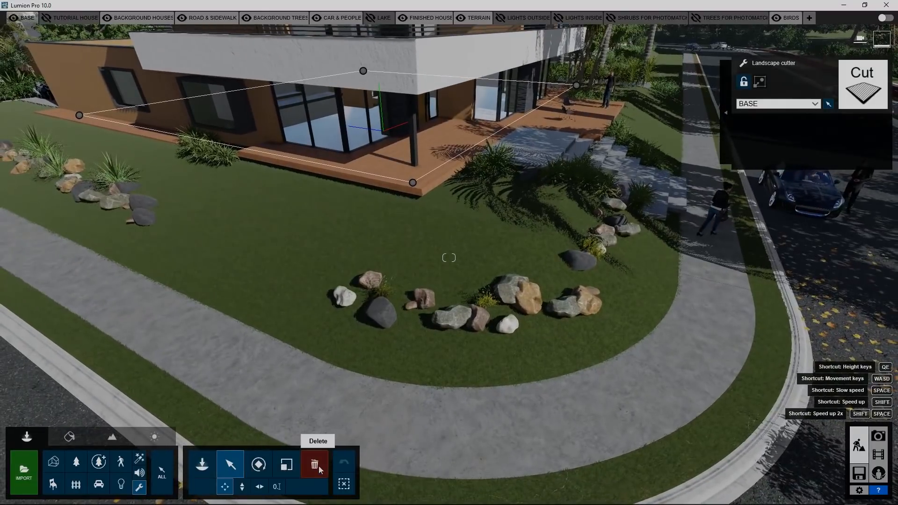
click(314, 464)
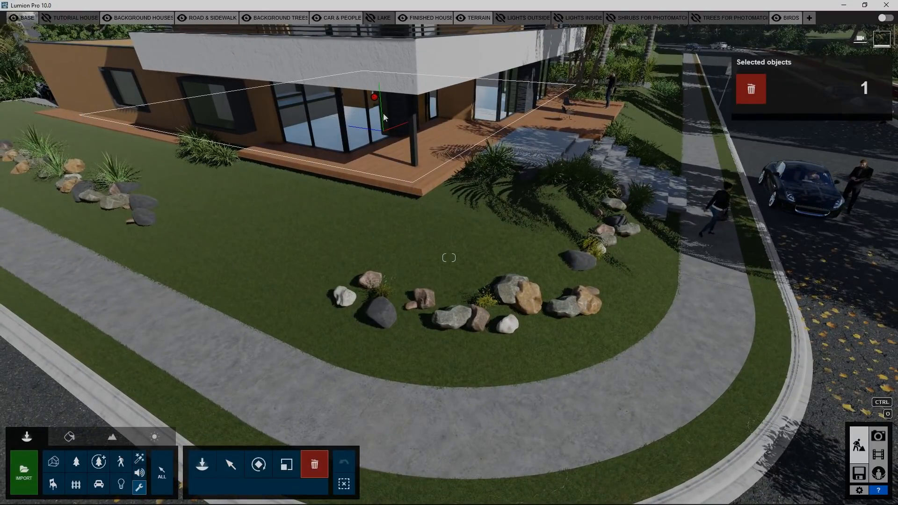
click(373, 97)
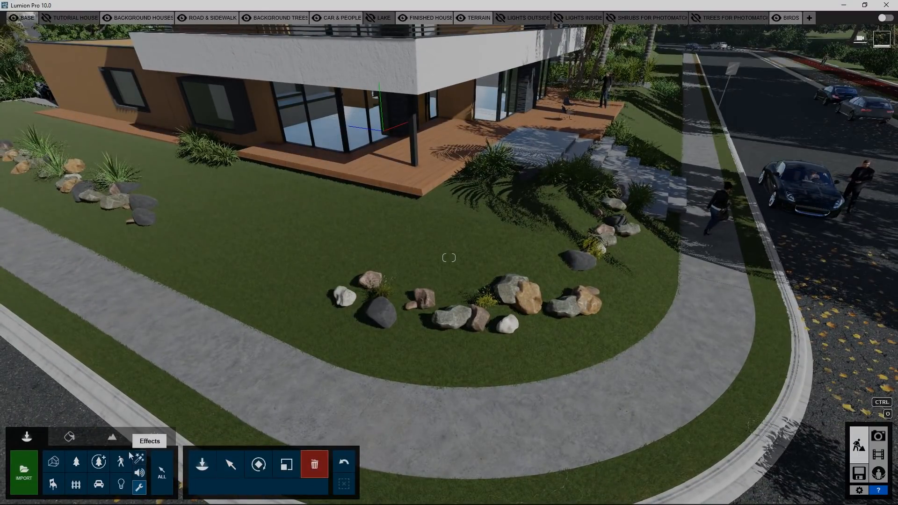
Turn on the landscape grass, raise its height, and check the floor inside the house for grass.
click(113, 436)
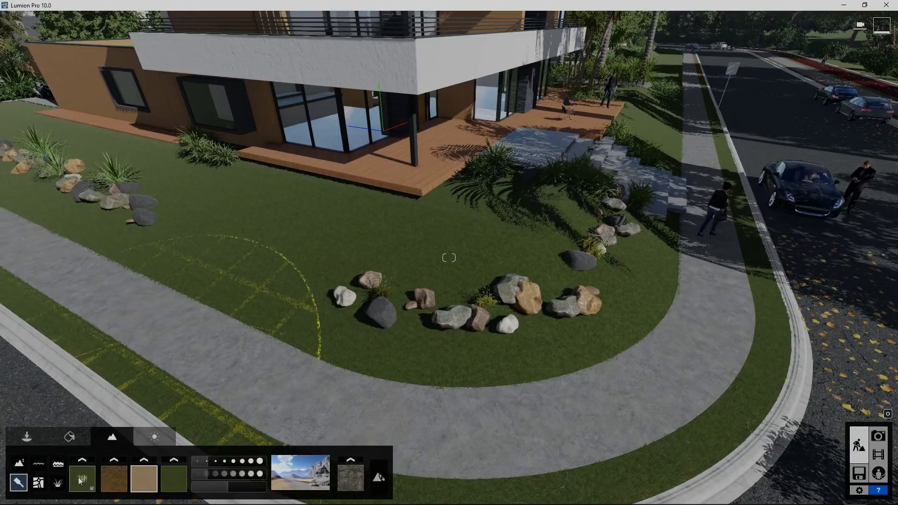
click(58, 482)
click(96, 473)
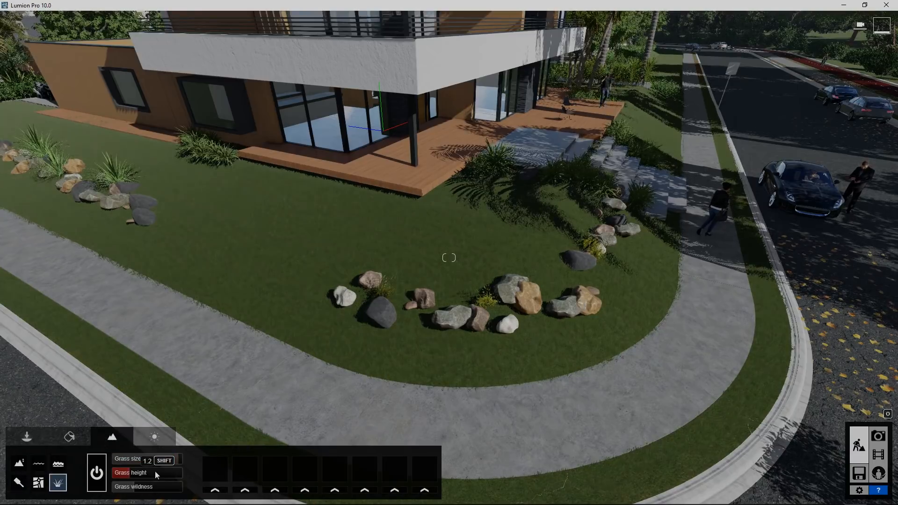
right_drag(227, 471, 220, 466)
key(w)
right_drag(402, 266, 324, 225)
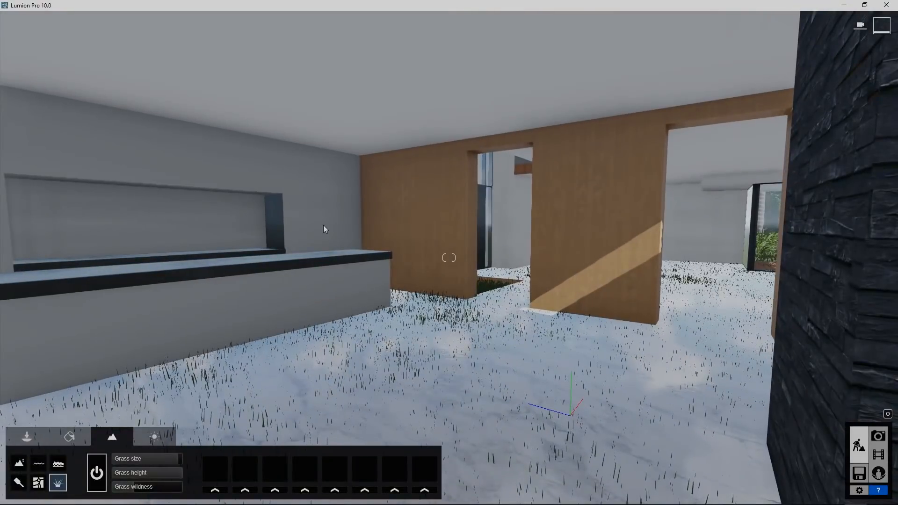
right_drag(324, 226, 300, 271)
key(s)
key(s)
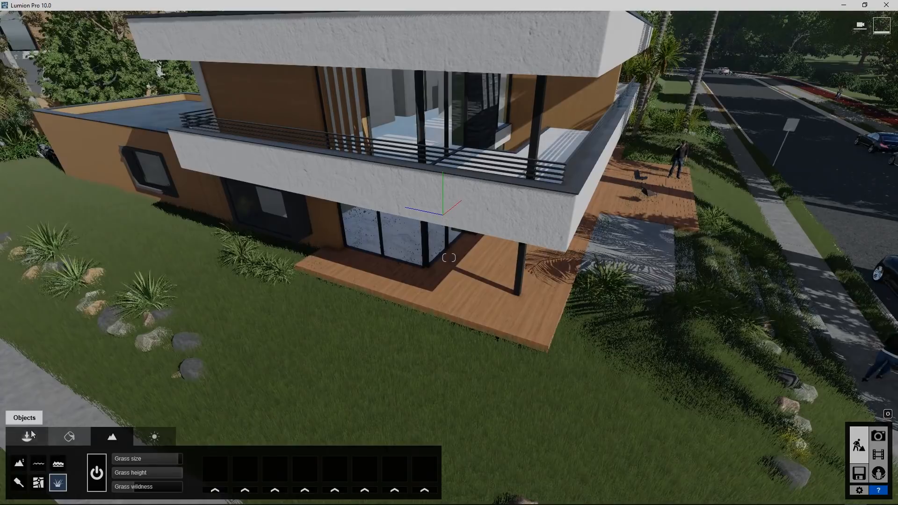
Place a landscape cutter over the corner of the wooden deck and get it ready for adjusting.
click(30, 434)
click(201, 464)
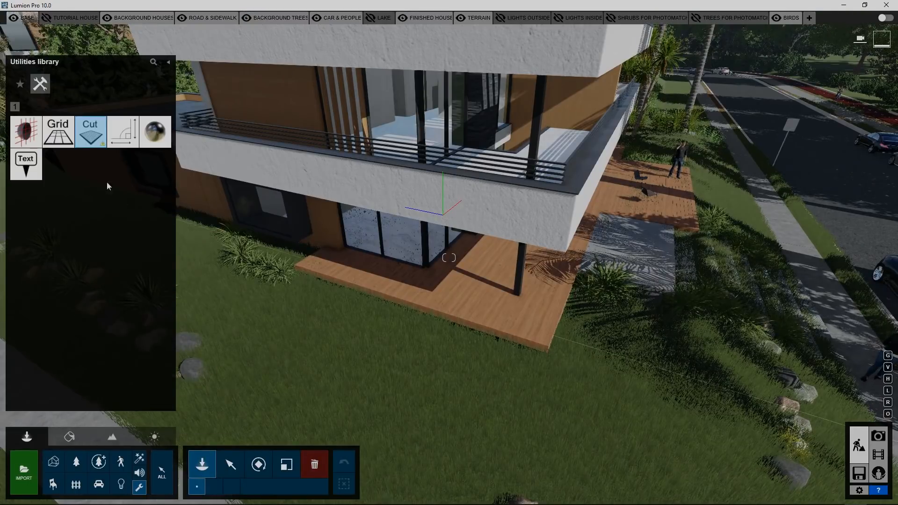
click(483, 283)
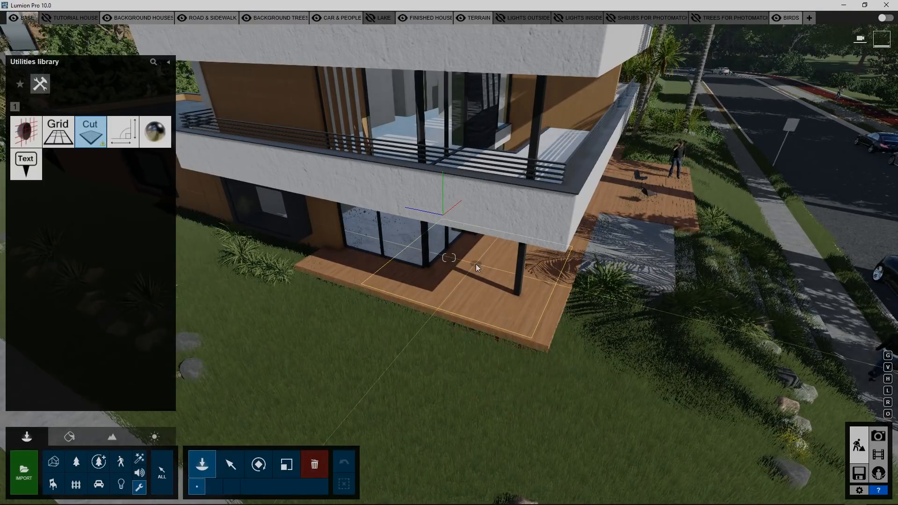
click(490, 265)
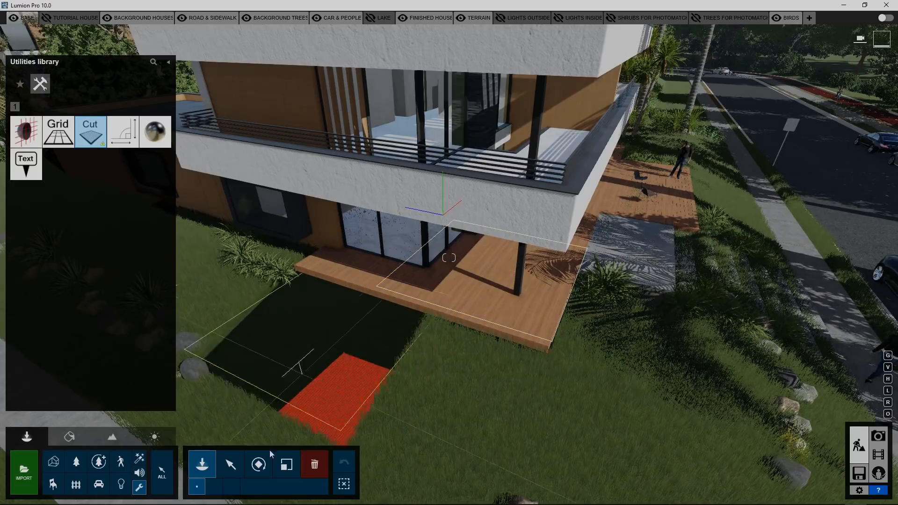
click(230, 464)
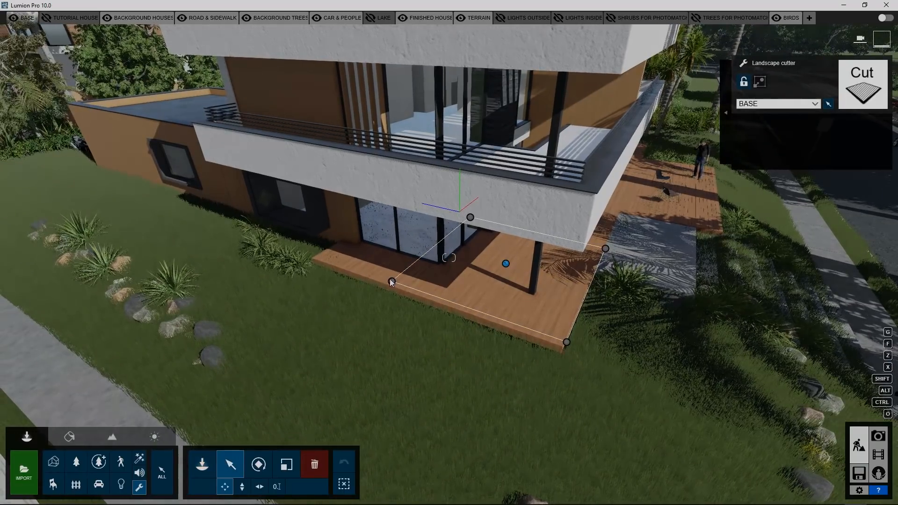
Stretch the landscape cutter's corners along the house's side wall and in across the ground-floor interior.
drag(317, 235, 197, 189)
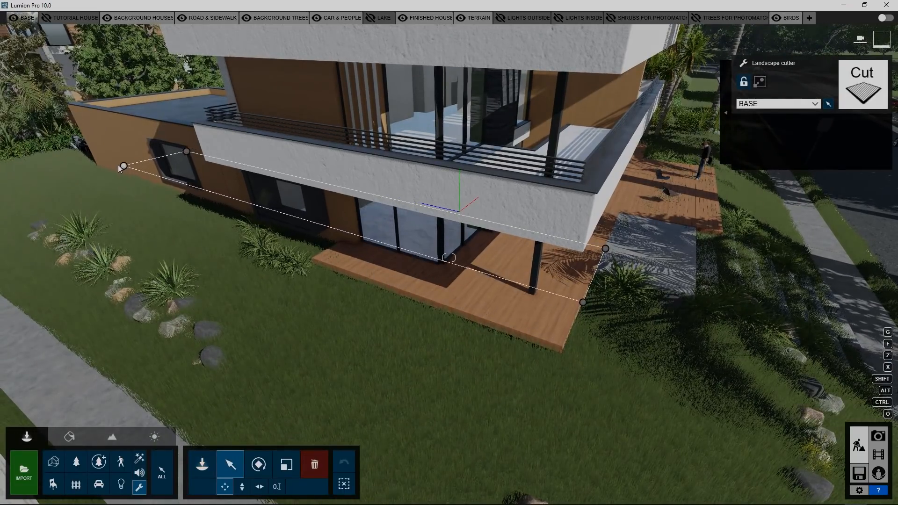
drag(121, 168, 107, 170)
key(w)
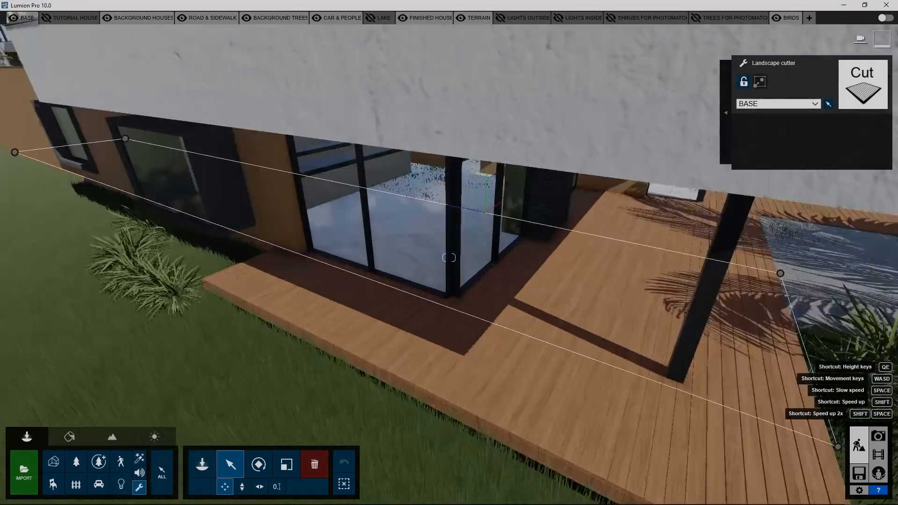
right_drag(449, 258, 449, 208)
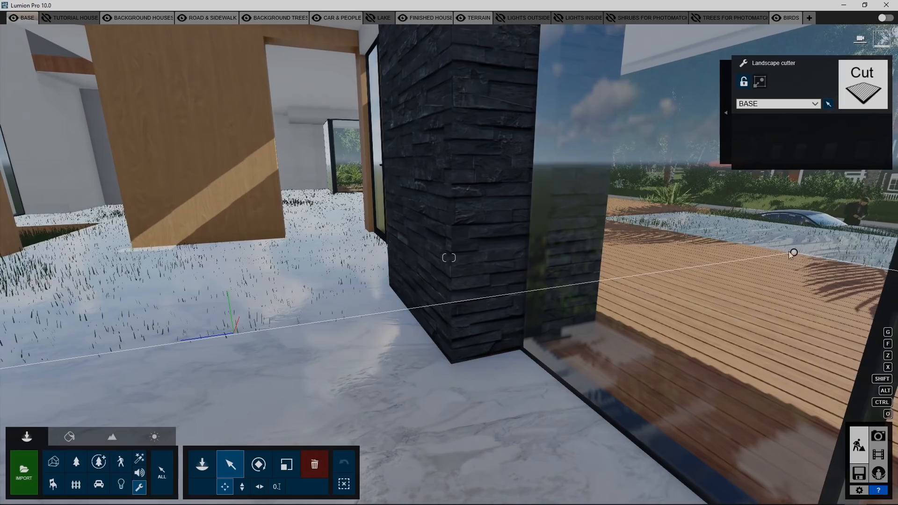
drag(792, 254, 451, 192)
Extend the landscape cutter along the street-facing wooden deck to the deck's far end.
key(s)
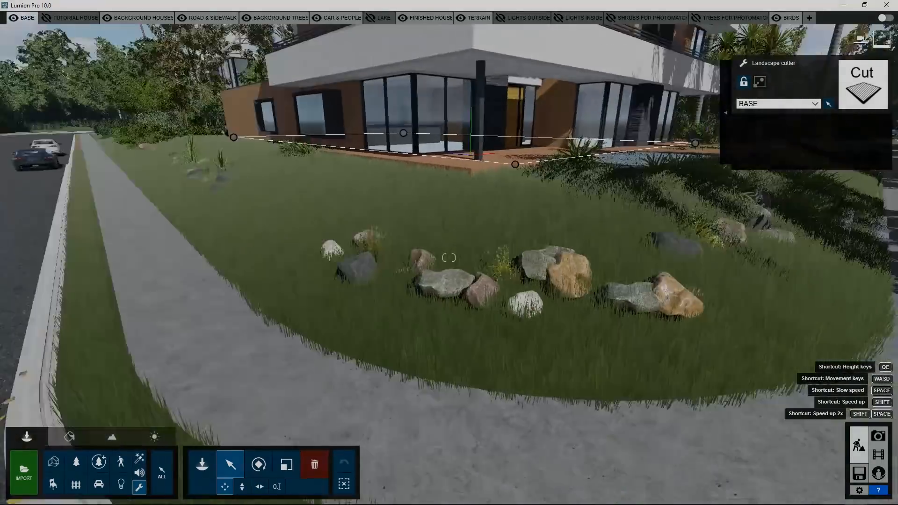
key(q)
right_drag(514, 159, 533, 162)
key(s)
drag(566, 180, 621, 204)
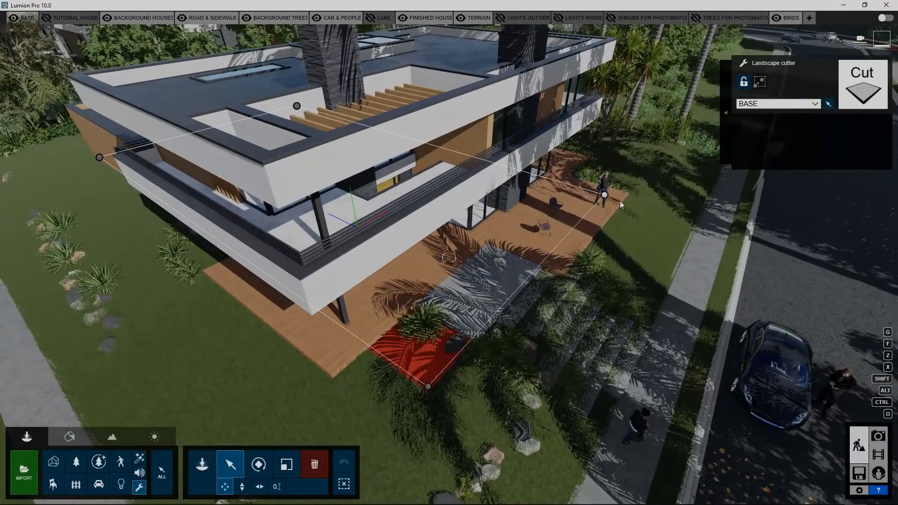
right_drag(431, 364, 417, 375)
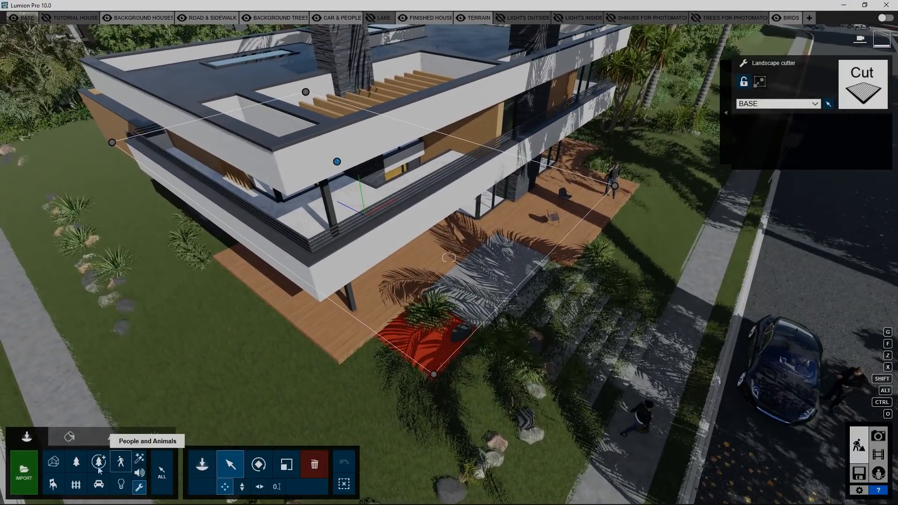
Place a second landscape cutter on the lawn in front of the deck corner and select it for adjusting.
click(77, 468)
key(e)
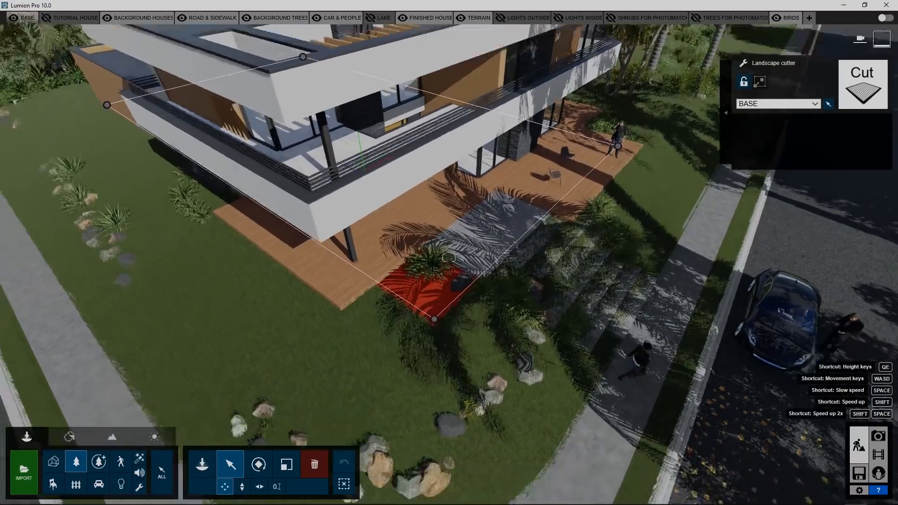
right_drag(188, 423, 159, 393)
key(e)
key(q)
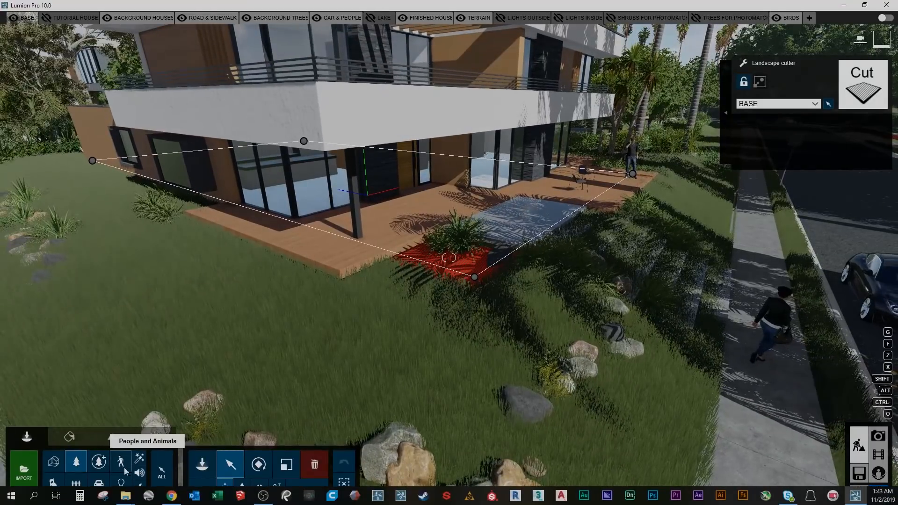
click(139, 487)
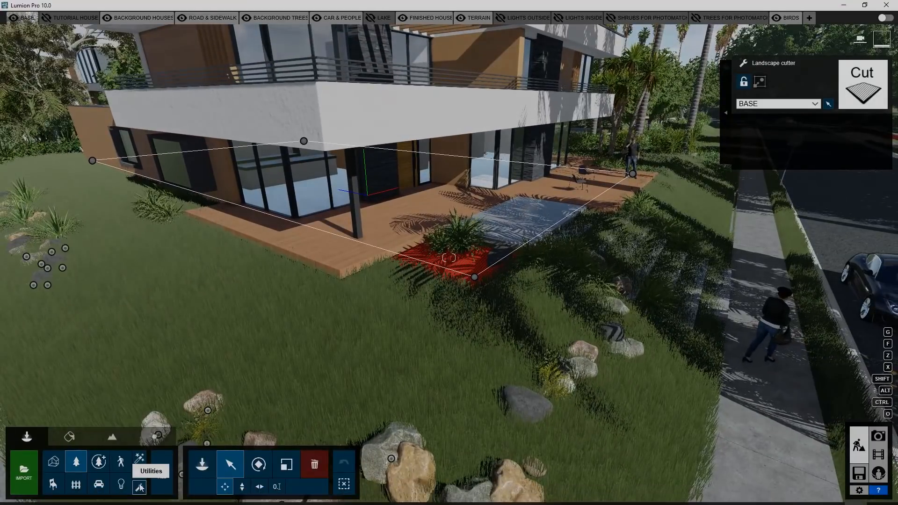
click(201, 464)
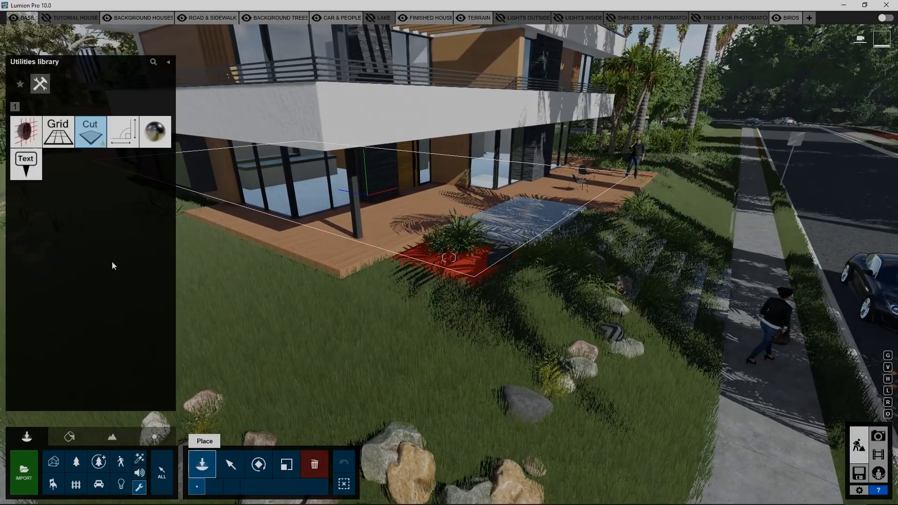
click(90, 133)
right_drag(280, 365, 267, 410)
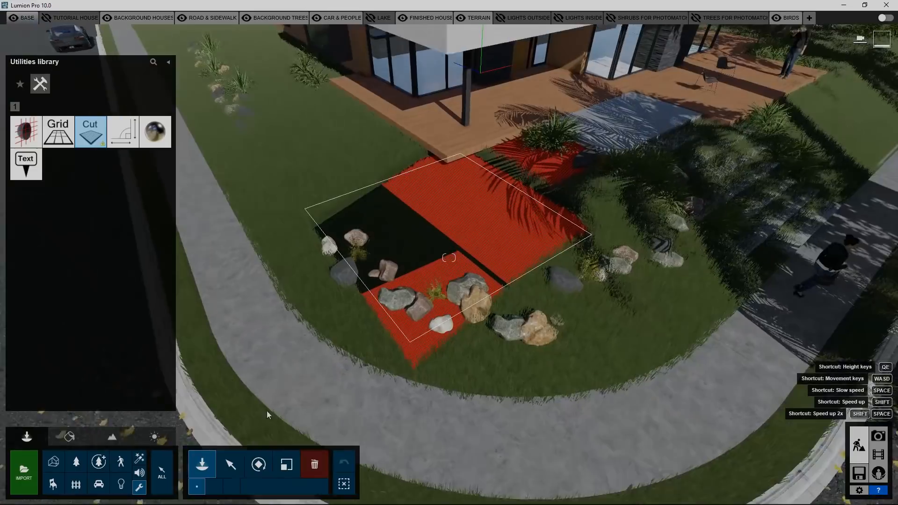
click(230, 465)
click(445, 221)
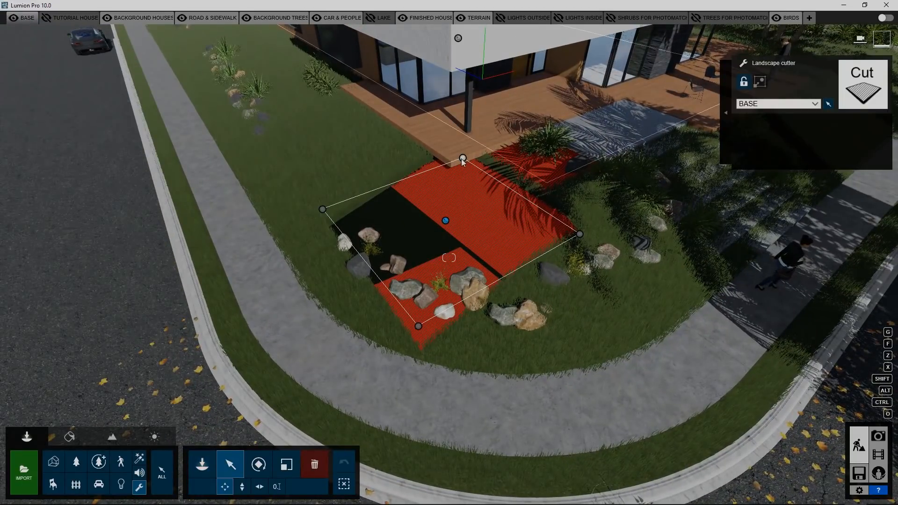
Fit the second landscape cutter's corners to the outer edges and corner of the wooden deck.
drag(462, 160, 420, 80)
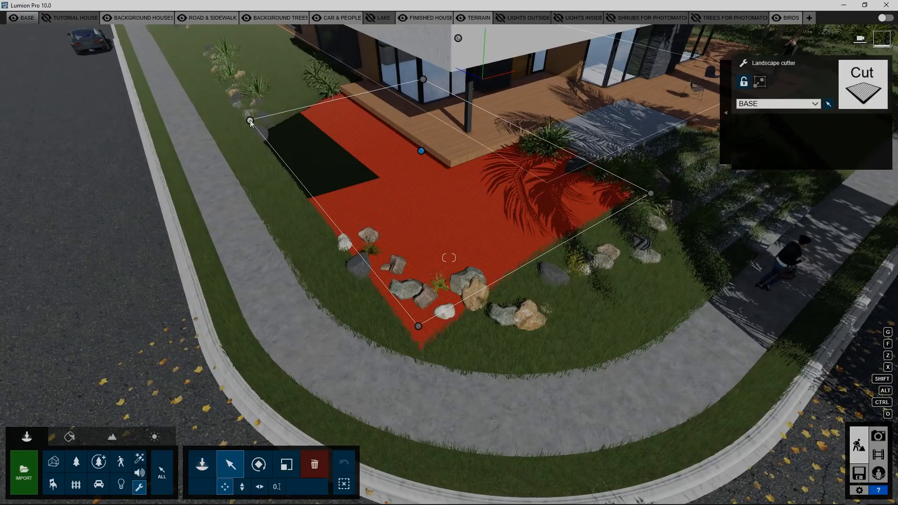
drag(251, 122, 335, 102)
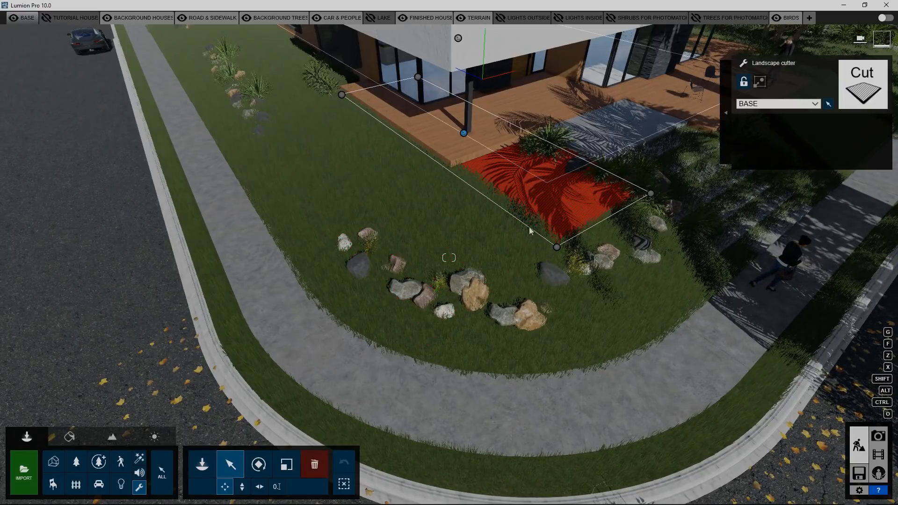
drag(558, 251, 488, 180)
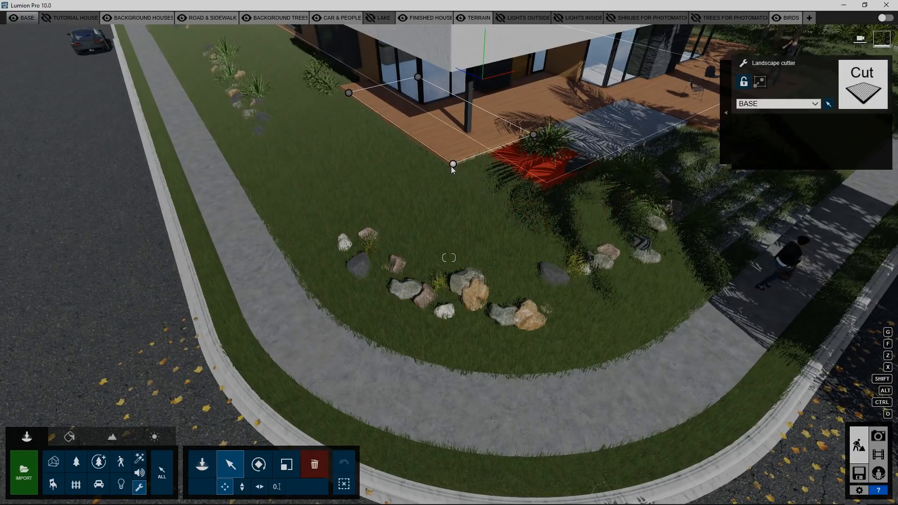
right_drag(458, 171, 475, 301)
key(w)
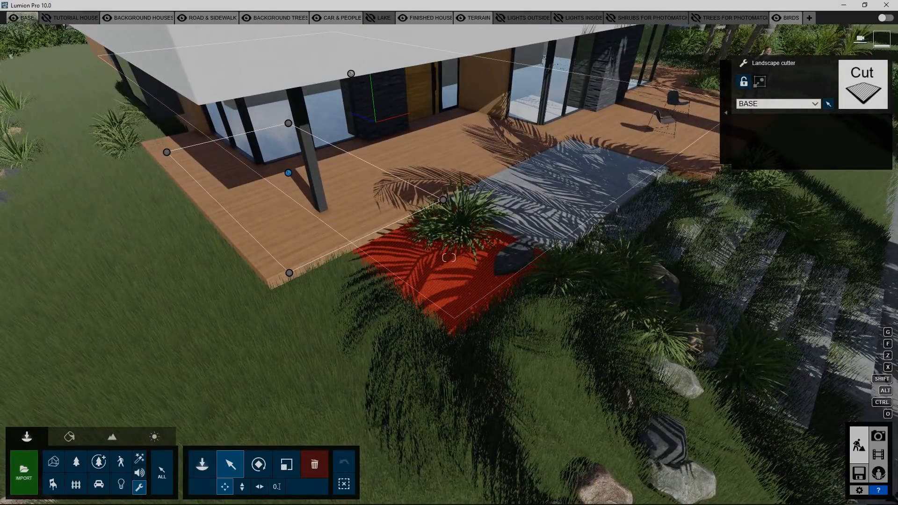
Select the large landscape cutter and pull its near corner off the planting bed to the stone slab's edge.
right_drag(622, 177, 655, 156)
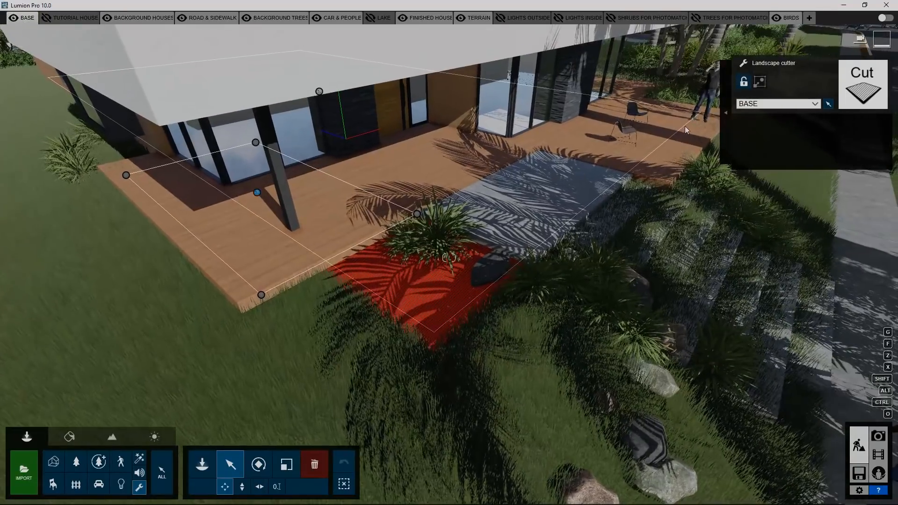
click(319, 92)
drag(433, 334, 529, 250)
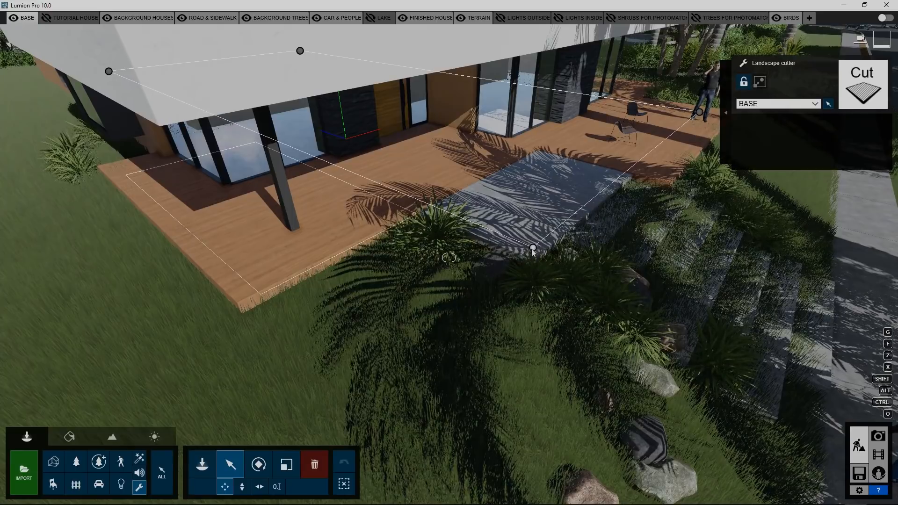
right_drag(477, 276, 490, 265)
Examine the whole site from above, including the flat terrain beyond the trees.
key(s)
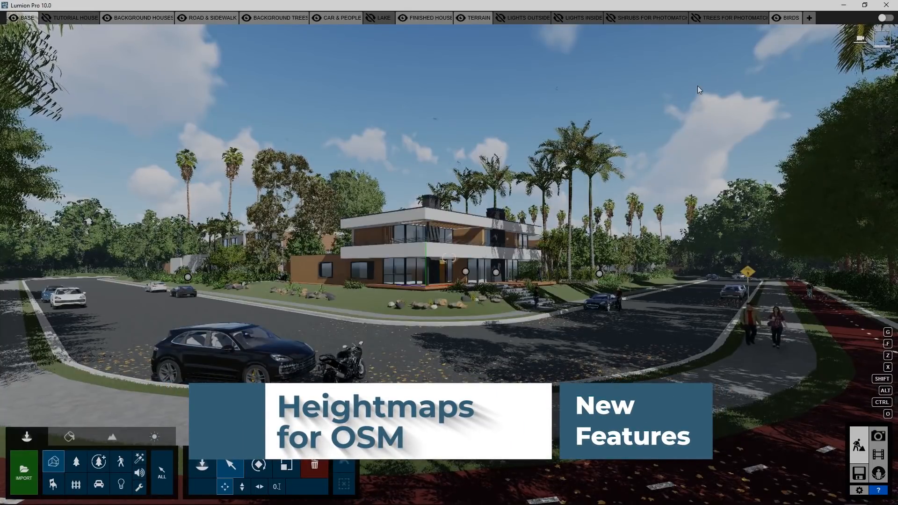
key(q)
key(q)
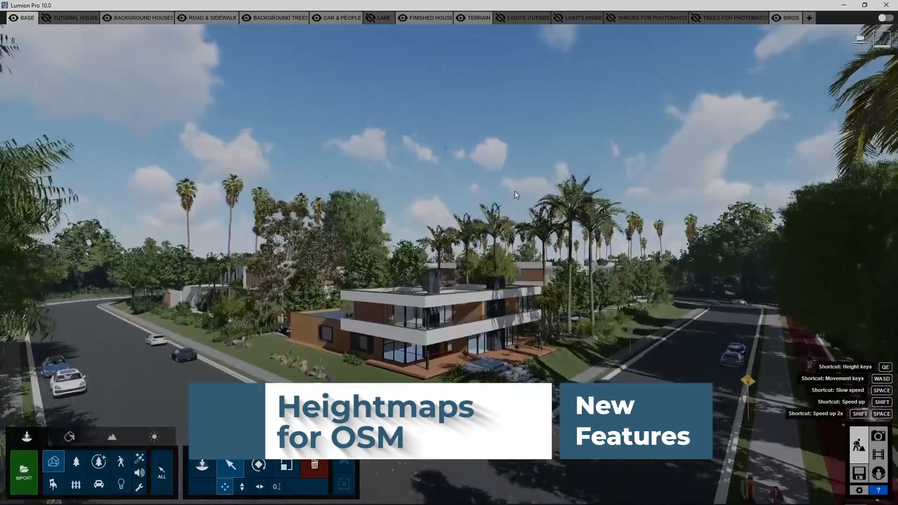
key(q)
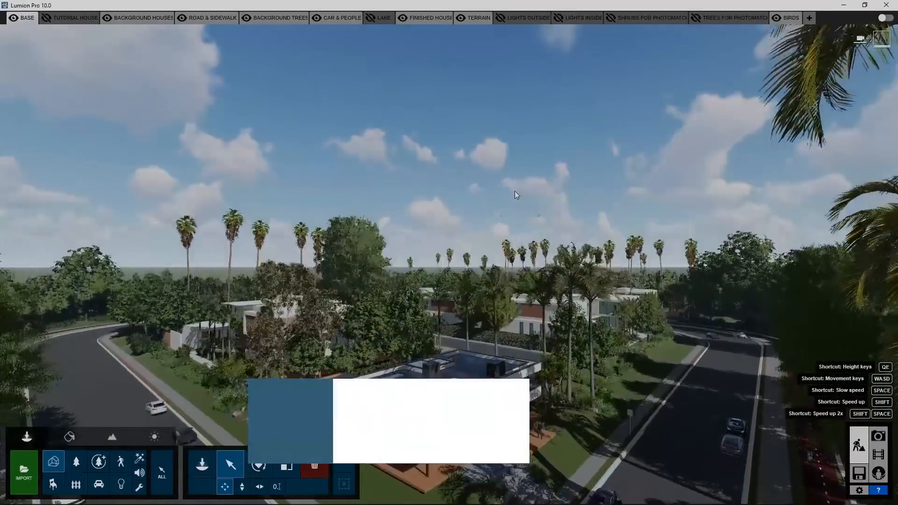
mouse_move(514, 191)
right_down()
mouse_move(411, 243)
mouse_move(412, 257)
mouse_move(446, 266)
mouse_move(521, 189)
mouse_move(537, 188)
mouse_move(517, 190)
right_up()
key(s)
key(q)
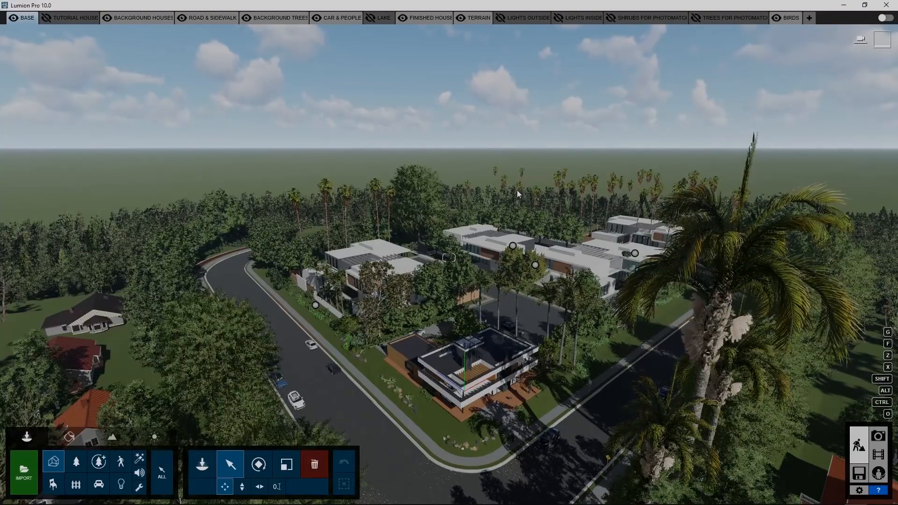
key(a)
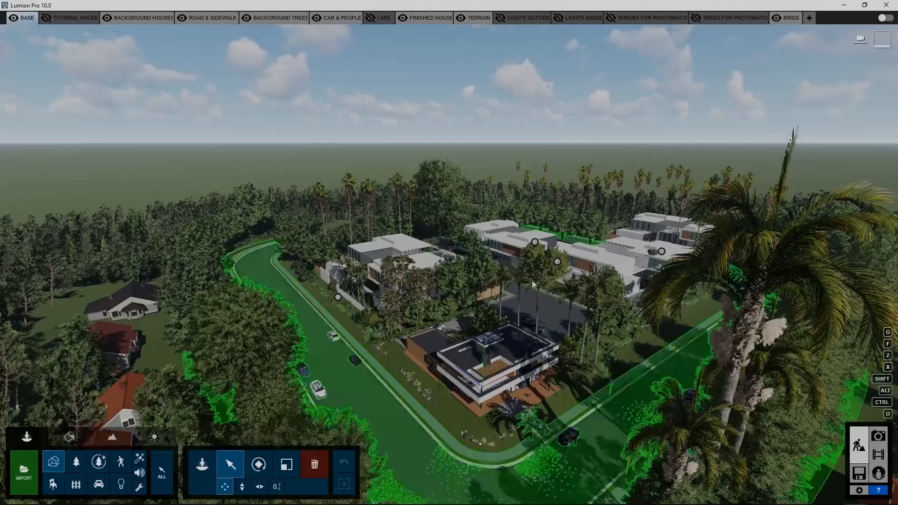
key(s)
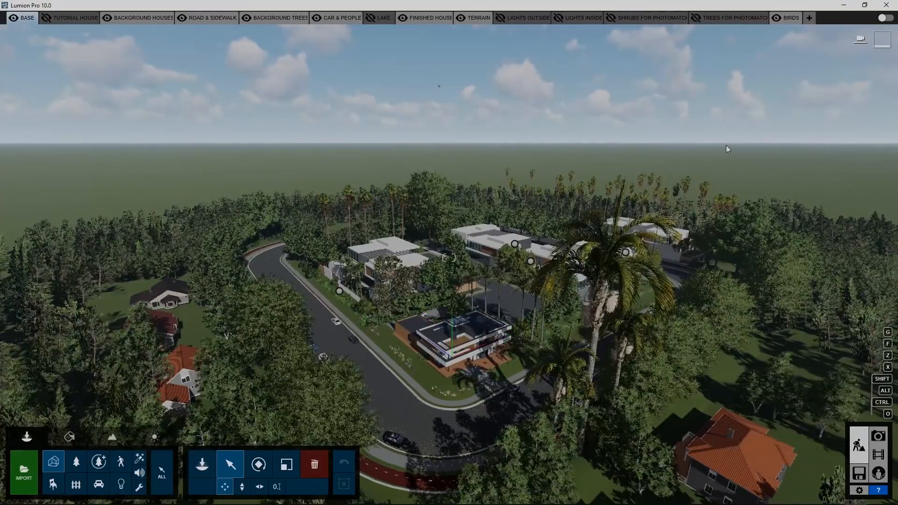
right_drag(449, 193, 451, 194)
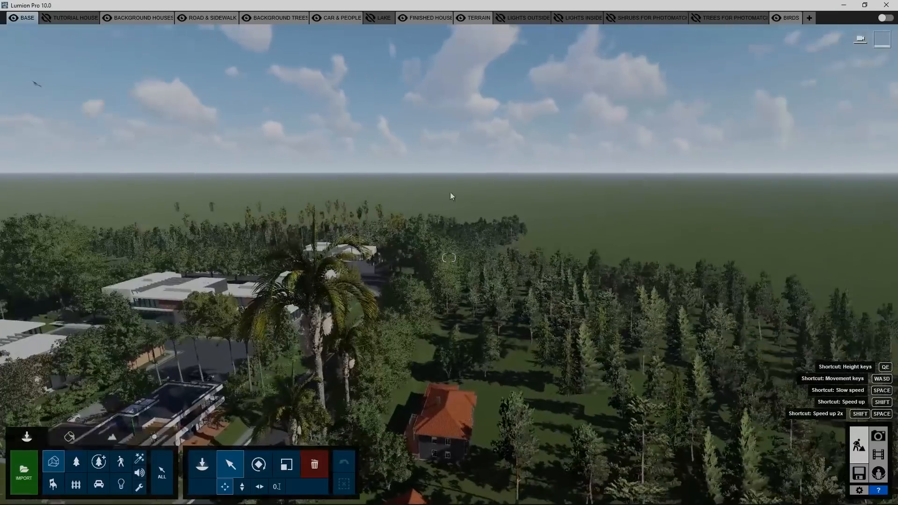
right_drag(641, 248, 640, 244)
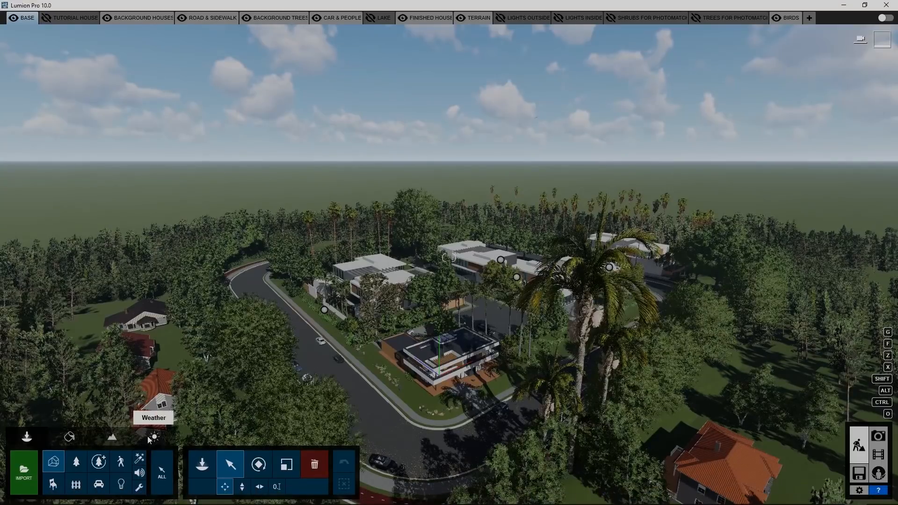
Turn on OpenStreetMap for the landscape, accept the beta notice, and open the map for picking the GPS coordinate.
click(122, 438)
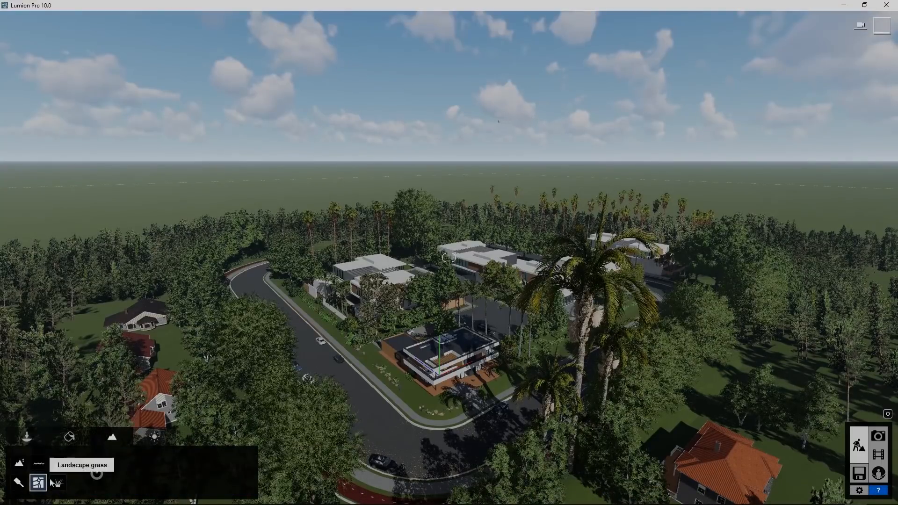
click(91, 468)
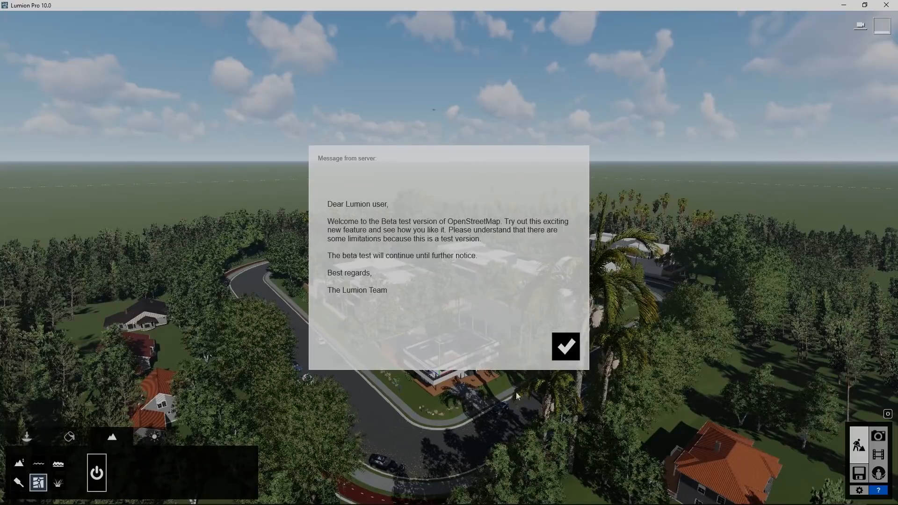
click(564, 346)
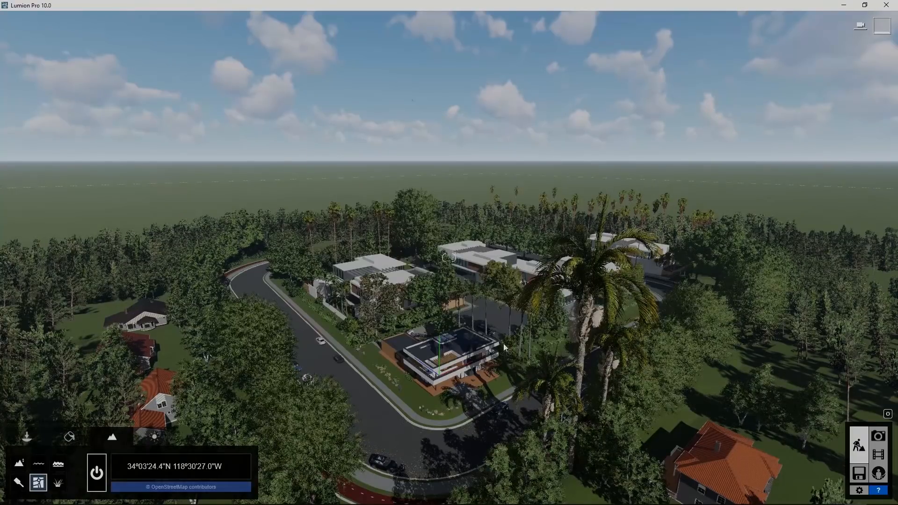
click(186, 474)
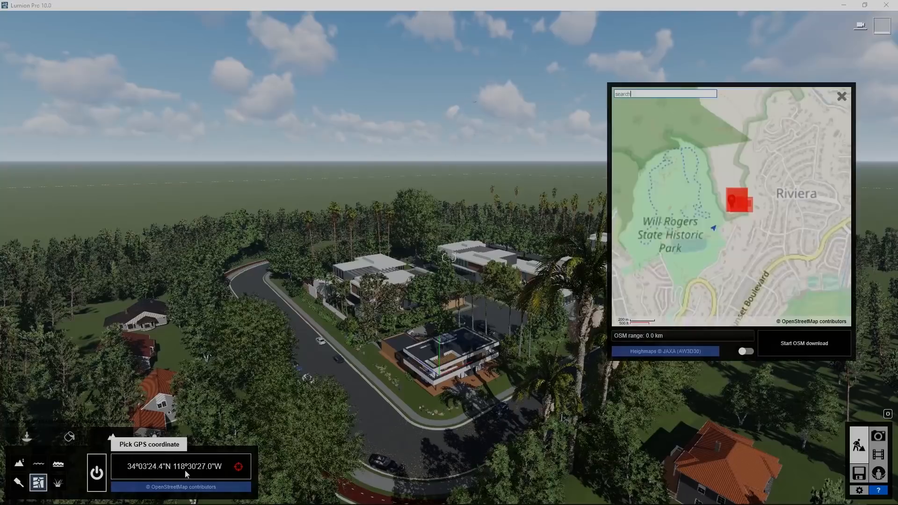
Move the OpenStreetMap location marker from the Riviera area onto Will Rogers State Historic Park.
scroll(728, 215, down, 2)
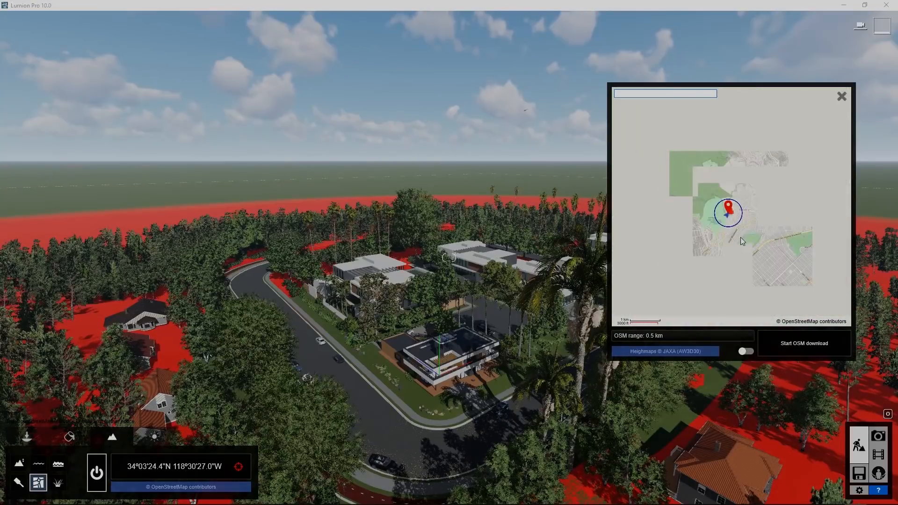
scroll(734, 215, down, 2)
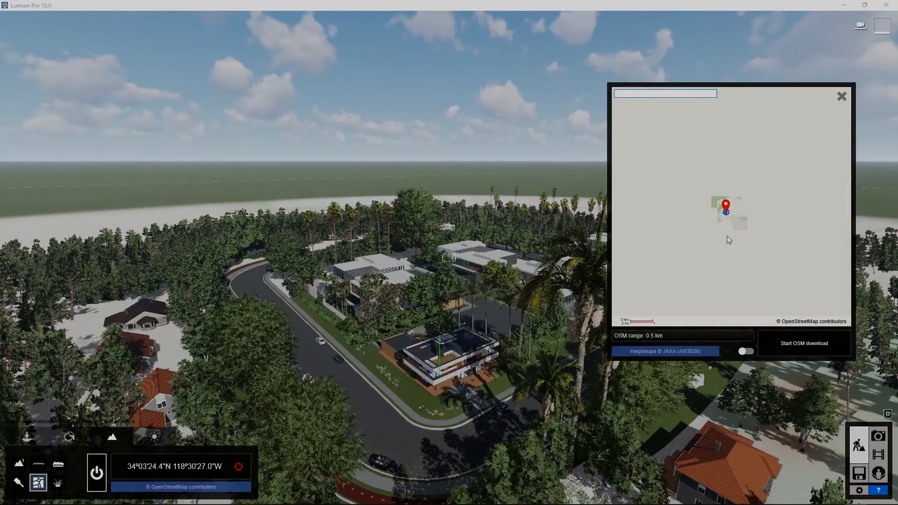
scroll(734, 214, up, 1)
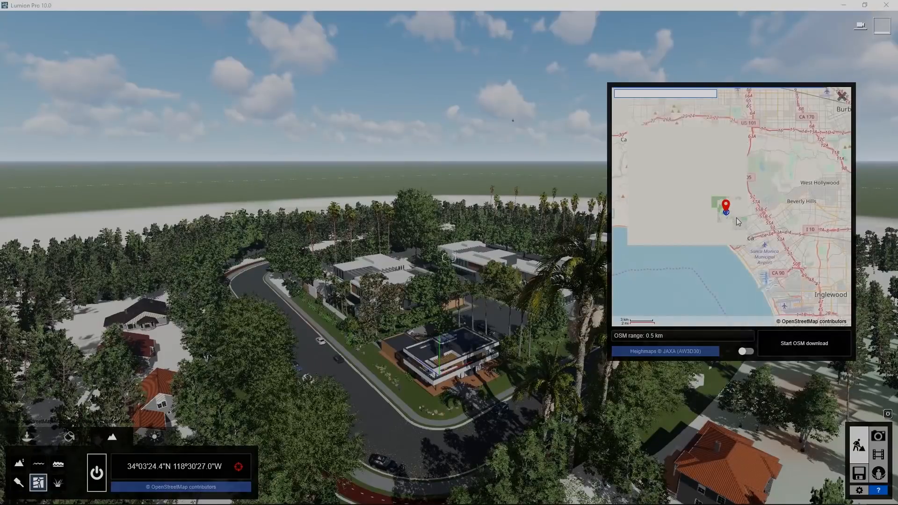
scroll(734, 220, up, 2)
drag(656, 203, 672, 225)
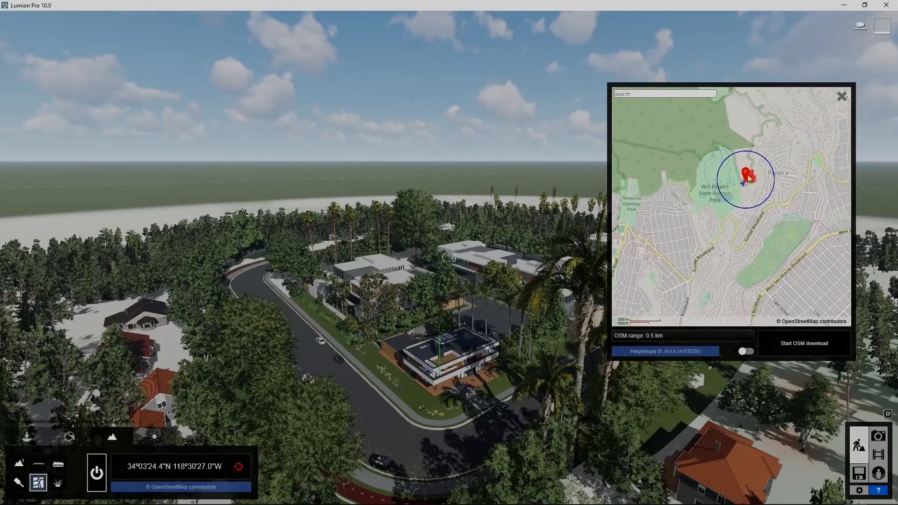
drag(748, 177, 716, 189)
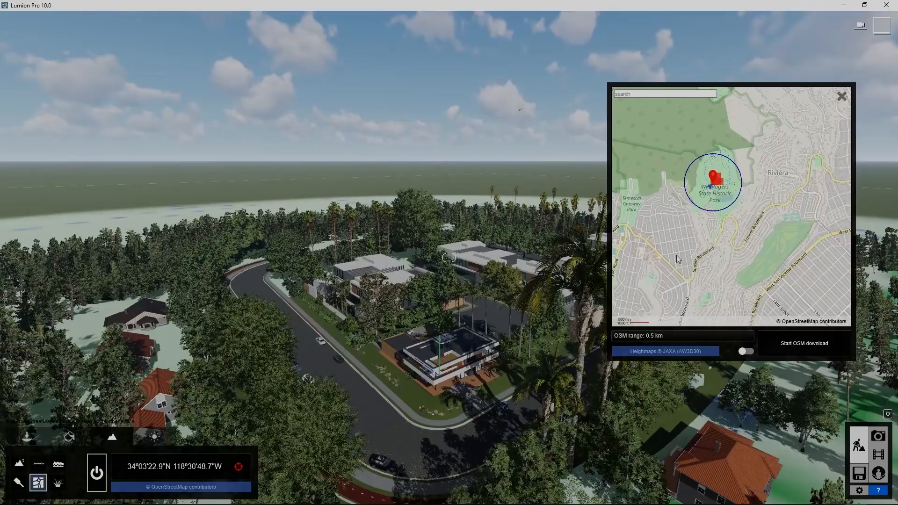
Turn on the JAXA heightmaps for the OpenStreetMap area around Will Rogers State Historic Park.
scroll(677, 258, down, 1)
drag(731, 238, 709, 194)
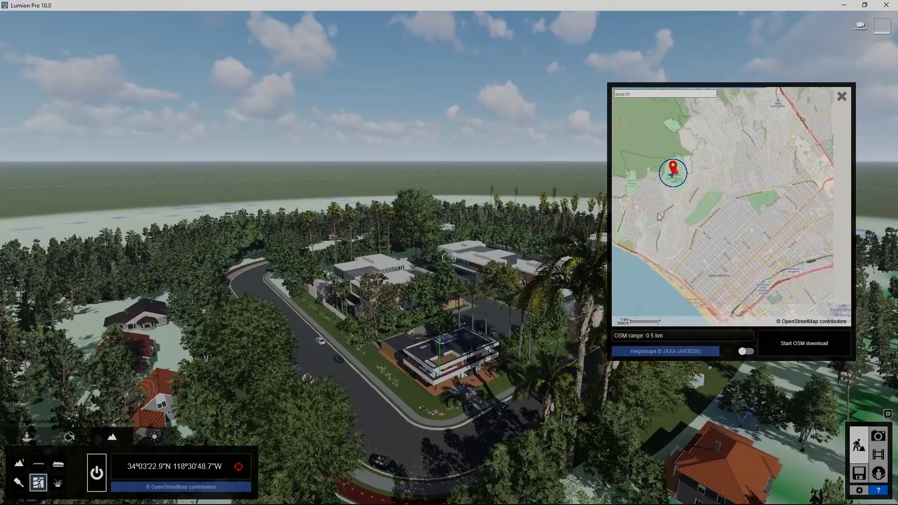
drag(650, 210, 678, 235)
scroll(700, 181, up, 2)
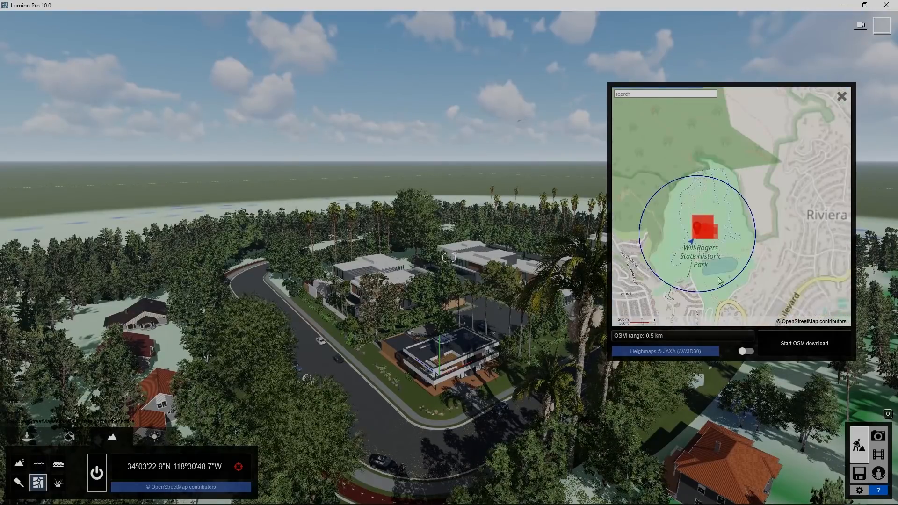
scroll(745, 262, down, 2)
drag(772, 213, 744, 217)
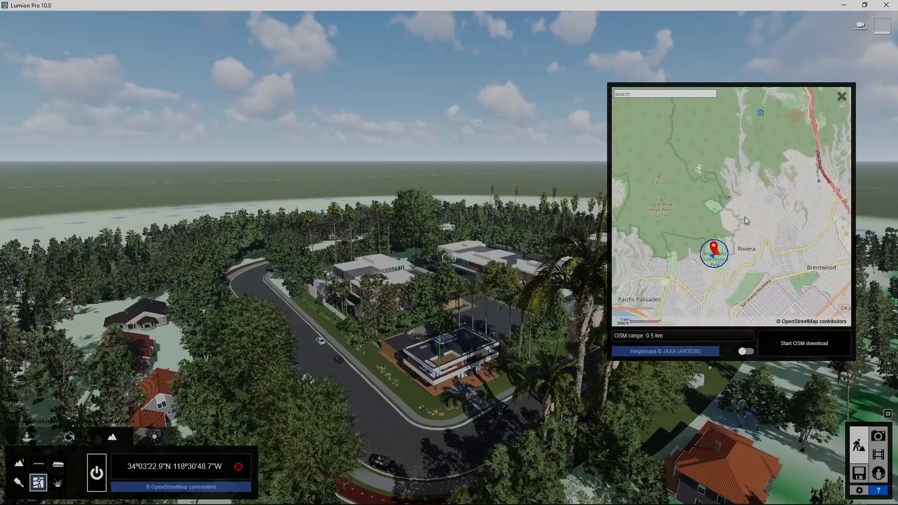
scroll(743, 217, down, 1)
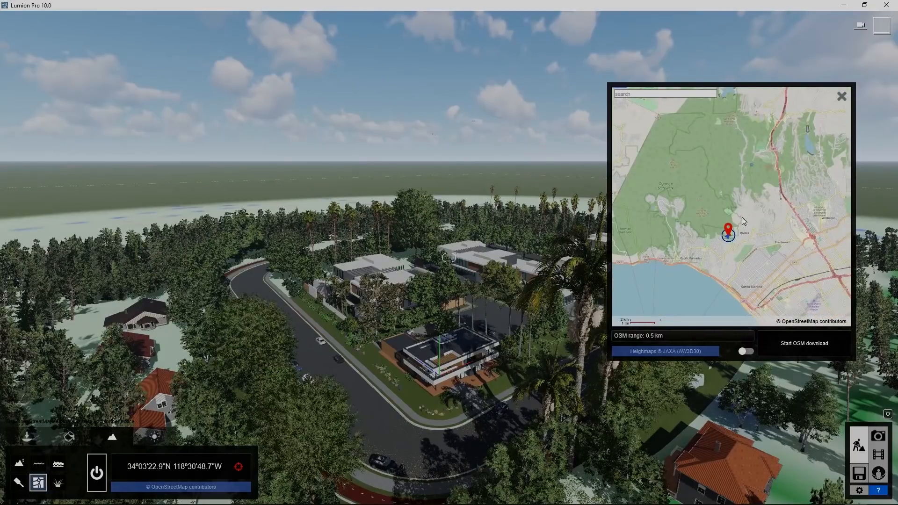
click(753, 351)
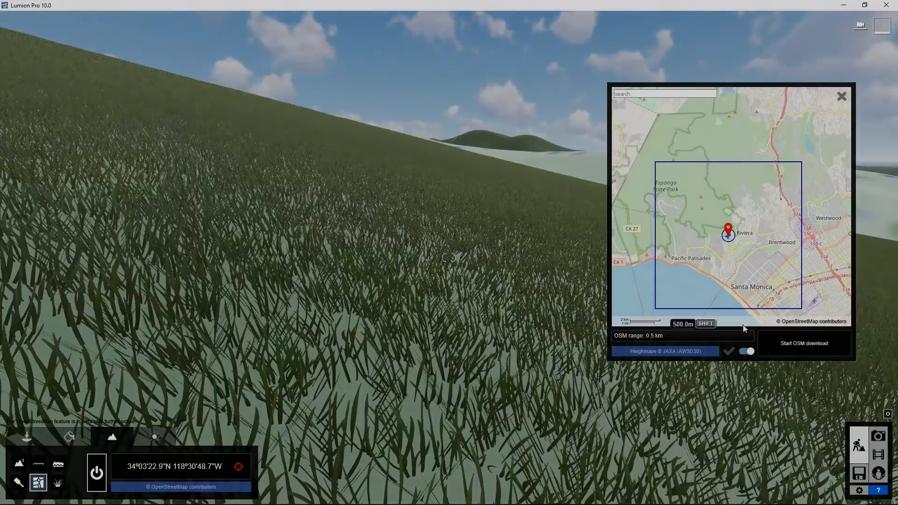
Extend the OSM range to 2.5 km around the marker and start the OpenStreetMap download.
scroll(740, 246, up, 2)
scroll(741, 247, up, 1)
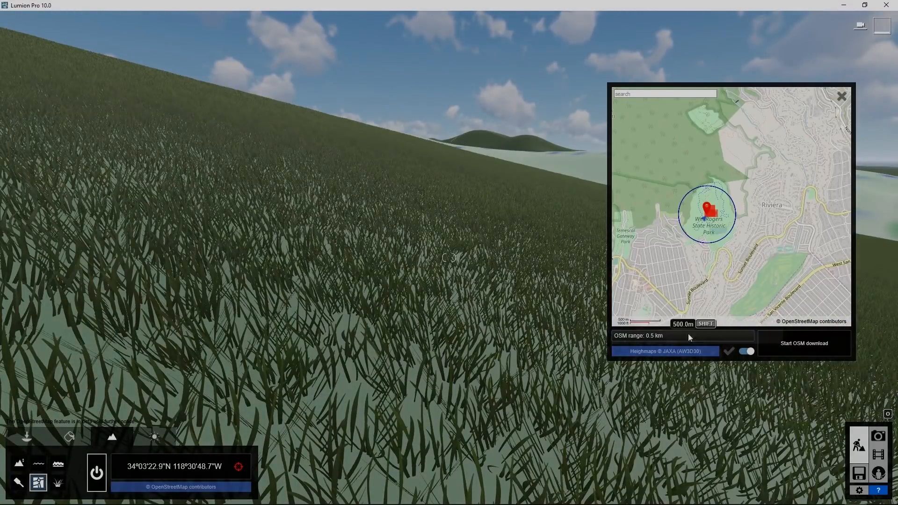
drag(647, 337, 760, 339)
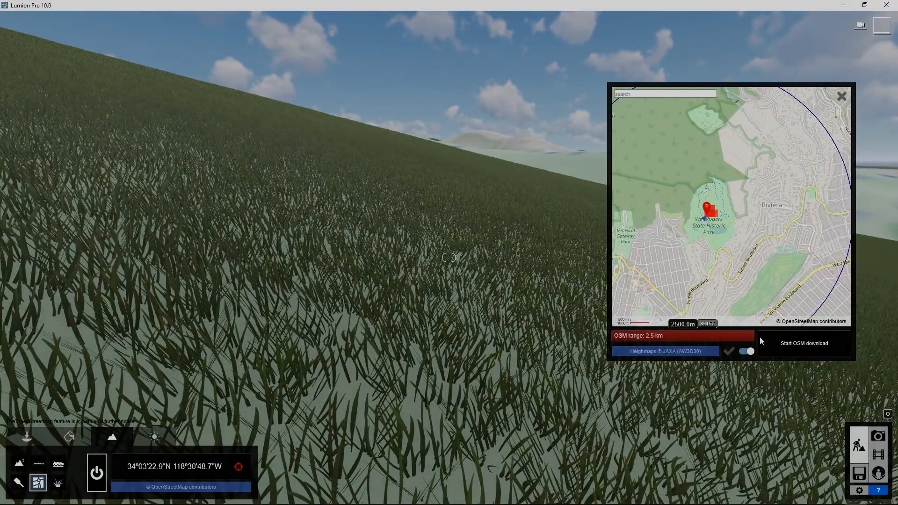
scroll(696, 284, down, 2)
scroll(697, 284, up, 1)
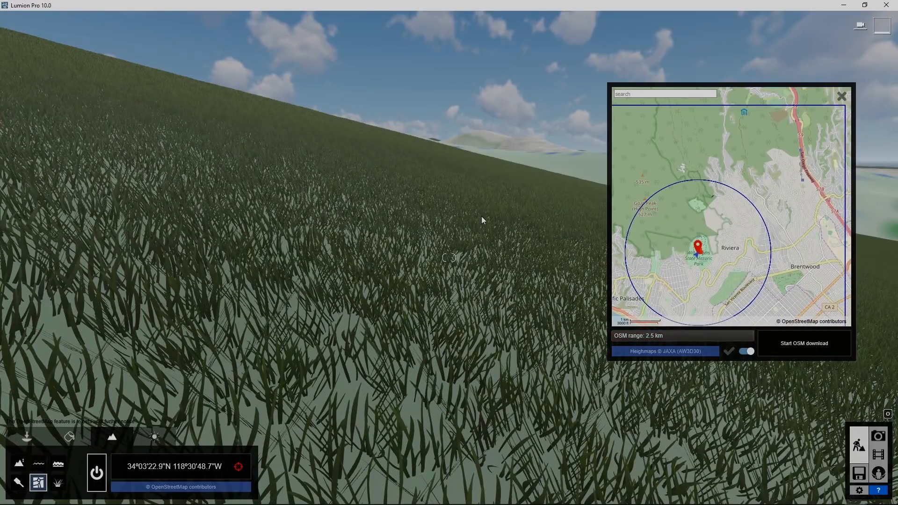
click(782, 342)
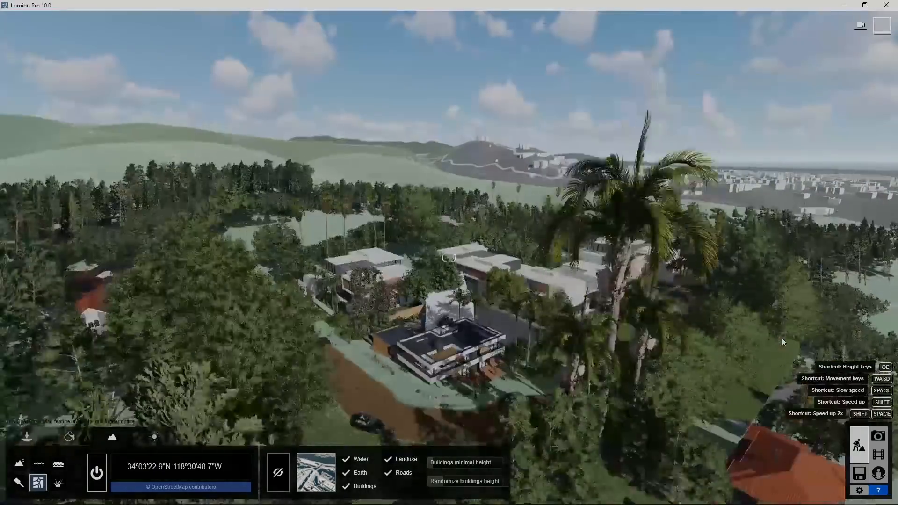
Open the ocean settings and adjust the ocean's height slightly for the coastline beyond the downloaded city.
right_drag(781, 337, 680, 367)
key(s)
key(d)
key(w)
key(w)
key(s)
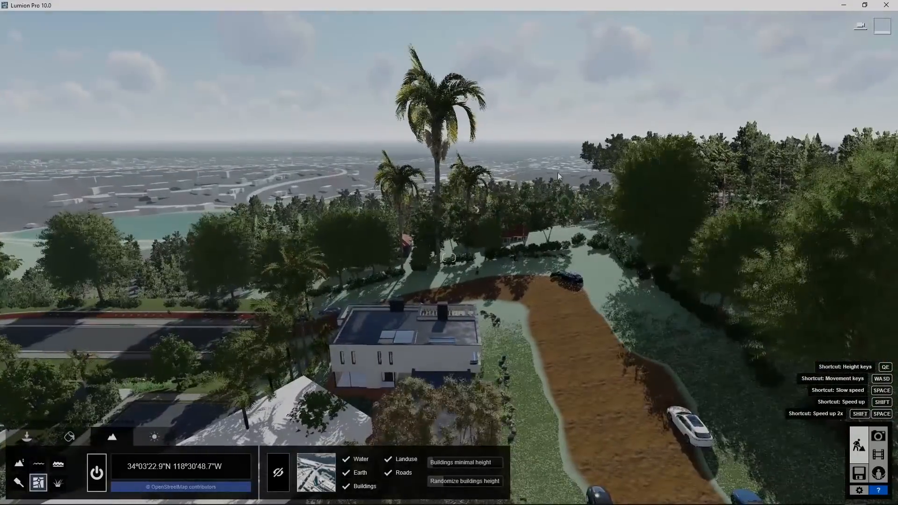
click(57, 467)
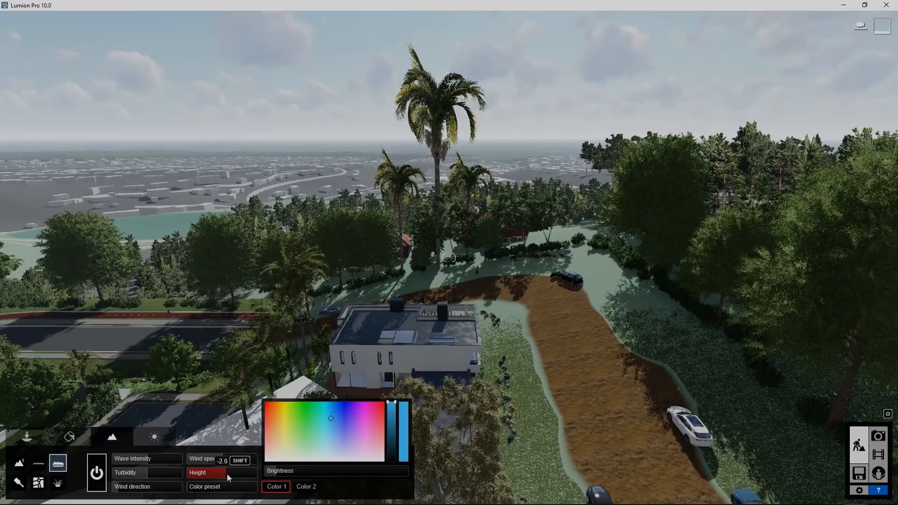
drag(227, 473, 231, 475)
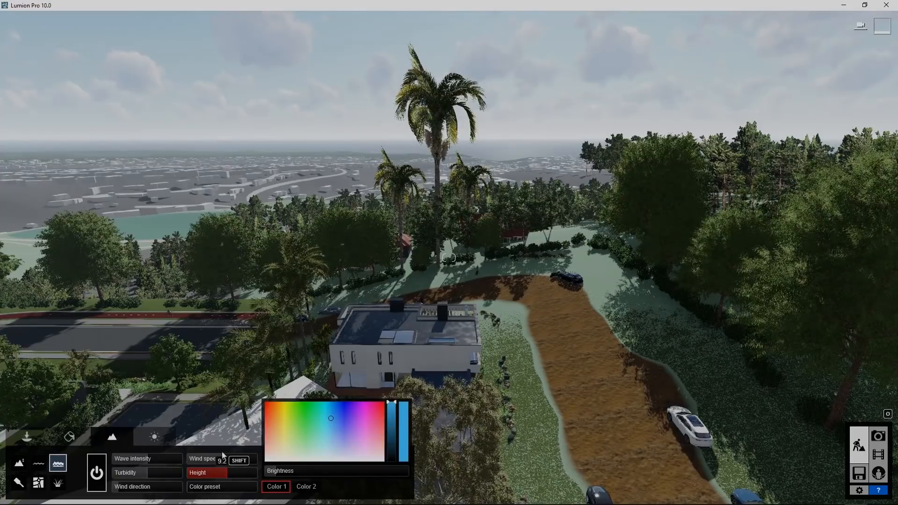
right_drag(220, 388, 183, 386)
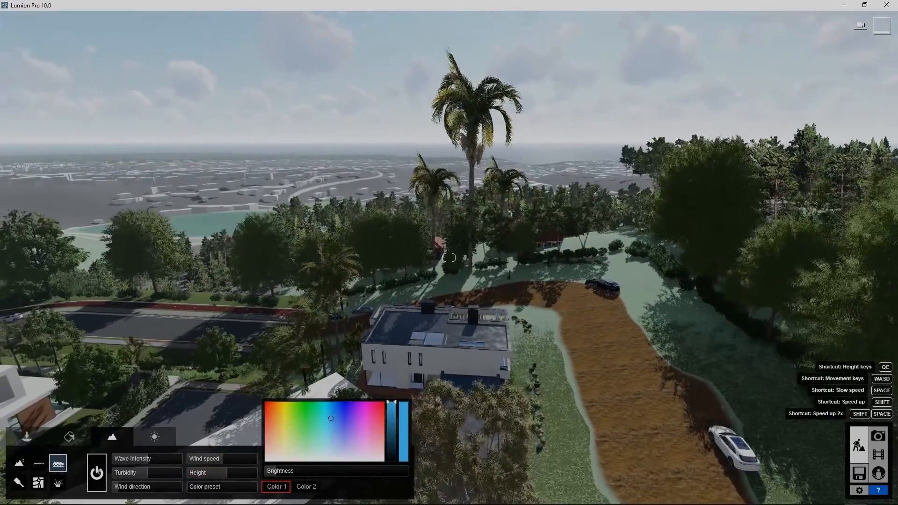
Lower the sun toward the horizon and turn its direction to the south, over the ocean.
click(155, 436)
click(151, 468)
drag(116, 486, 102, 494)
Examine the wooded site and the surrounding OpenStreetMap hills, roads and buildings from above.
key(q)
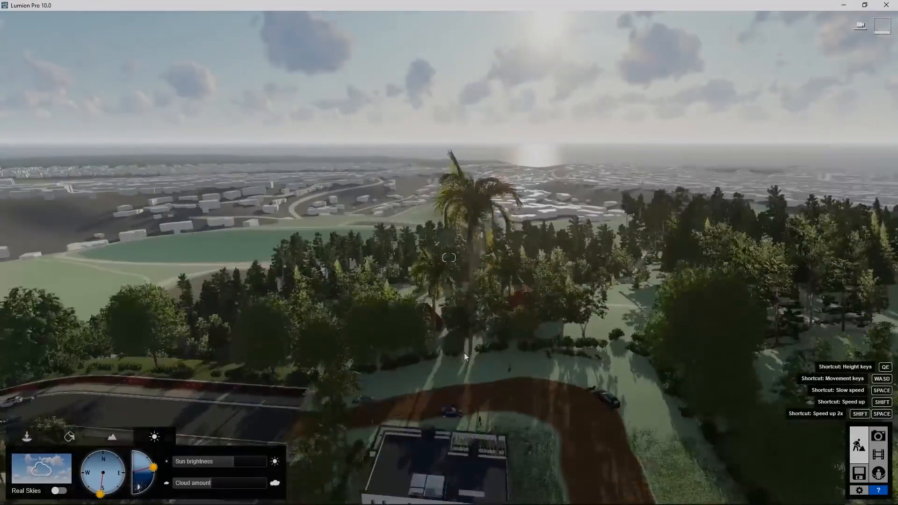
mouse_move(464, 352)
right_down()
mouse_move(383, 352)
mouse_move(187, 388)
mouse_move(51, 405)
mouse_move(44, 397)
right_up()
key(s)
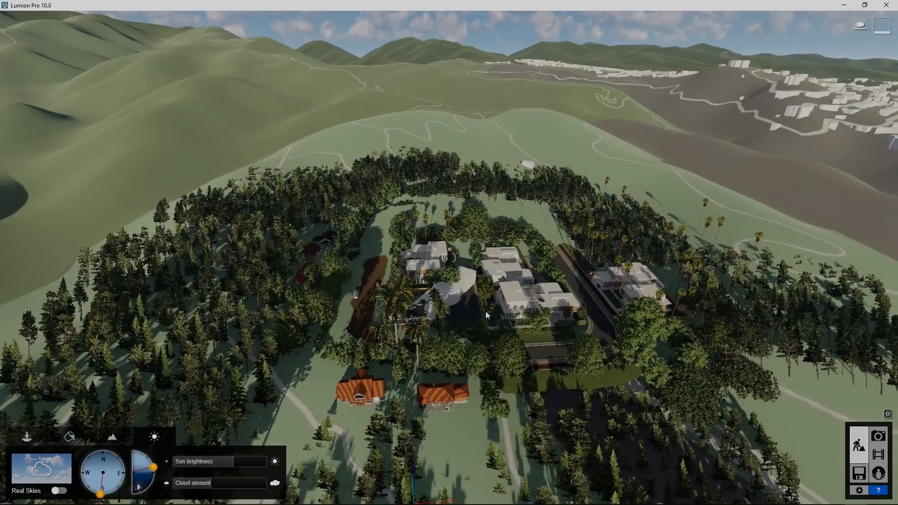
right_drag(486, 311, 428, 250)
right_drag(472, 71, 449, 125)
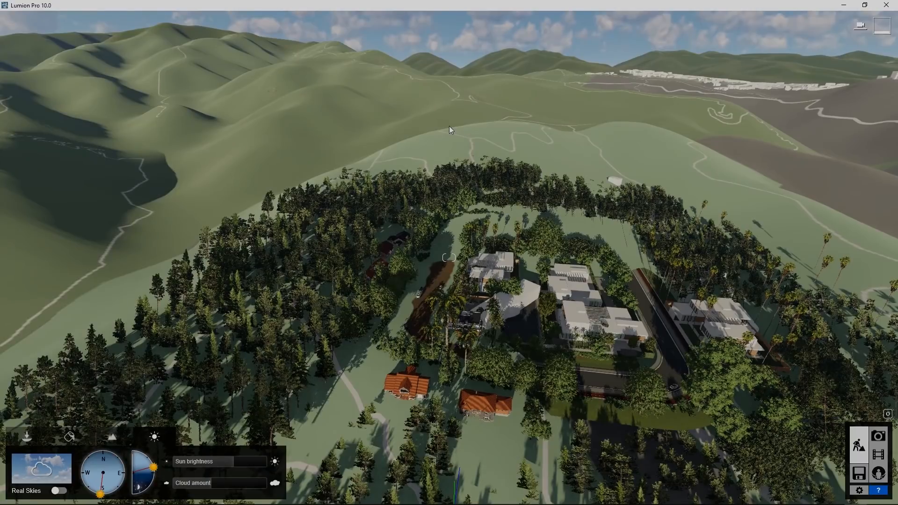
key(e)
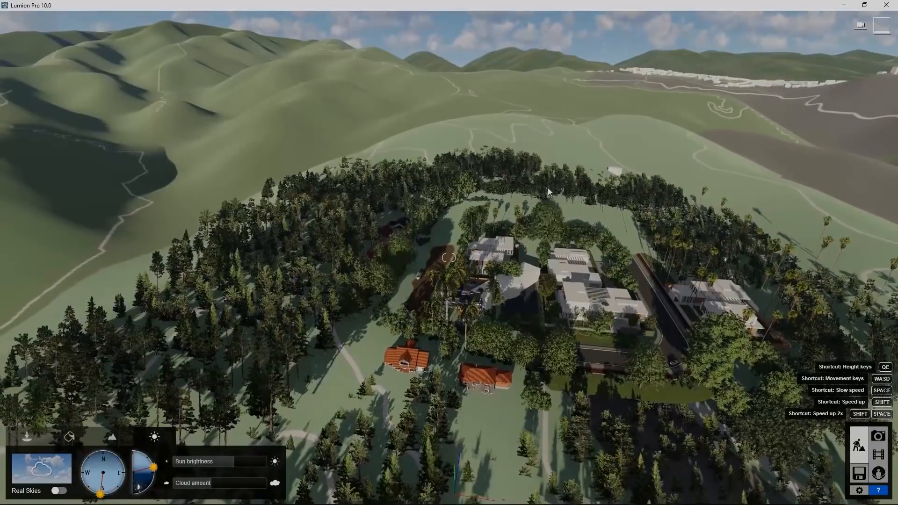
right_drag(548, 187, 548, 173)
key(s)
key(s)
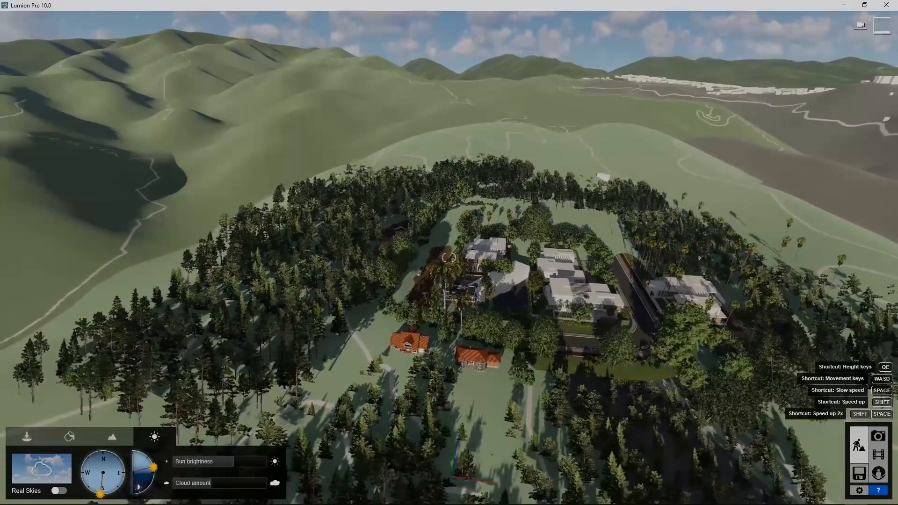
key(e)
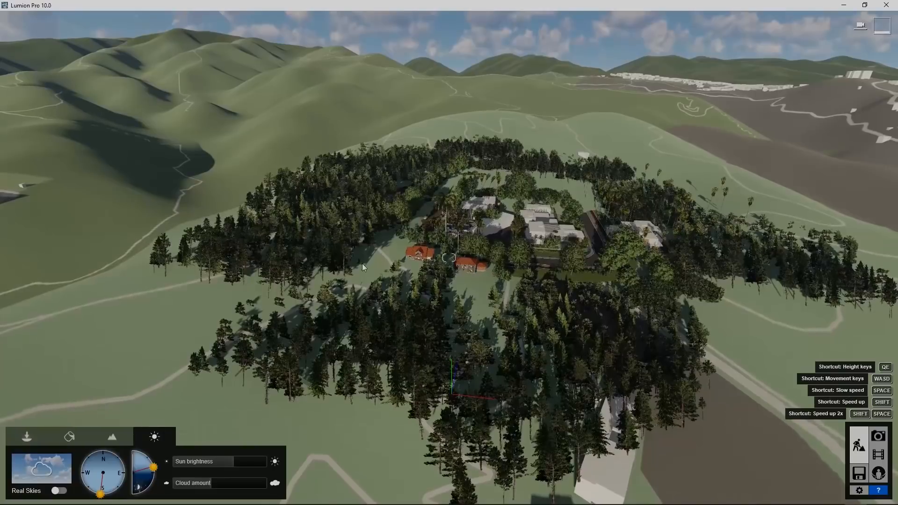
Raise the terrain brush speed to 5.0 and flatten the hilltop landscape around the houses and the surrounding trees.
click(125, 437)
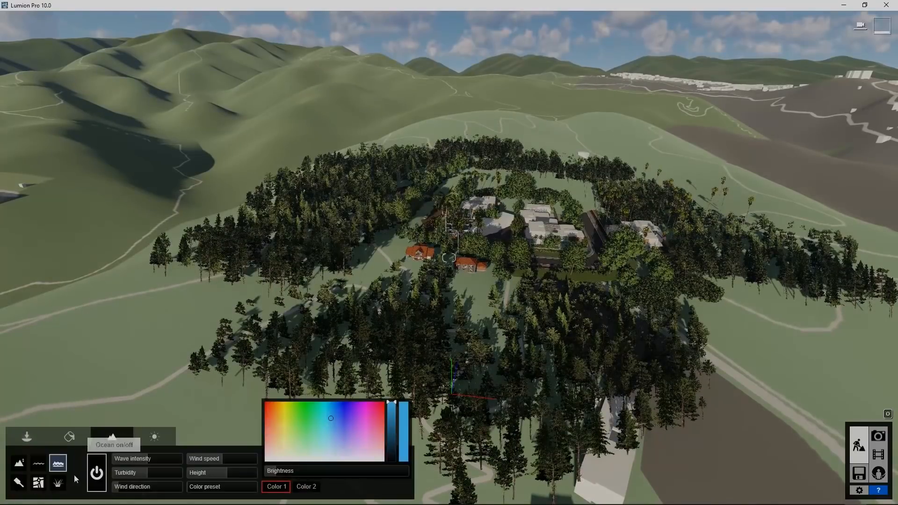
click(40, 486)
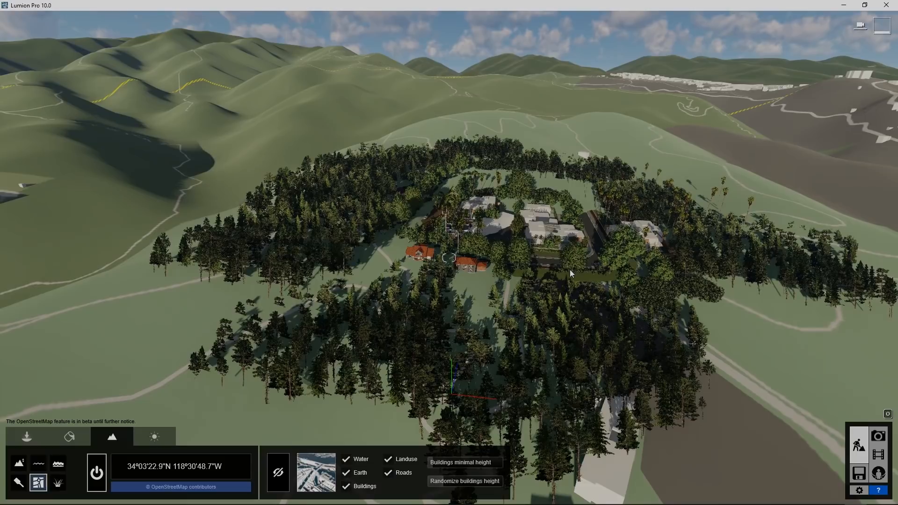
right_drag(569, 270, 582, 241)
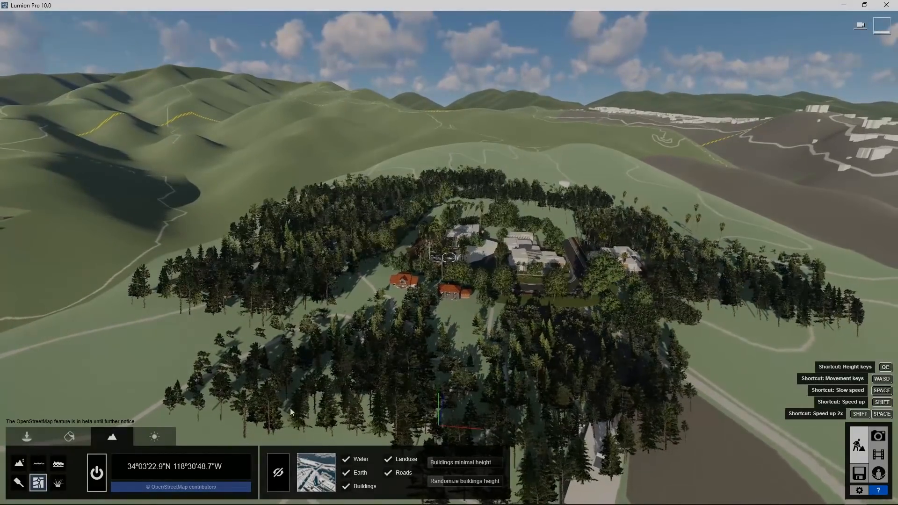
click(19, 463)
drag(206, 484, 262, 482)
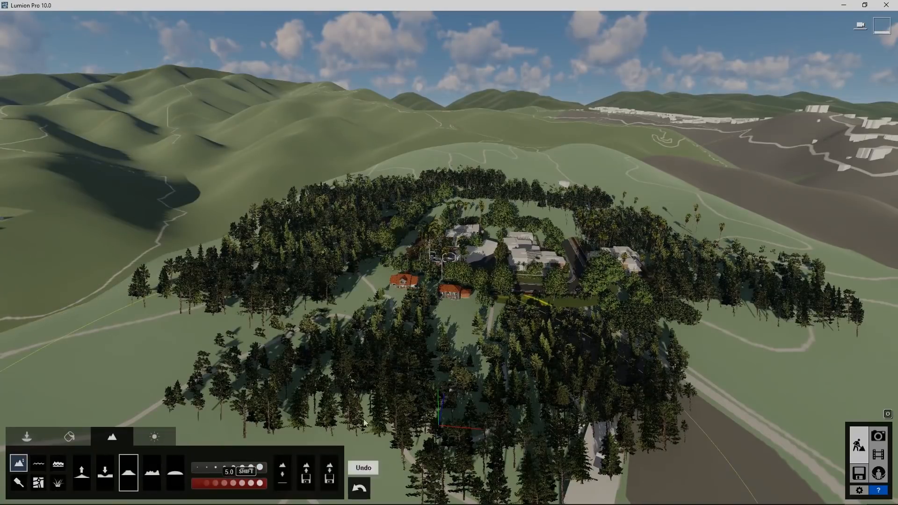
drag(492, 279, 561, 275)
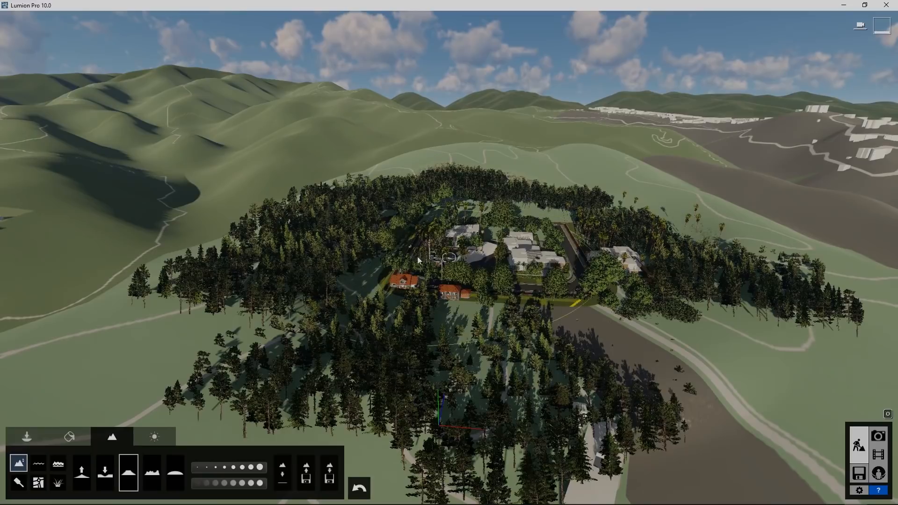
drag(517, 300, 560, 276)
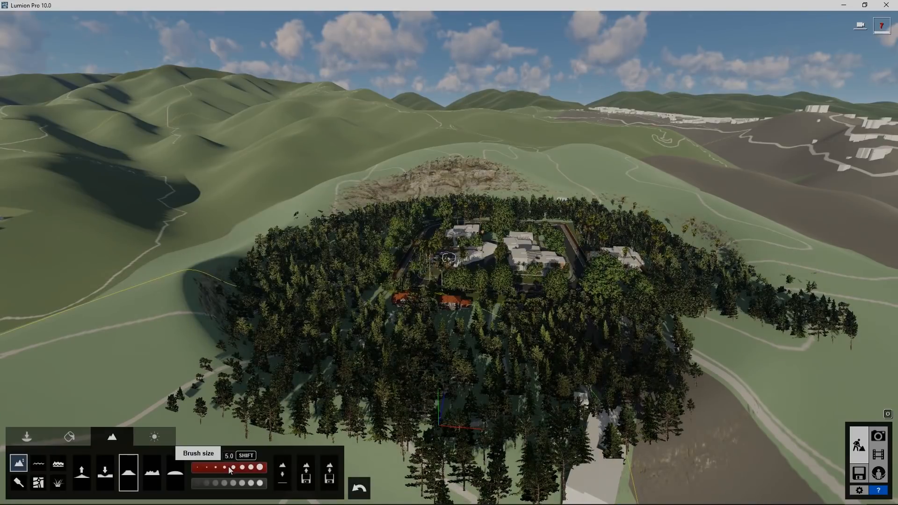
mouse_move(603, 220)
mouse_down()
mouse_move(456, 183)
mouse_move(578, 444)
mouse_move(468, 280)
mouse_up()
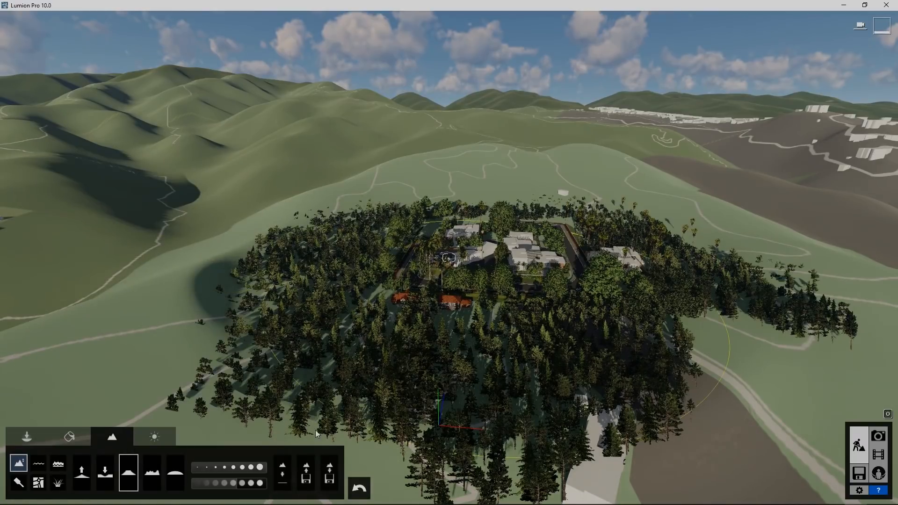
Hide the white OpenStreetMap building that overlaps the project houses on the hilltop.
mouse_move(538, 343)
right_down()
mouse_move(444, 334)
mouse_move(464, 328)
right_up()
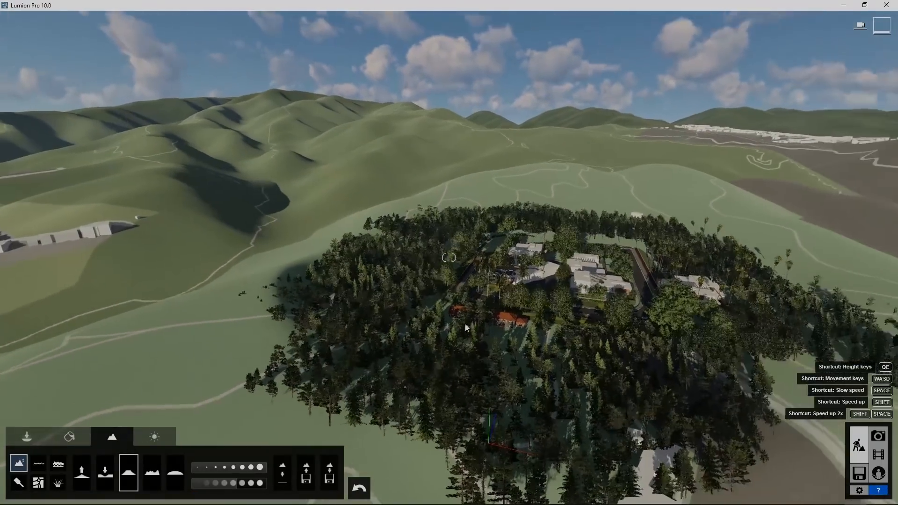
click(41, 482)
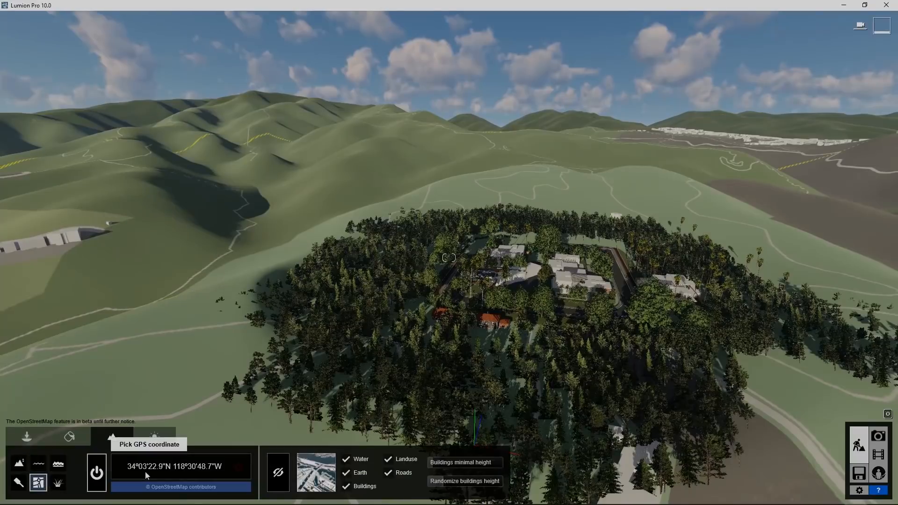
click(278, 472)
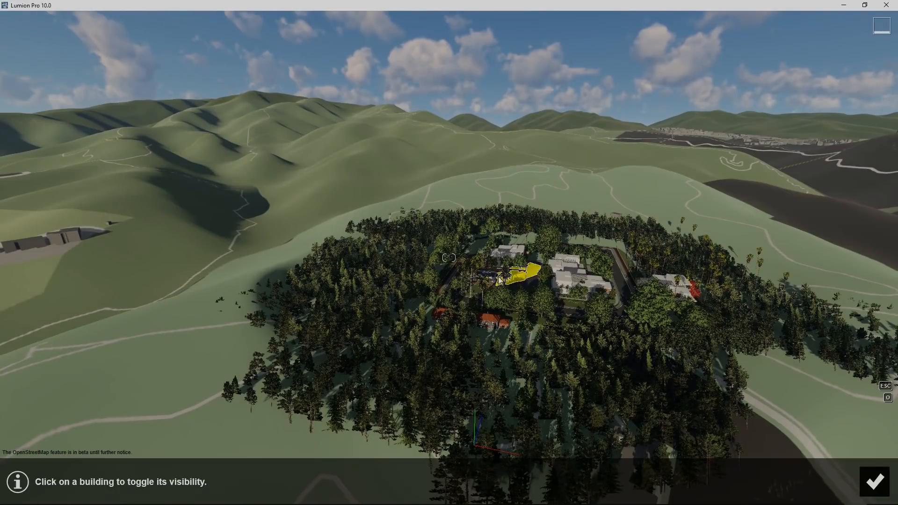
key(Escape)
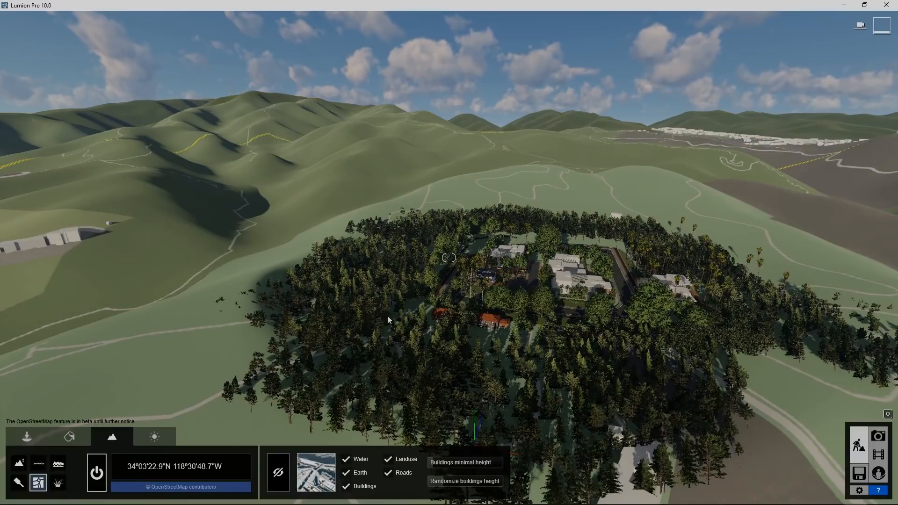
Switch to placing objects and examine how the trees and houses sit on the flattened hilltop.
mouse_move(389, 318)
right_down()
mouse_move(435, 320)
mouse_move(421, 299)
mouse_move(378, 304)
mouse_move(364, 336)
mouse_move(343, 328)
mouse_move(397, 308)
right_up()
click(35, 439)
key(w)
key(w)
key(w)
key(s)
key(w)
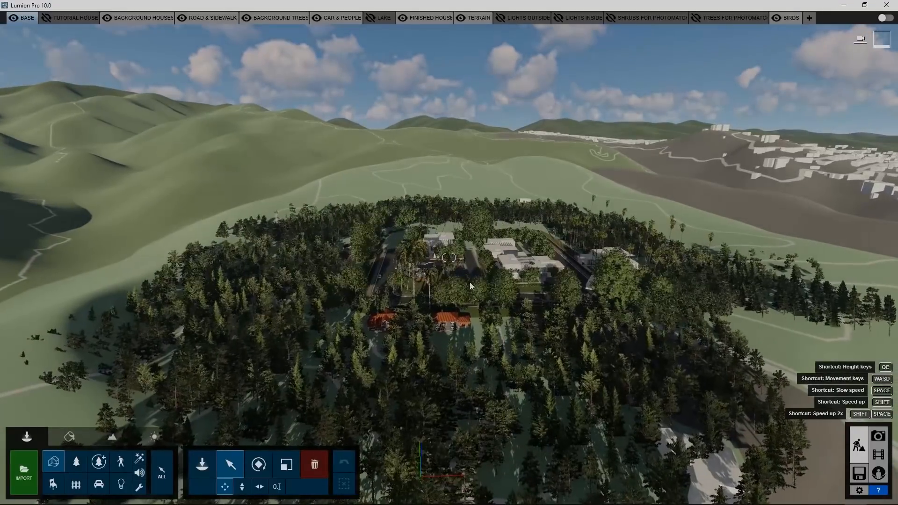
key(w)
right_drag(469, 282, 374, 267)
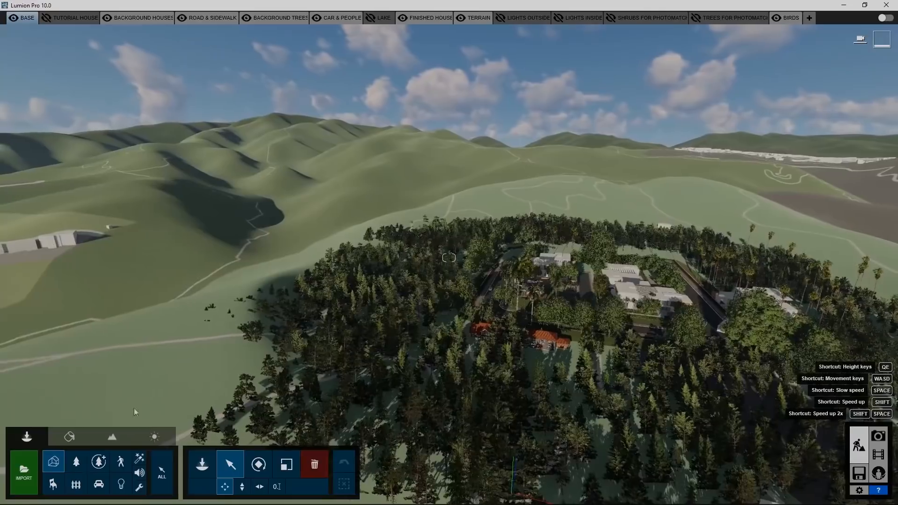
Select the trees, houses and other objects of every category across the hilltop, place them on the landscape, and clear the selection.
right_drag(398, 396, 444, 400)
click(162, 474)
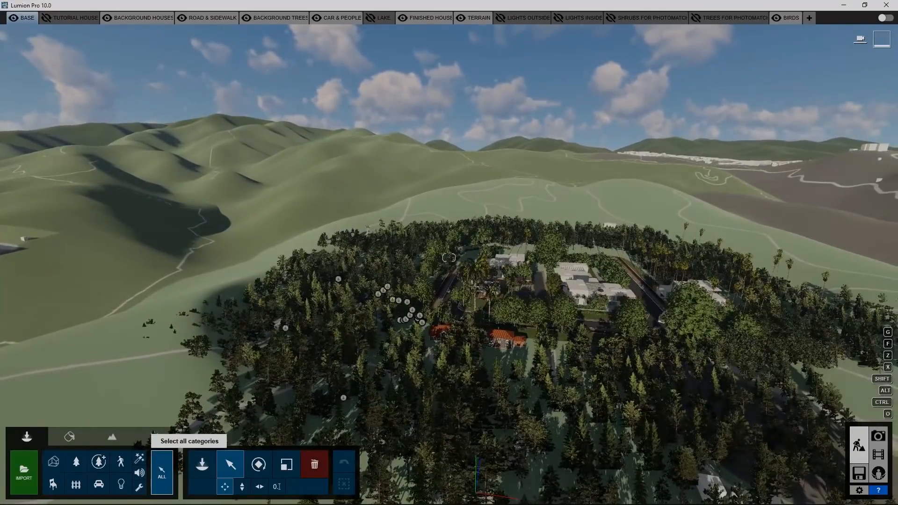
right_drag(224, 384, 226, 404)
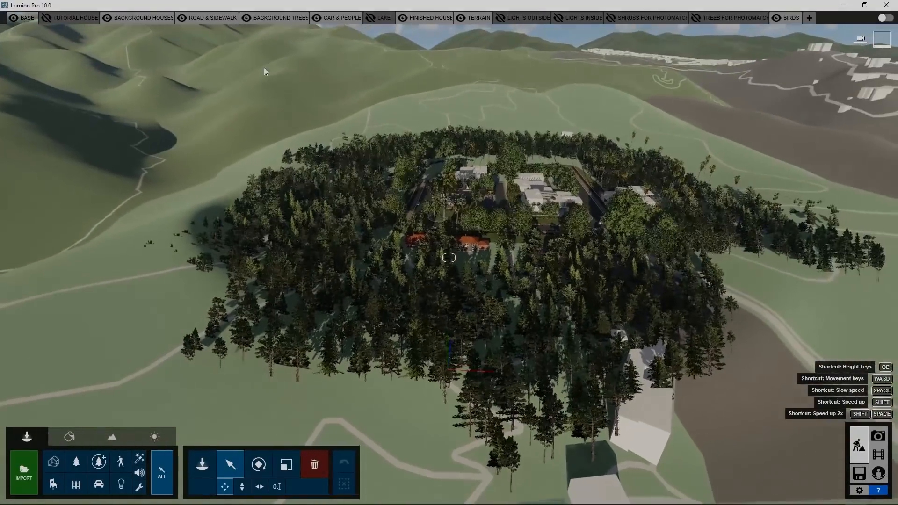
ctrl+drag(254, 126, 747, 406)
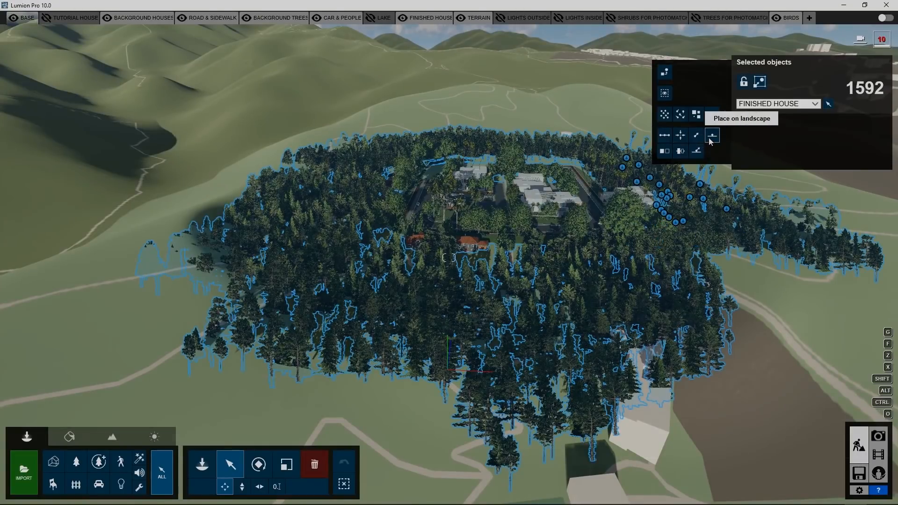
click(712, 135)
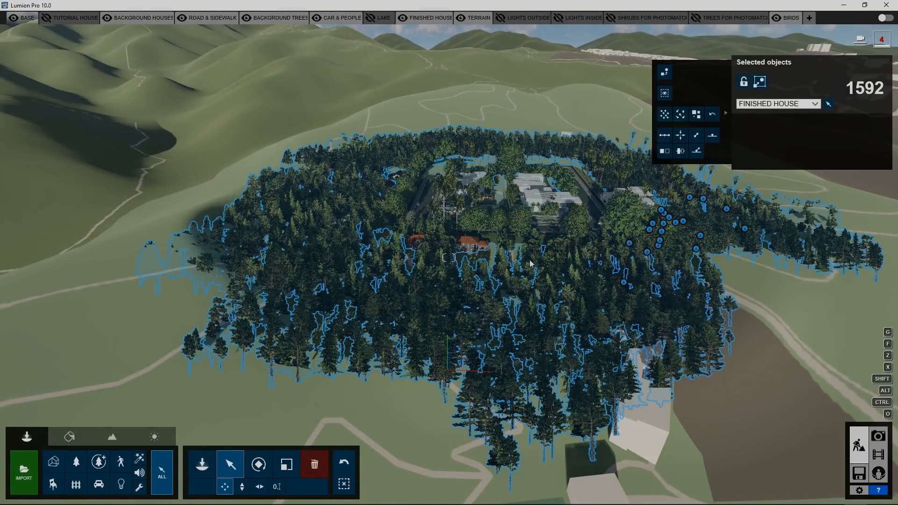
ctrl+click(340, 428)
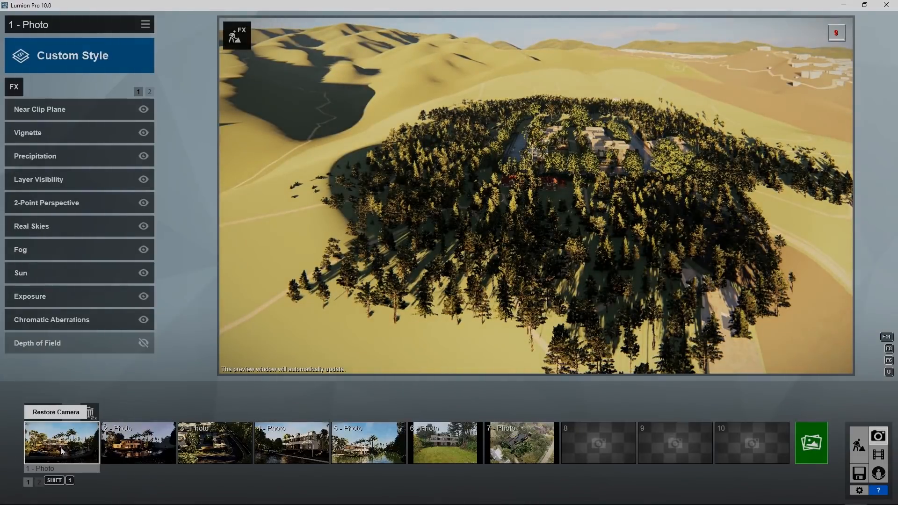
Recall the camera of the first photo and raise the viewpoint above the road to see the corner house.
click(60, 447)
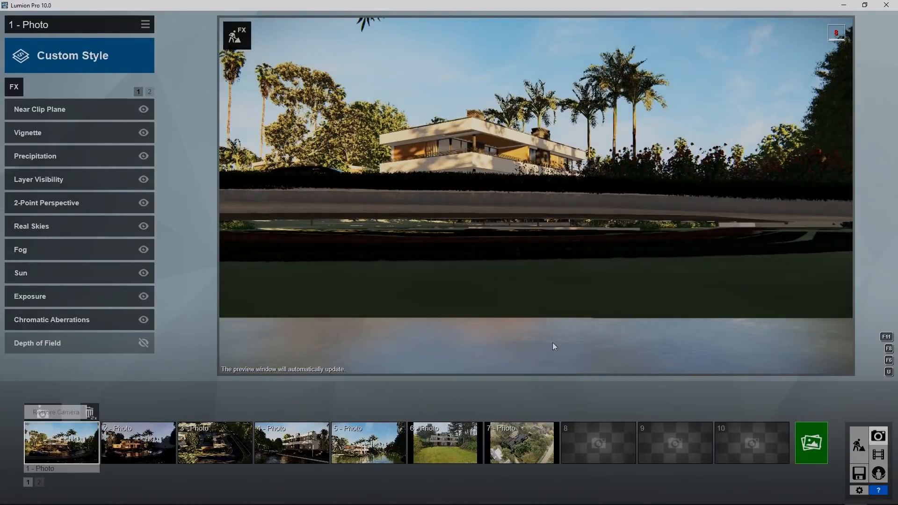
mouse_move(517, 353)
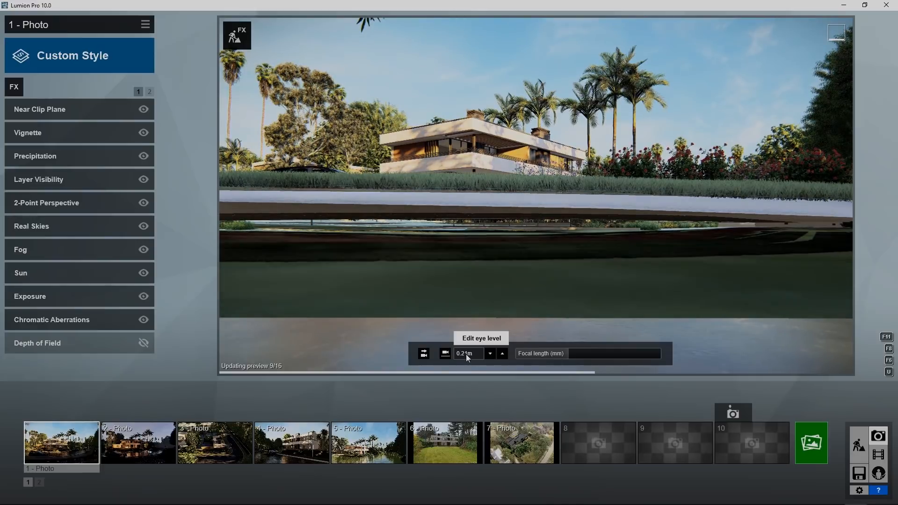
drag(465, 354, 489, 294)
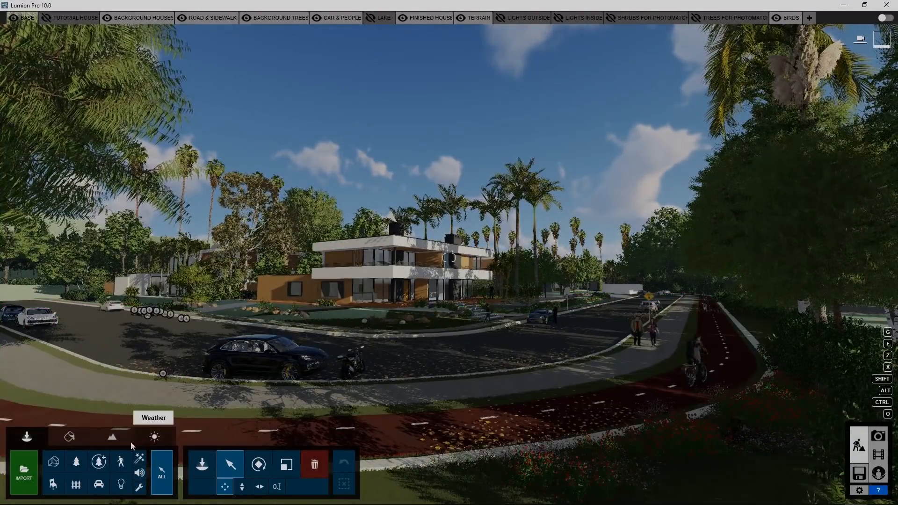
Move the base terrain model vertically upward so the garden around the corner house sits higher beside the road.
click(55, 462)
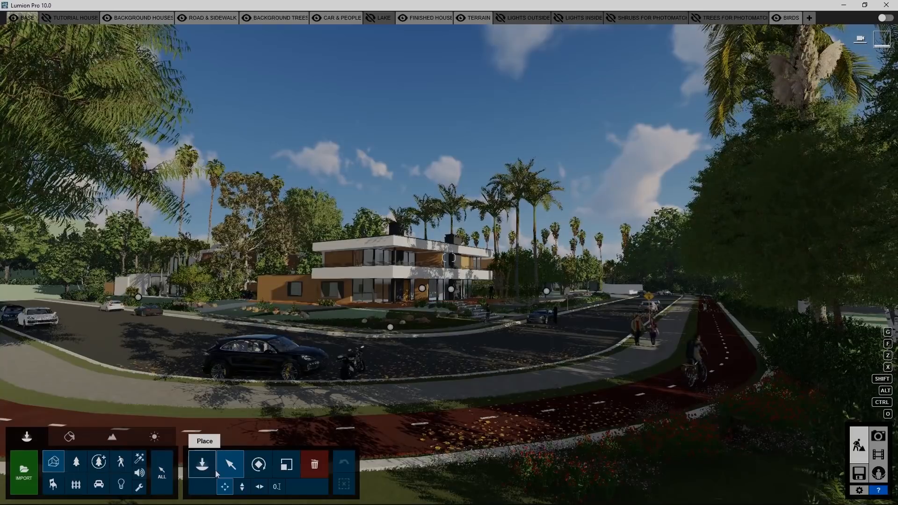
click(426, 292)
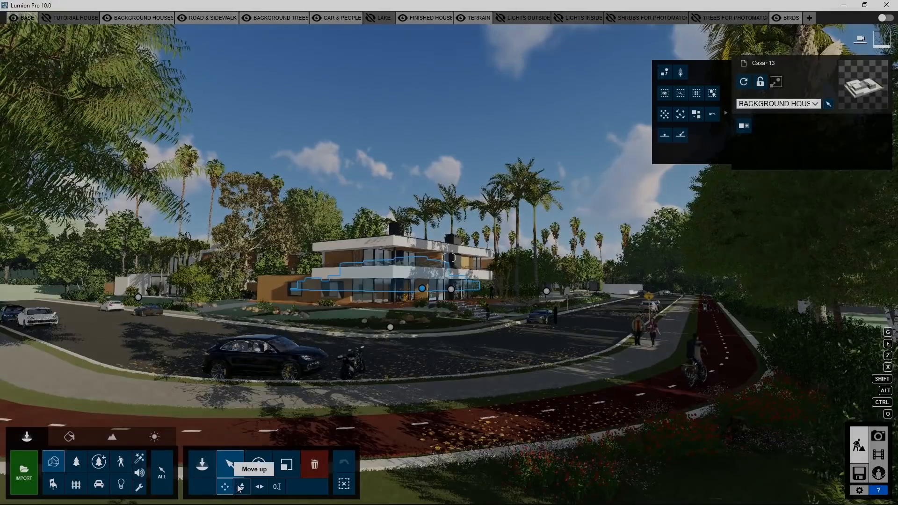
click(242, 486)
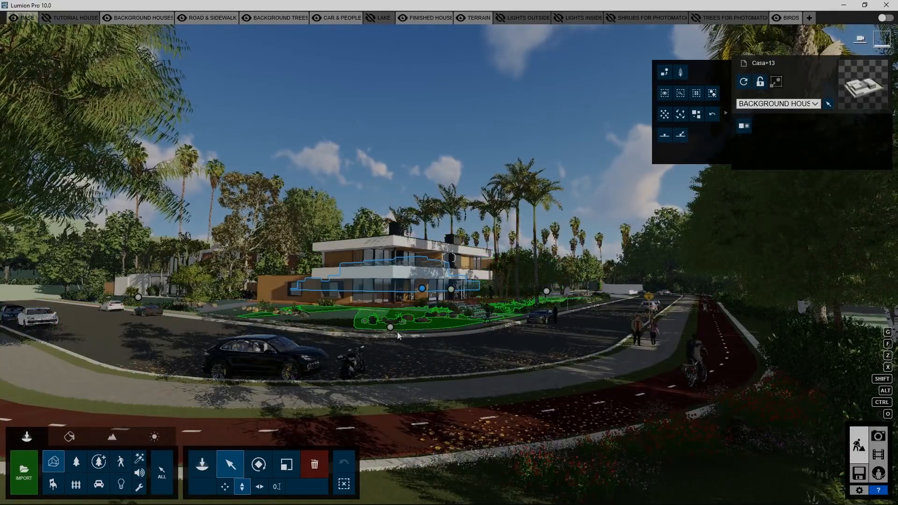
drag(392, 331, 389, 242)
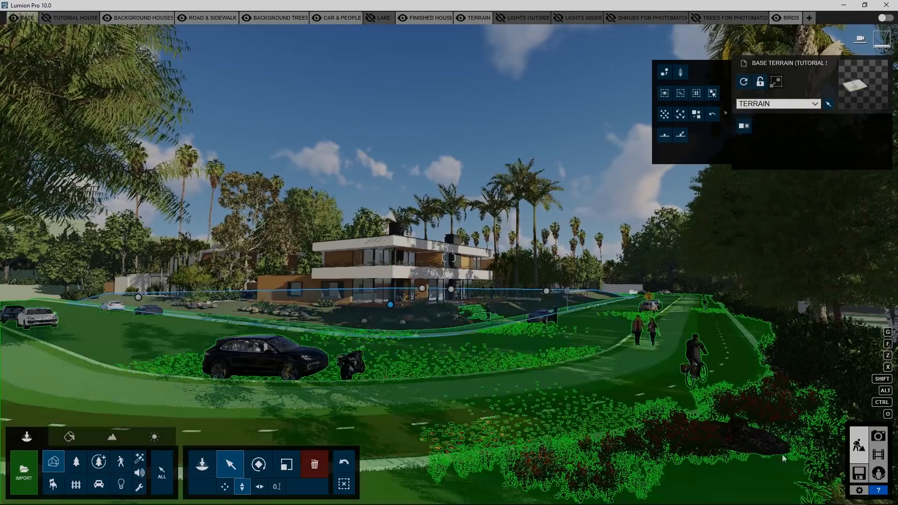
key(w)
right_drag(473, 330, 350, 329)
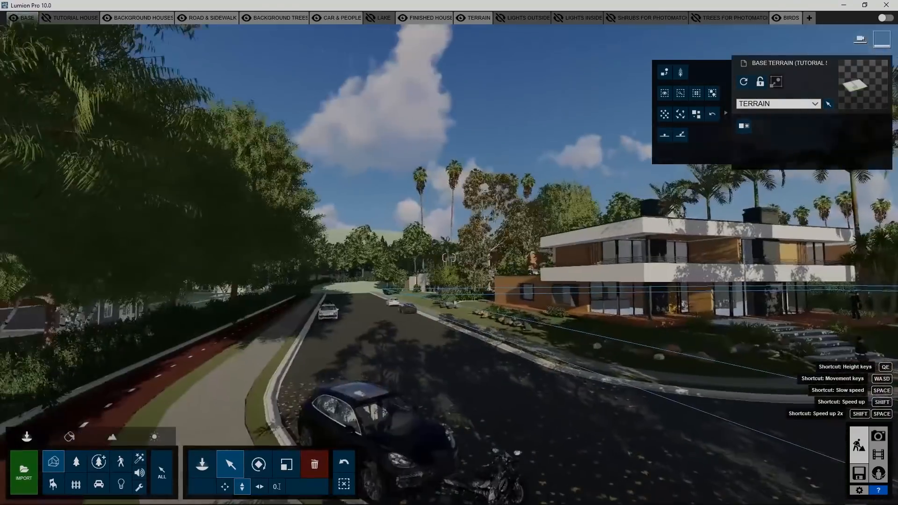
right_drag(197, 297, 281, 304)
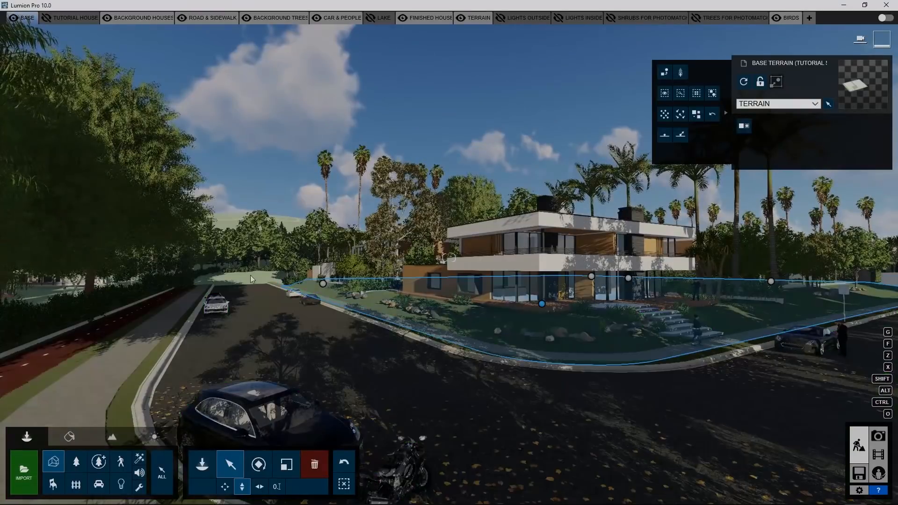
right_drag(252, 274, 360, 276)
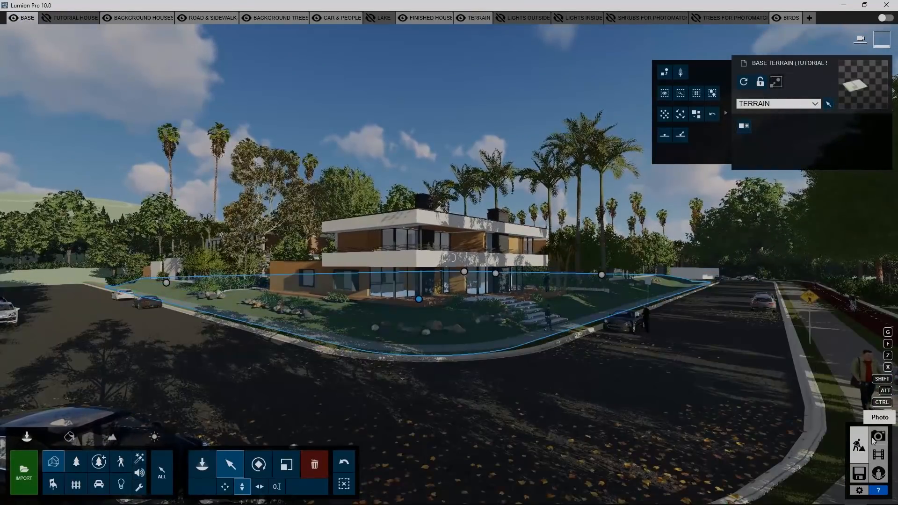
Examine the corner house and the hills behind it from above in photo mode with the first photo's custom style.
click(872, 440)
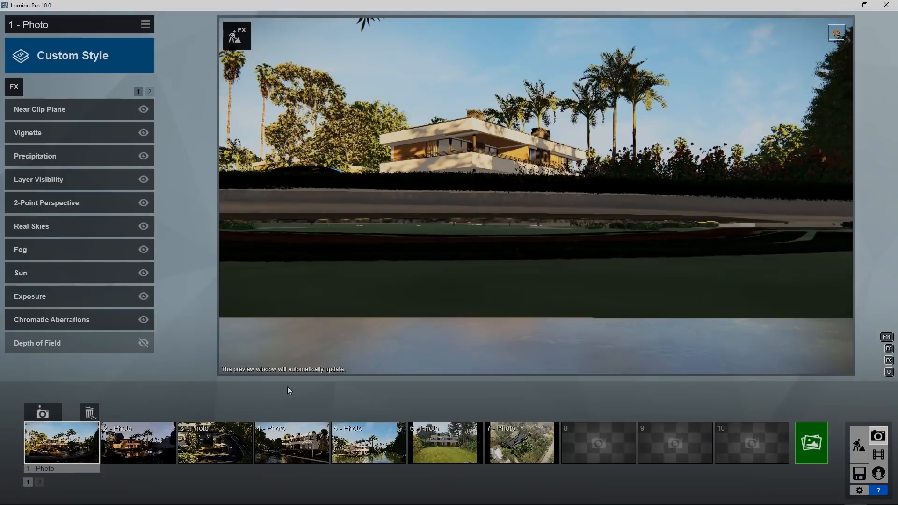
key(q)
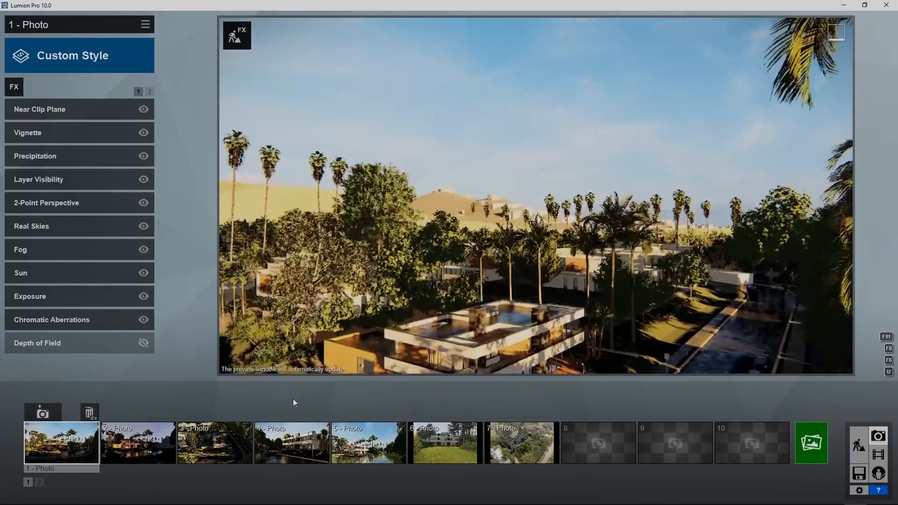
right_drag(292, 398, 293, 437)
key(s)
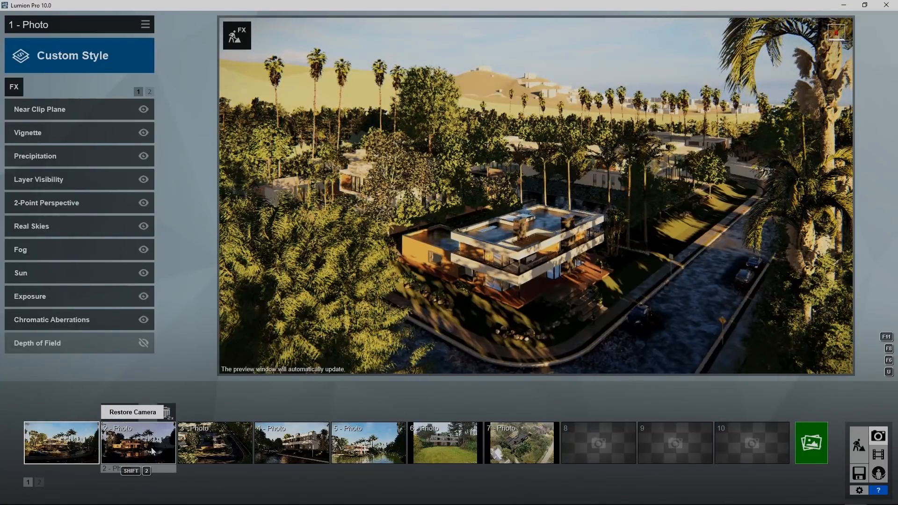
Recall the second photo with the Night style and examine the wooded hilltop and distant city from above.
click(152, 450)
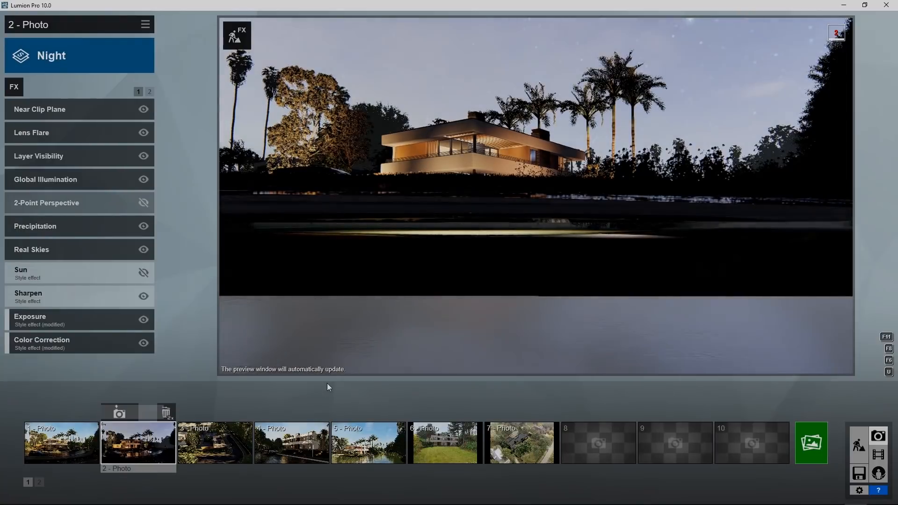
key(q)
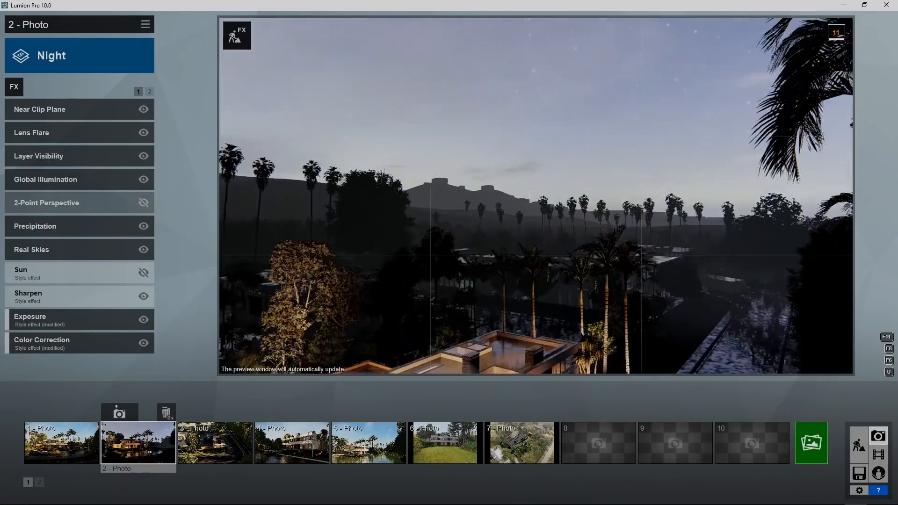
right_drag(468, 290, 507, 318)
key(s)
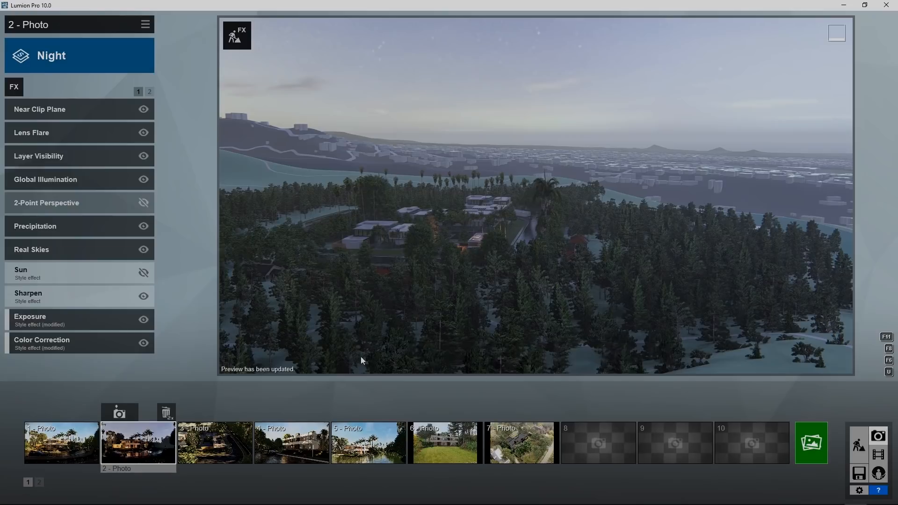
Recall the third photo with the Realistic style and examine the hilltop site and surrounding OpenStreetMap city from several aerial angles.
click(231, 448)
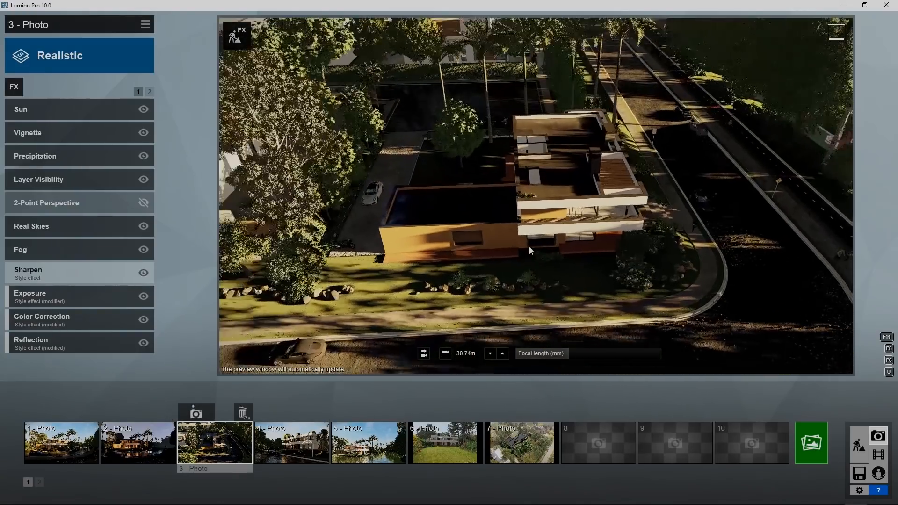
scroll(537, 245, down, 10)
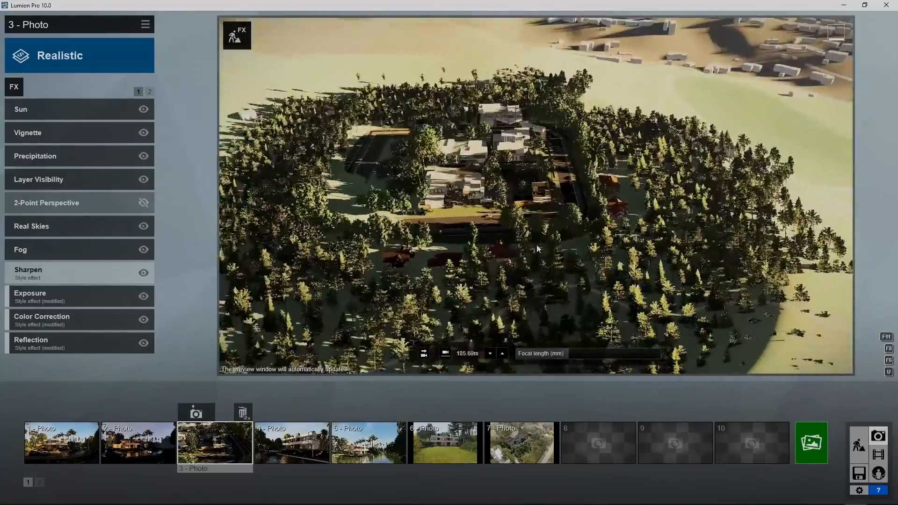
right_drag(537, 245, 551, 212)
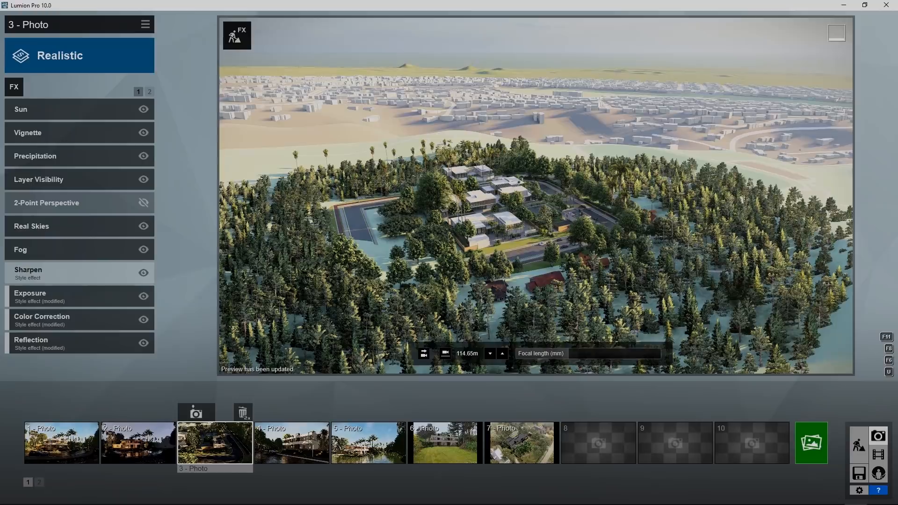
right_drag(536, 196, 384, 171)
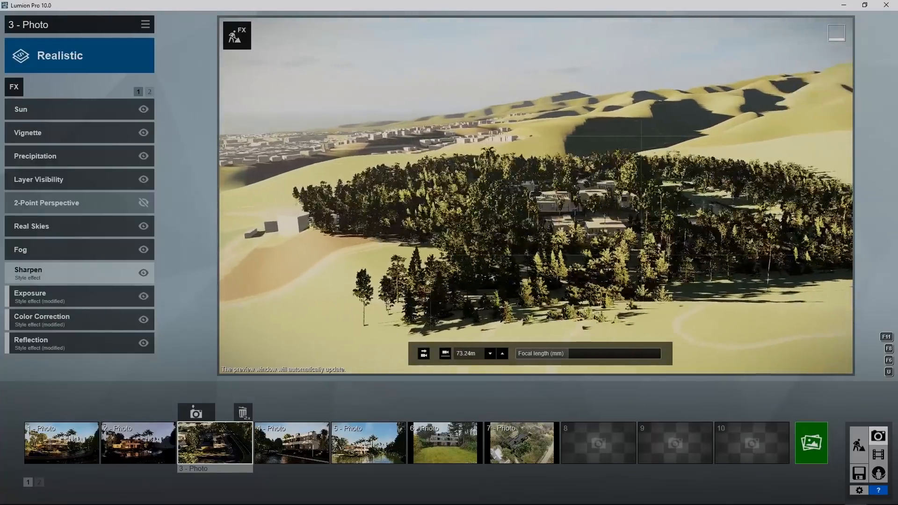
right_drag(640, 124, 593, 121)
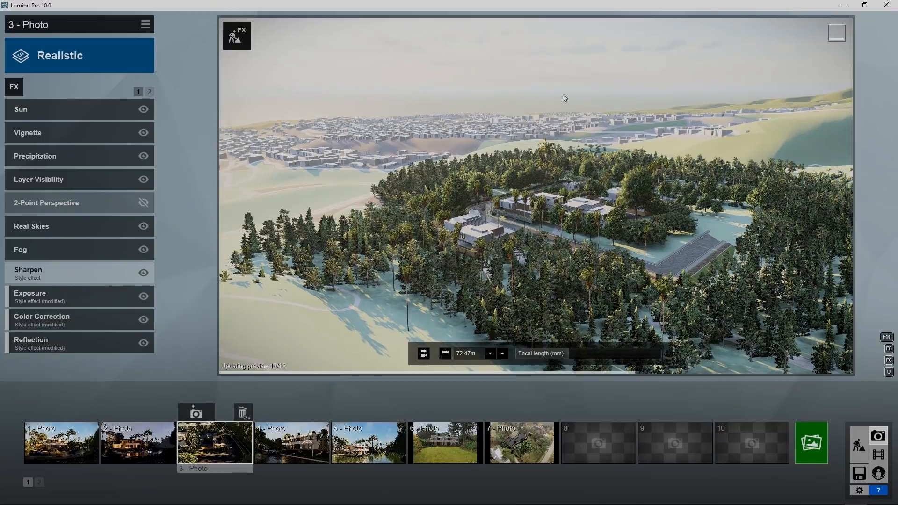
right_drag(568, 181, 443, 210)
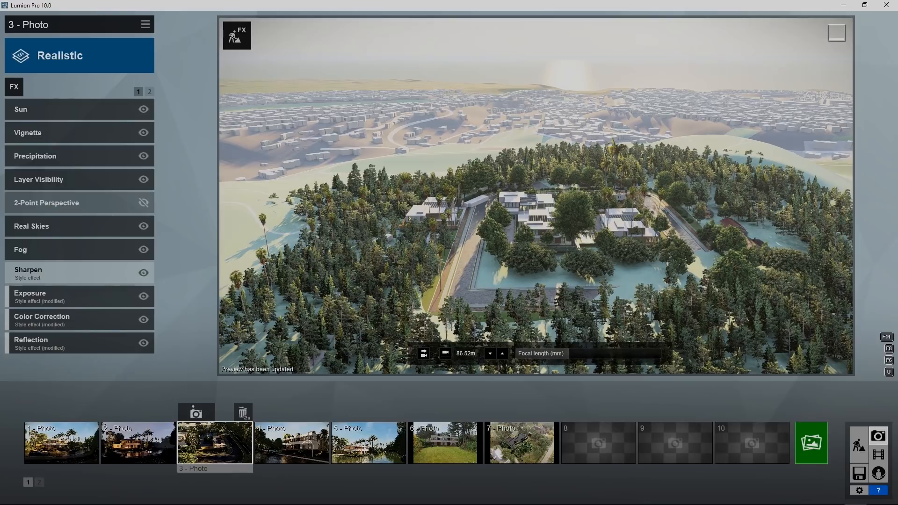
right_drag(434, 234, 438, 231)
key(w)
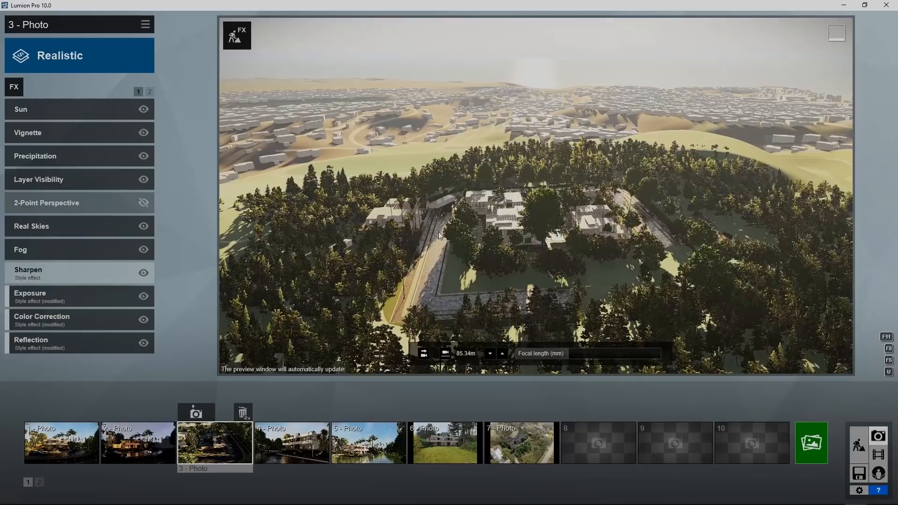